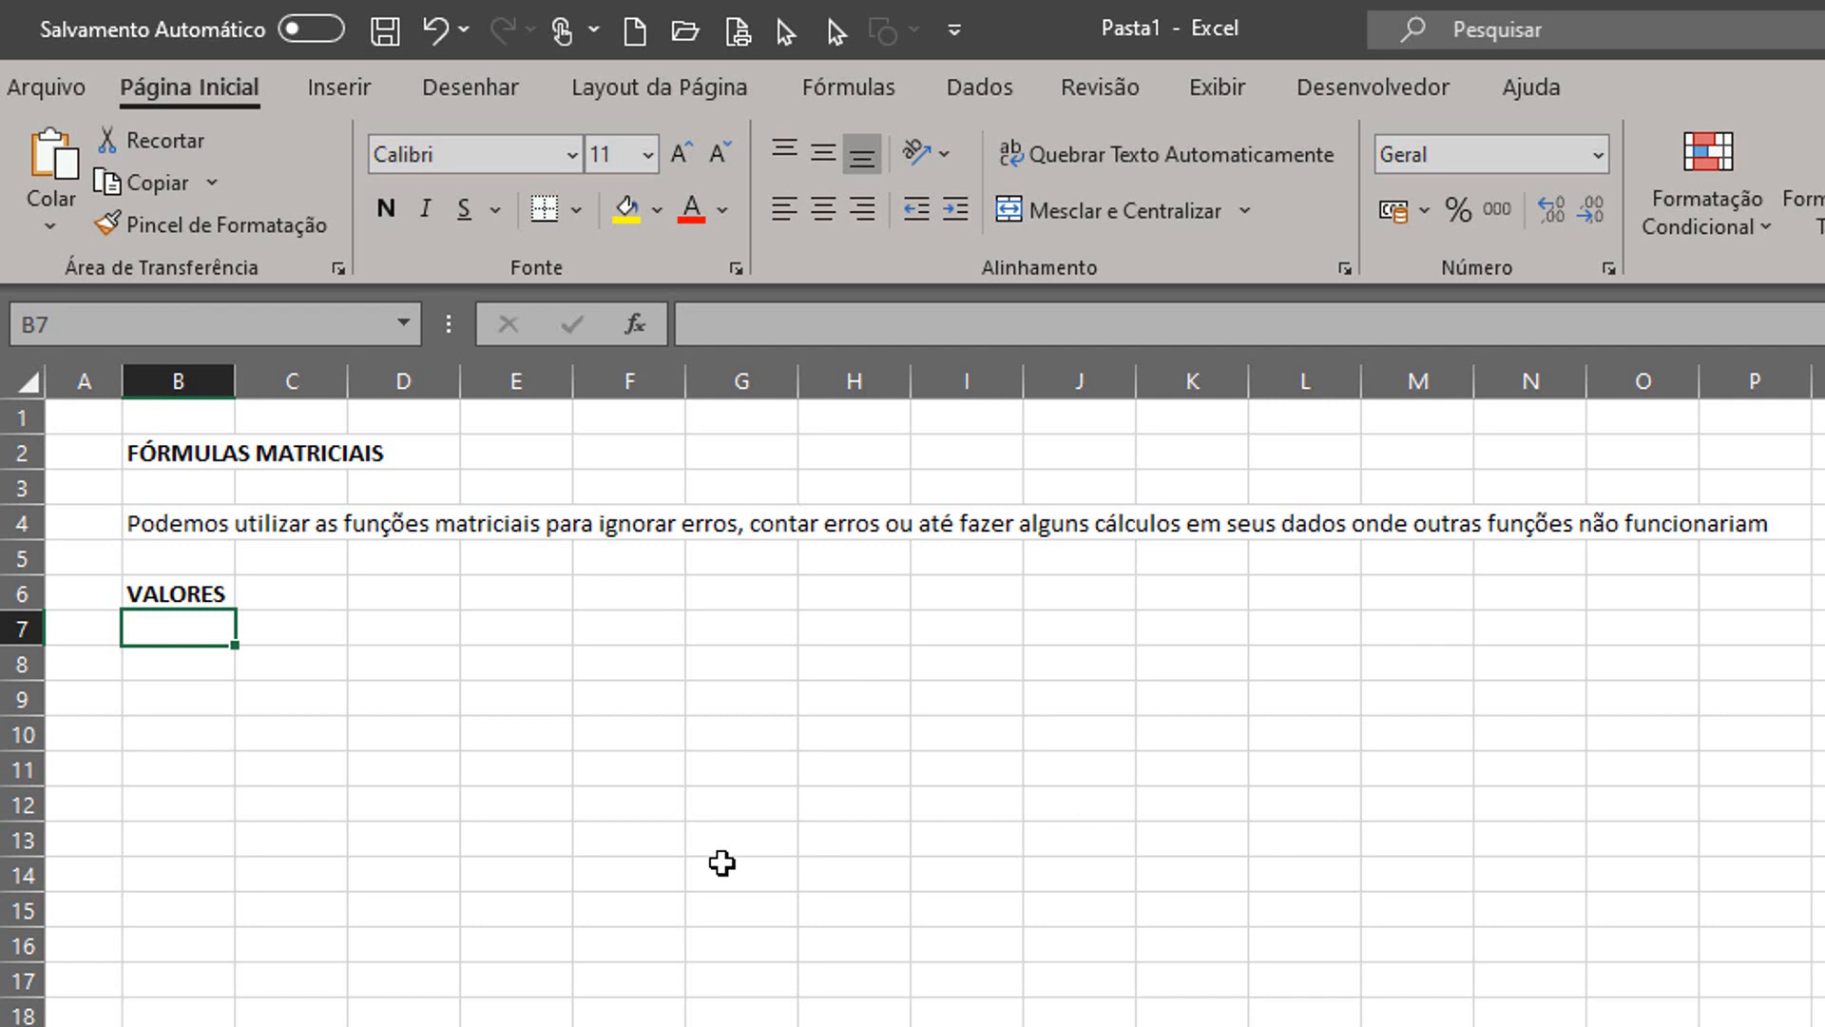
- Enter the values 10, 20 and 30 in cells B7 to B9 under VALORES
type("10")
key("Return")
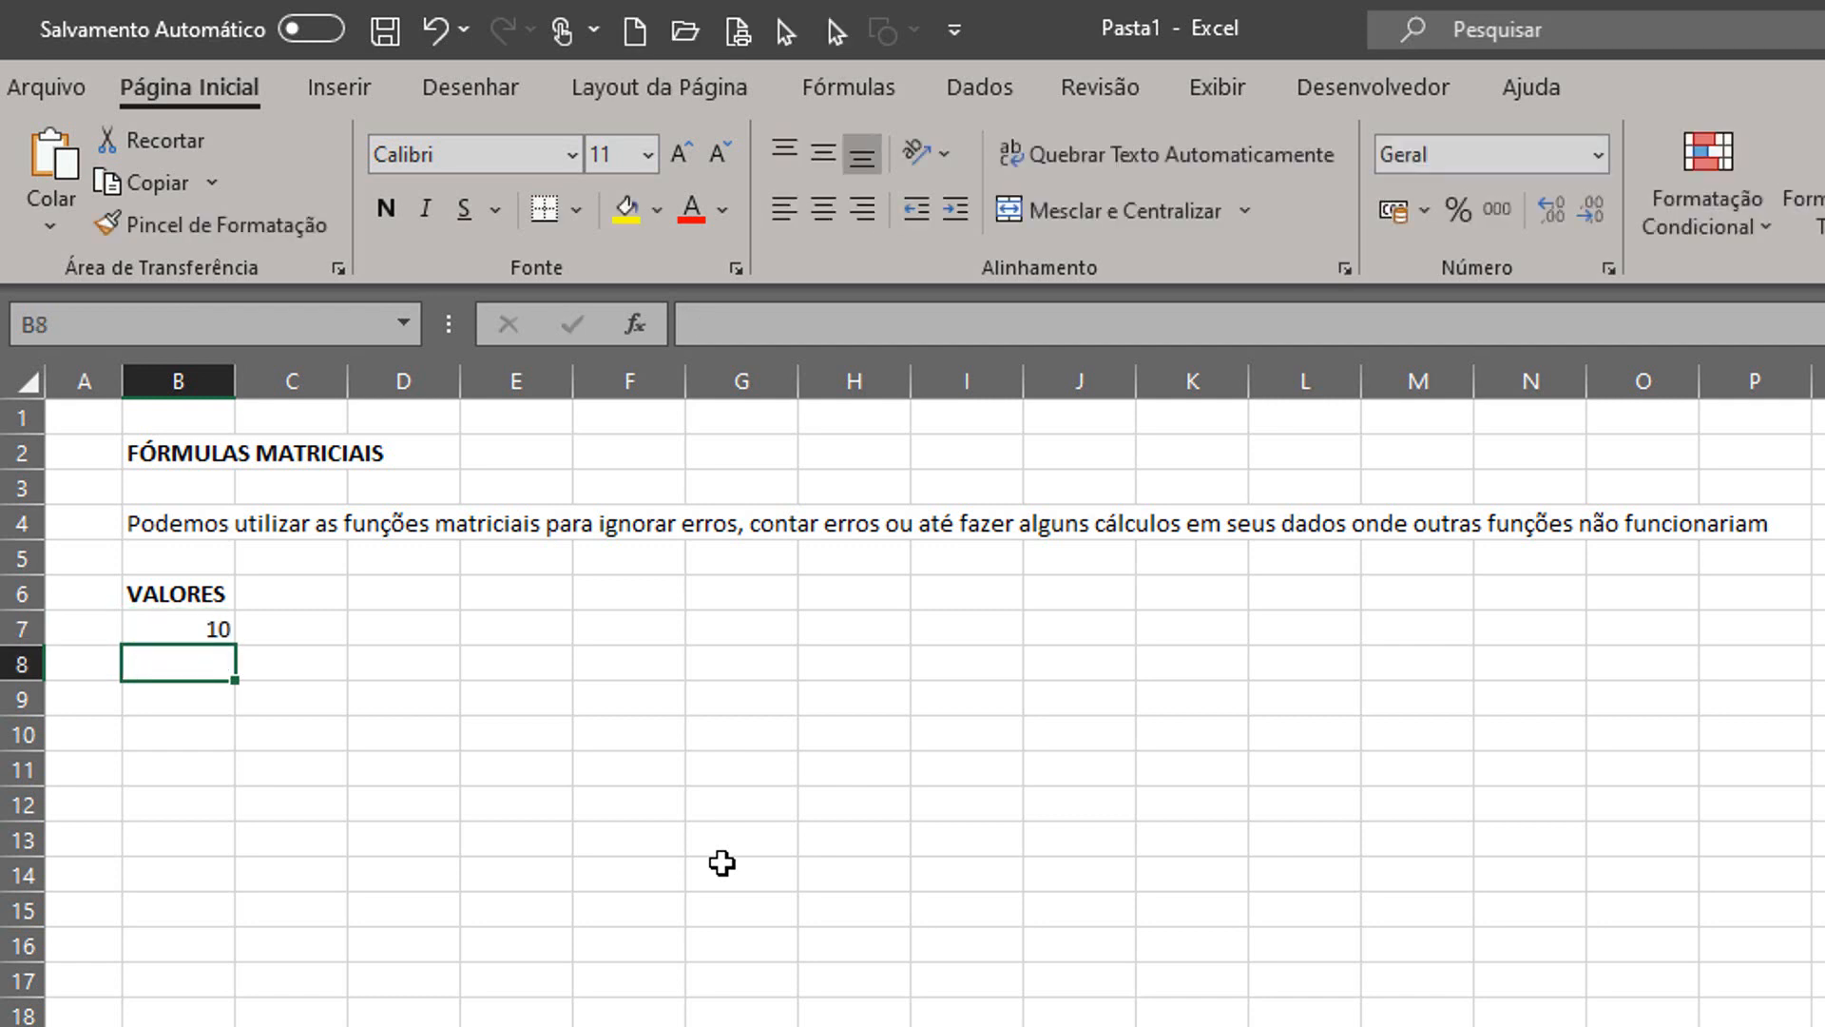
type("20")
key("Return")
type("30")
key("Return")
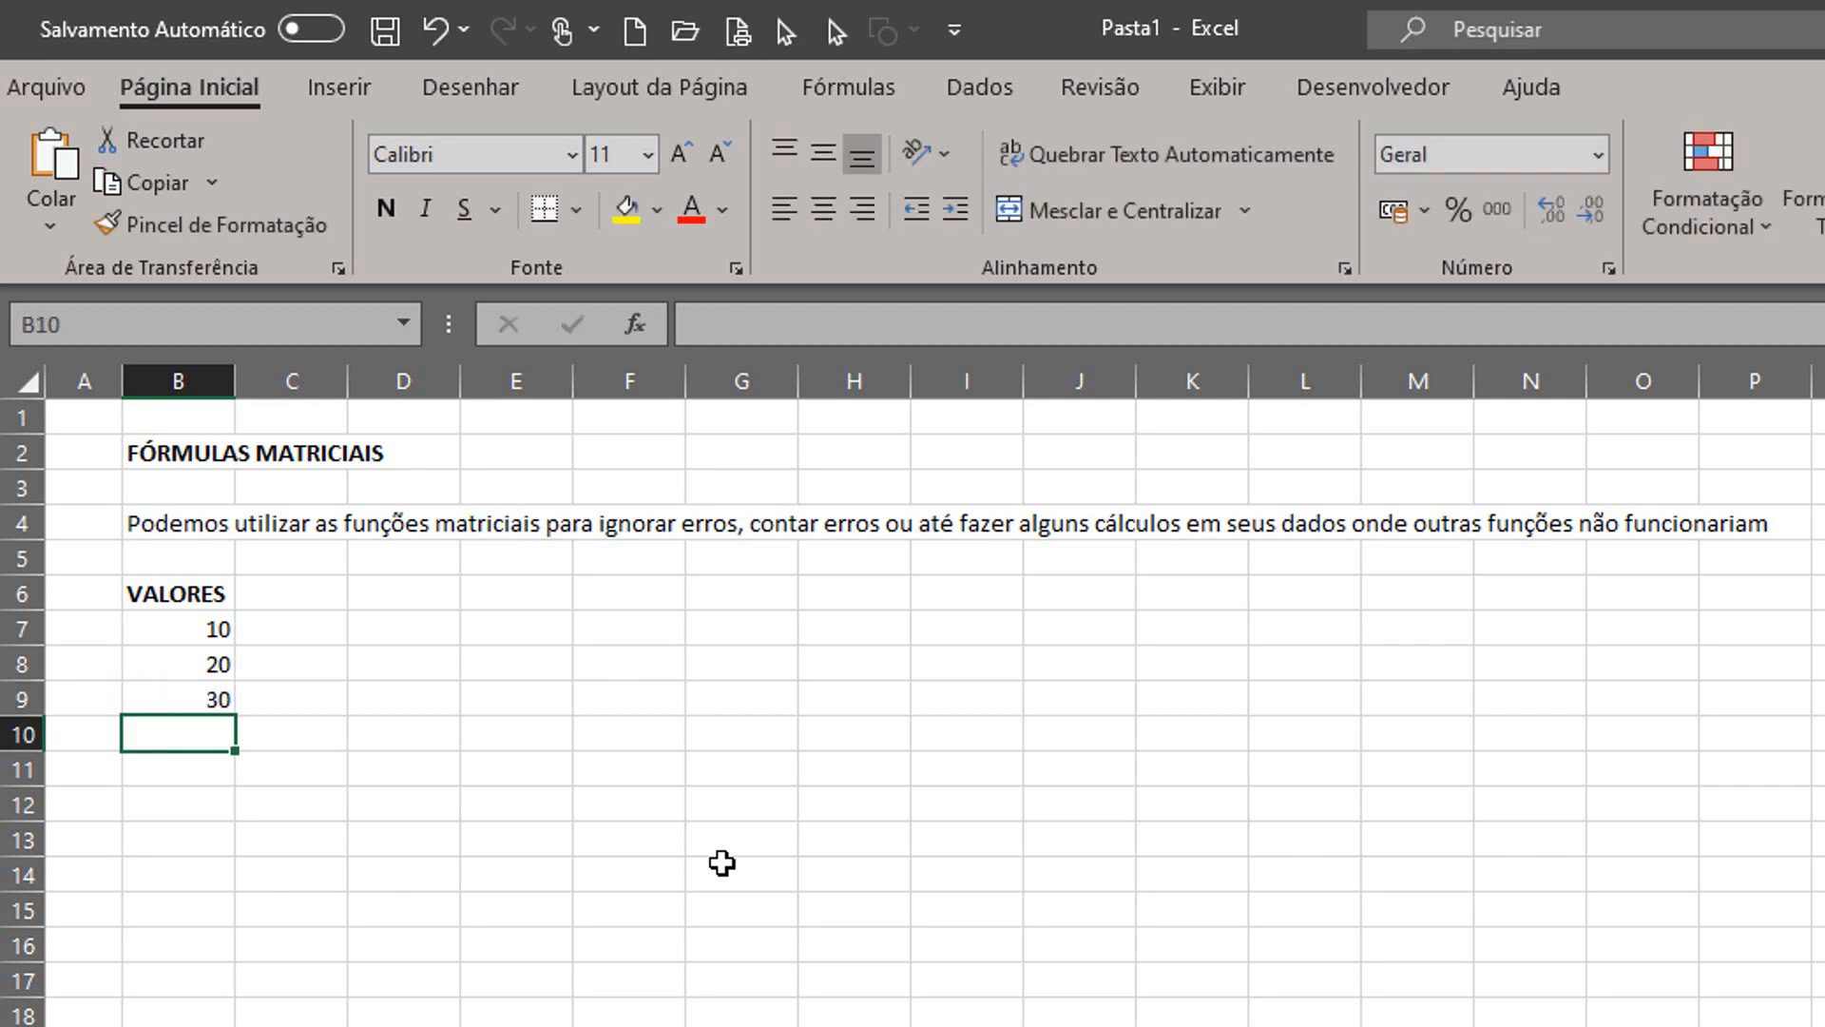
- Enter the formula =NÃO.DISP() in cell B10 below the numbers
type("=n")
key("Down")
key("Down")
key("Tab")
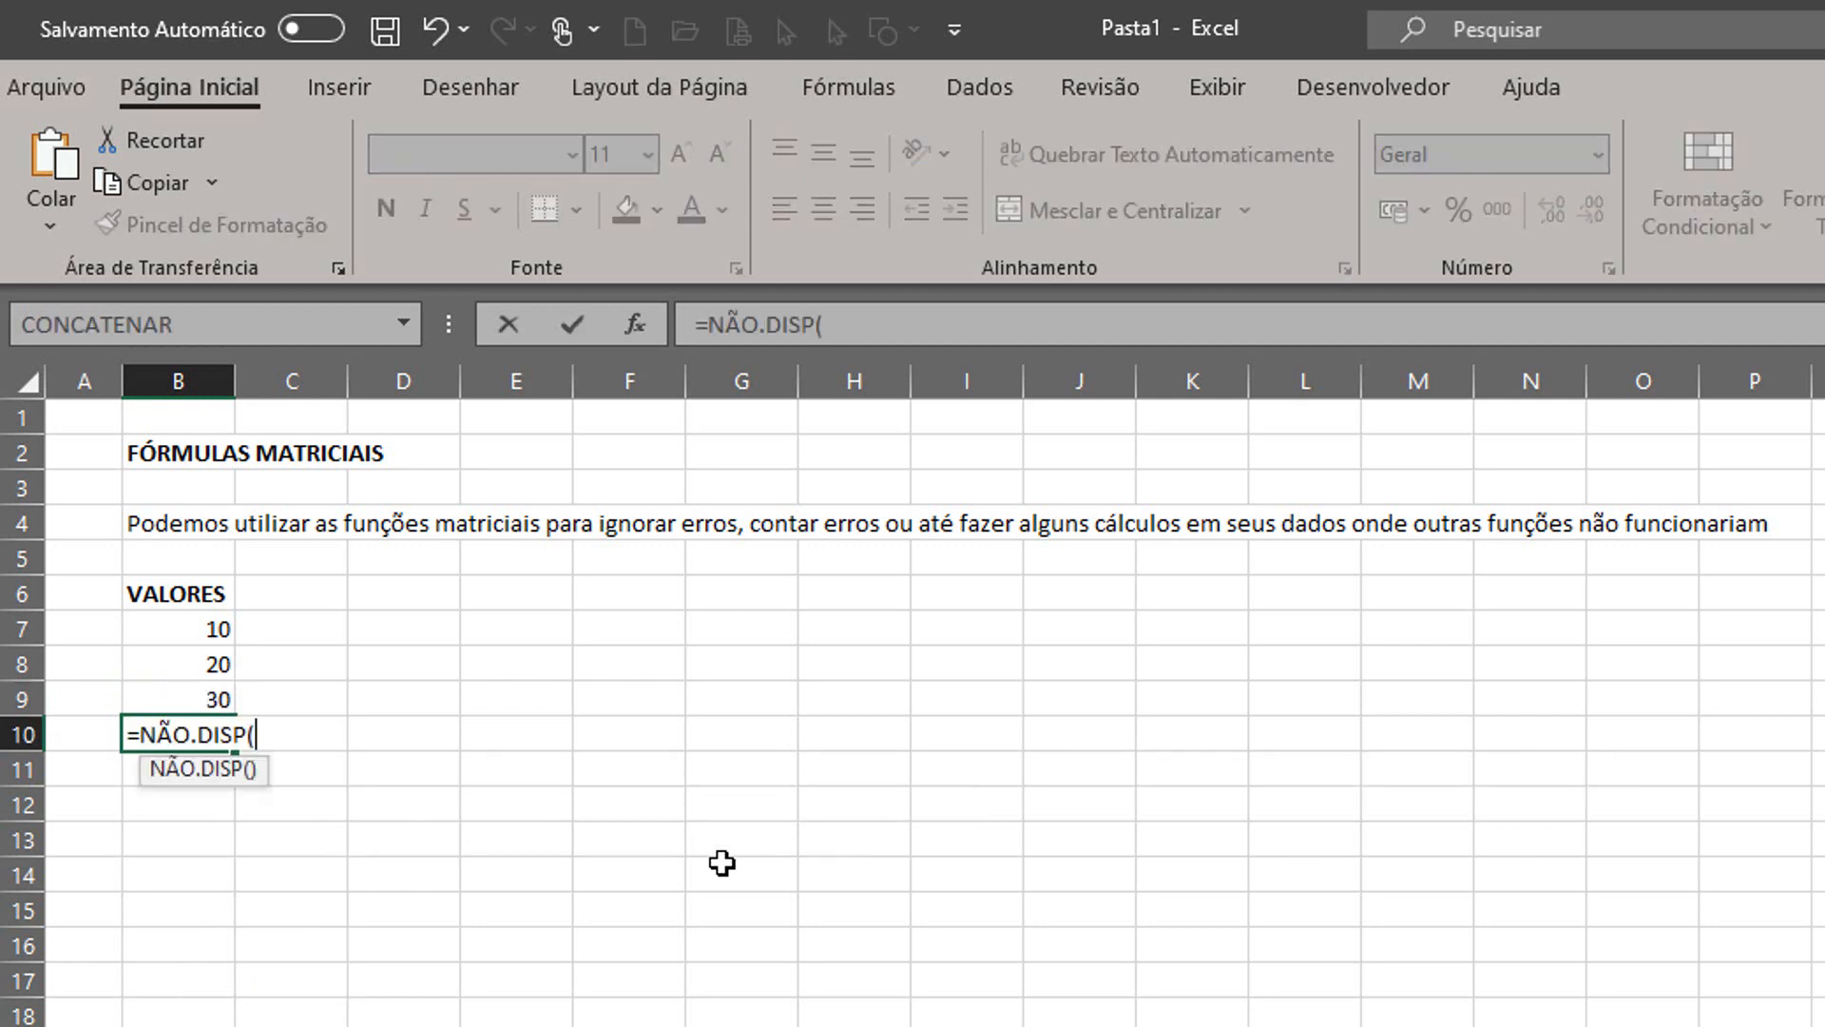
key("Return")
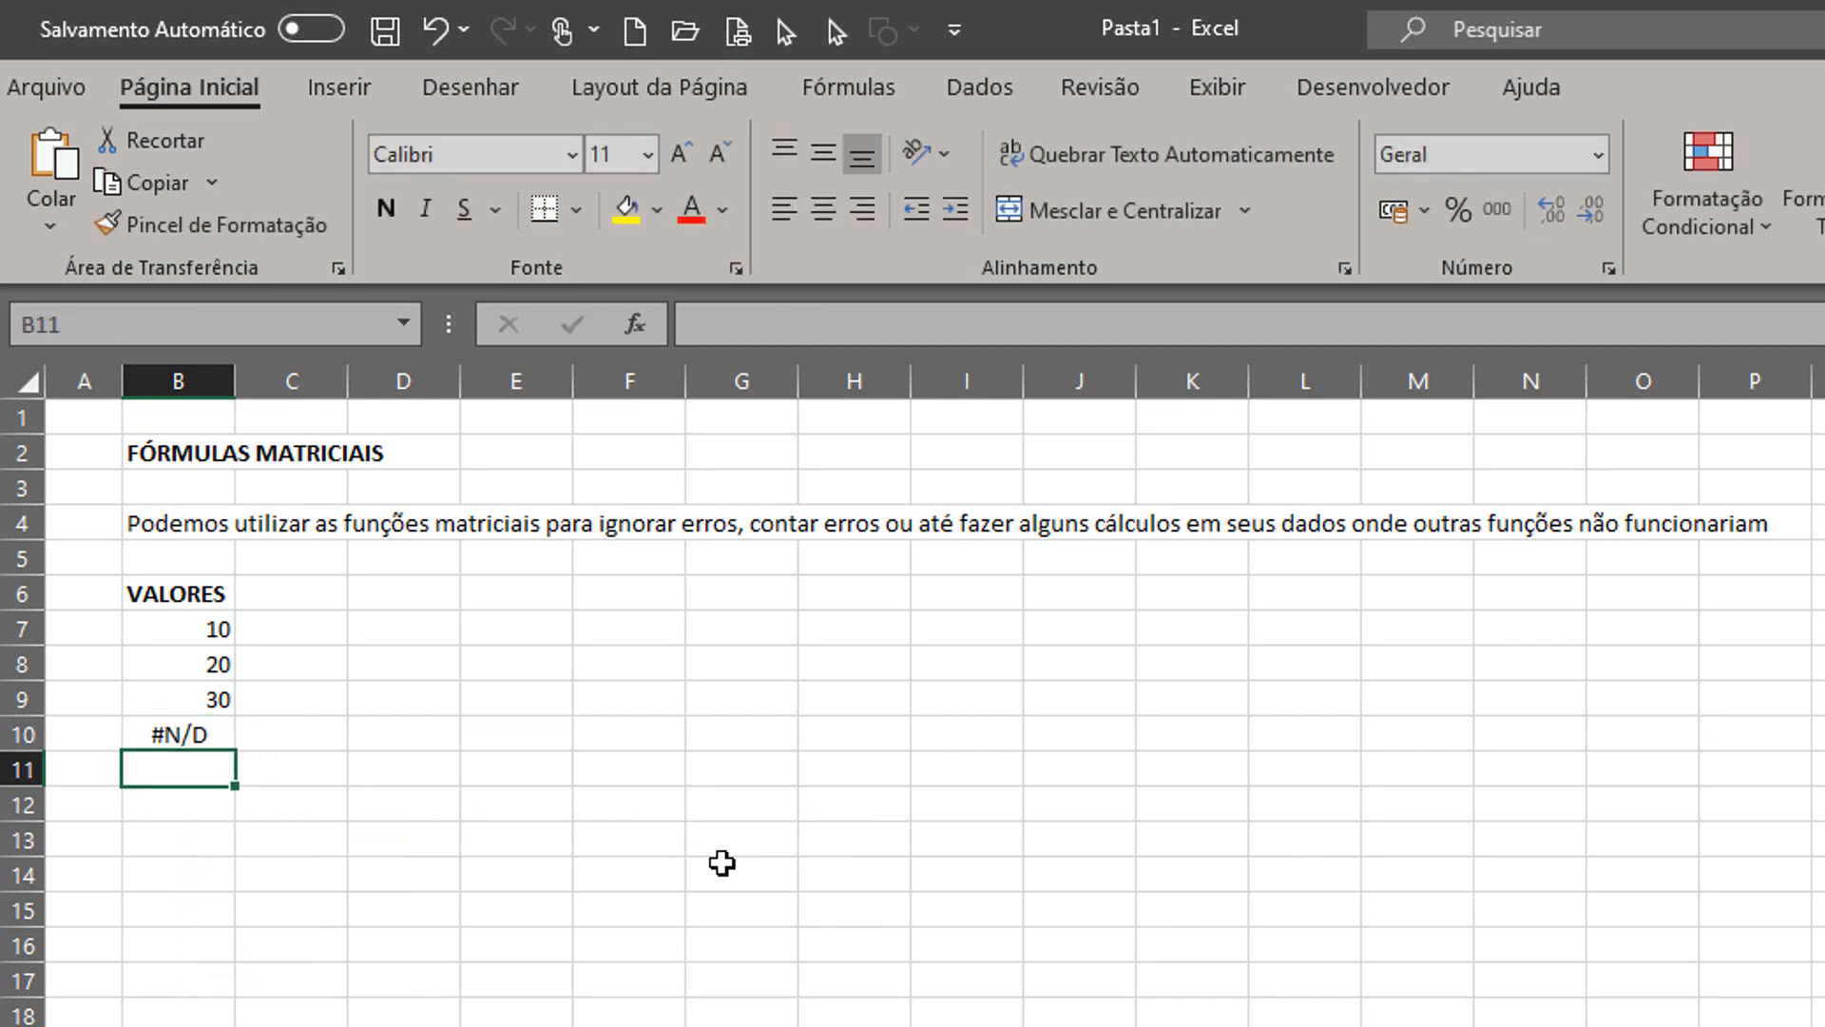
- Enter the formula =a+2 in cell B11 and the formula =1/0 in cell B12
type("=")
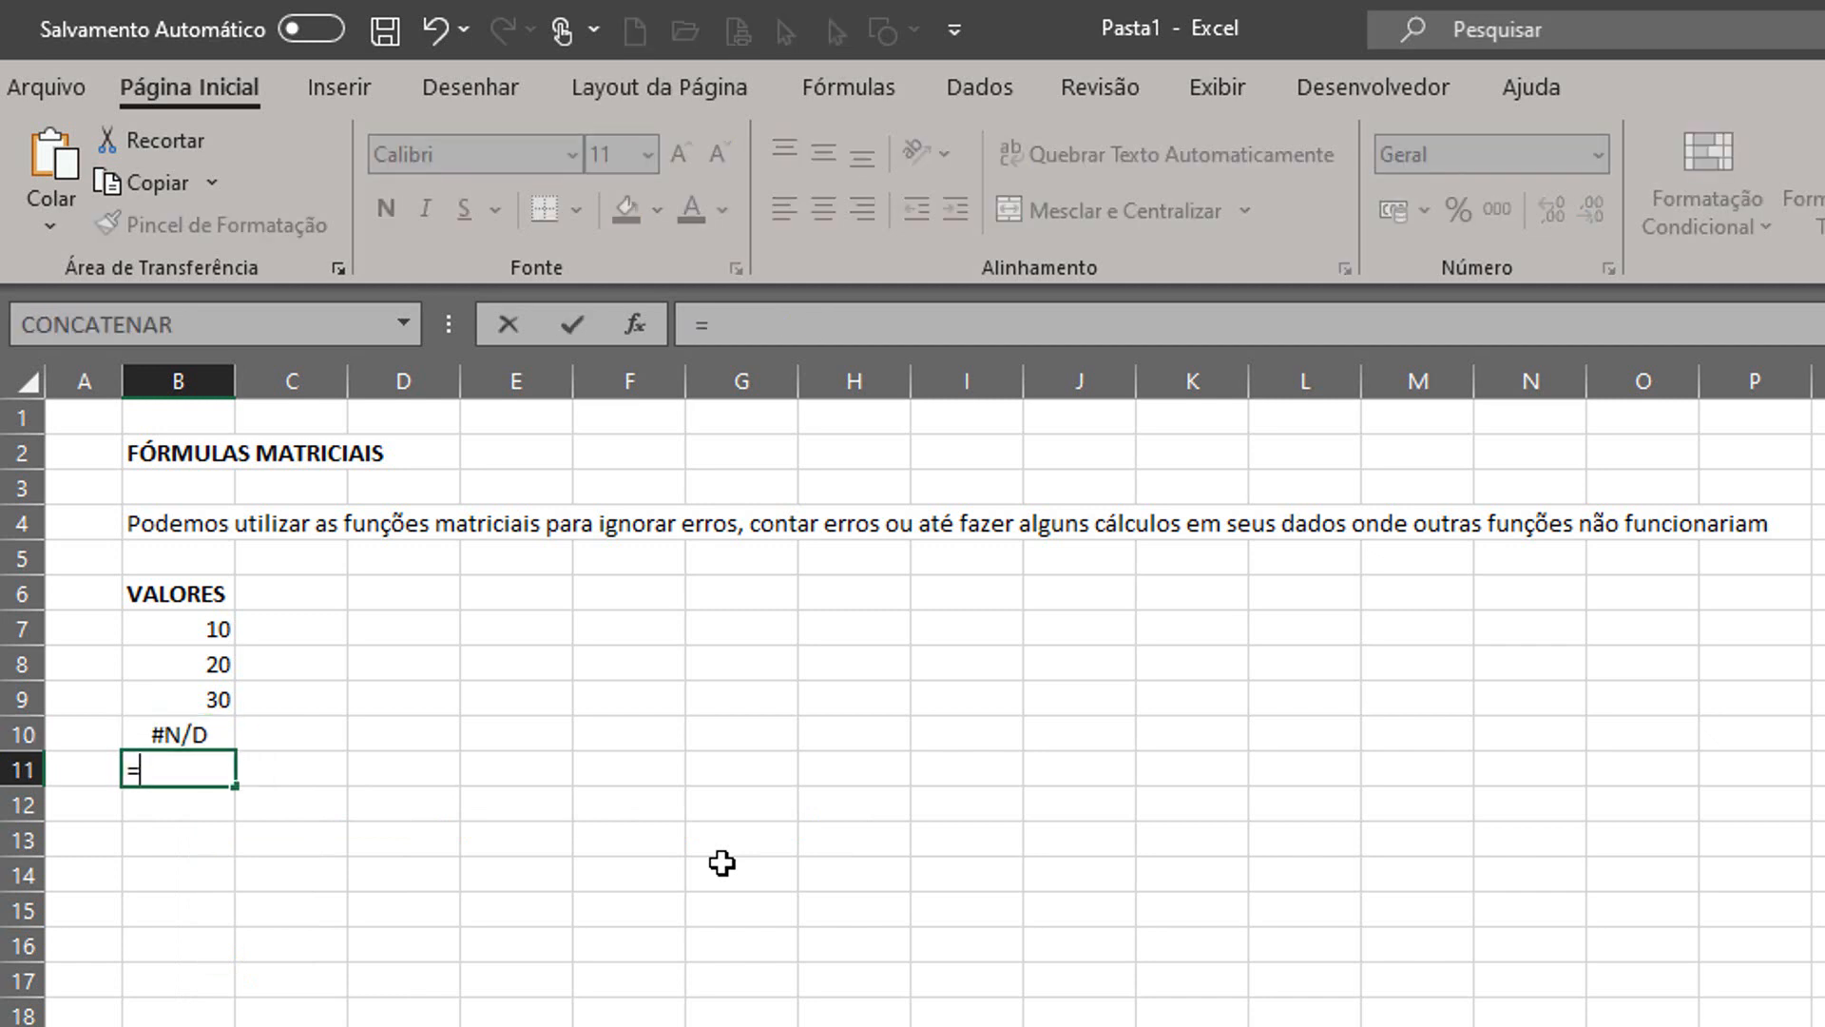
type("a+2")
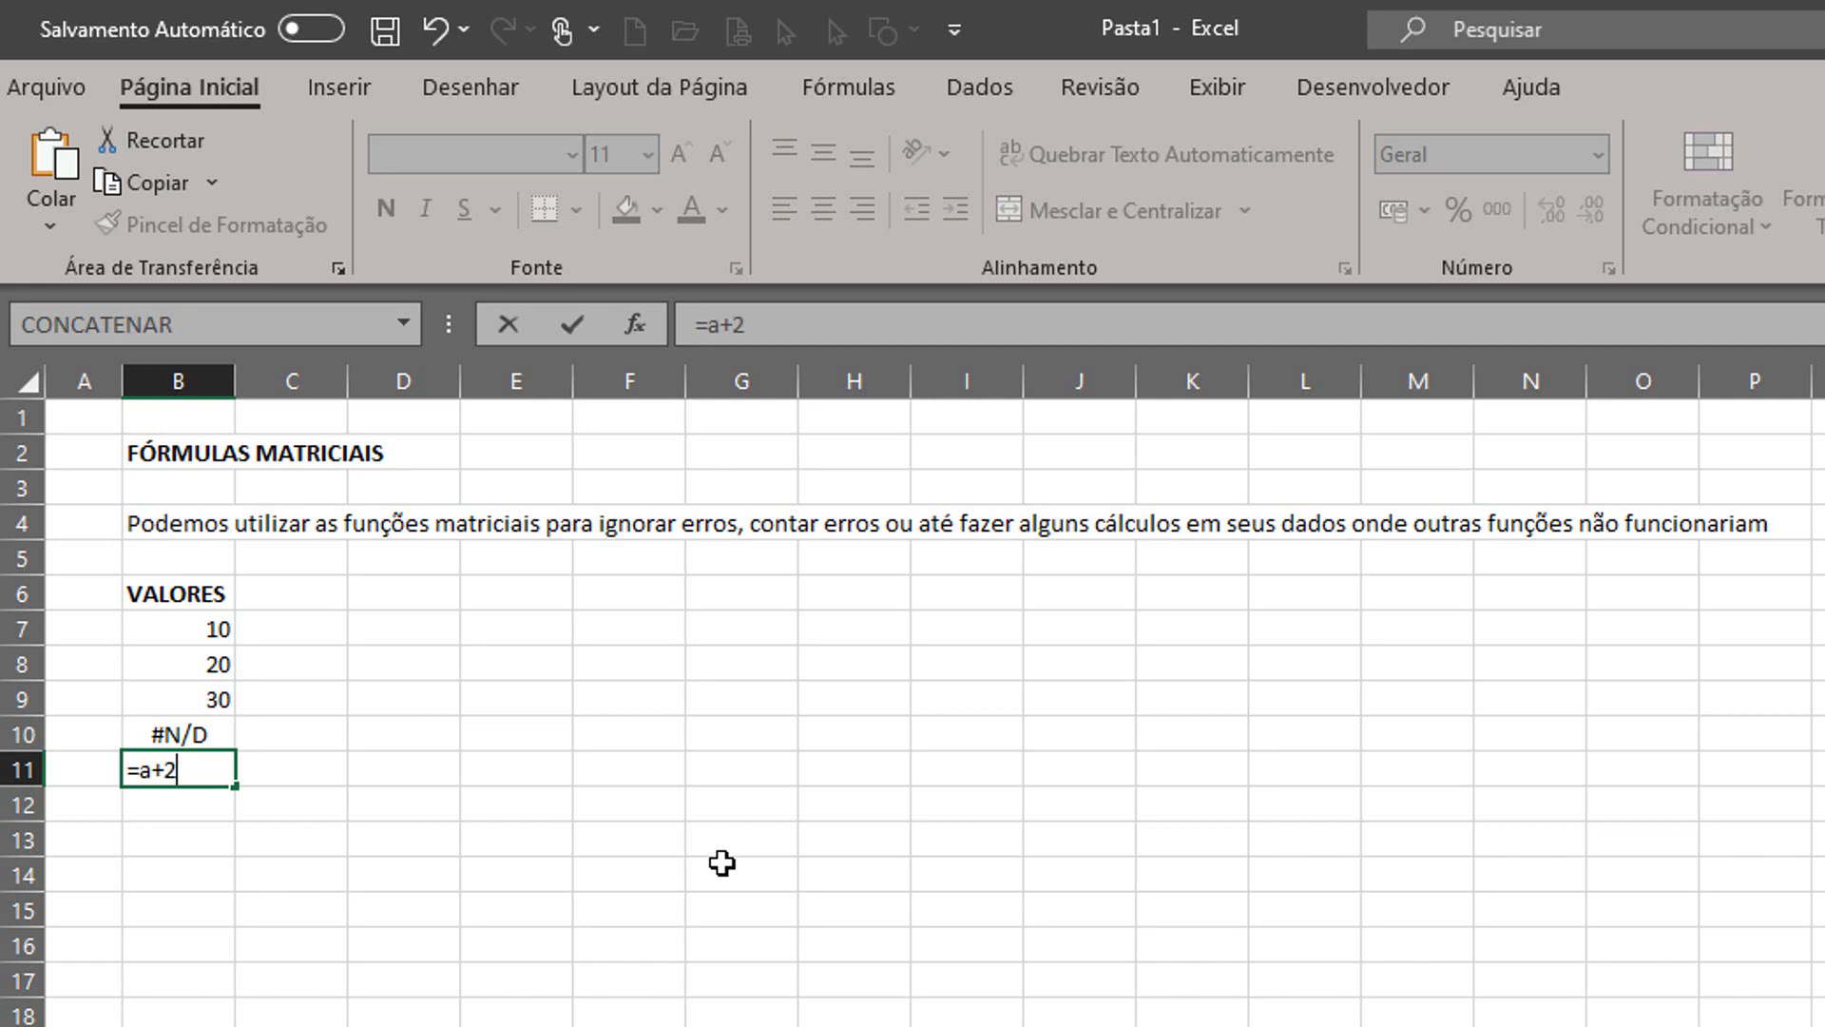
key("Return")
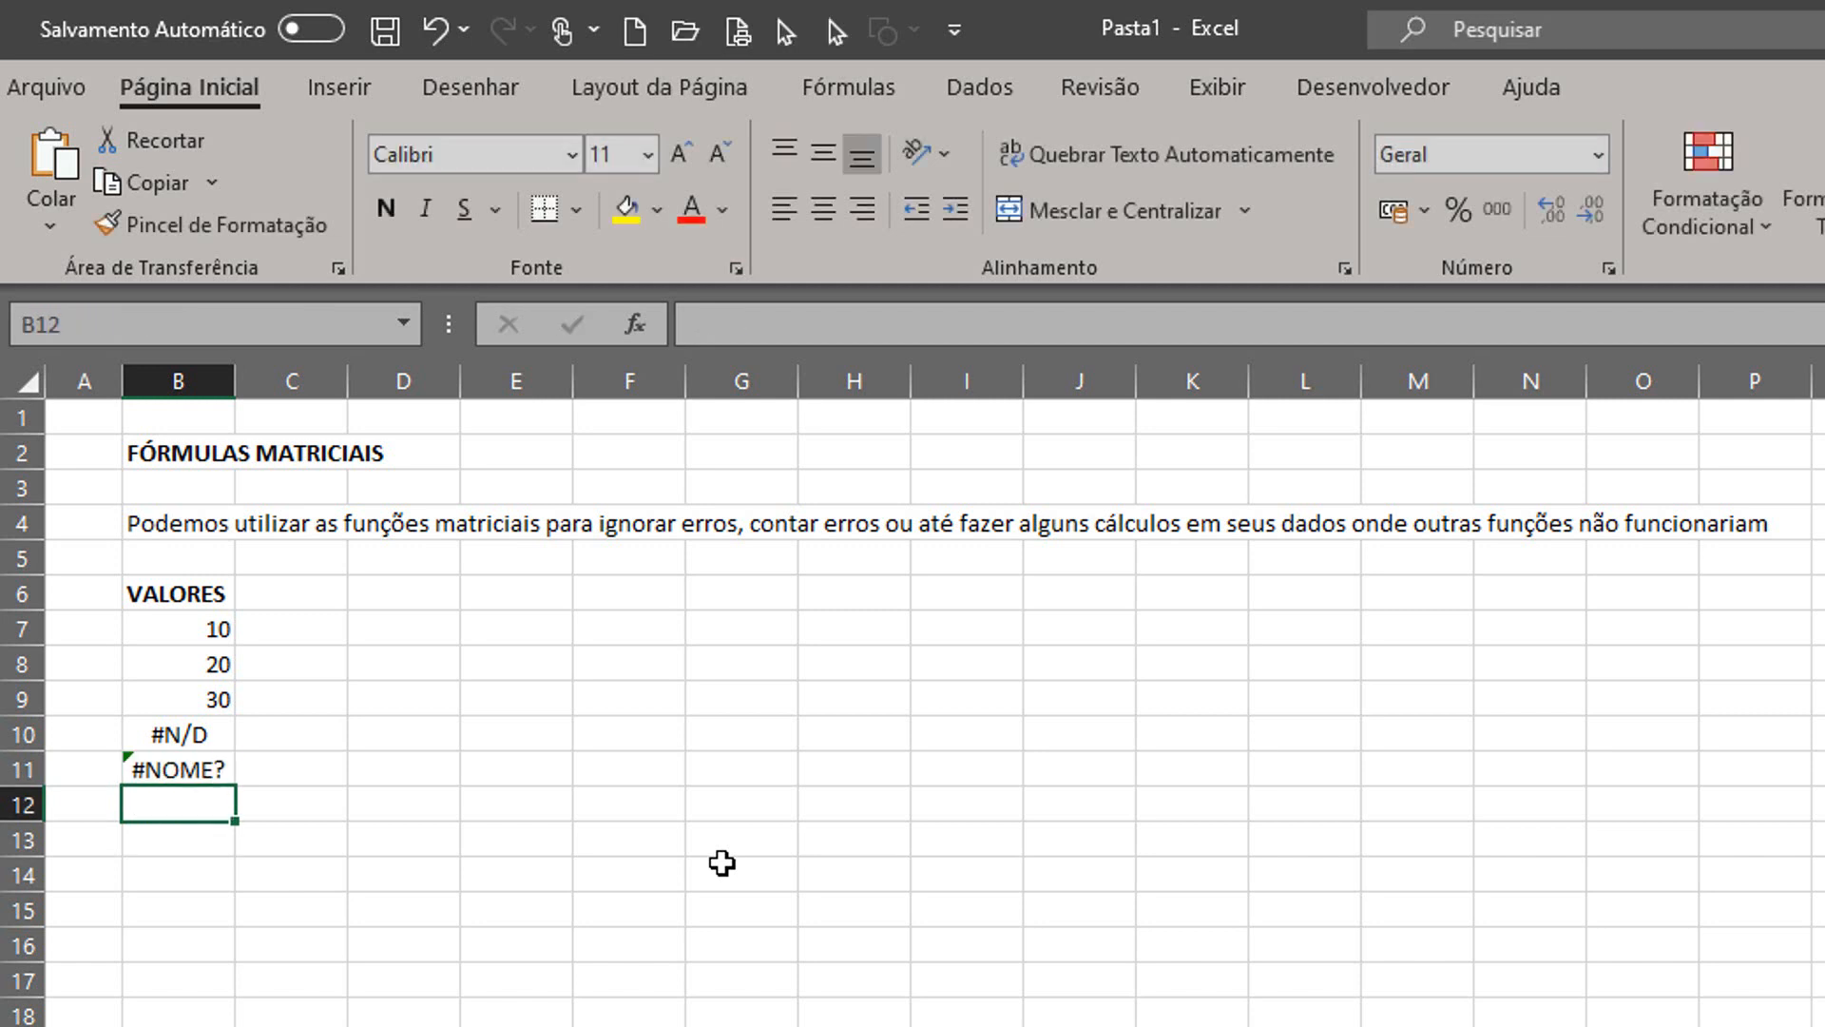
type("1/0")
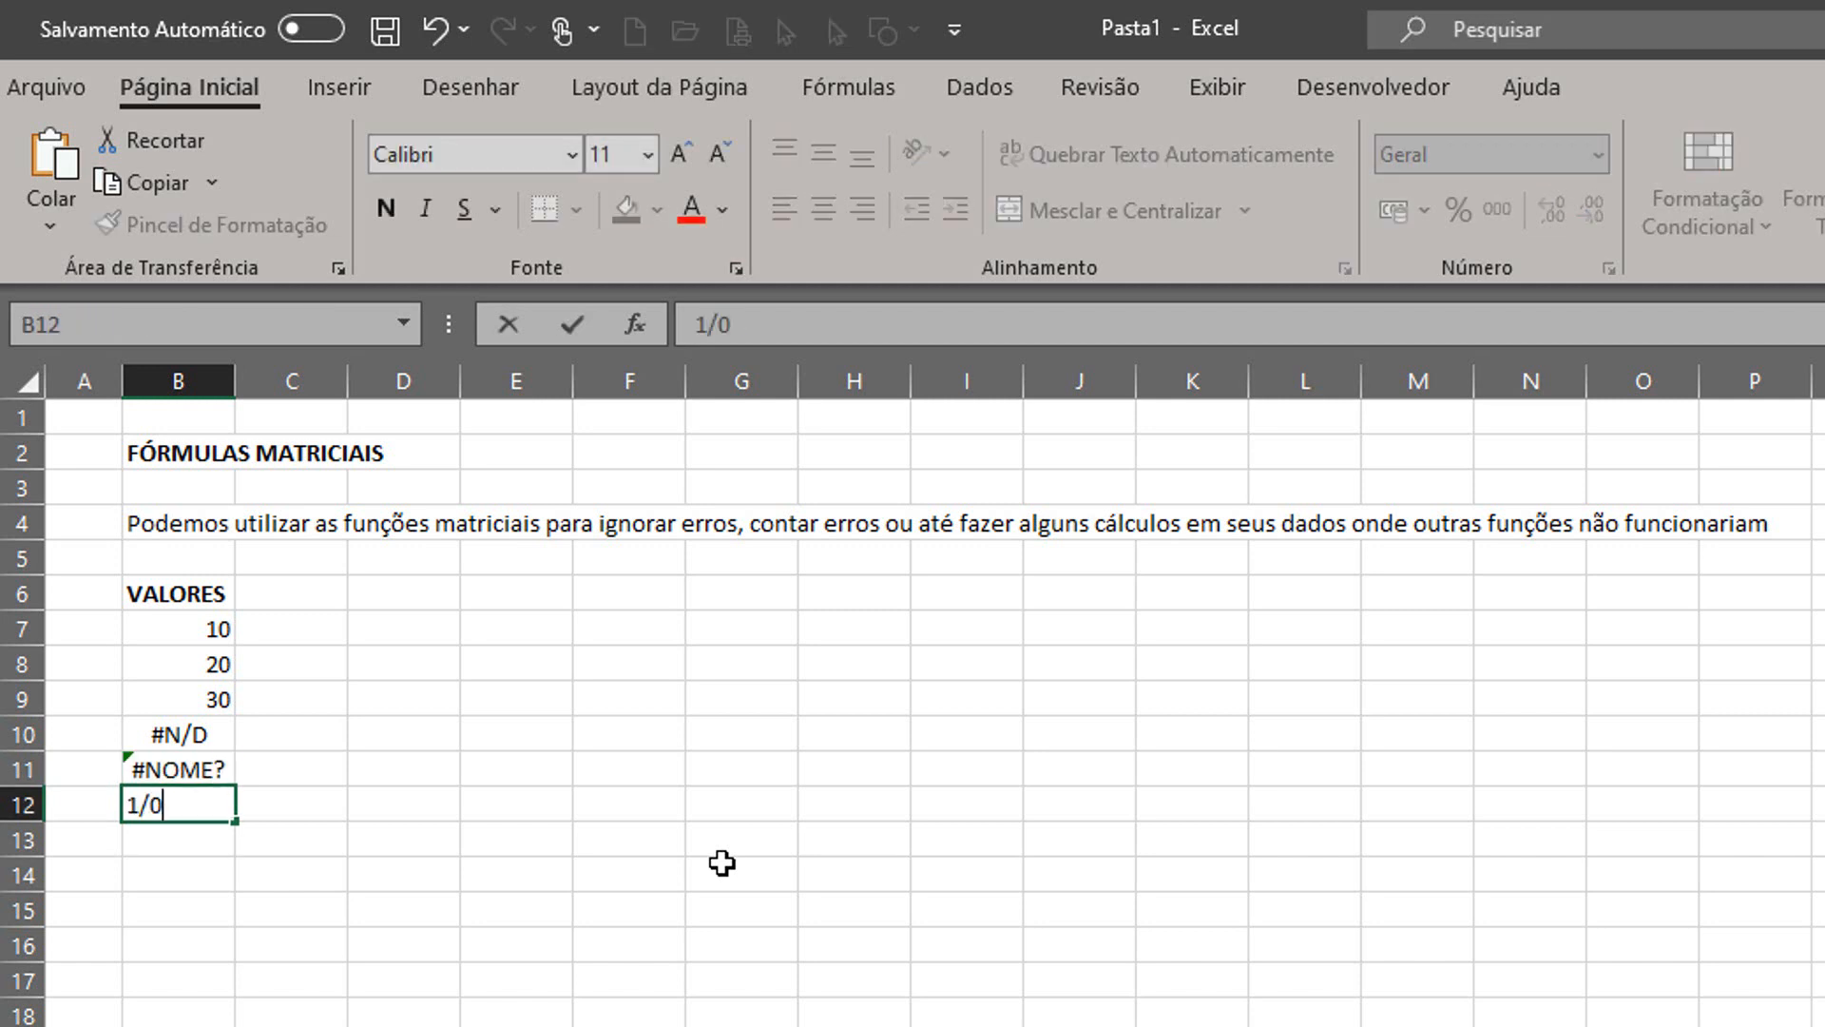
key("Return")
key("Up")
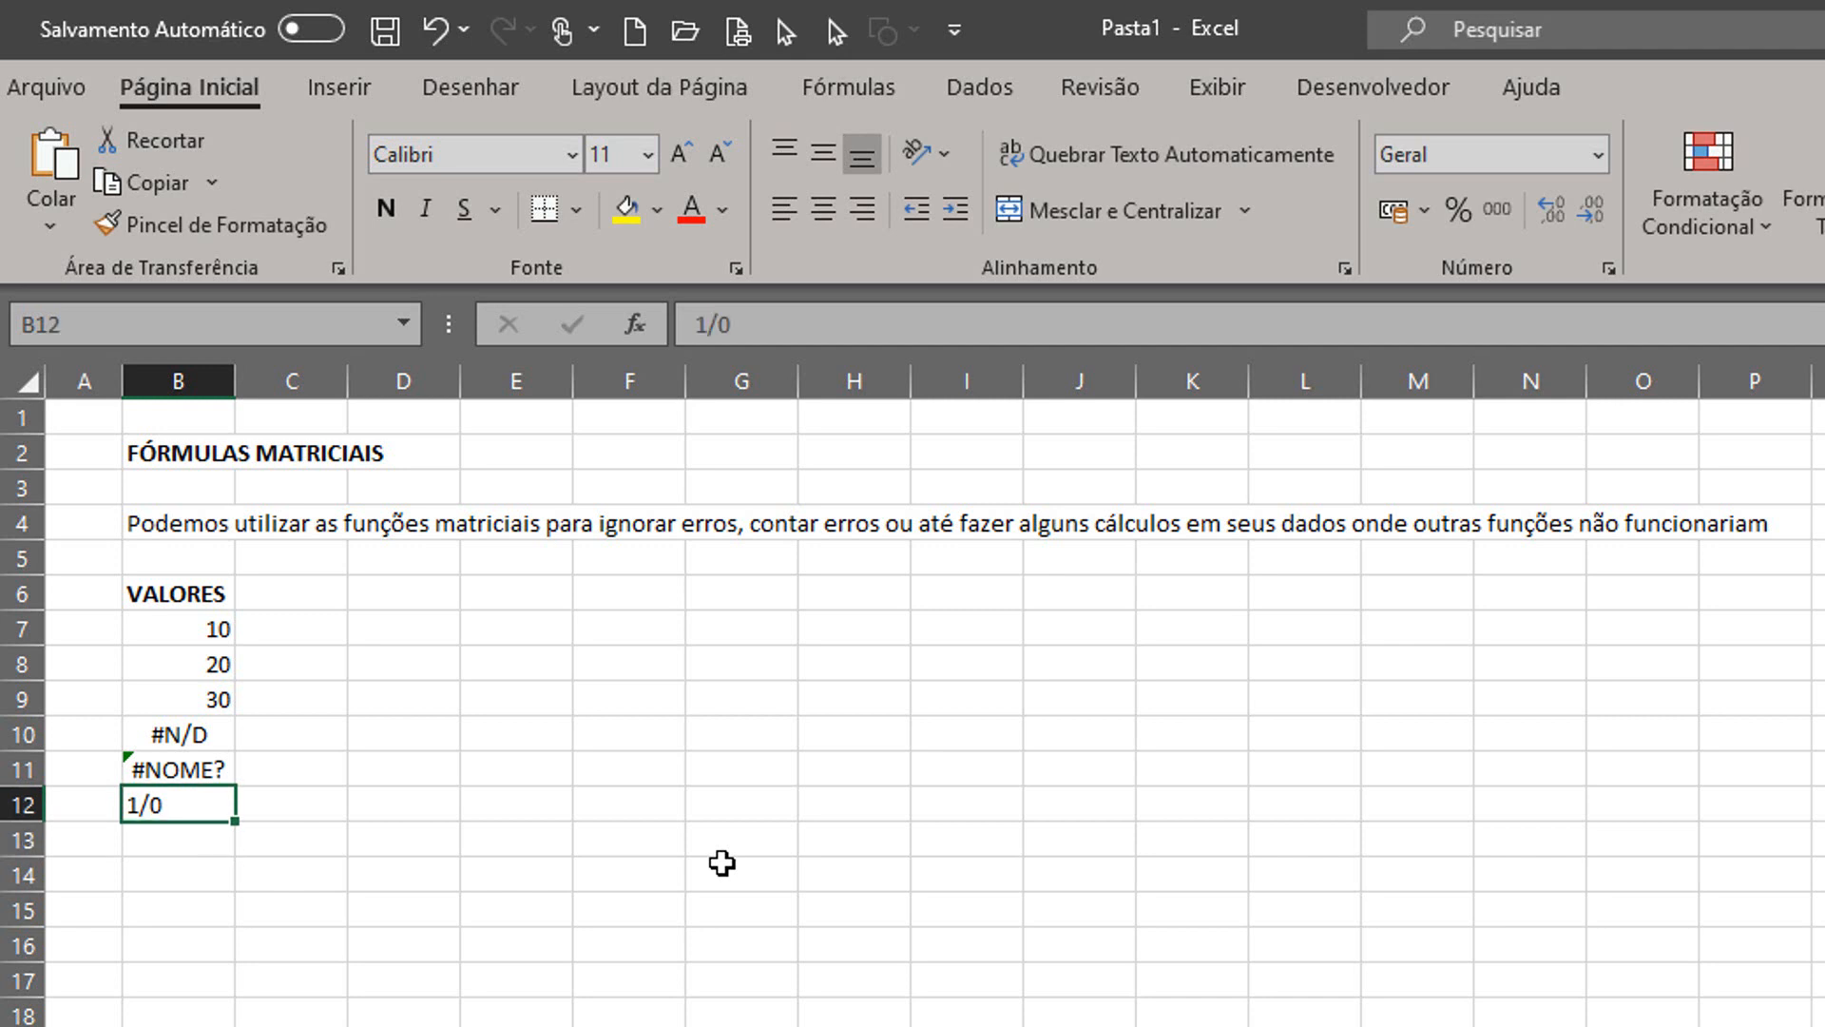
type("=1/0")
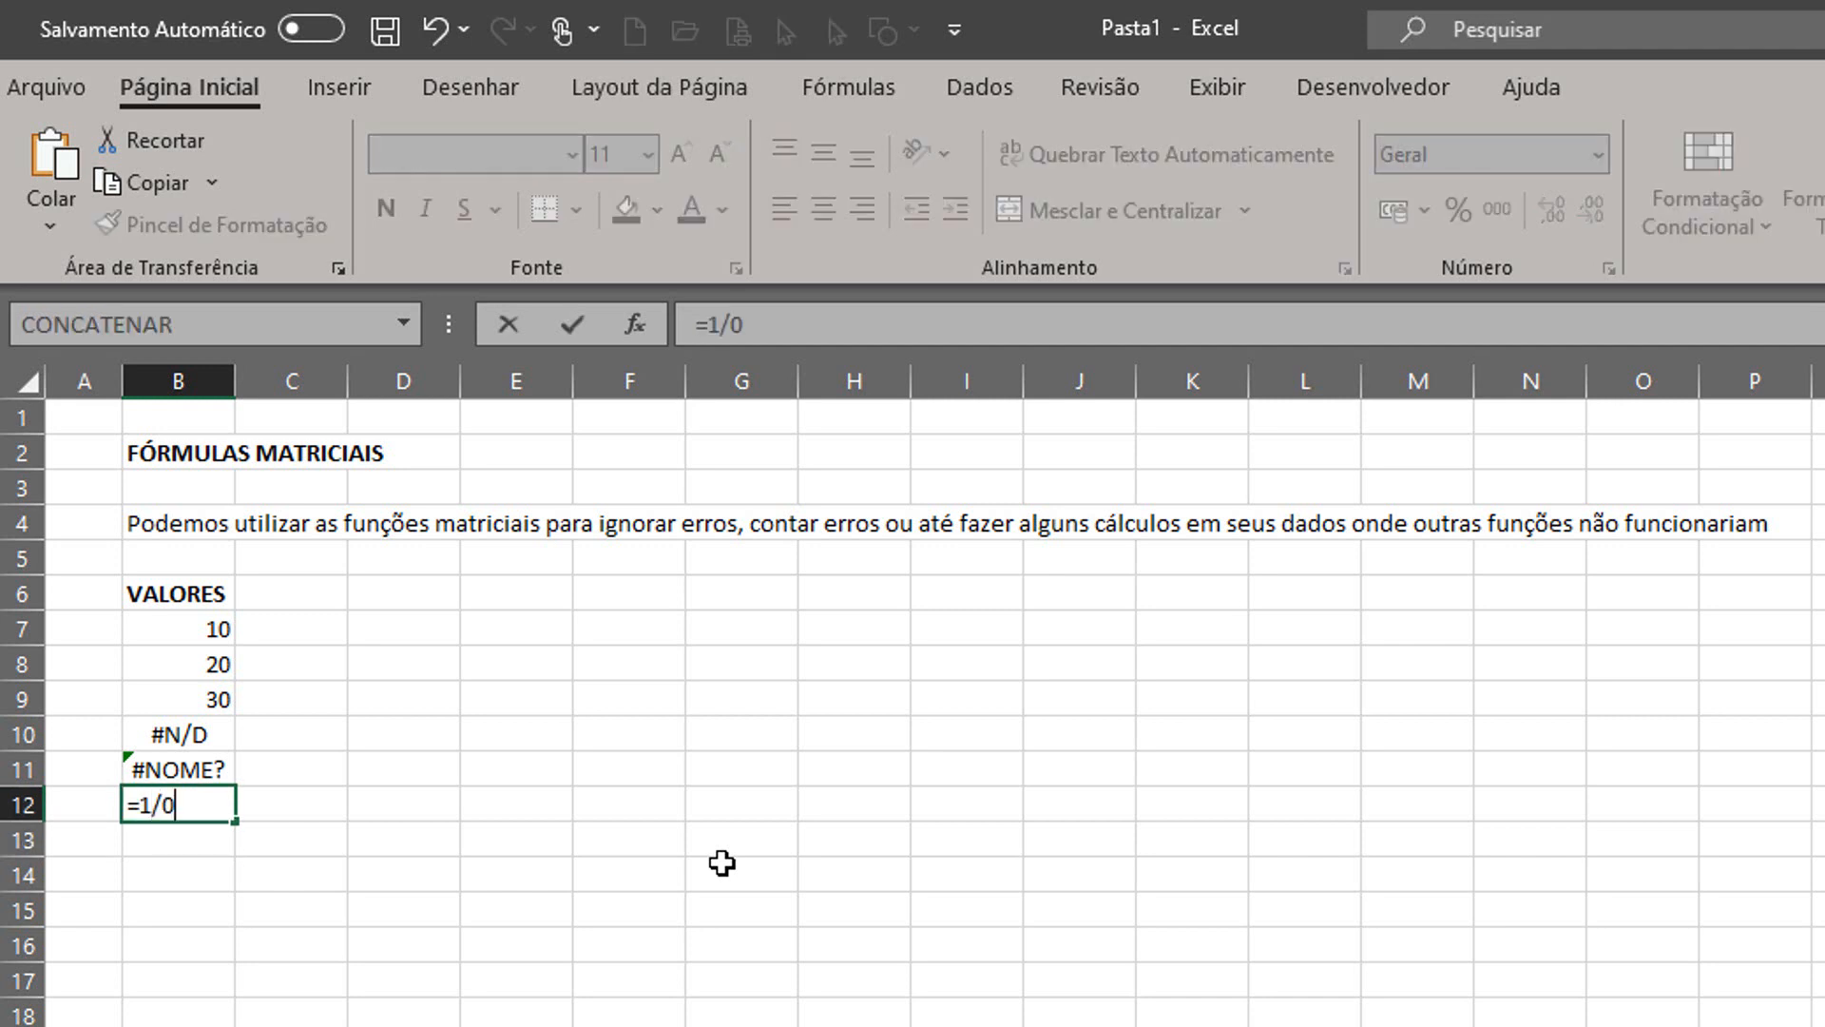
key("Return")
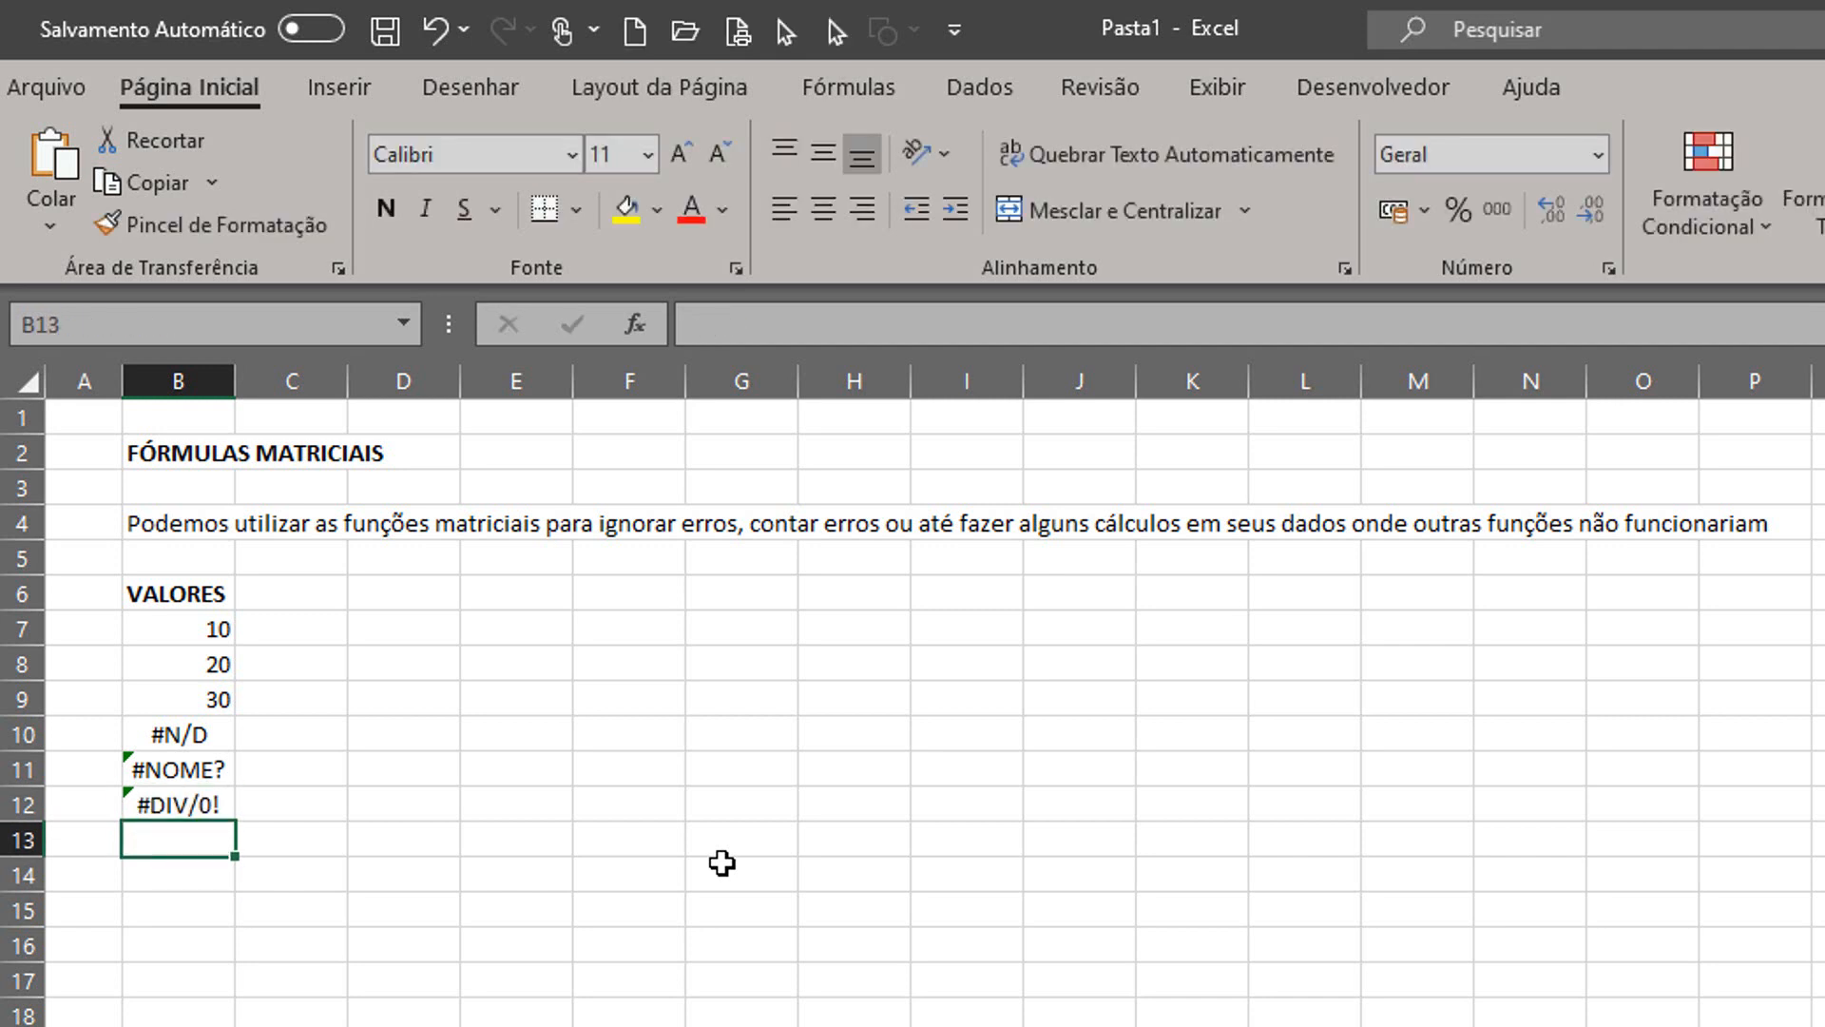
- Add the values 12 and 22 in cells B13 and B14 of the VALORES list
type("12")
key("Return")
type("22")
key("Return")
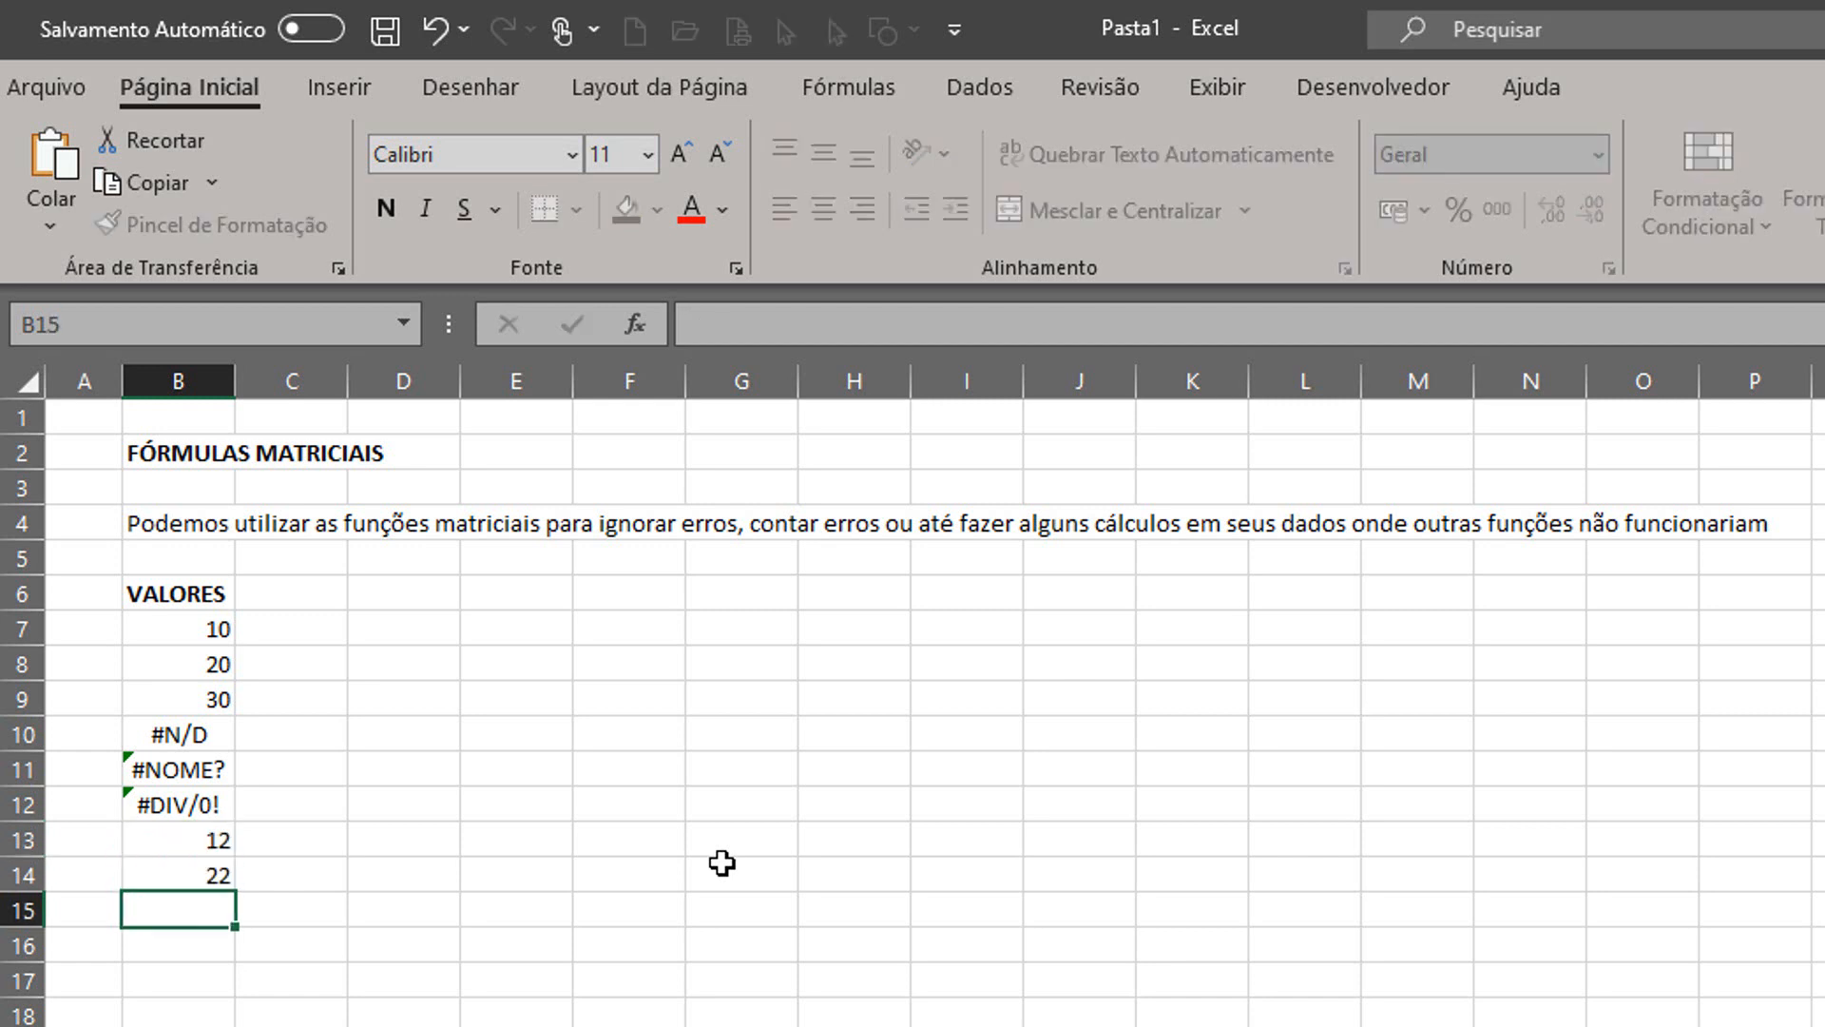
type("=n")
key("Down")
key("Down")
key("Down")
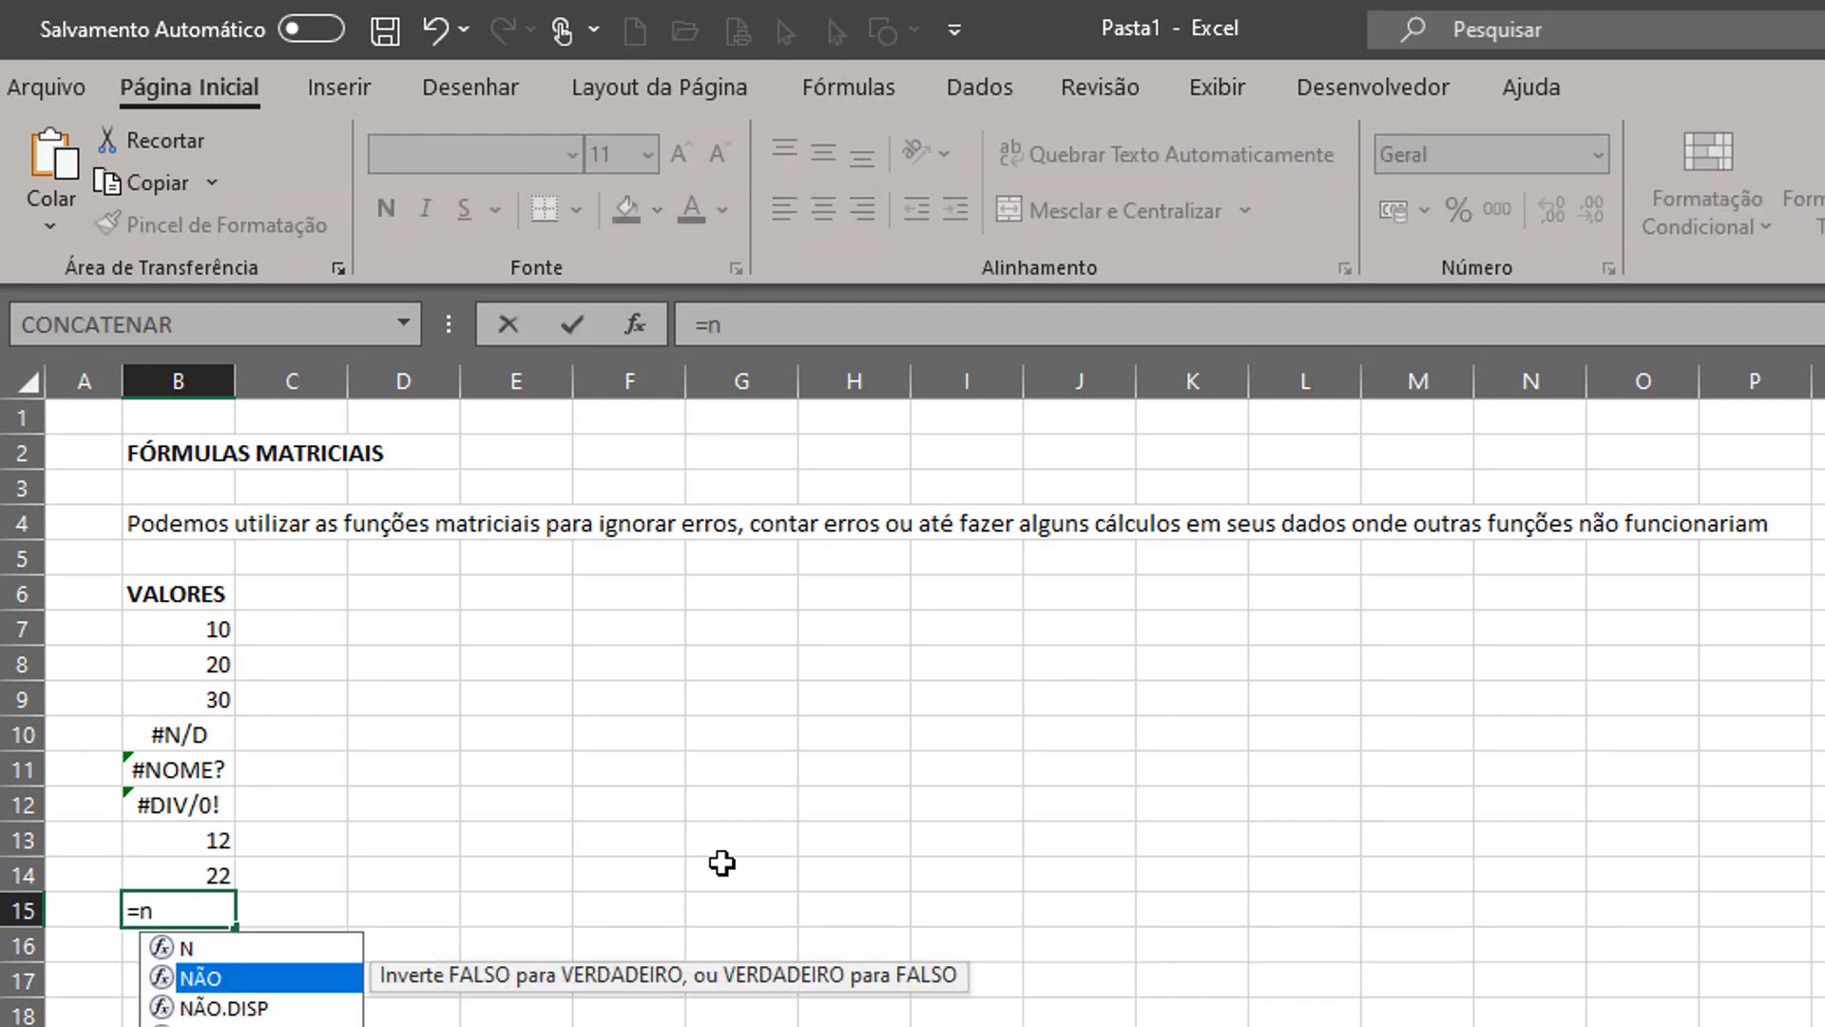
key("Up")
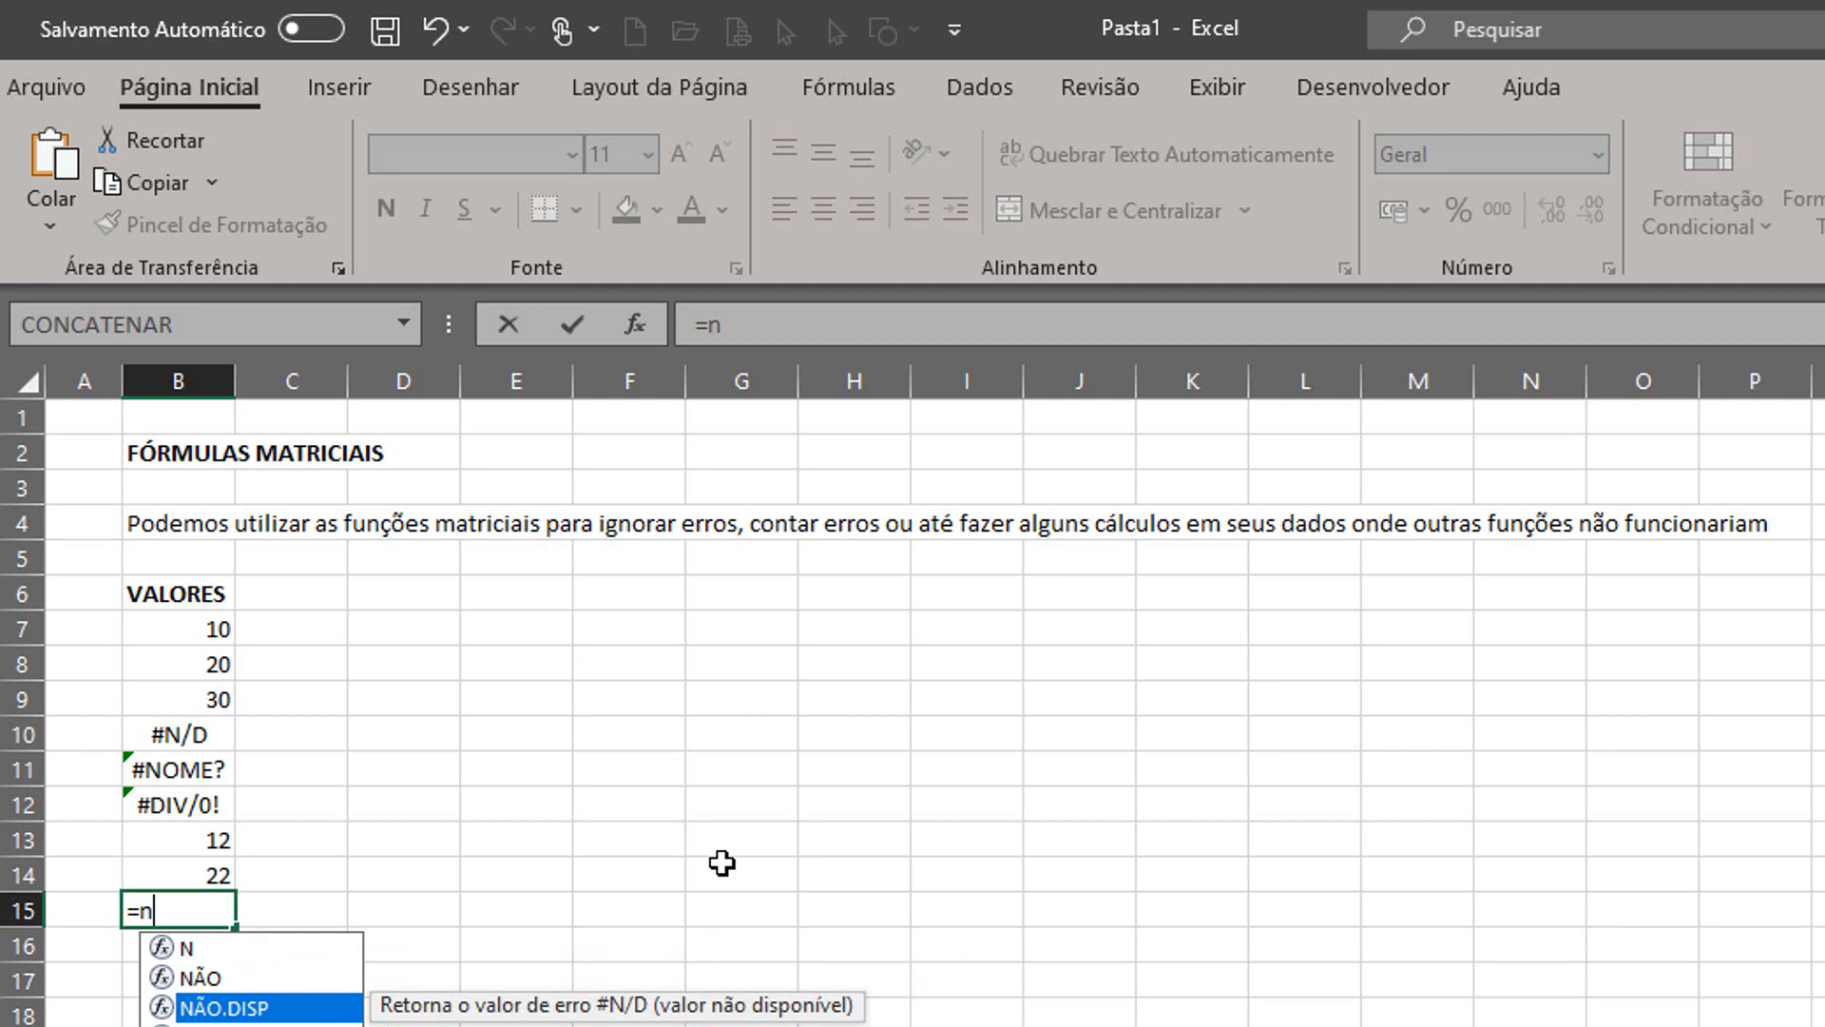
key("Tab")
key("BackSpace")
key("BackSpace")
key("BackSpace")
key("BackSpace")
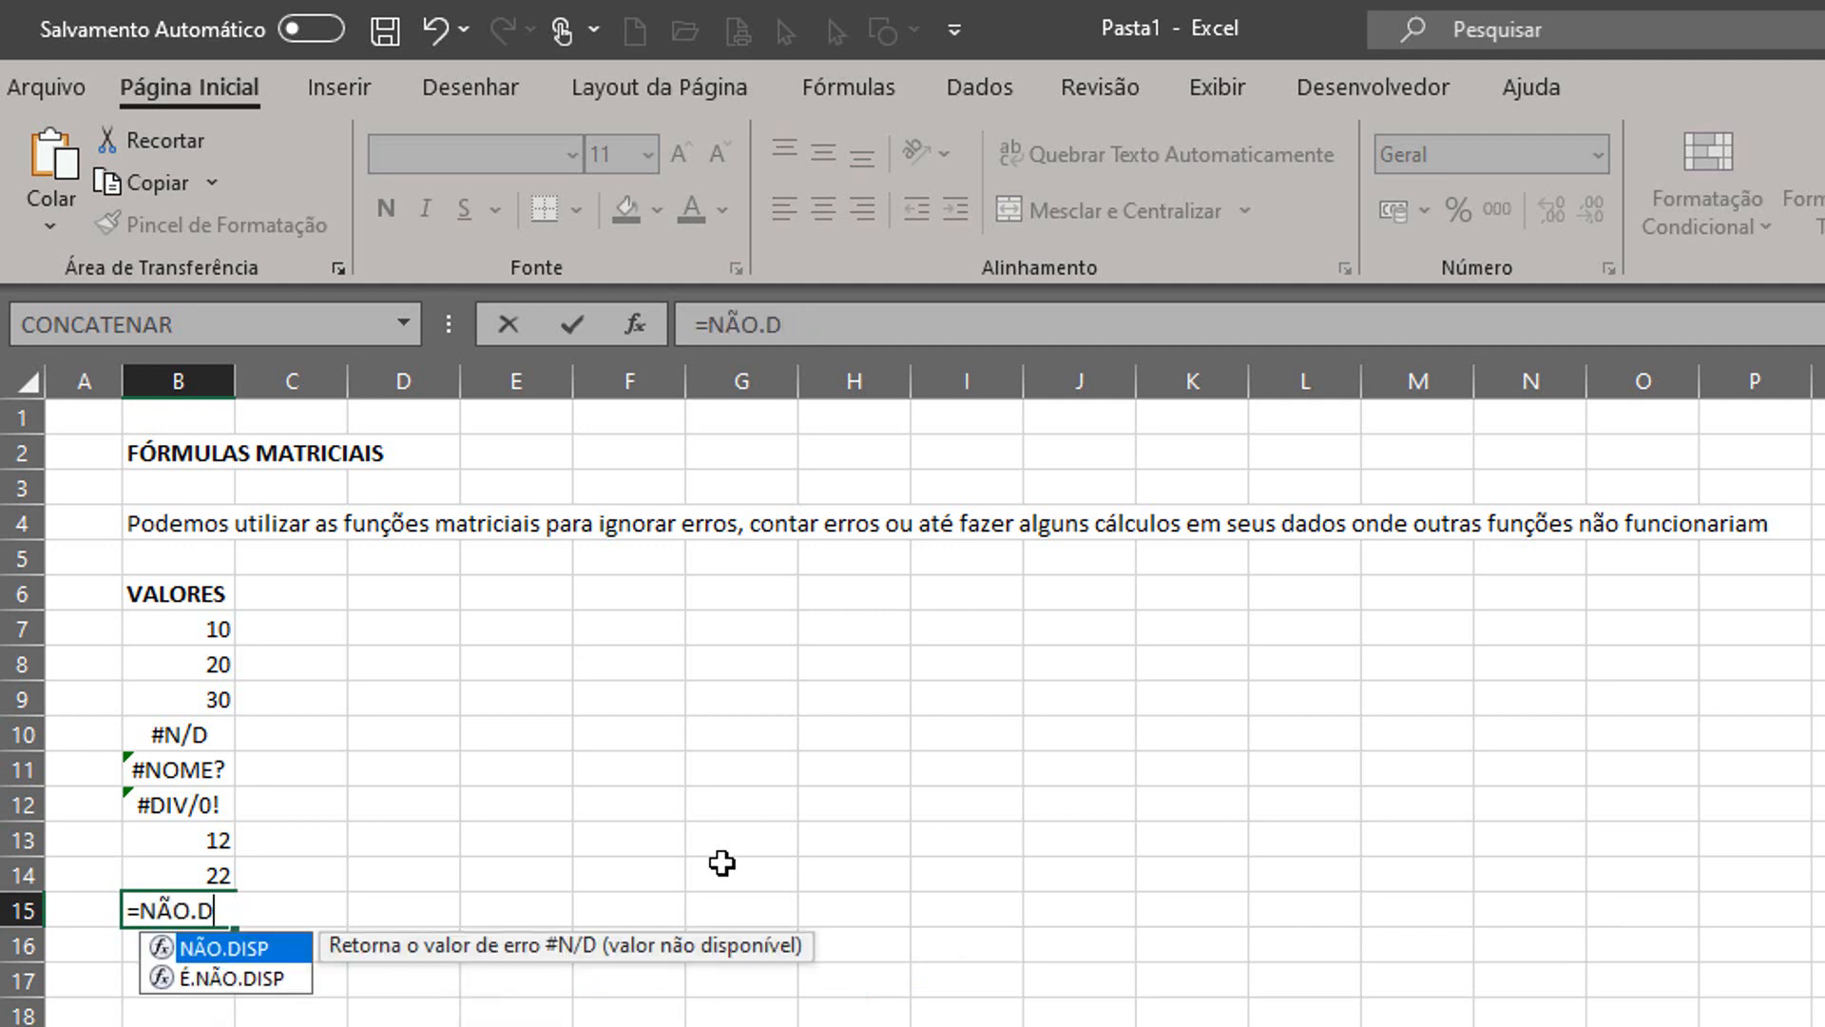
key("BackSpace")
key("BackSpace")
key("BackSpace")
key("BackSpace")
key("BackSpace")
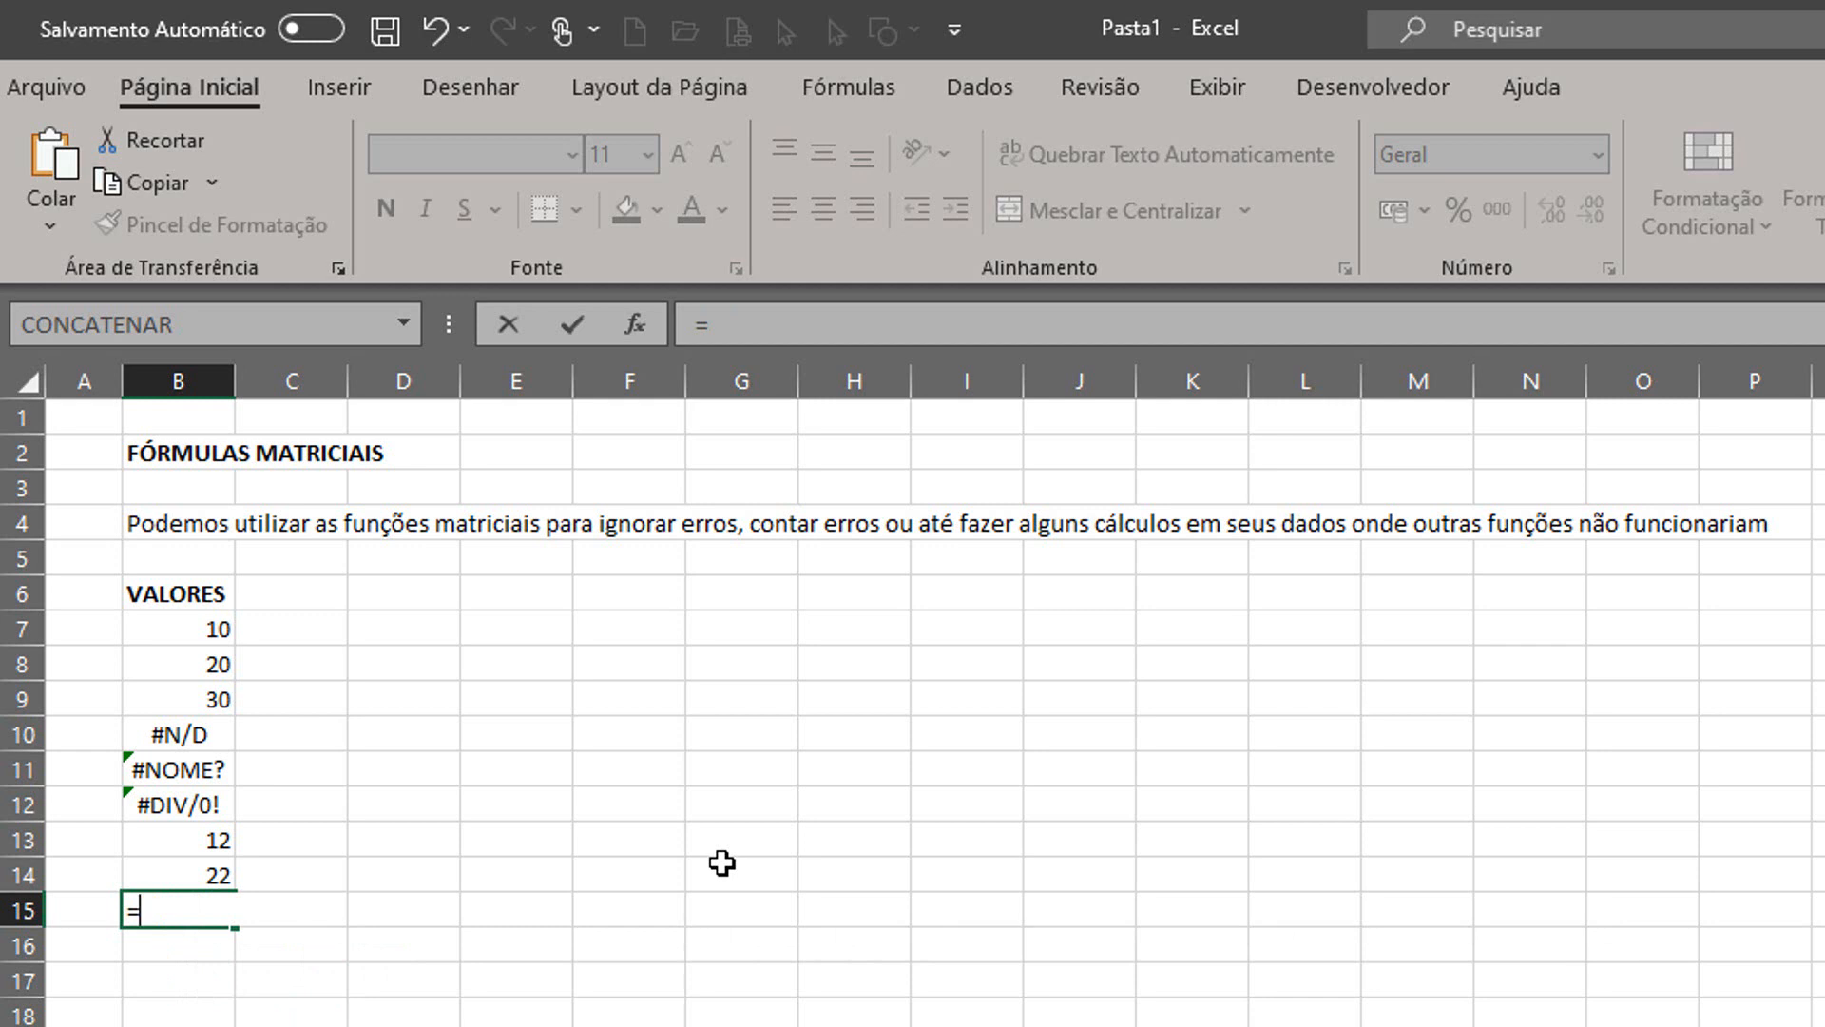
key("Escape")
- Review the formula used in cell B10 of the VALORES list
key("Up")
key("Up")
key("Up")
key("Up")
key("Up")
key("F2")
key("Return")
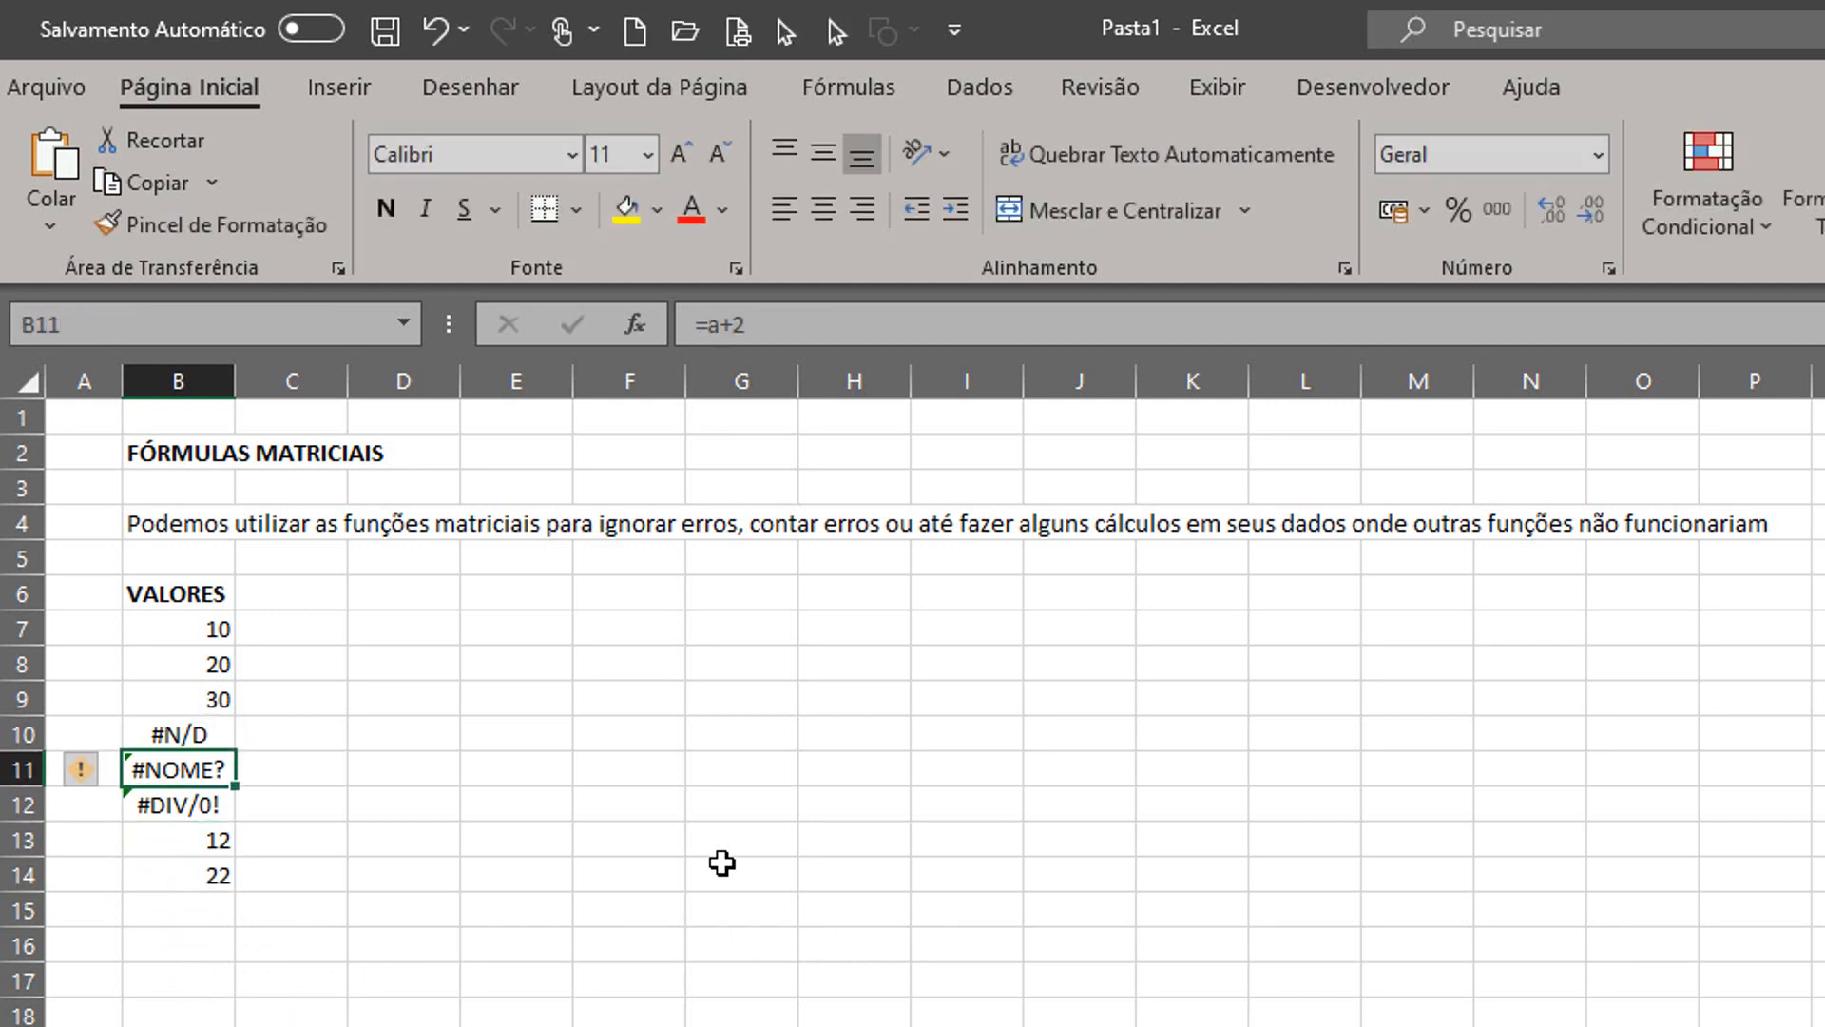
- Enter the formula =NÃO.DISP() in cell B15 and the value 10 in cell B16
key("Down")
key("Down")
key("Down")
key("Down")
type("=n")
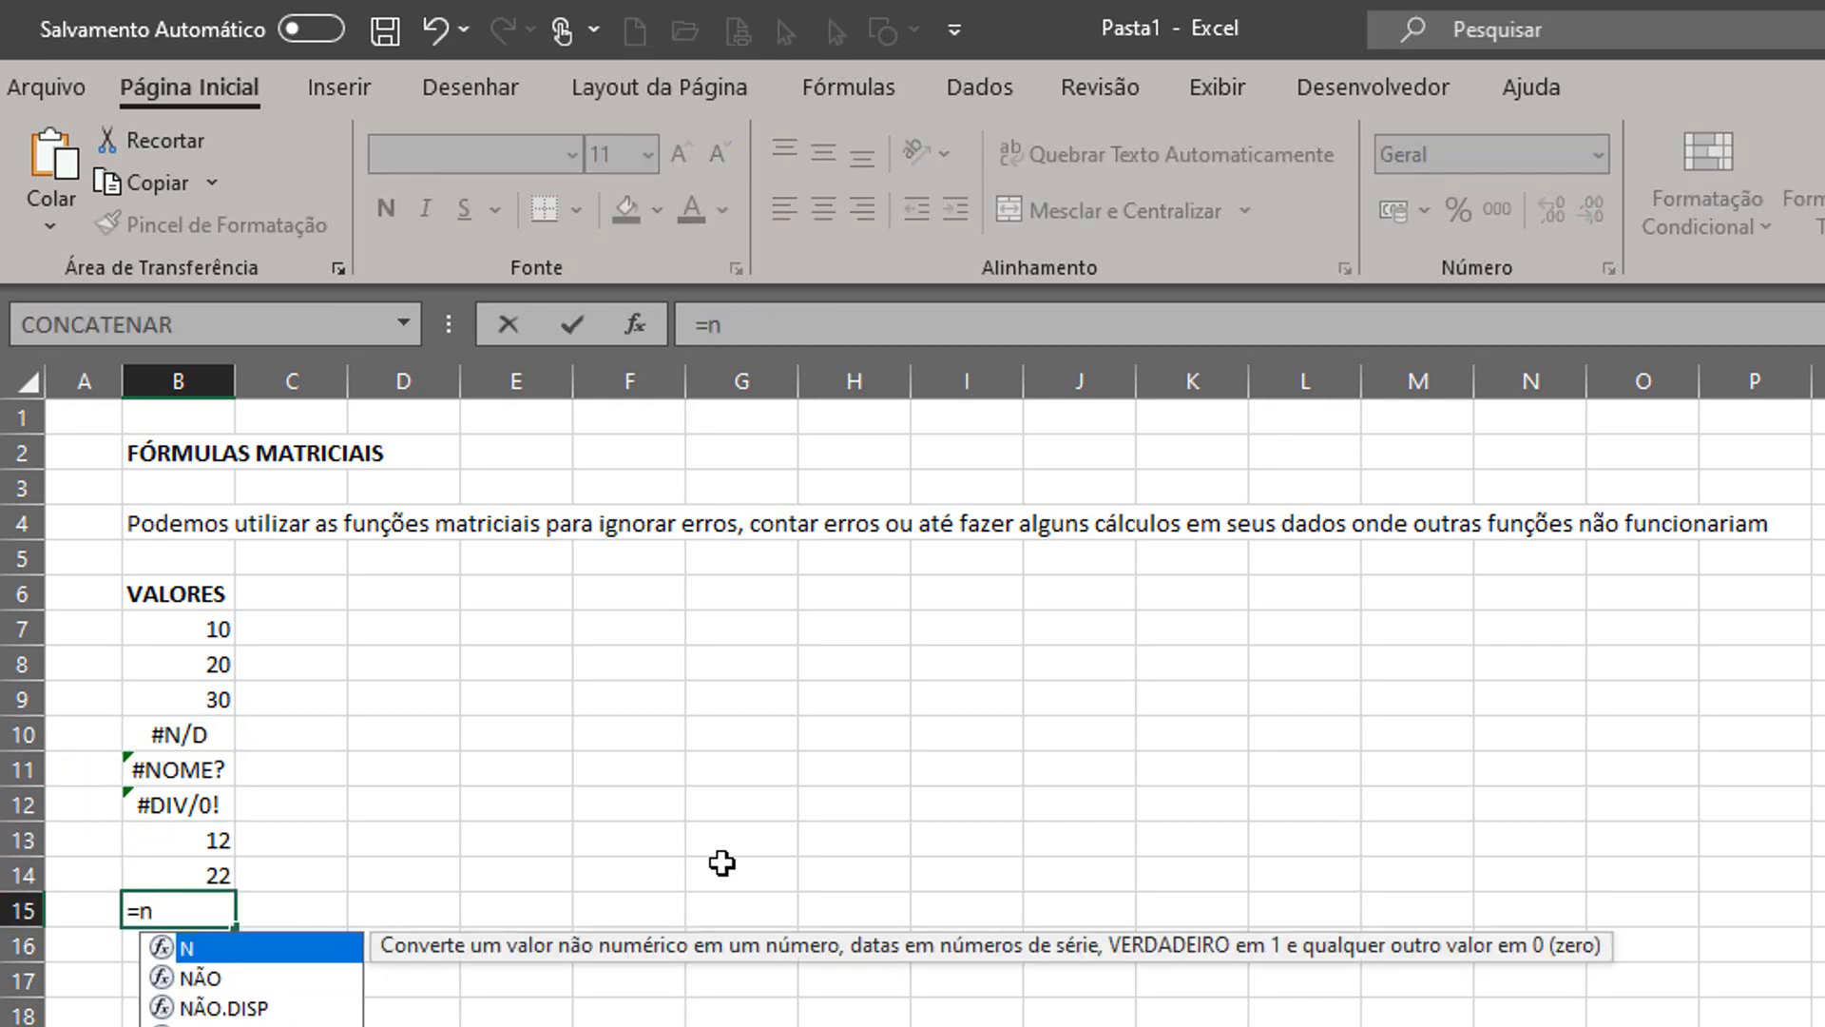
key("Down")
key("Down")
key("Tab")
key("Return")
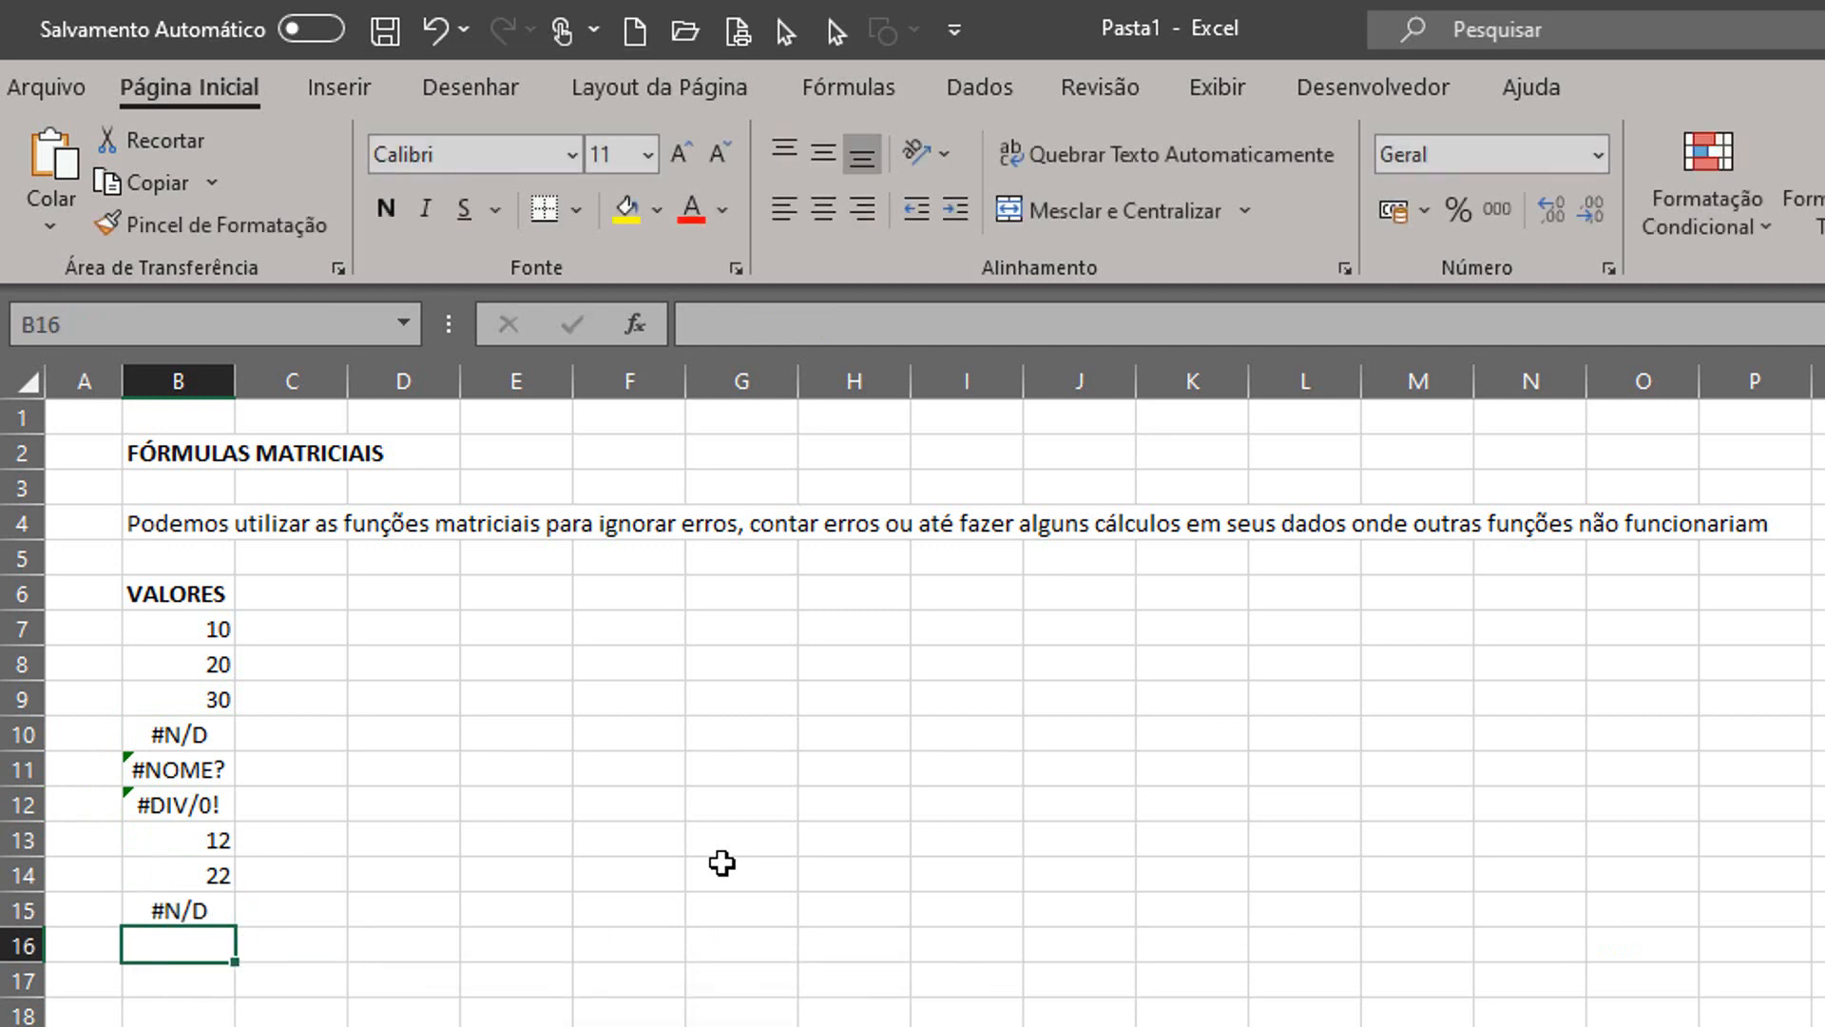
type("10")
key("Return")
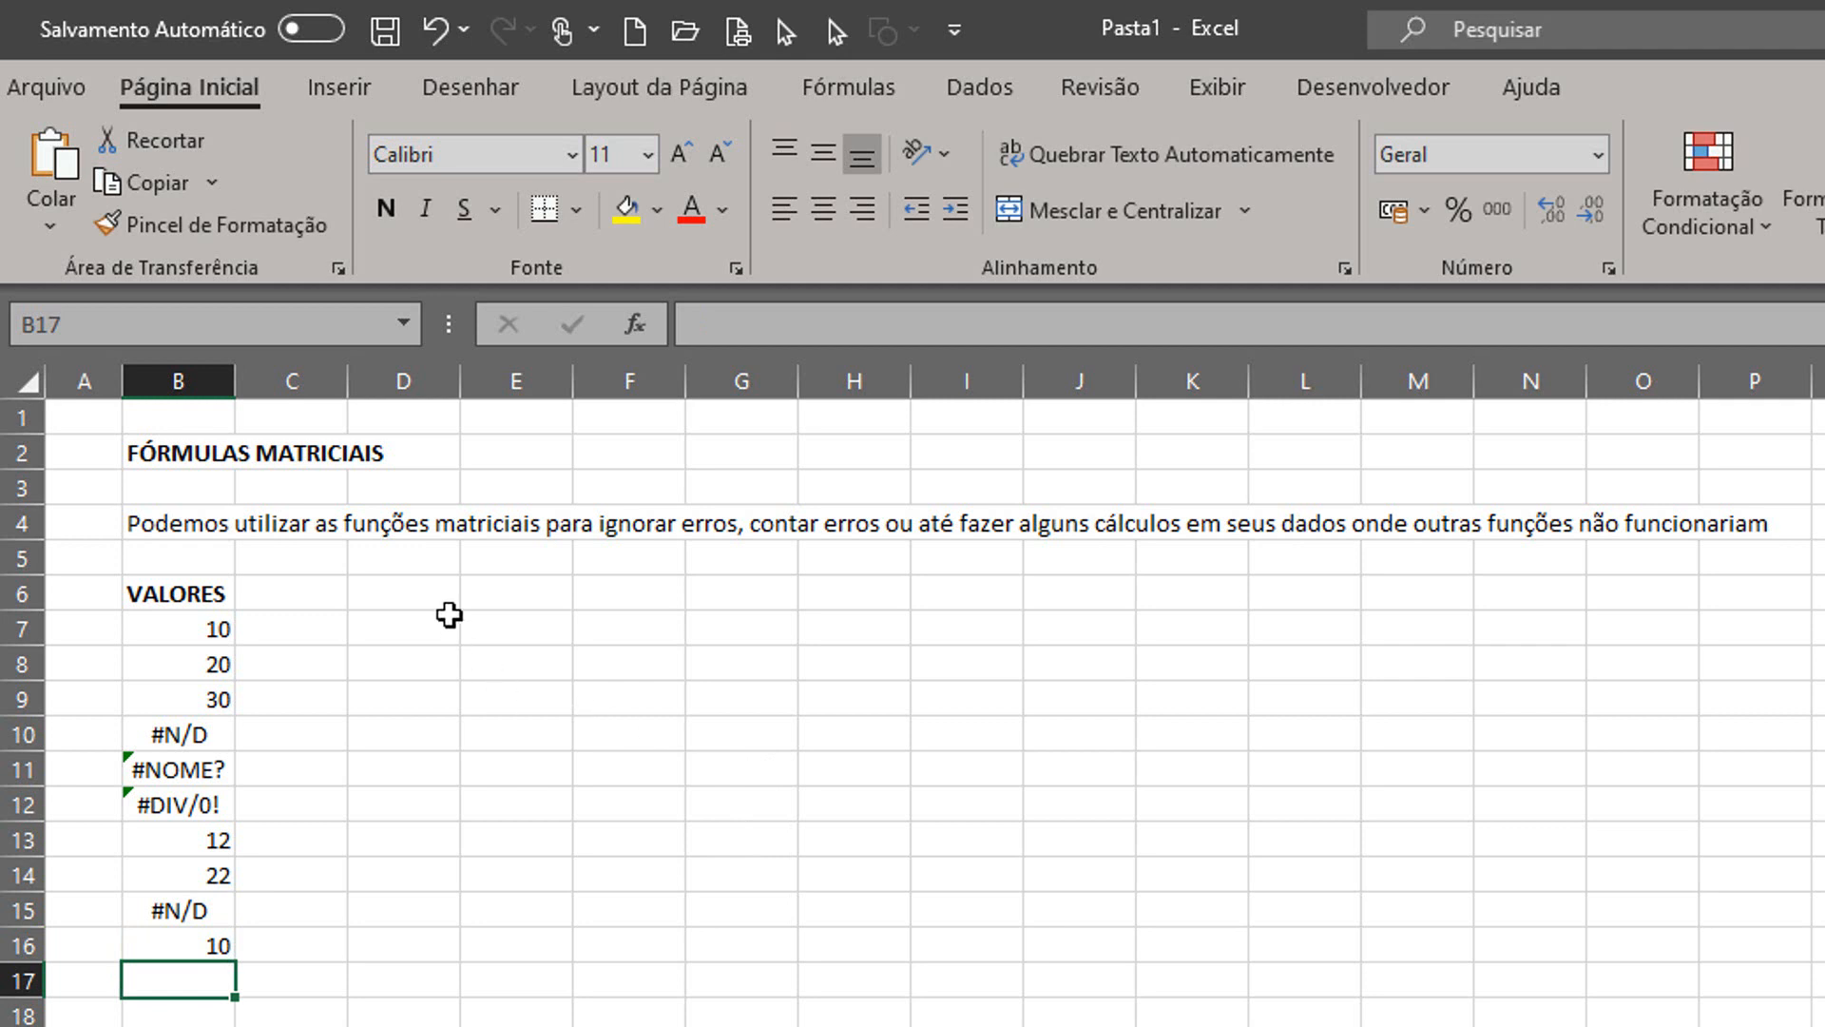
- Sum the VALORES range B7:B16 with the SOMA function in cell D6
left_click(428, 591)
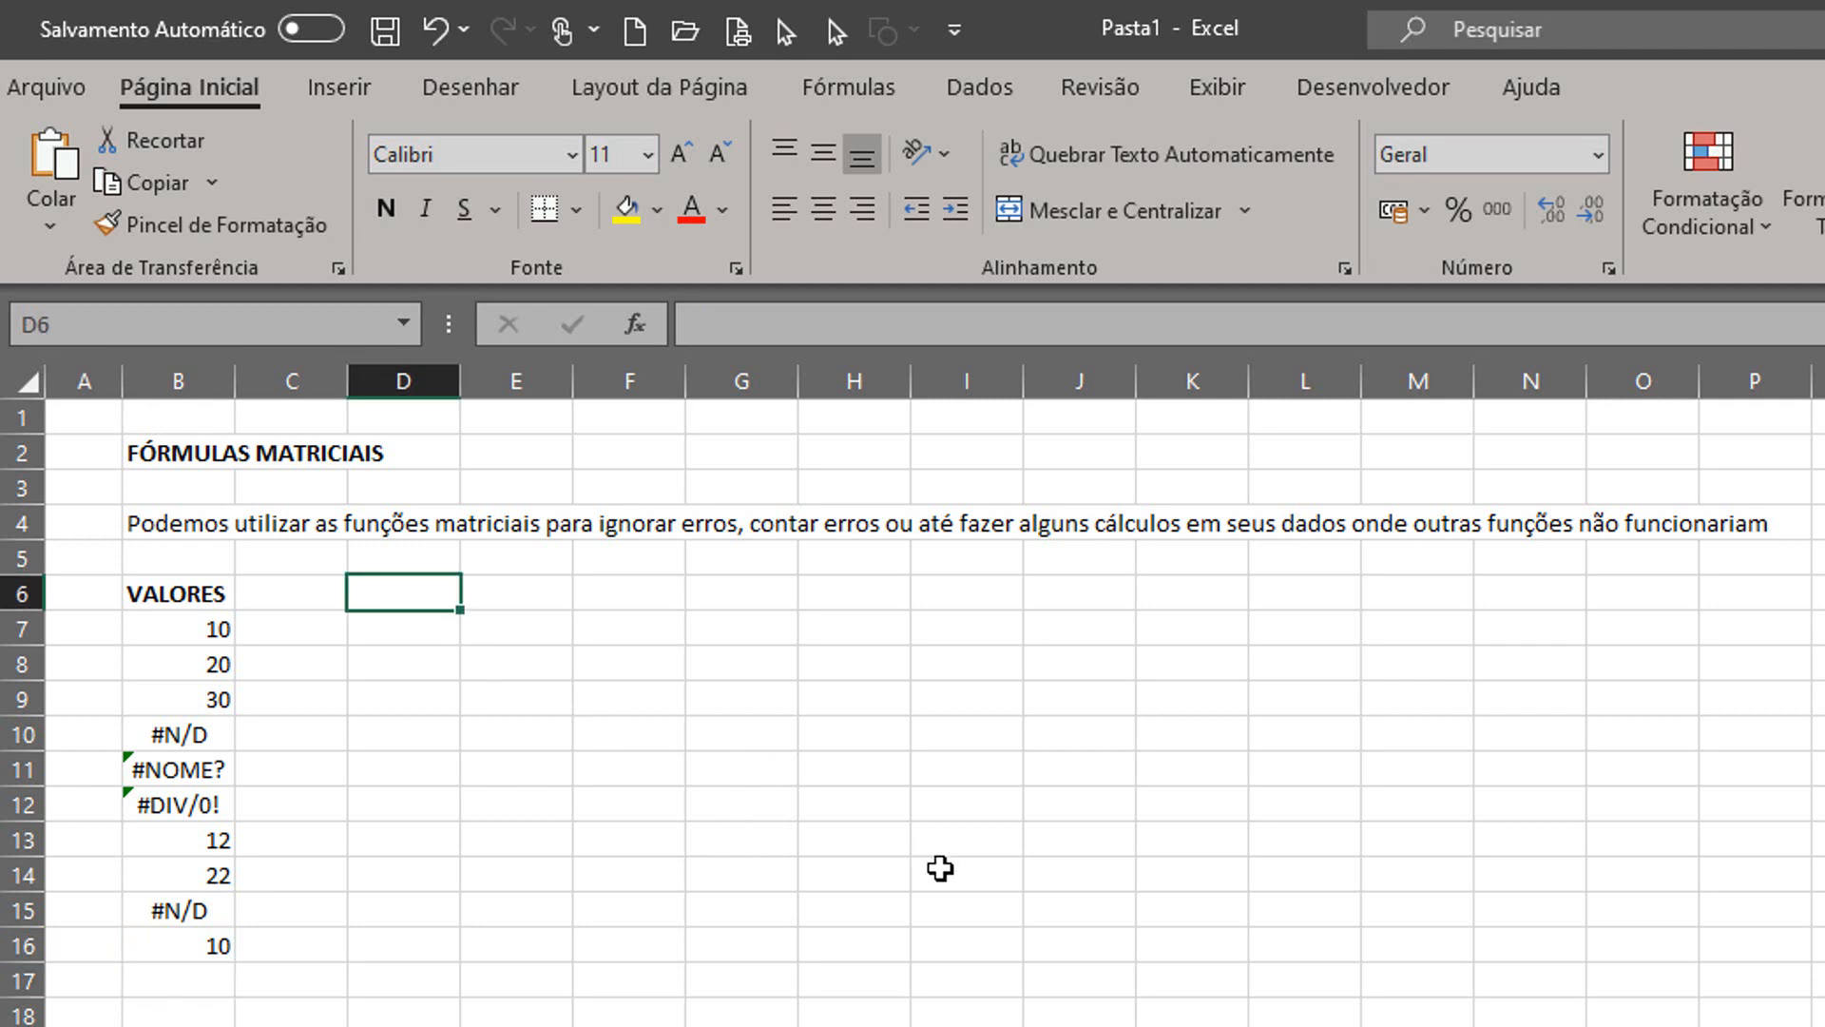
type("=soma(")
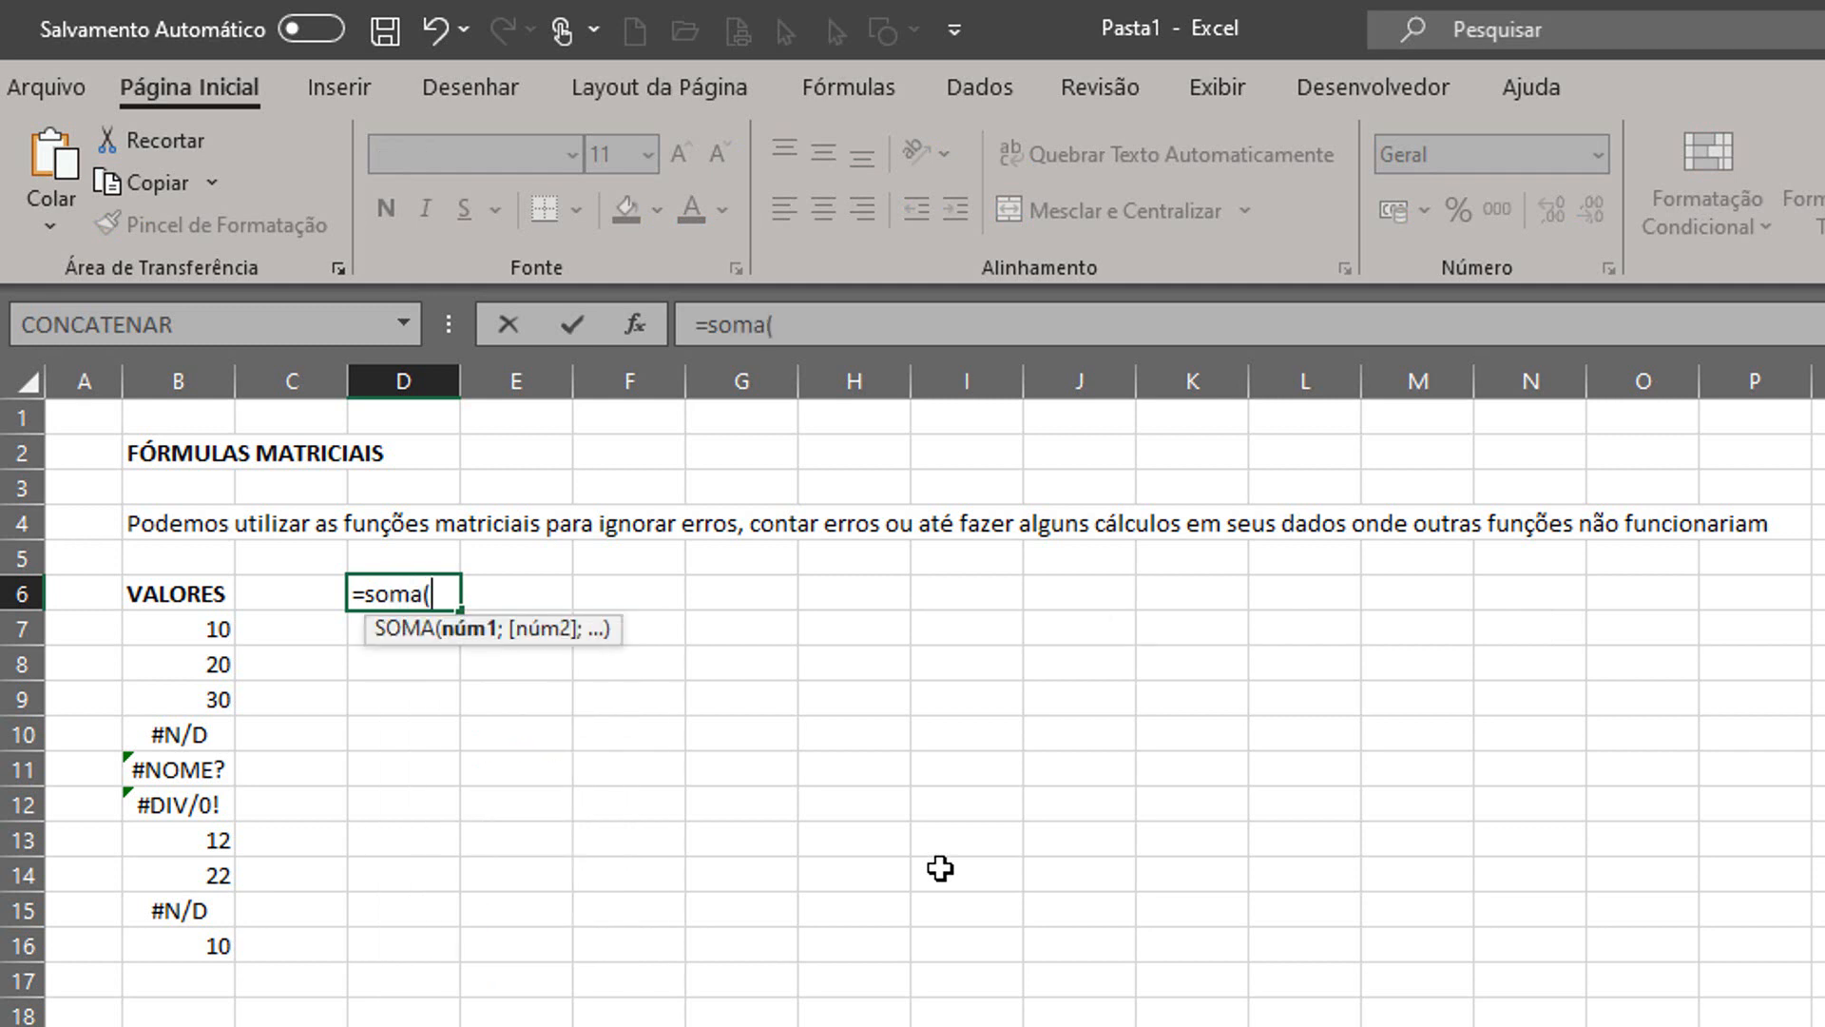
key("Left")
key("Left")
key("Down")
key("shift+Down")
key("shift+Down")
key("shift+Down")
key("shift+Down")
key("shift+Down")
key("shift+Down")
key("shift+Down")
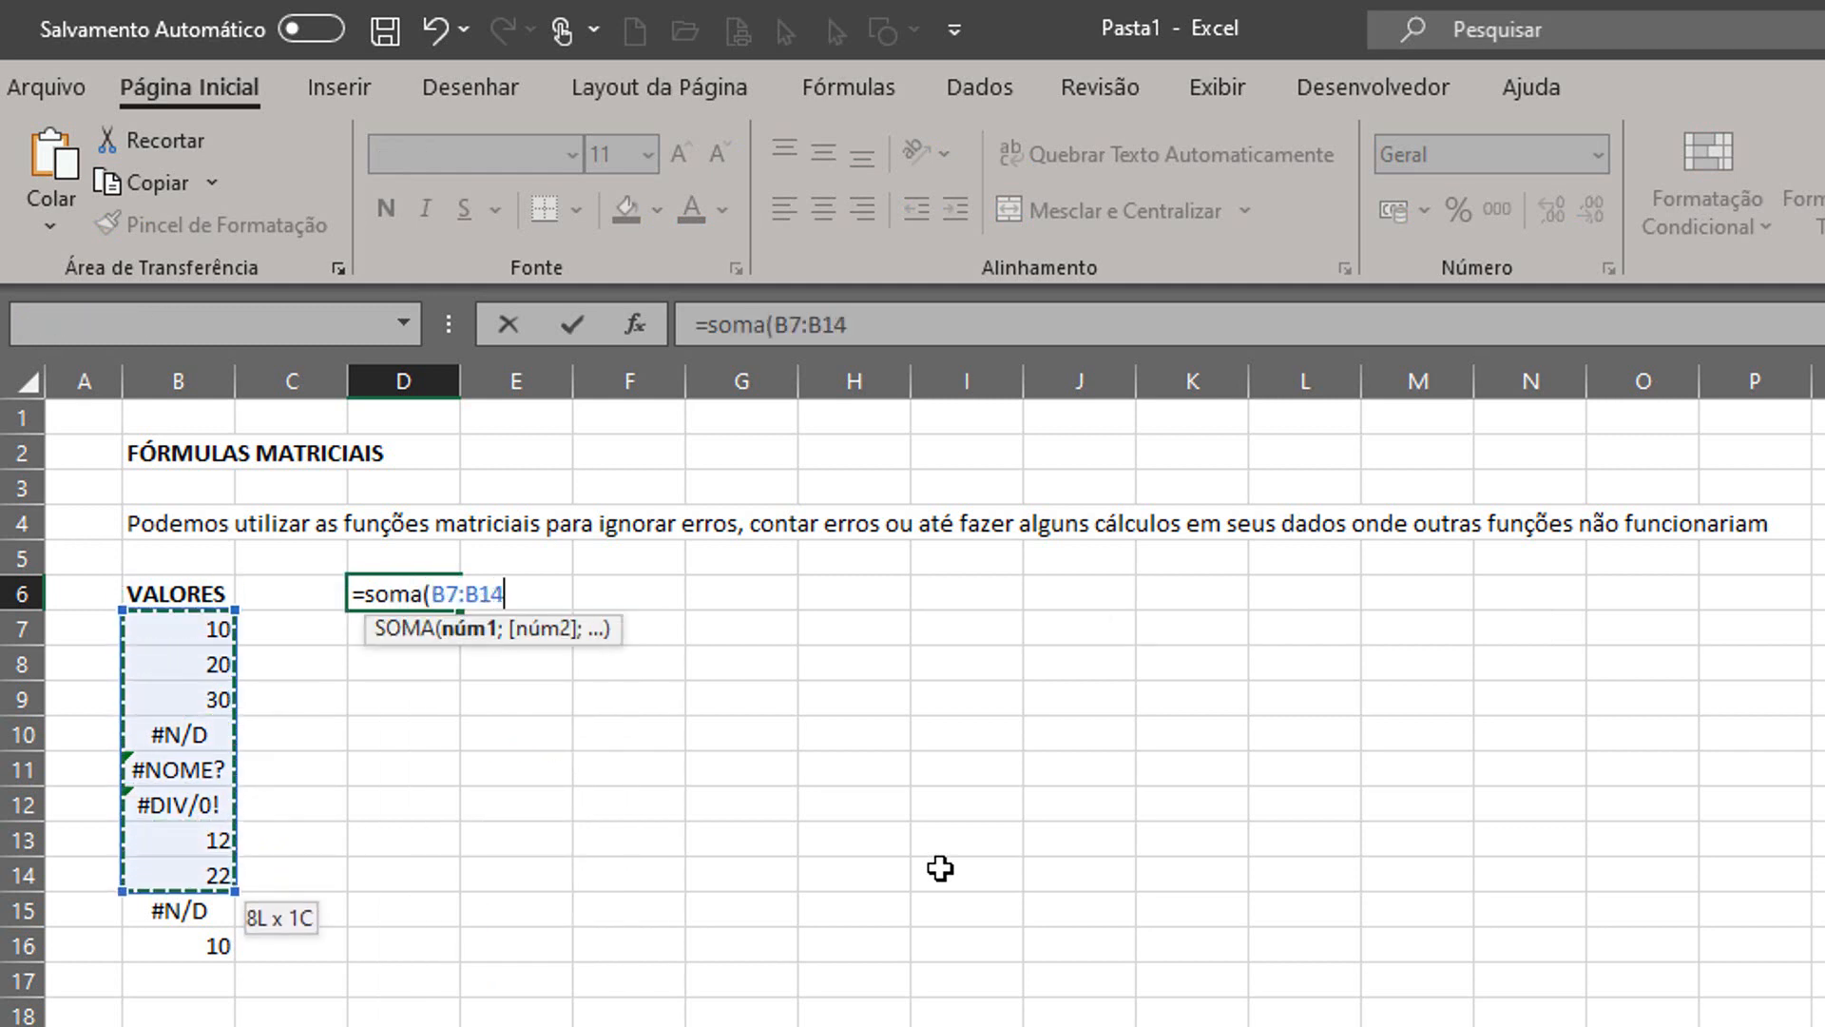
key("shift+Down")
key("shift+Down")
key("Return")
key("Up")
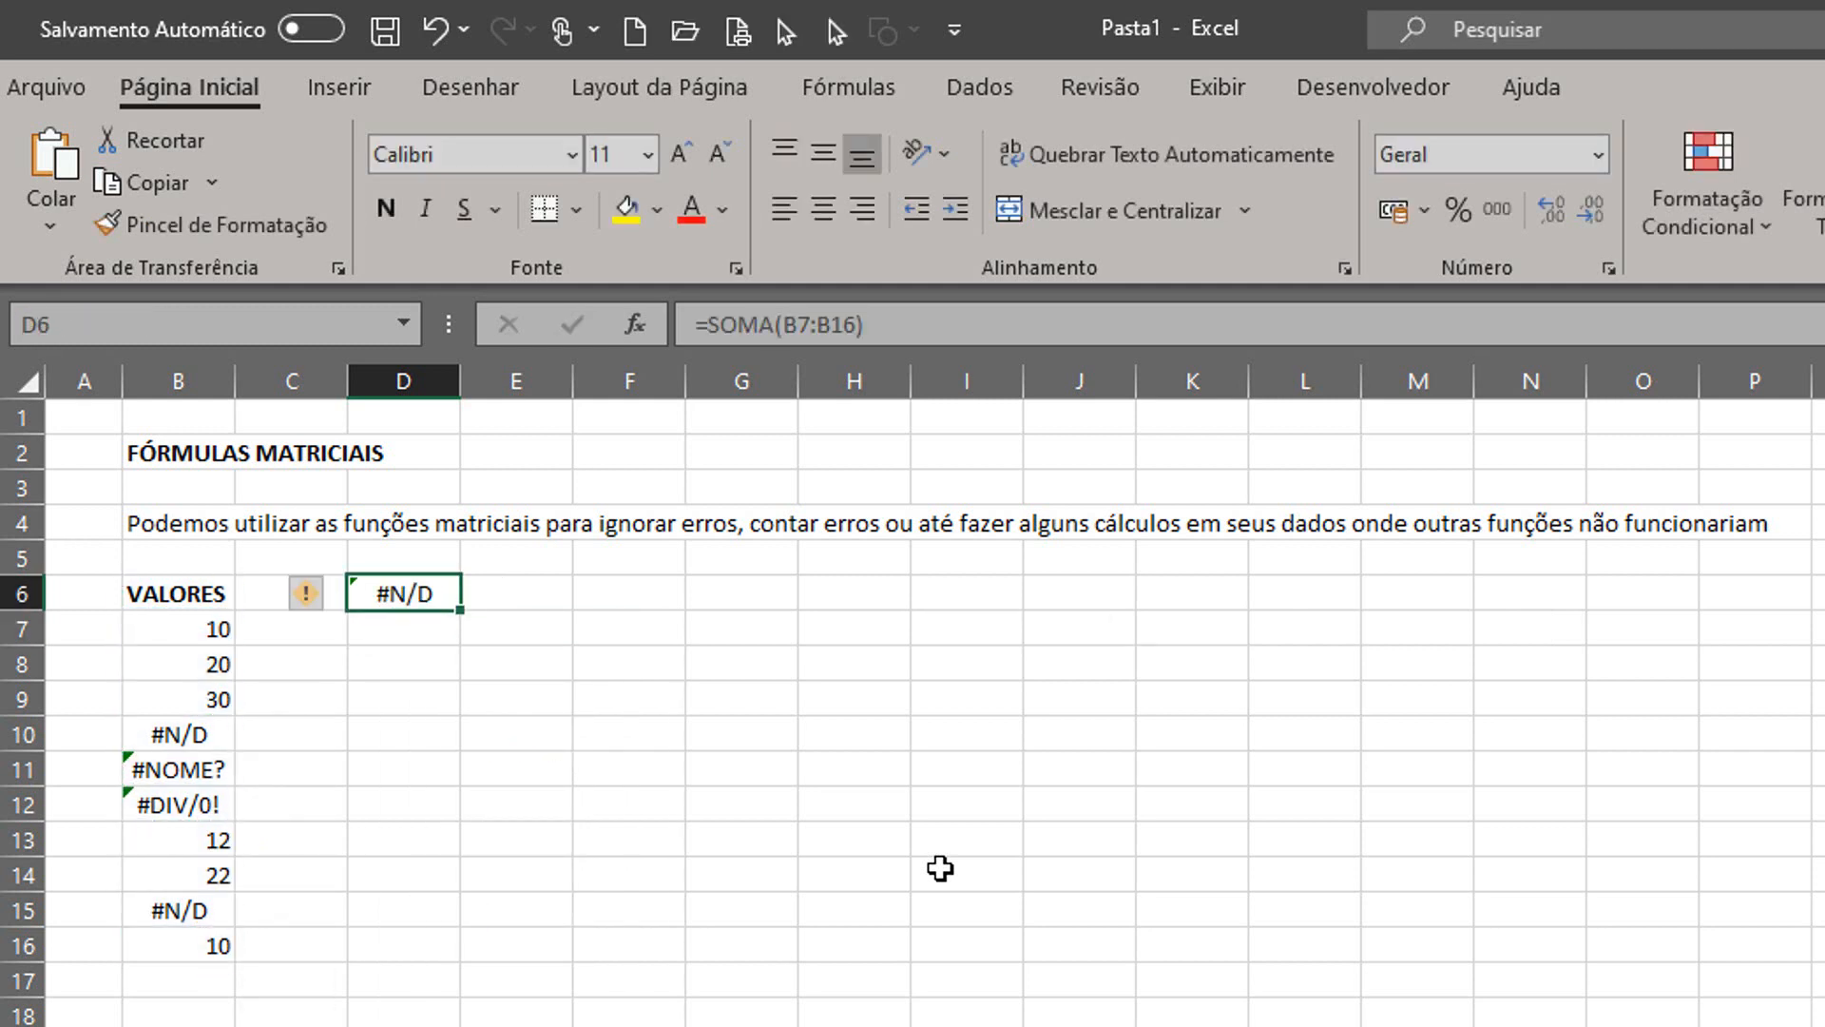
- Move the SOMA formula from D6 to E6 and label cell D6 "soma -->"
key("ctrl+x")
key("Right")
key("ctrl+v")
key("Left")
type("s")
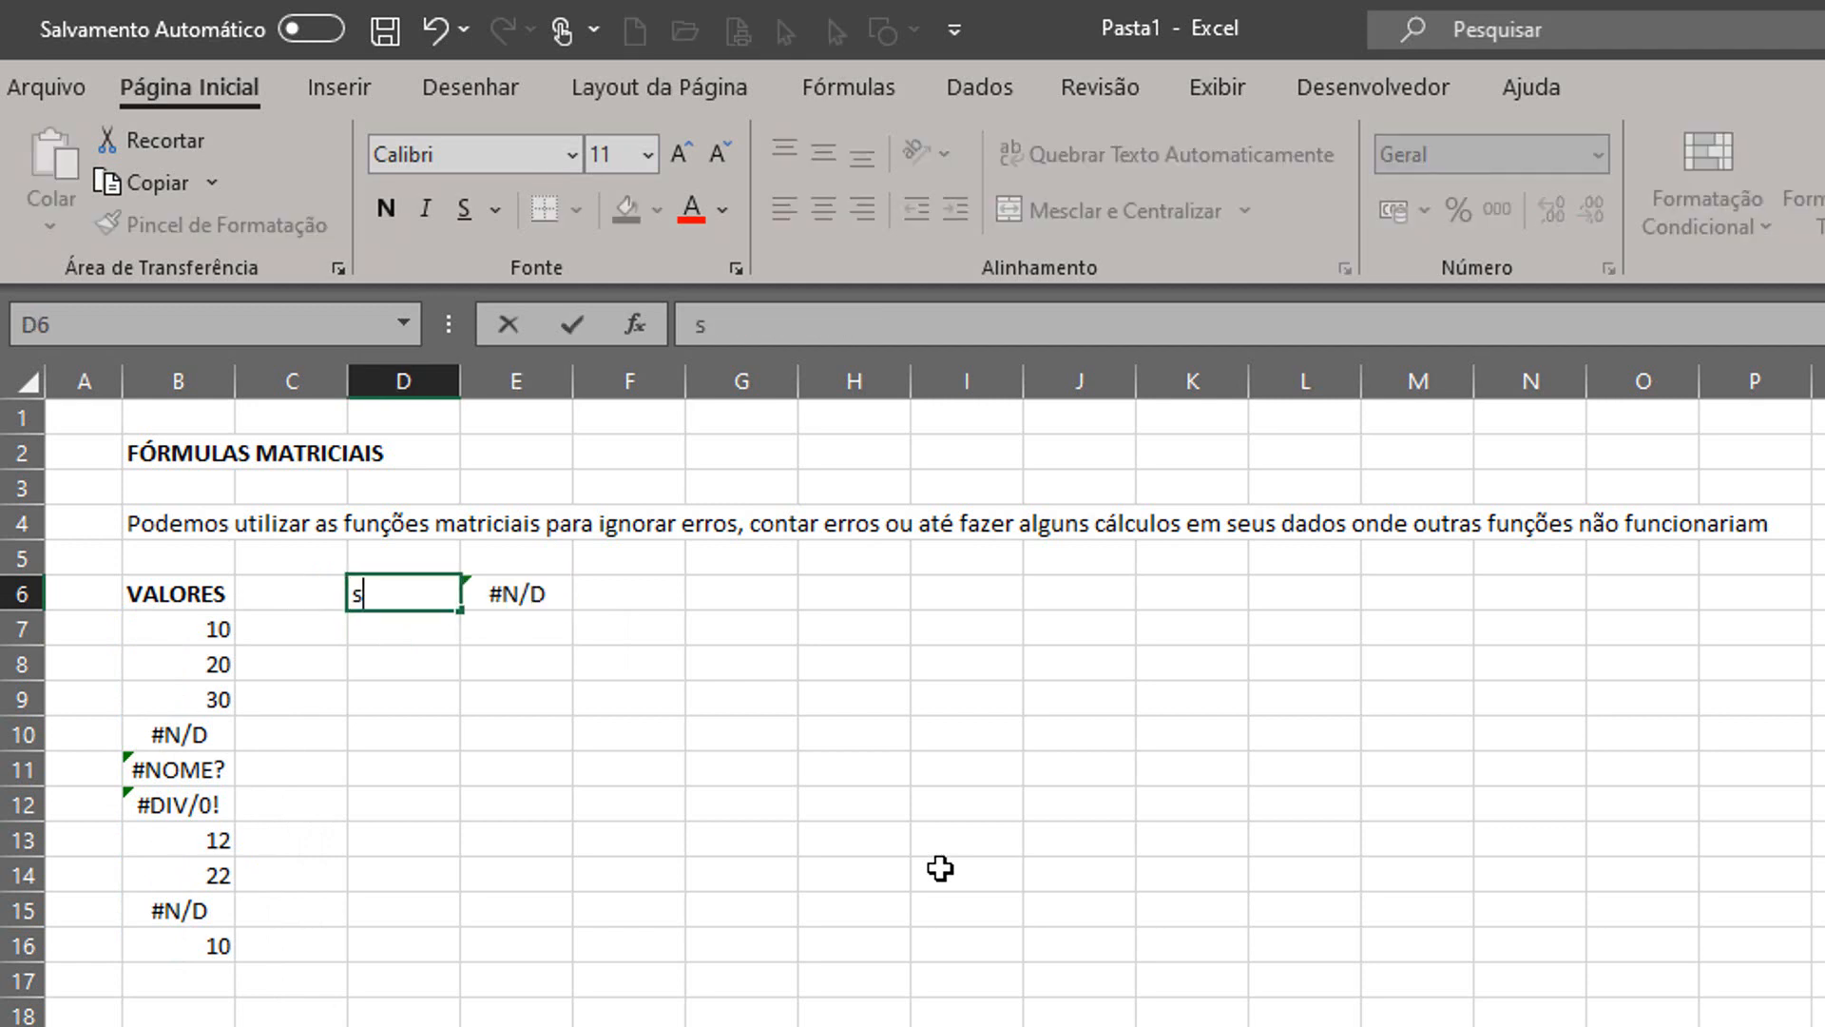
type("oma -->")
key("Return")
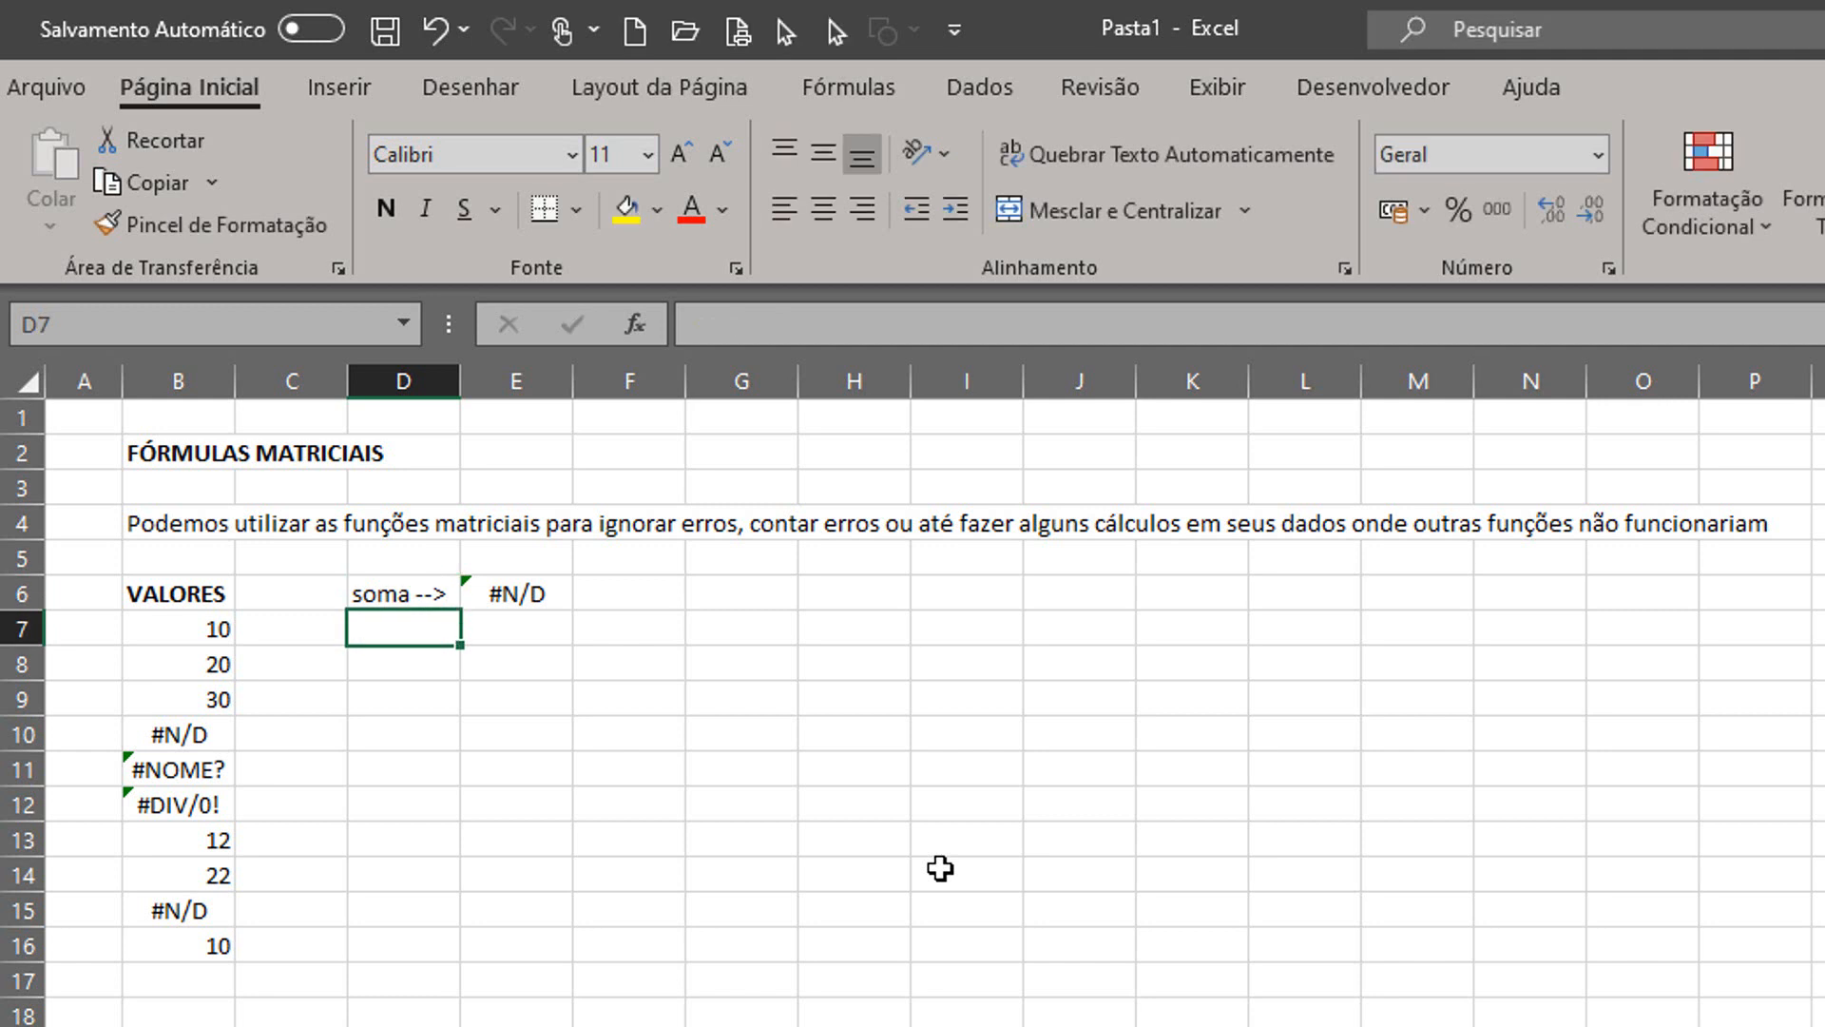
- Inspect the range referenced by the SOMA formula in cell E6
key("Up")
key("Right")
key("F2")
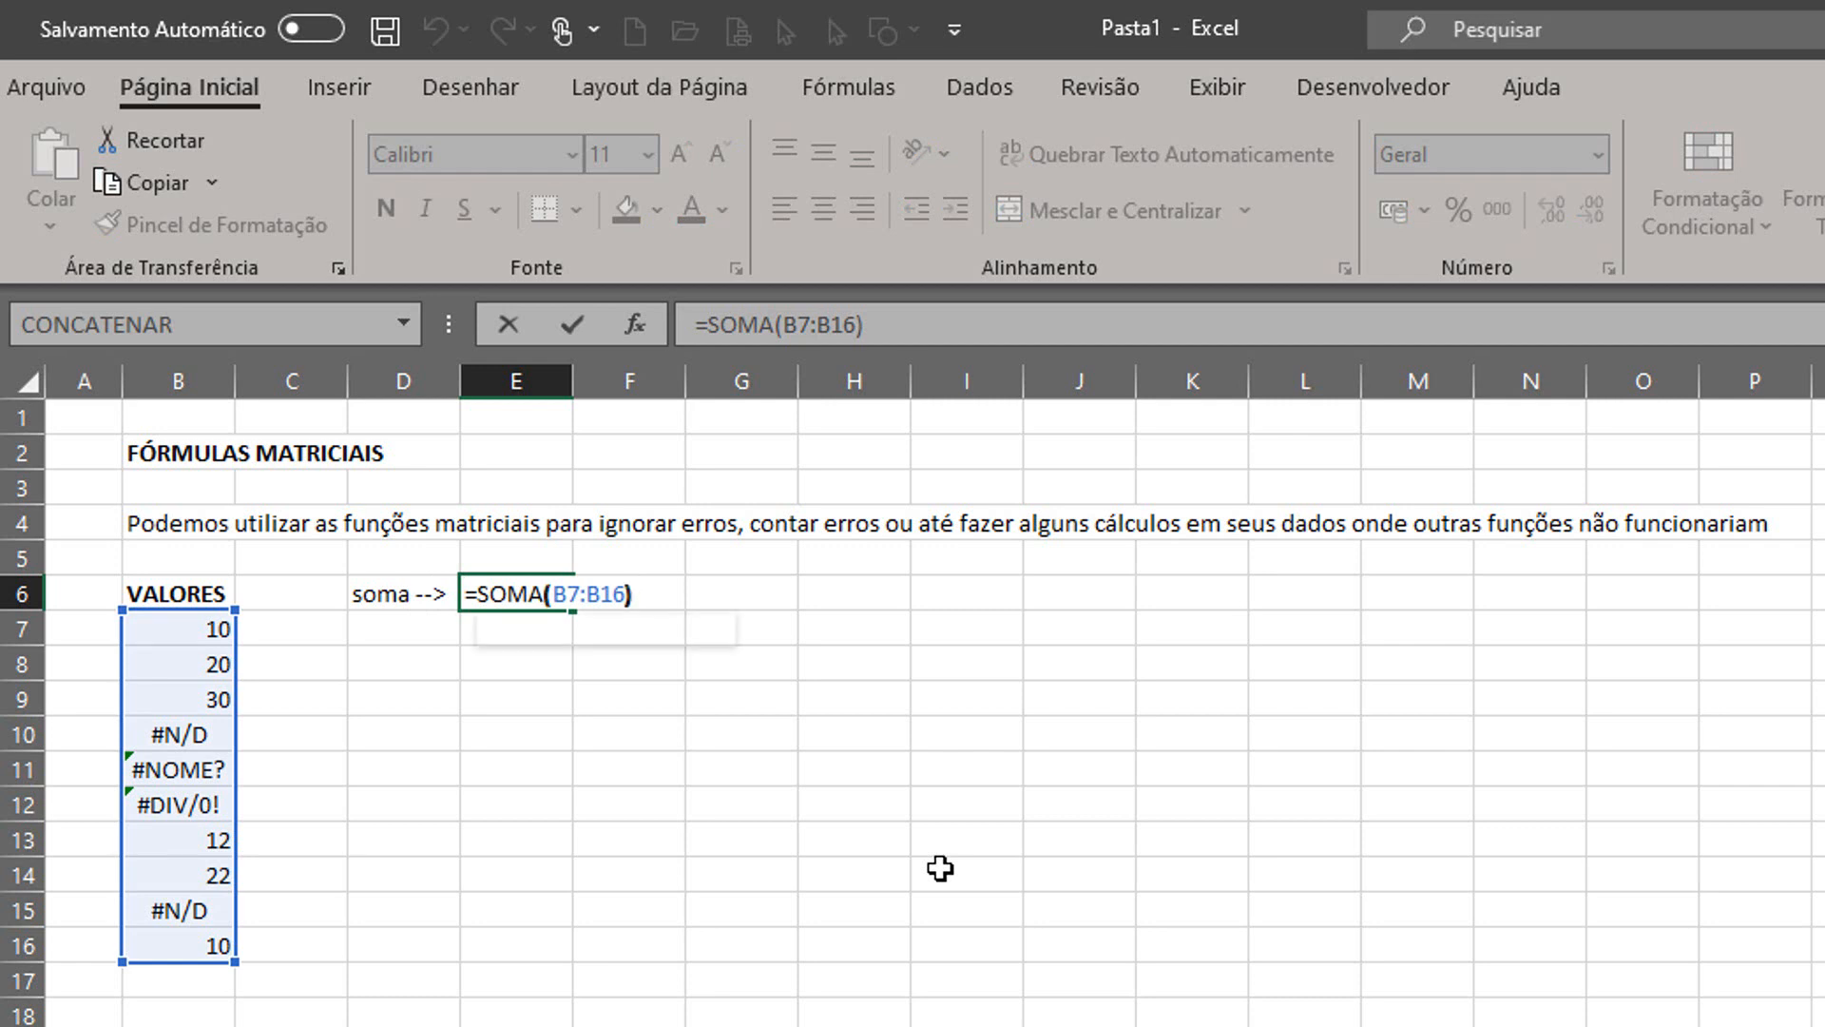
key("Return")
- Enter the label "soma" in cell D8, two rows below the first sum label
key("Left")
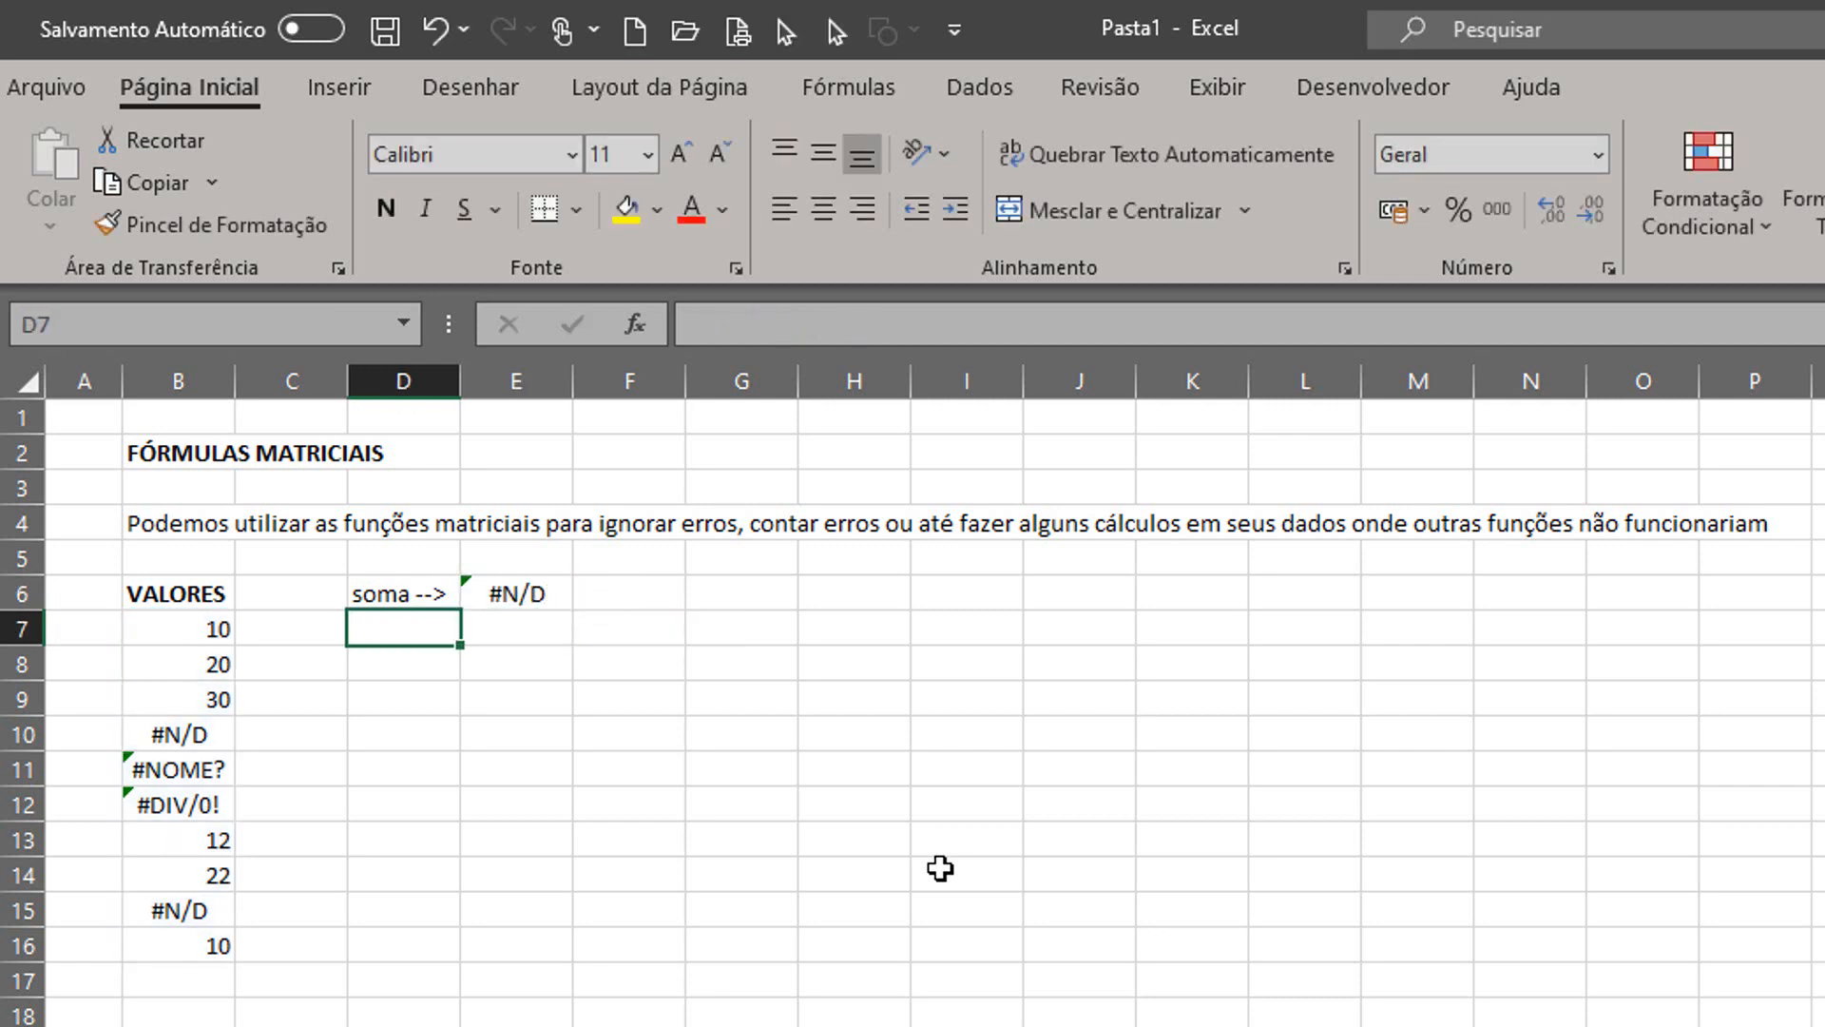
key("Down")
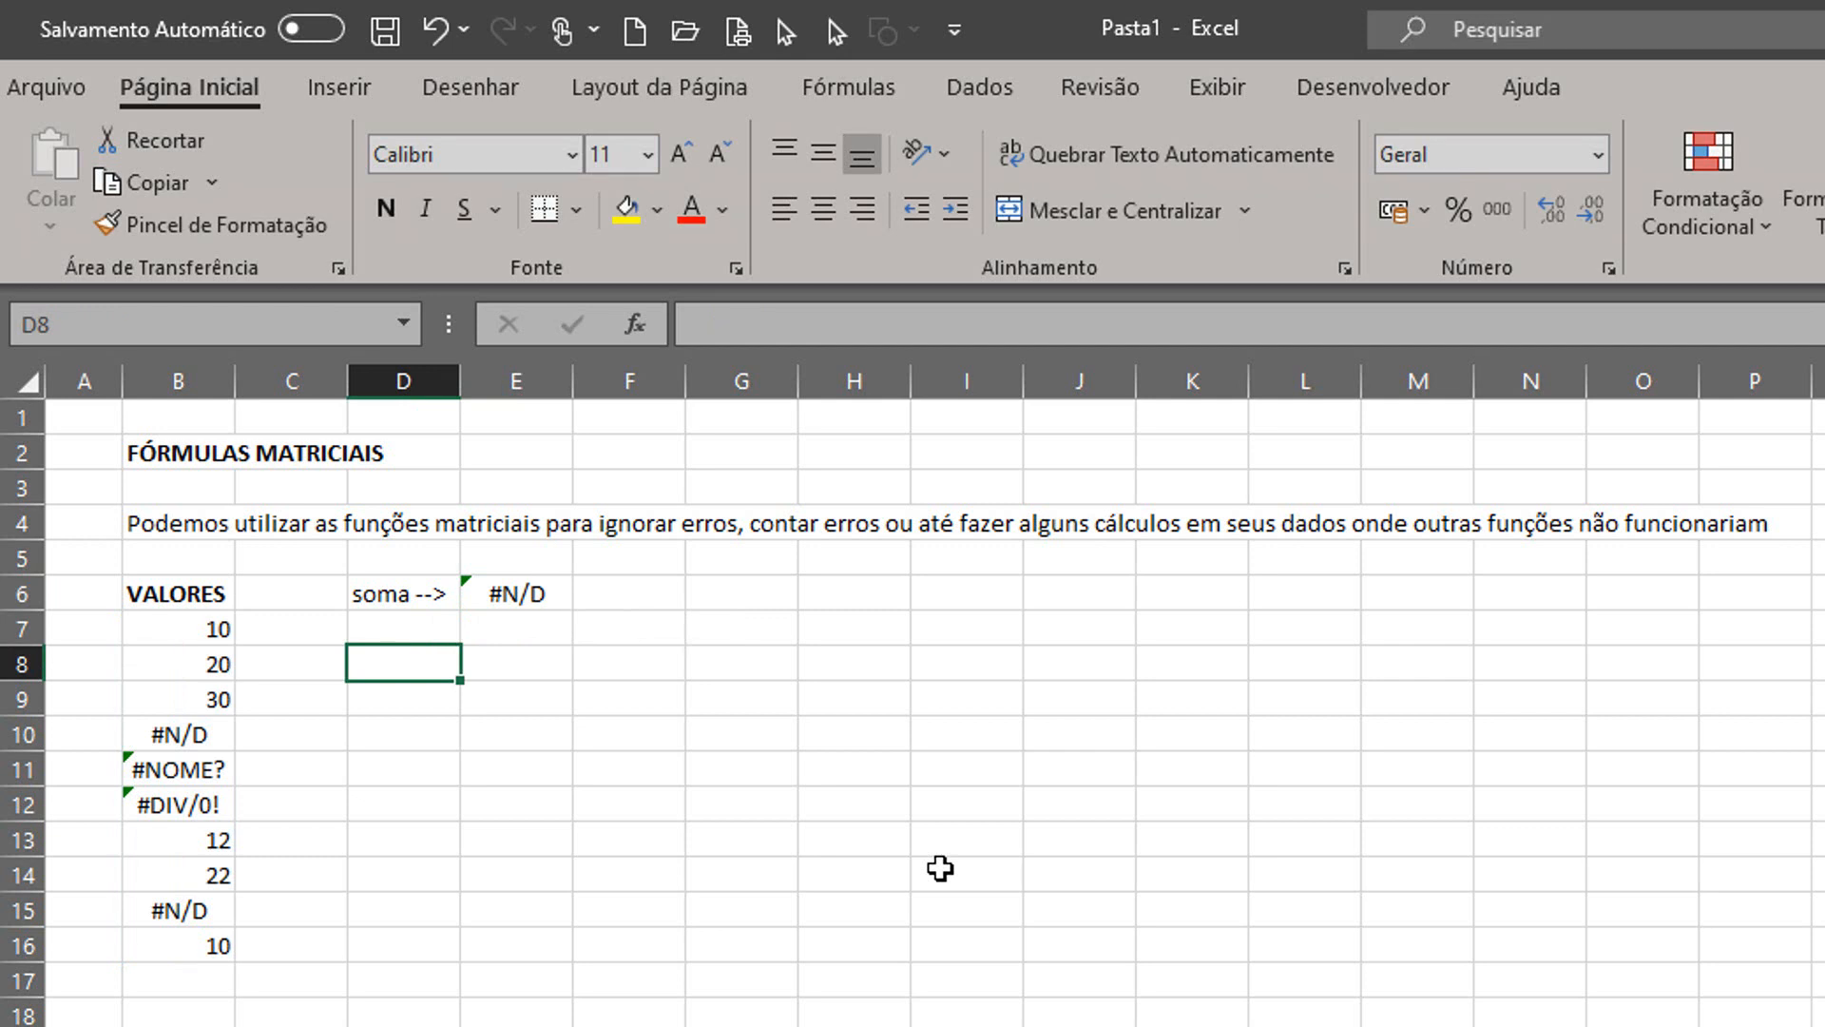
type("soma")
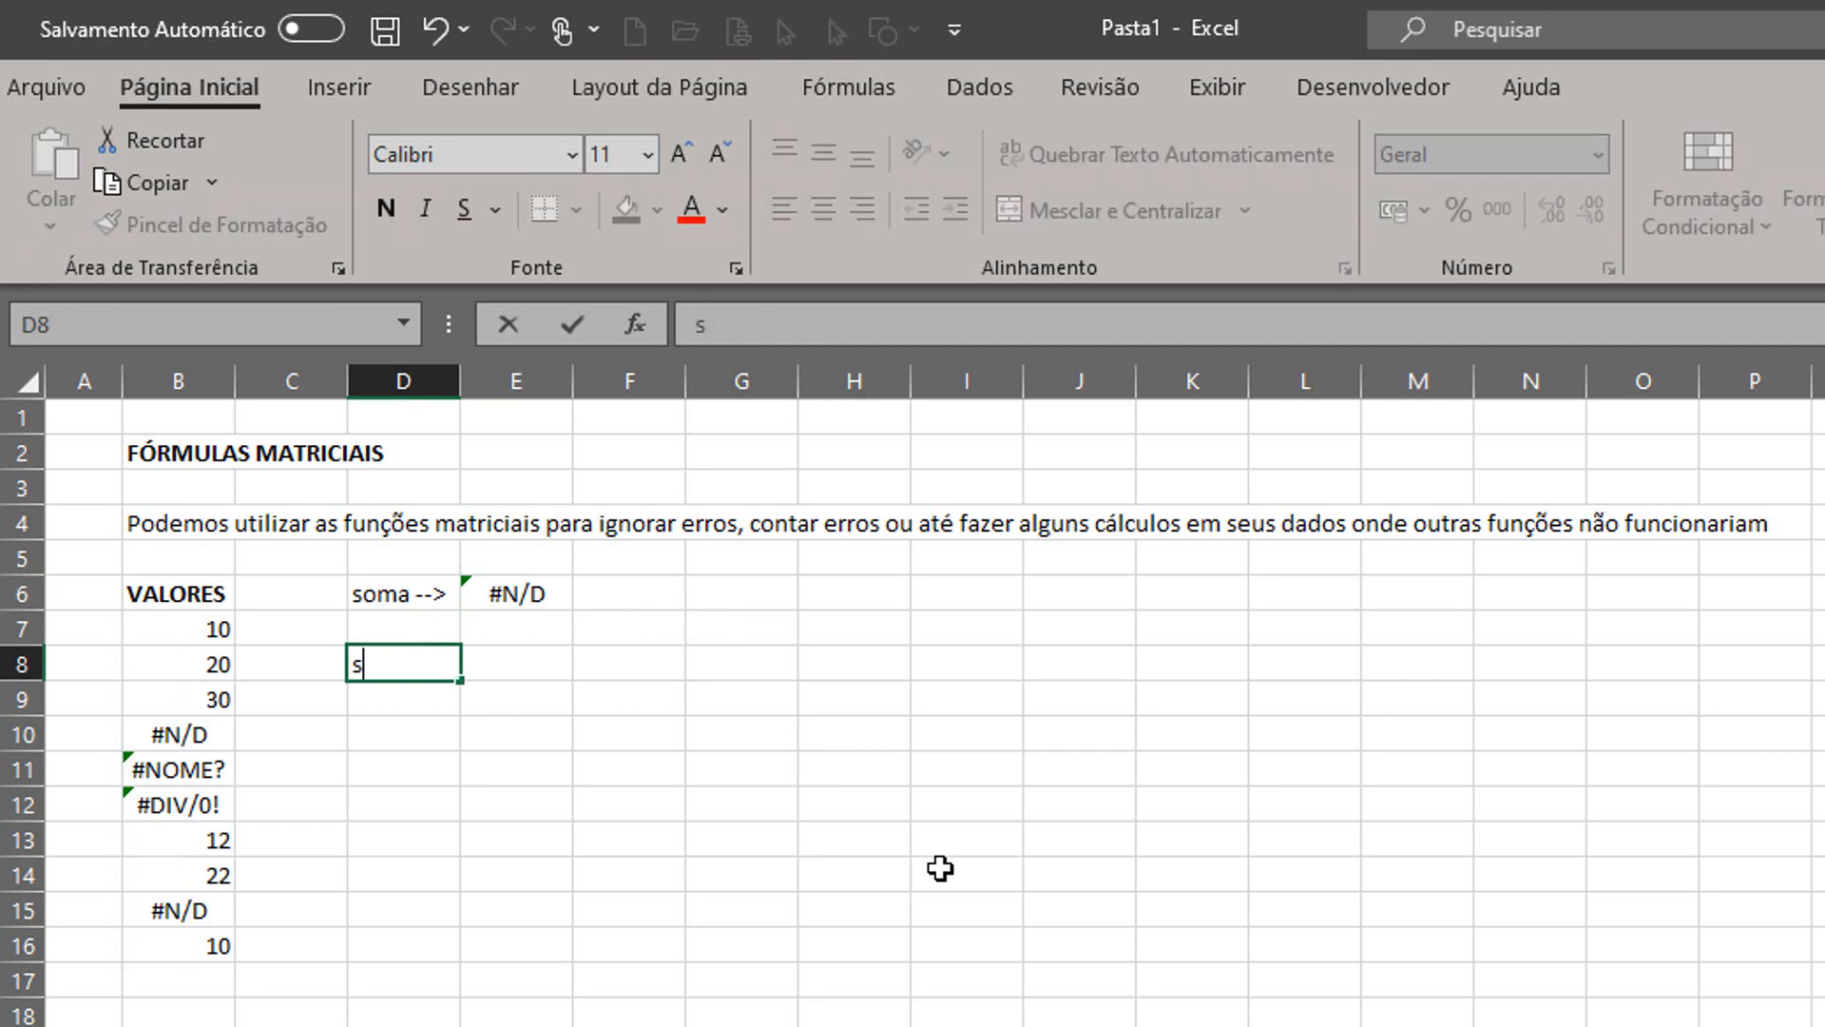
key("Return")
- Highlight only the numeric cells B7:B9, B13:B14 and B16 of the VALORES list, and select the empty cell E8
key("Left")
key("Up")
key("Up")
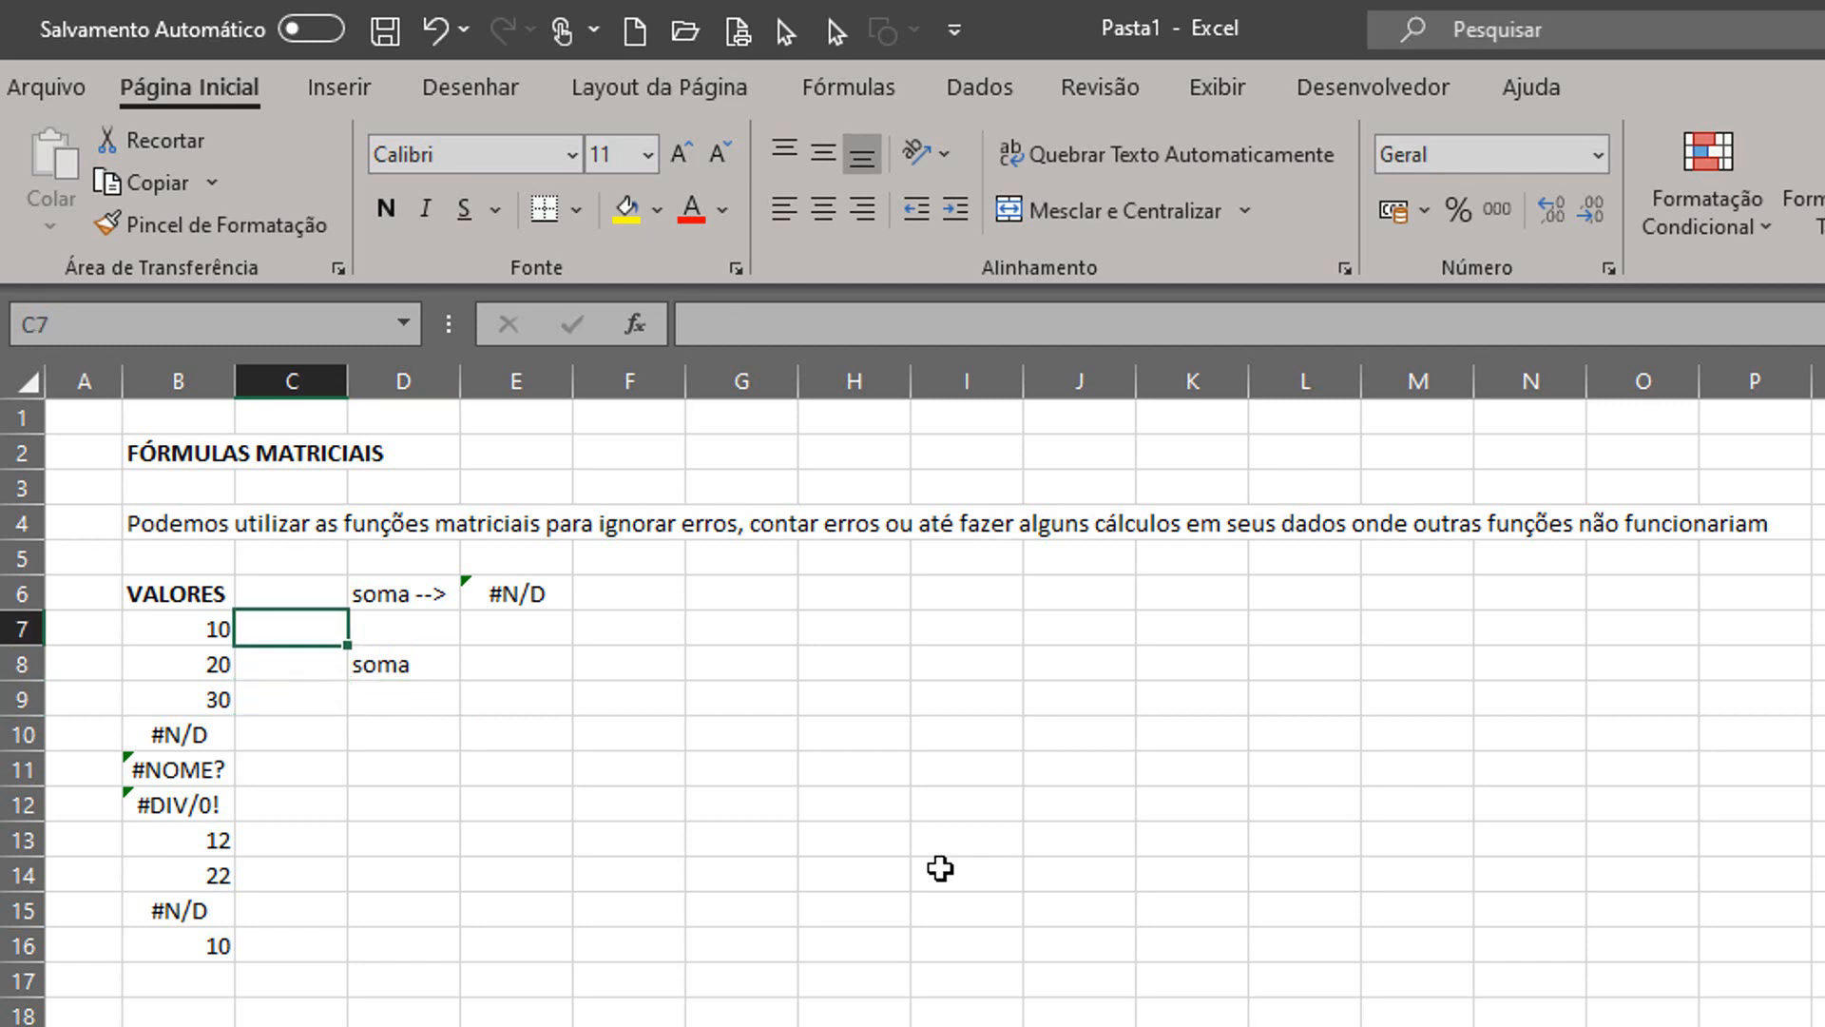
key("Left")
key("shift+Down")
key("shift+Down")
key("shift+Down")
key("ctrl+shift+Down")
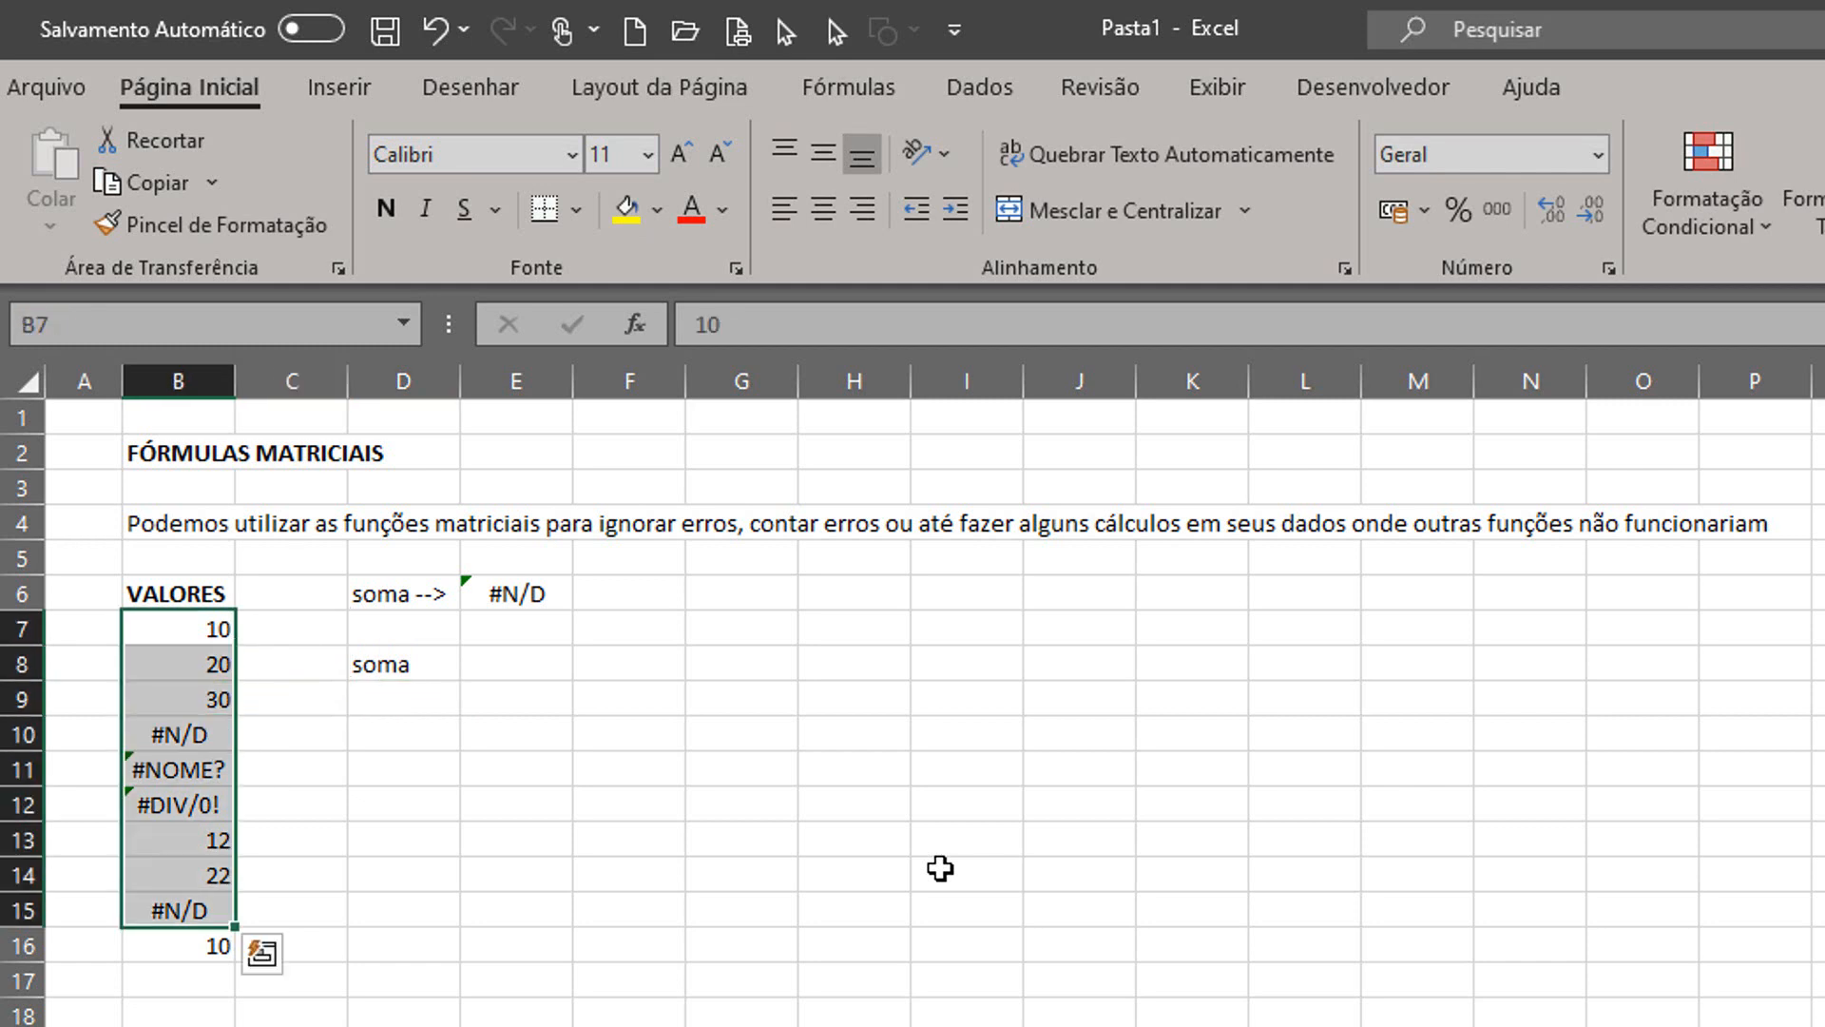
left_click_drag(190, 630, 195, 699)
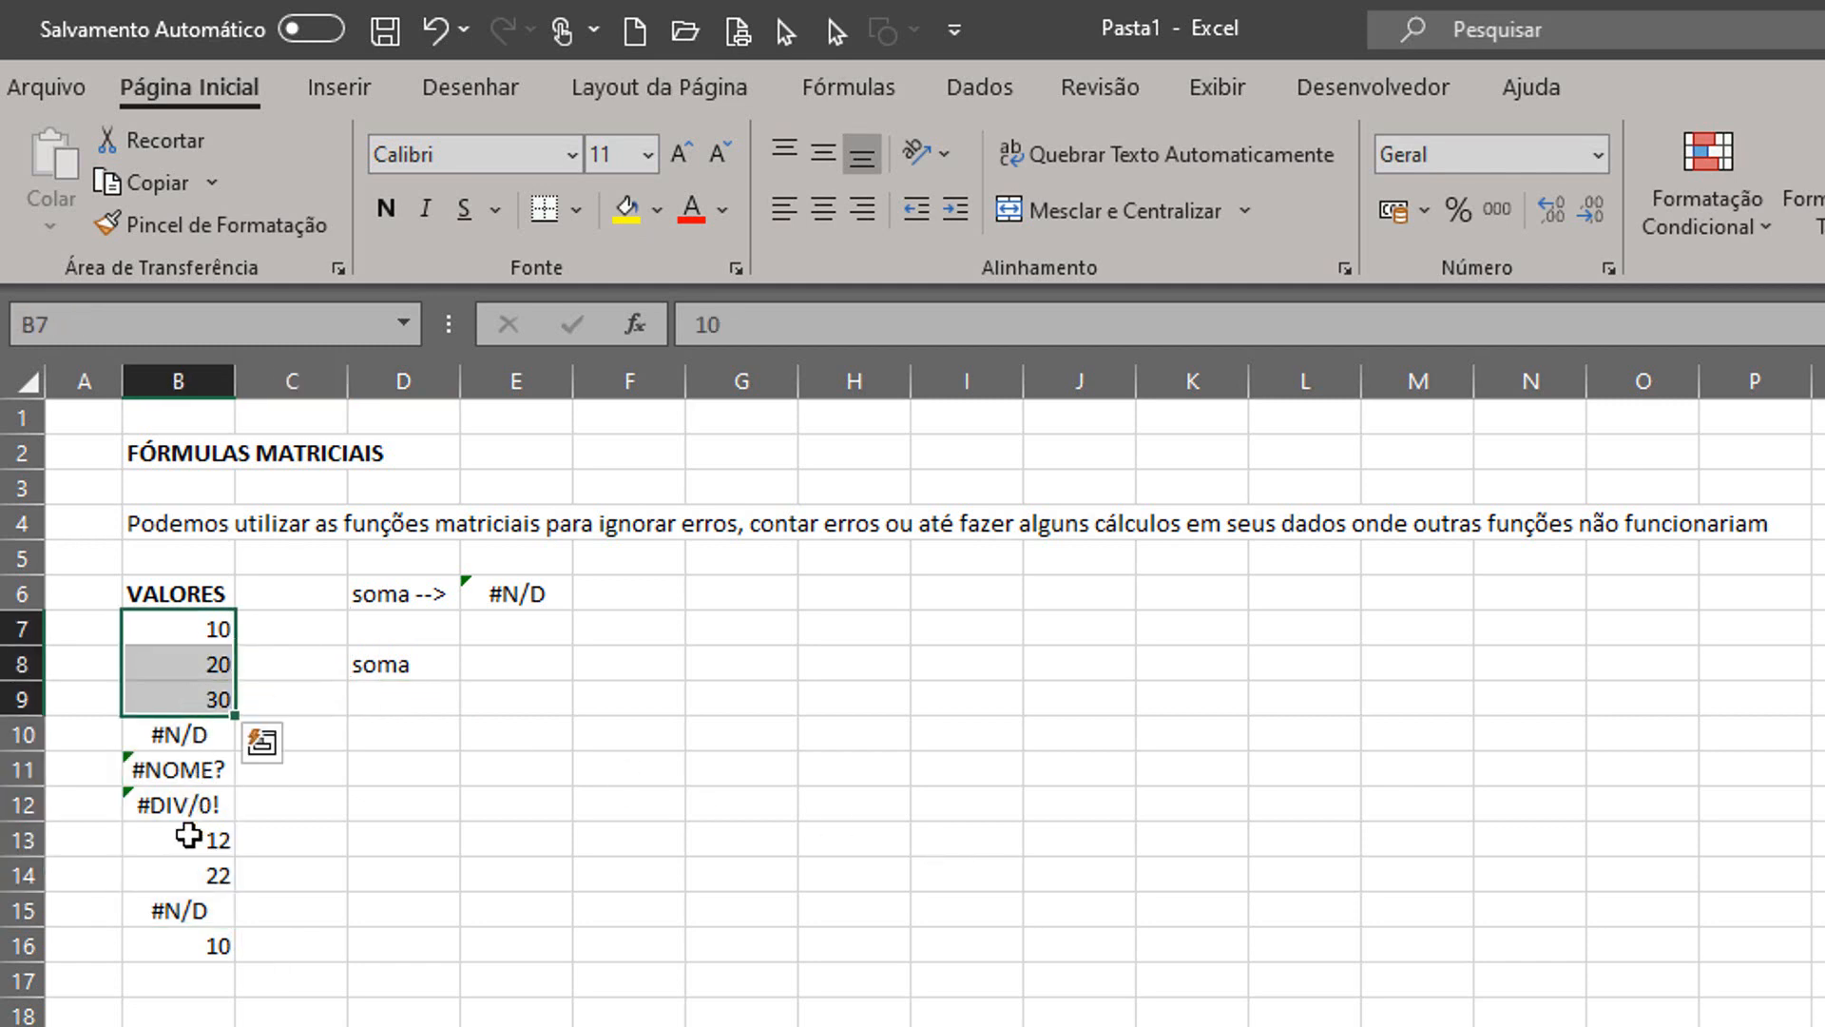
left_click_drag(190, 840, 185, 874, "ctrl")
left_click(195, 948, "ctrl")
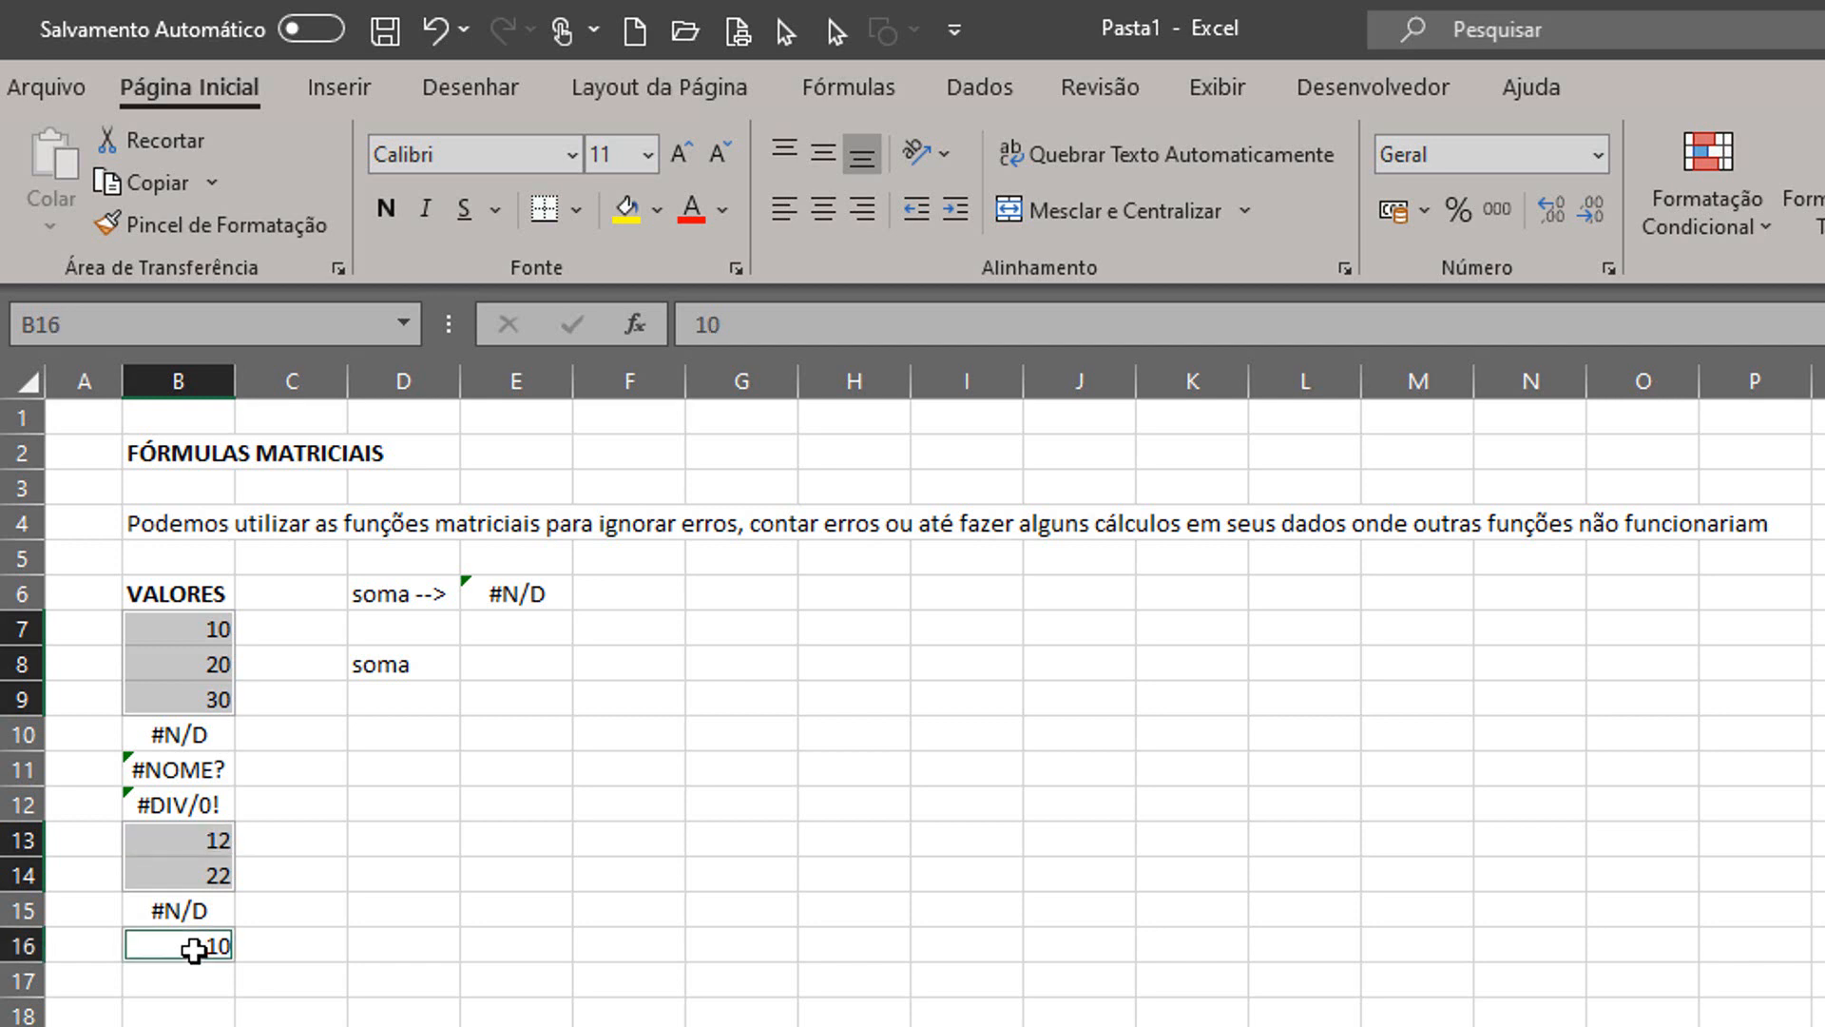
left_click(522, 670)
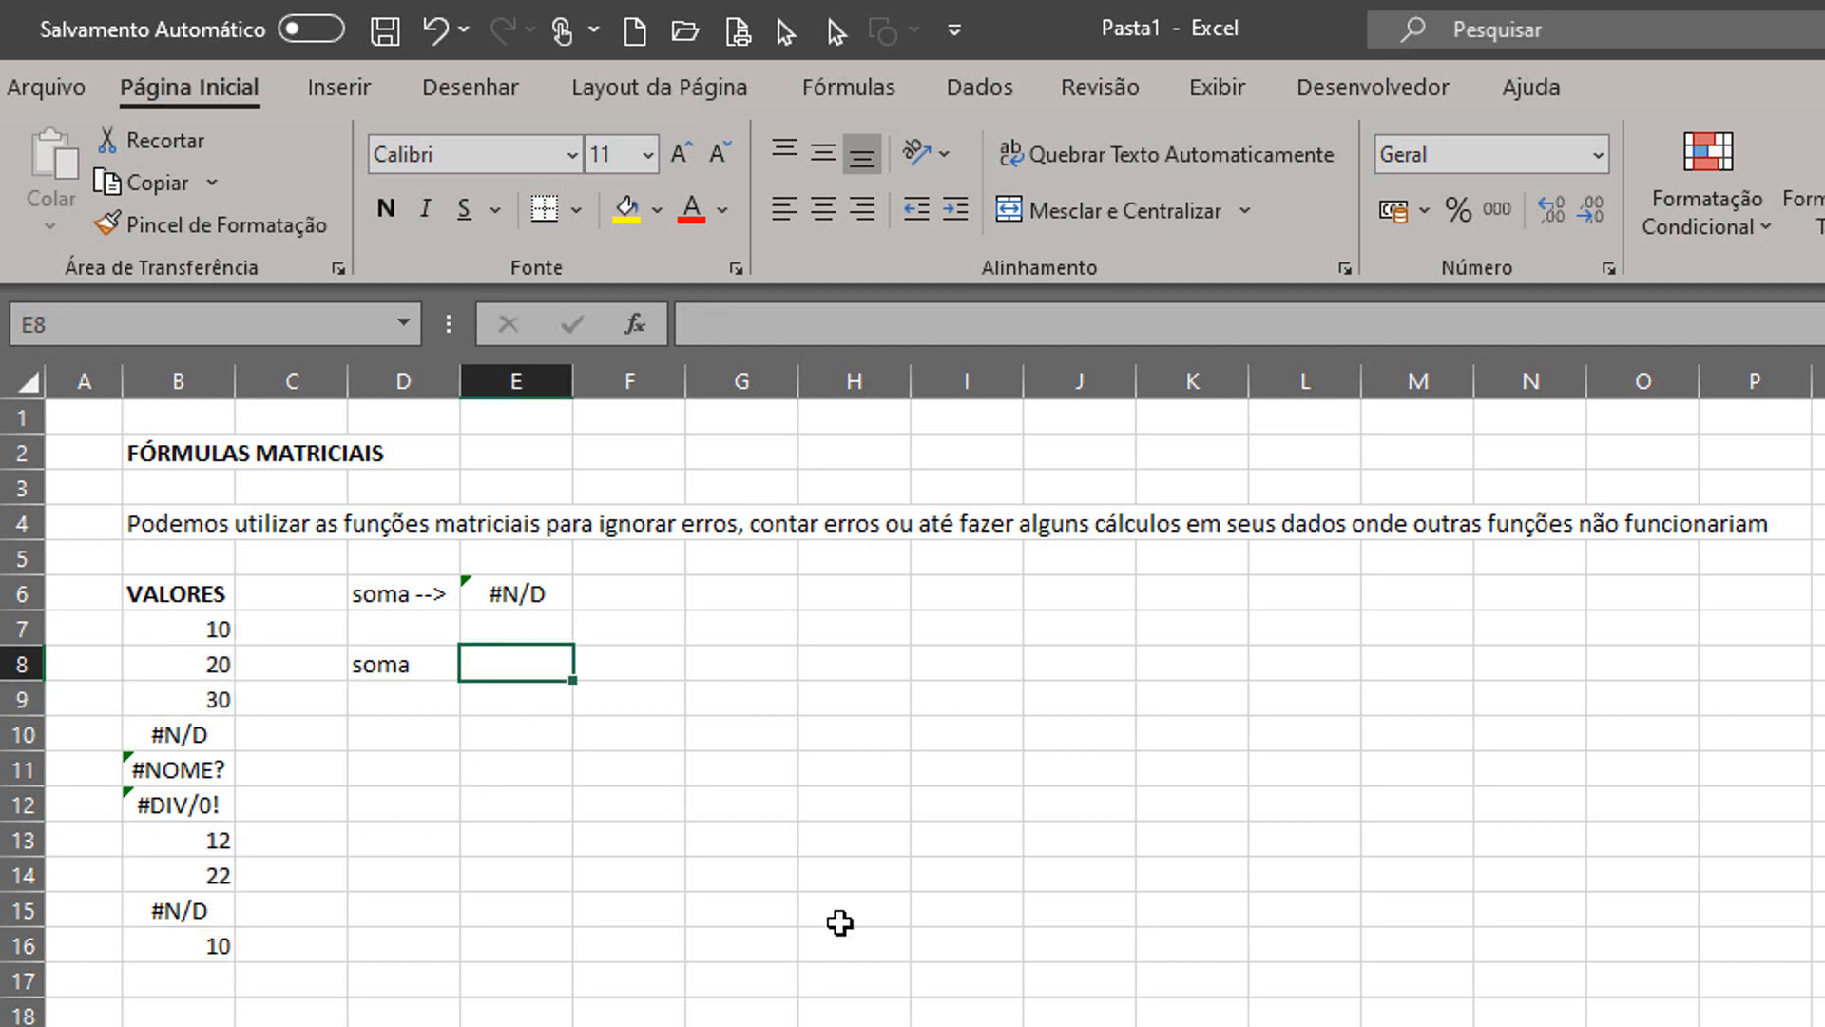
- Begin a SOMA formula in cell E8 with a nested SE whose logical test is ÉERROS over B7:B16
type("=soma(")
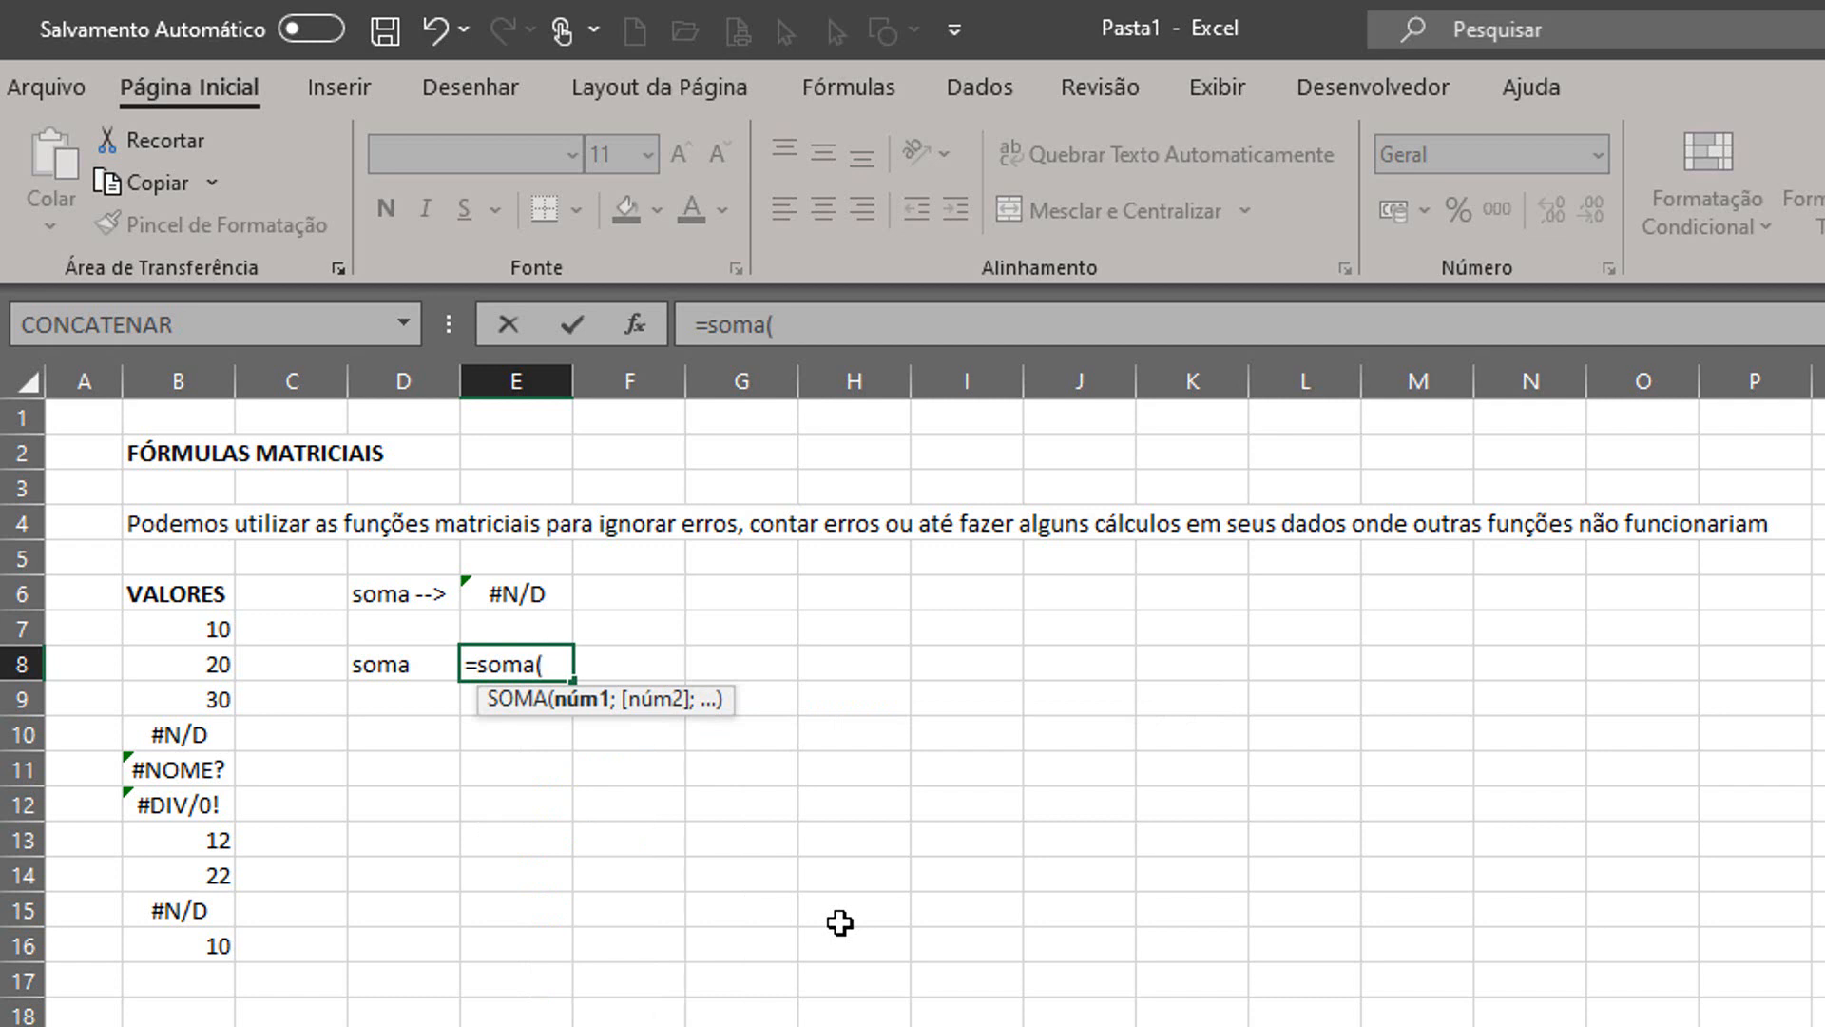
type("se(")
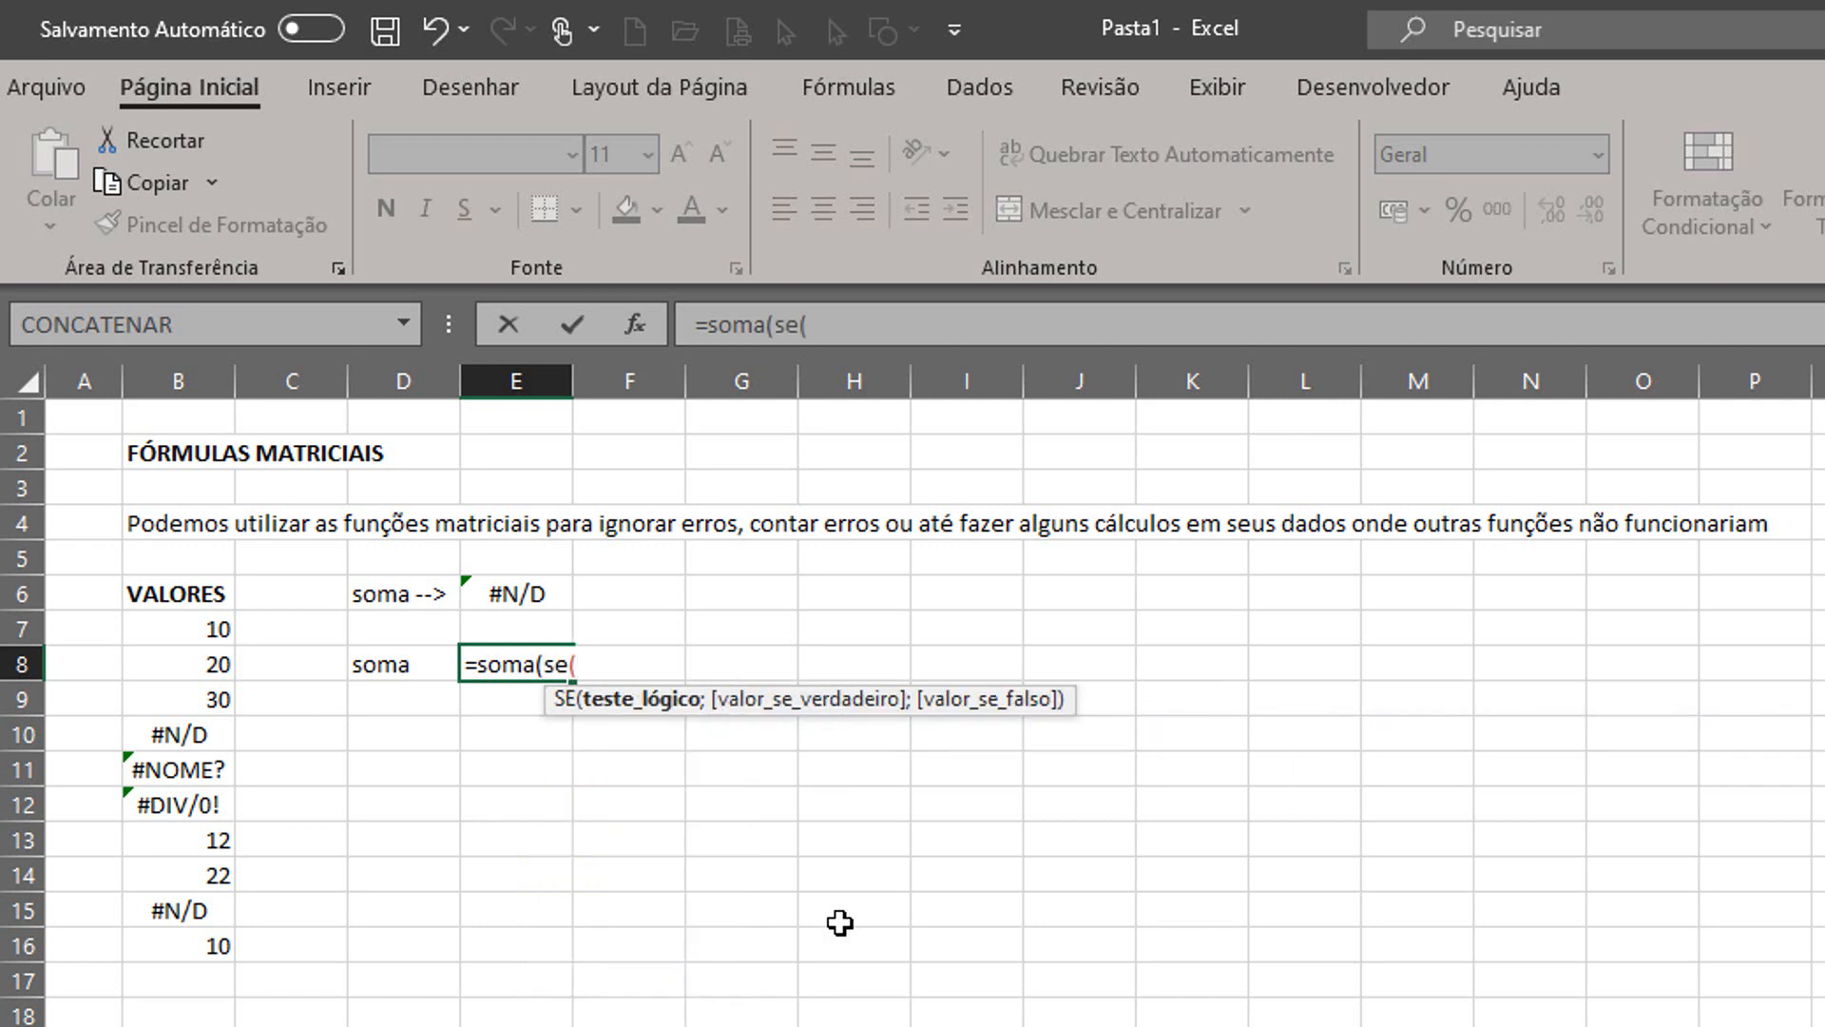
type("ee")
key("BackSpace")
key("BackSpace")
type("é")
key("Down")
key("Down")
key("Down")
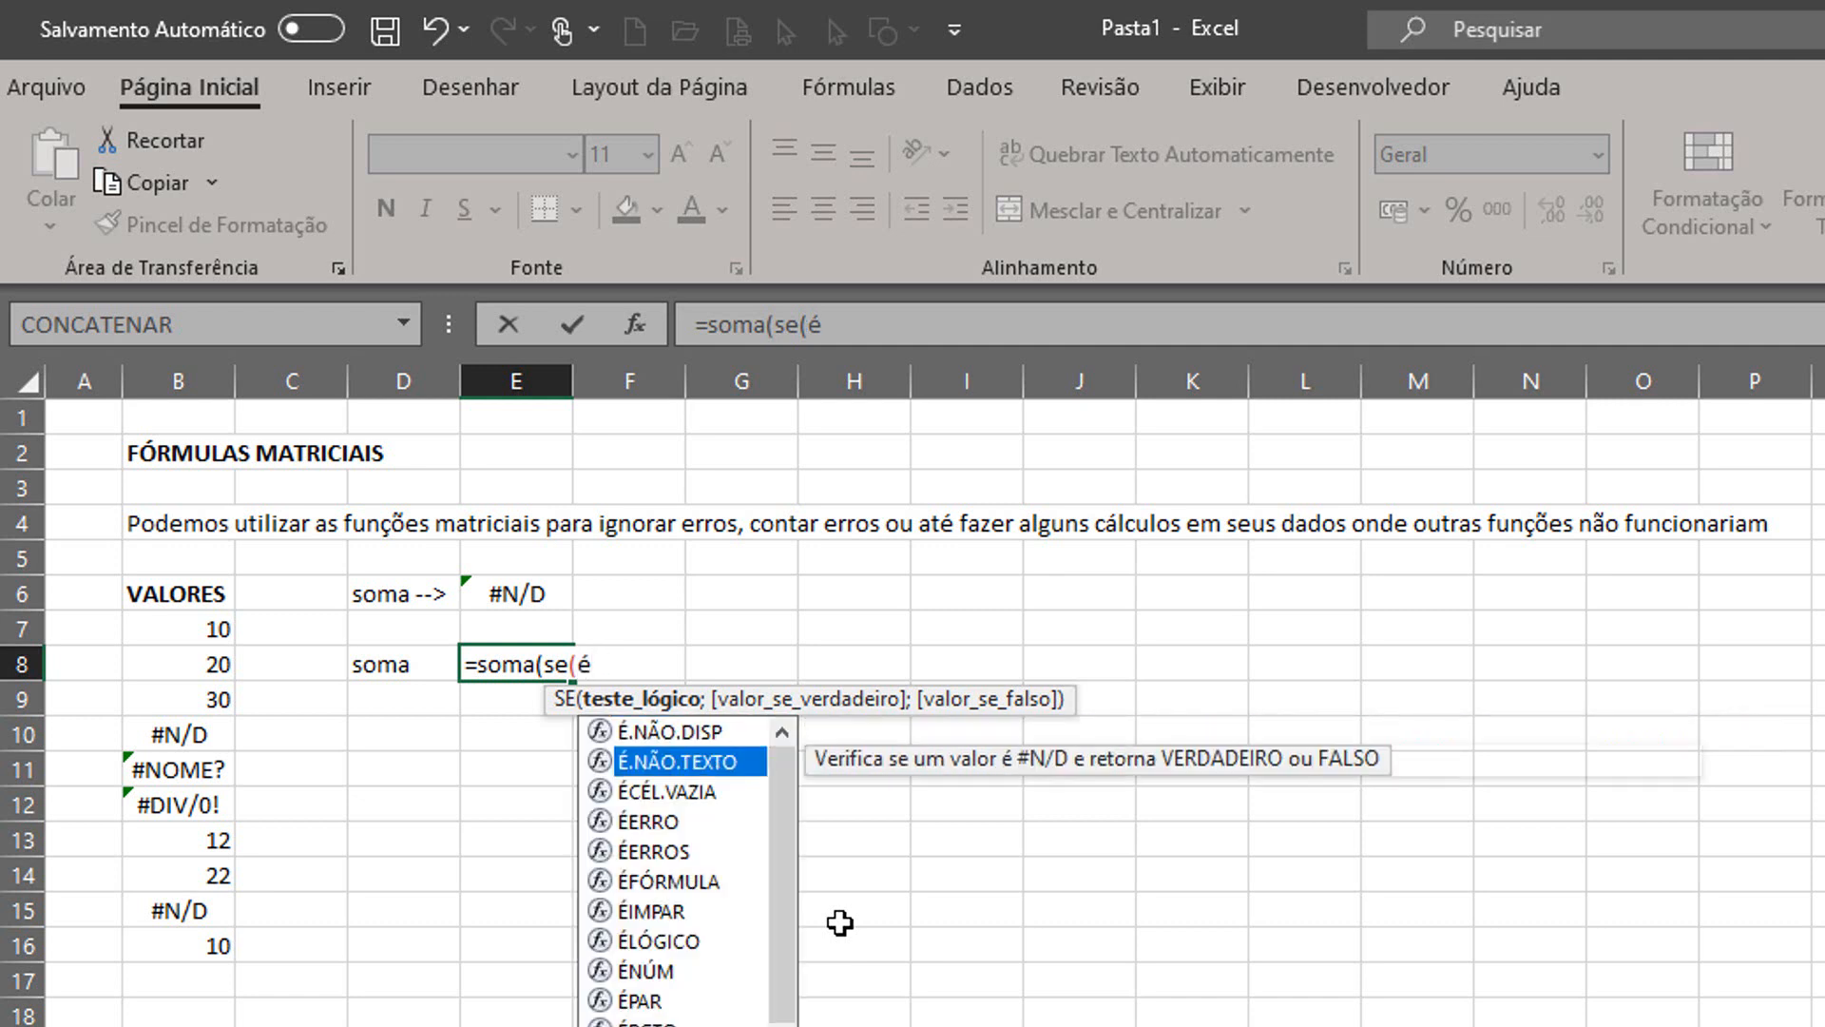
key("Down")
key("Tab")
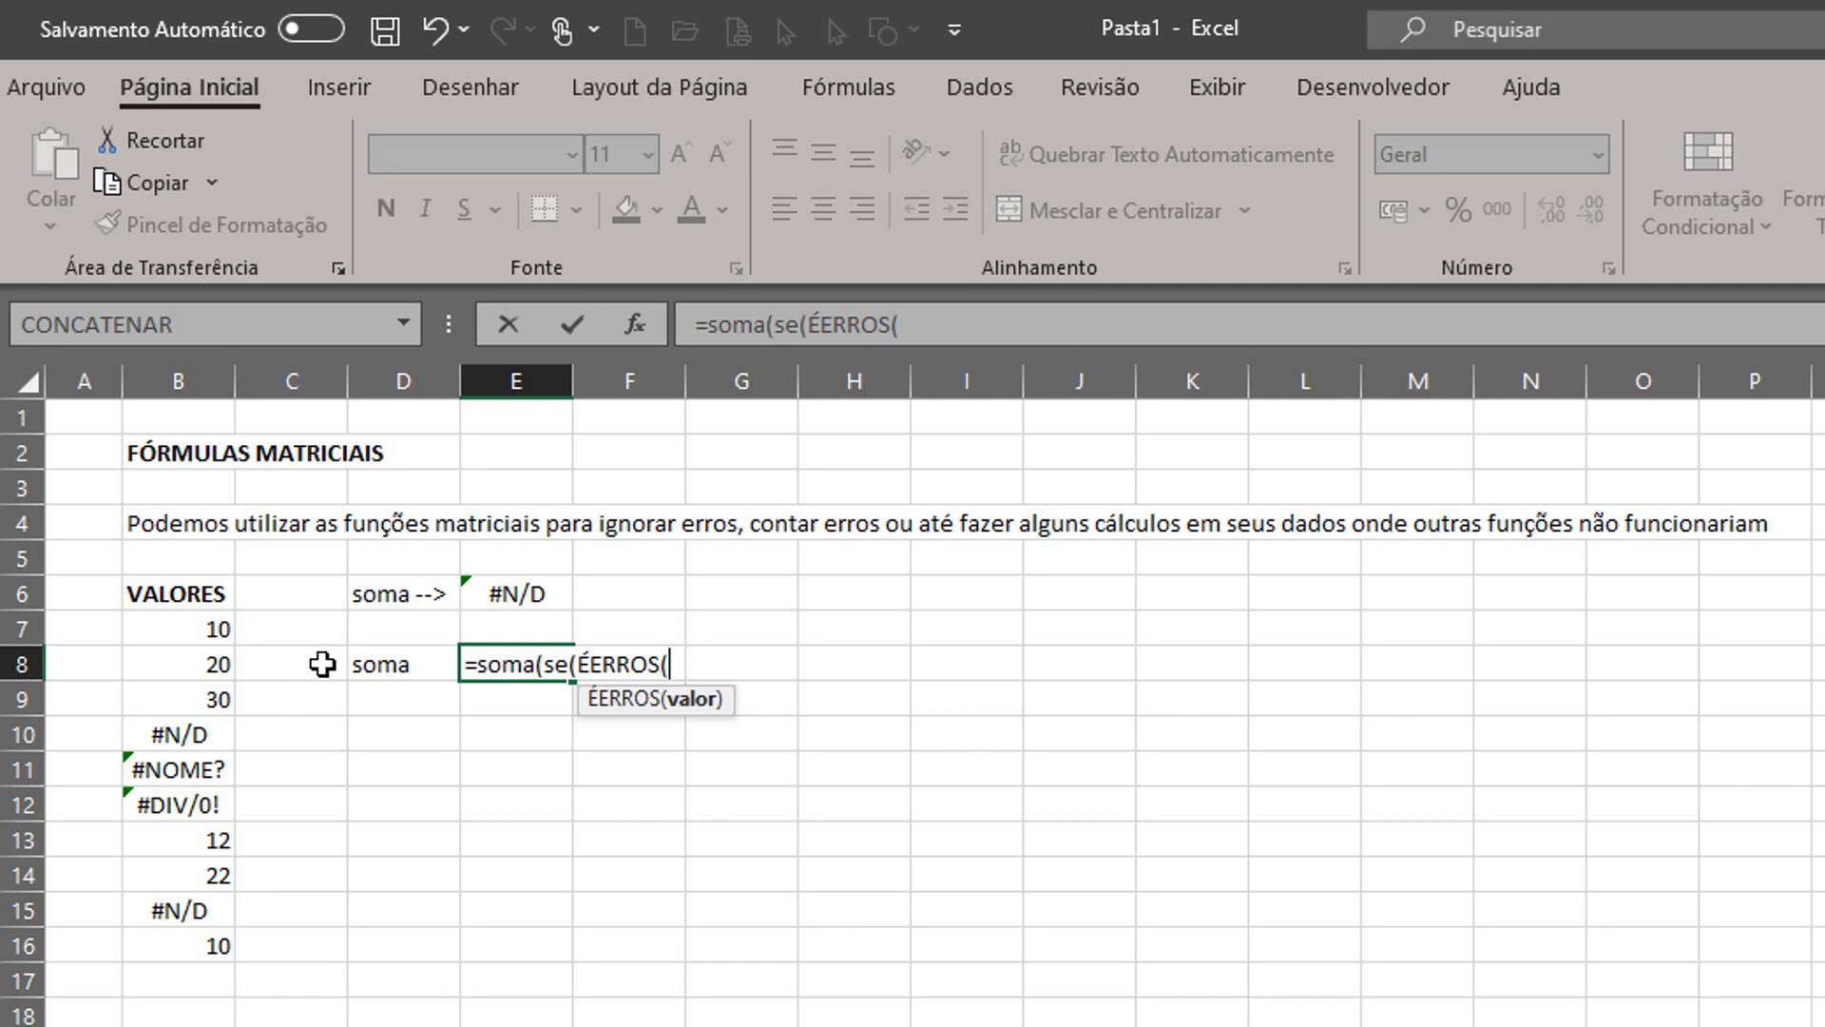
left_click_drag(181, 628, 188, 941)
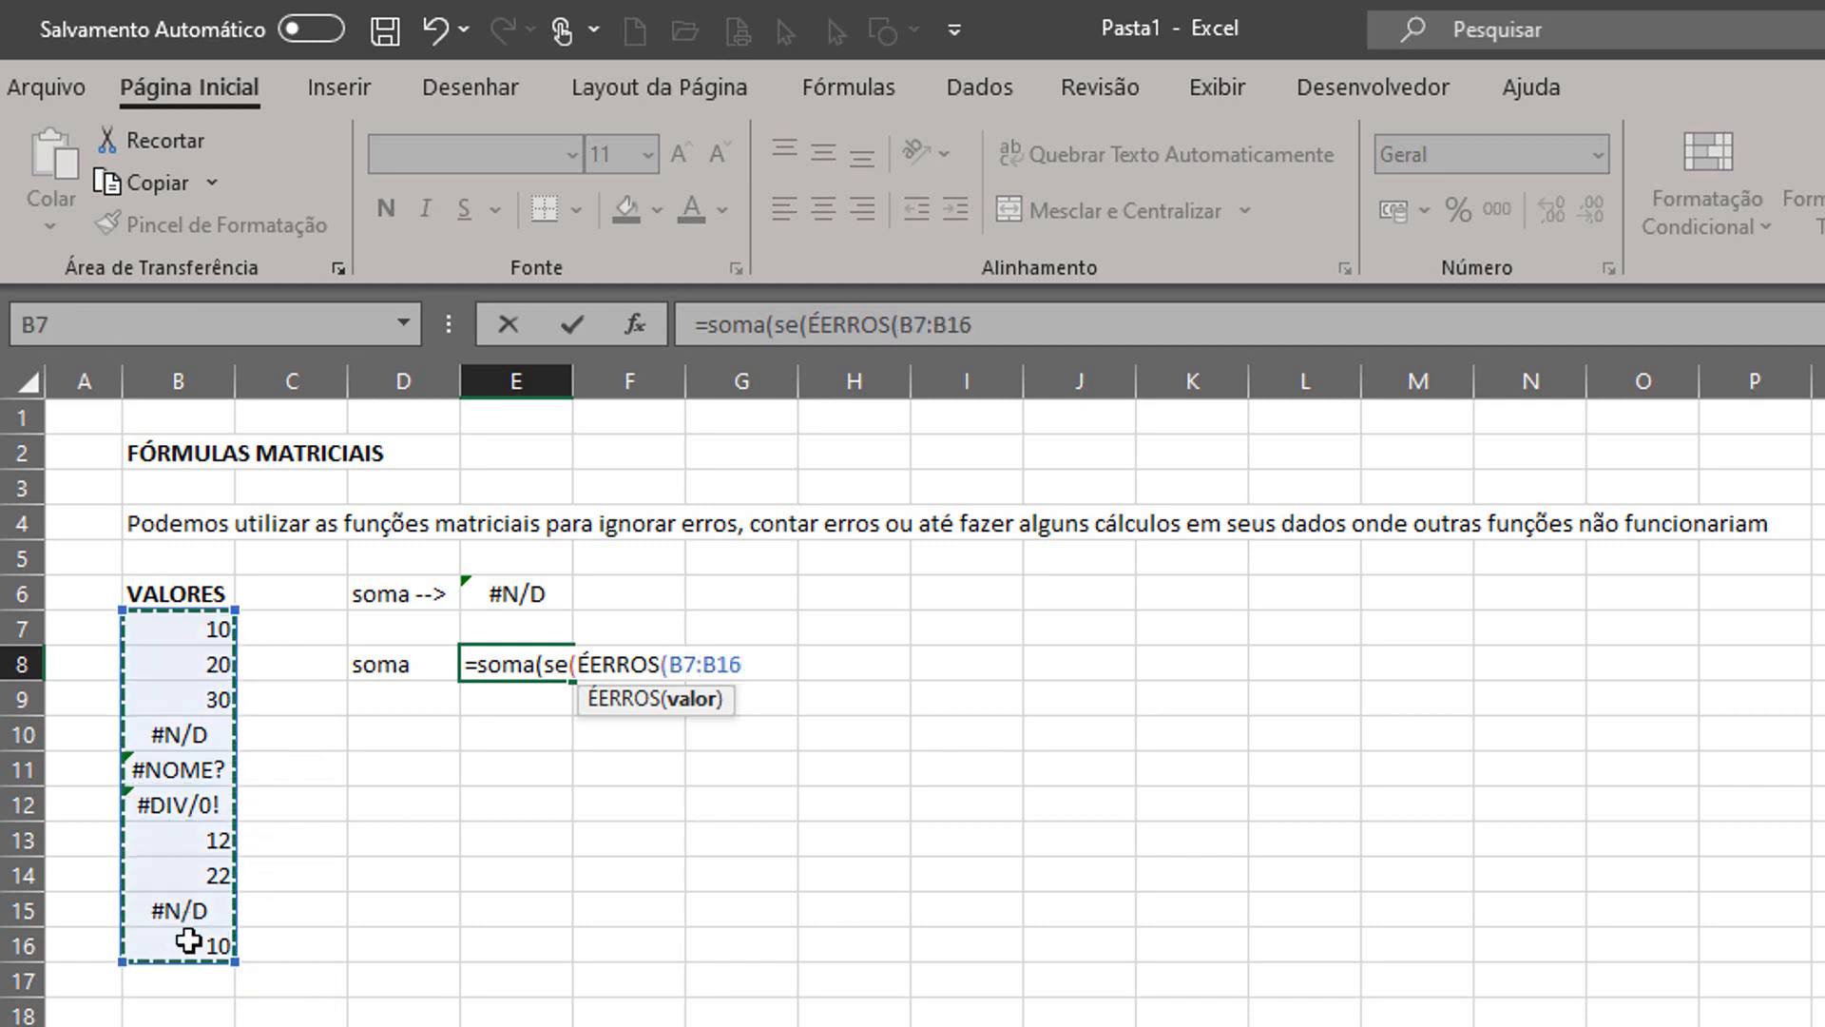
type(");")
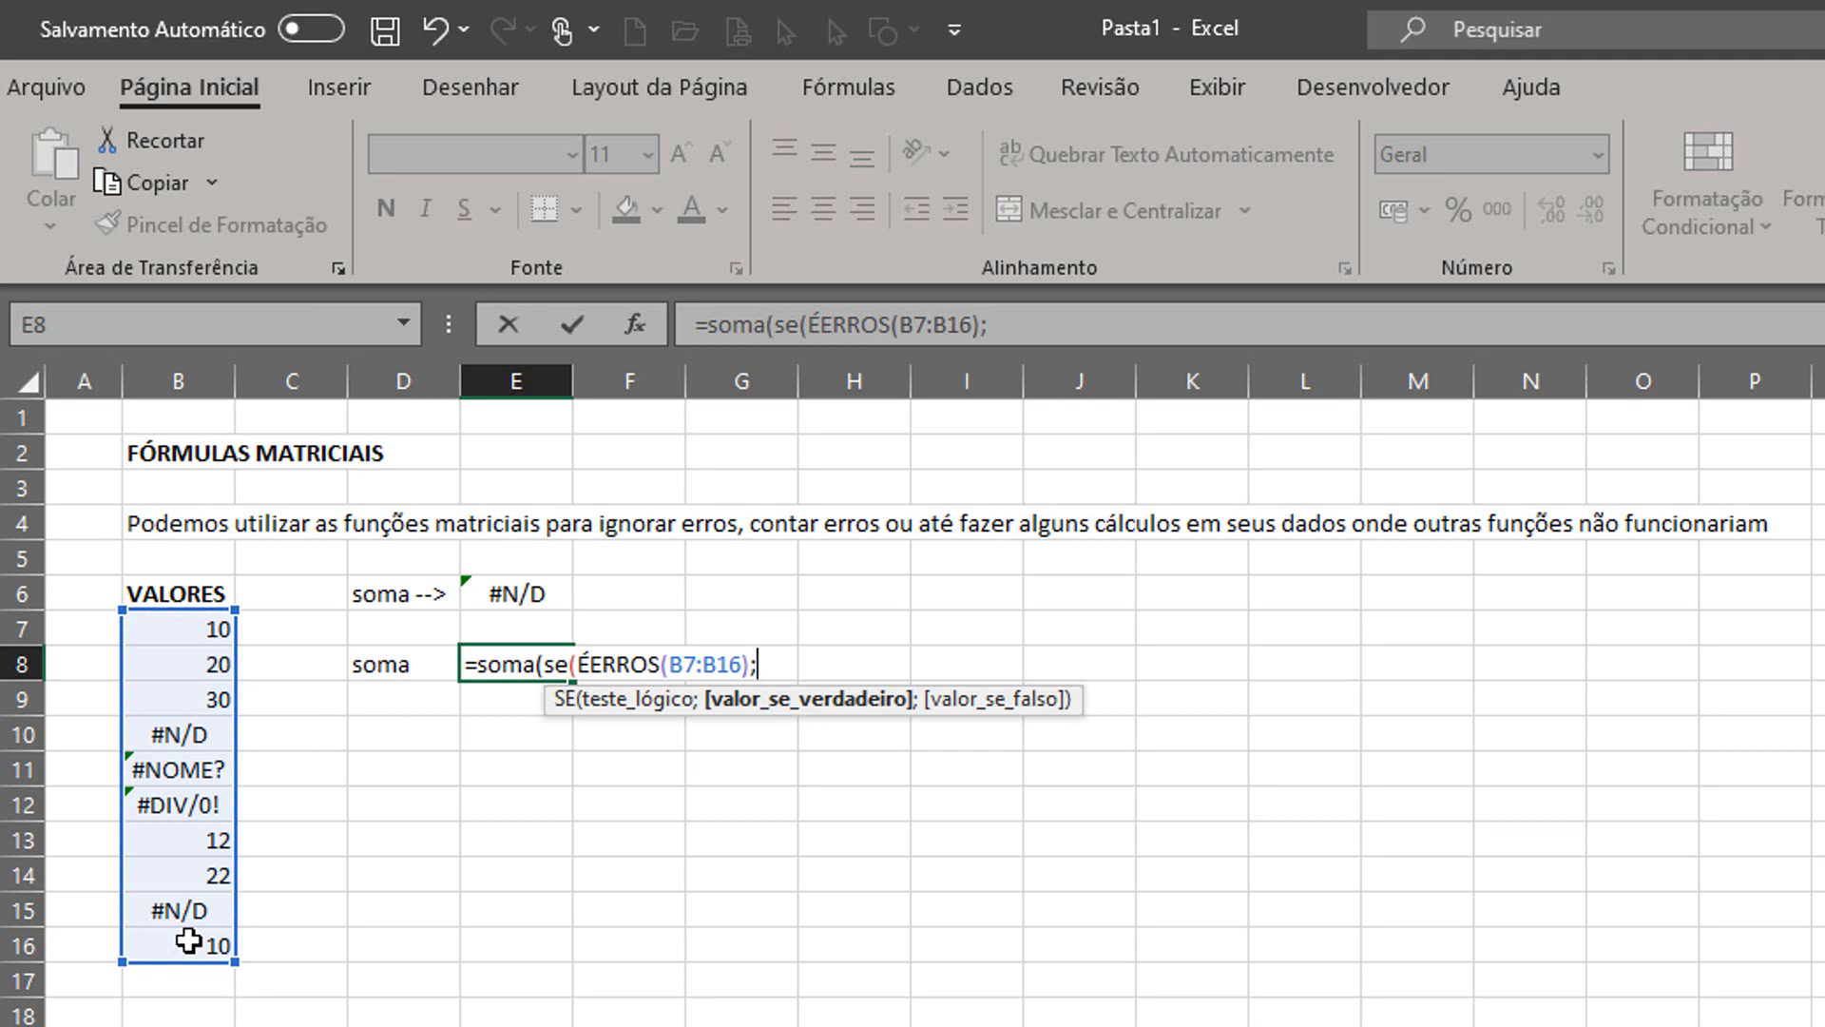
- Complete the SE in E8 with "" for errors and B7:B16 for the other values, and commit the array formula
type("\"\";")
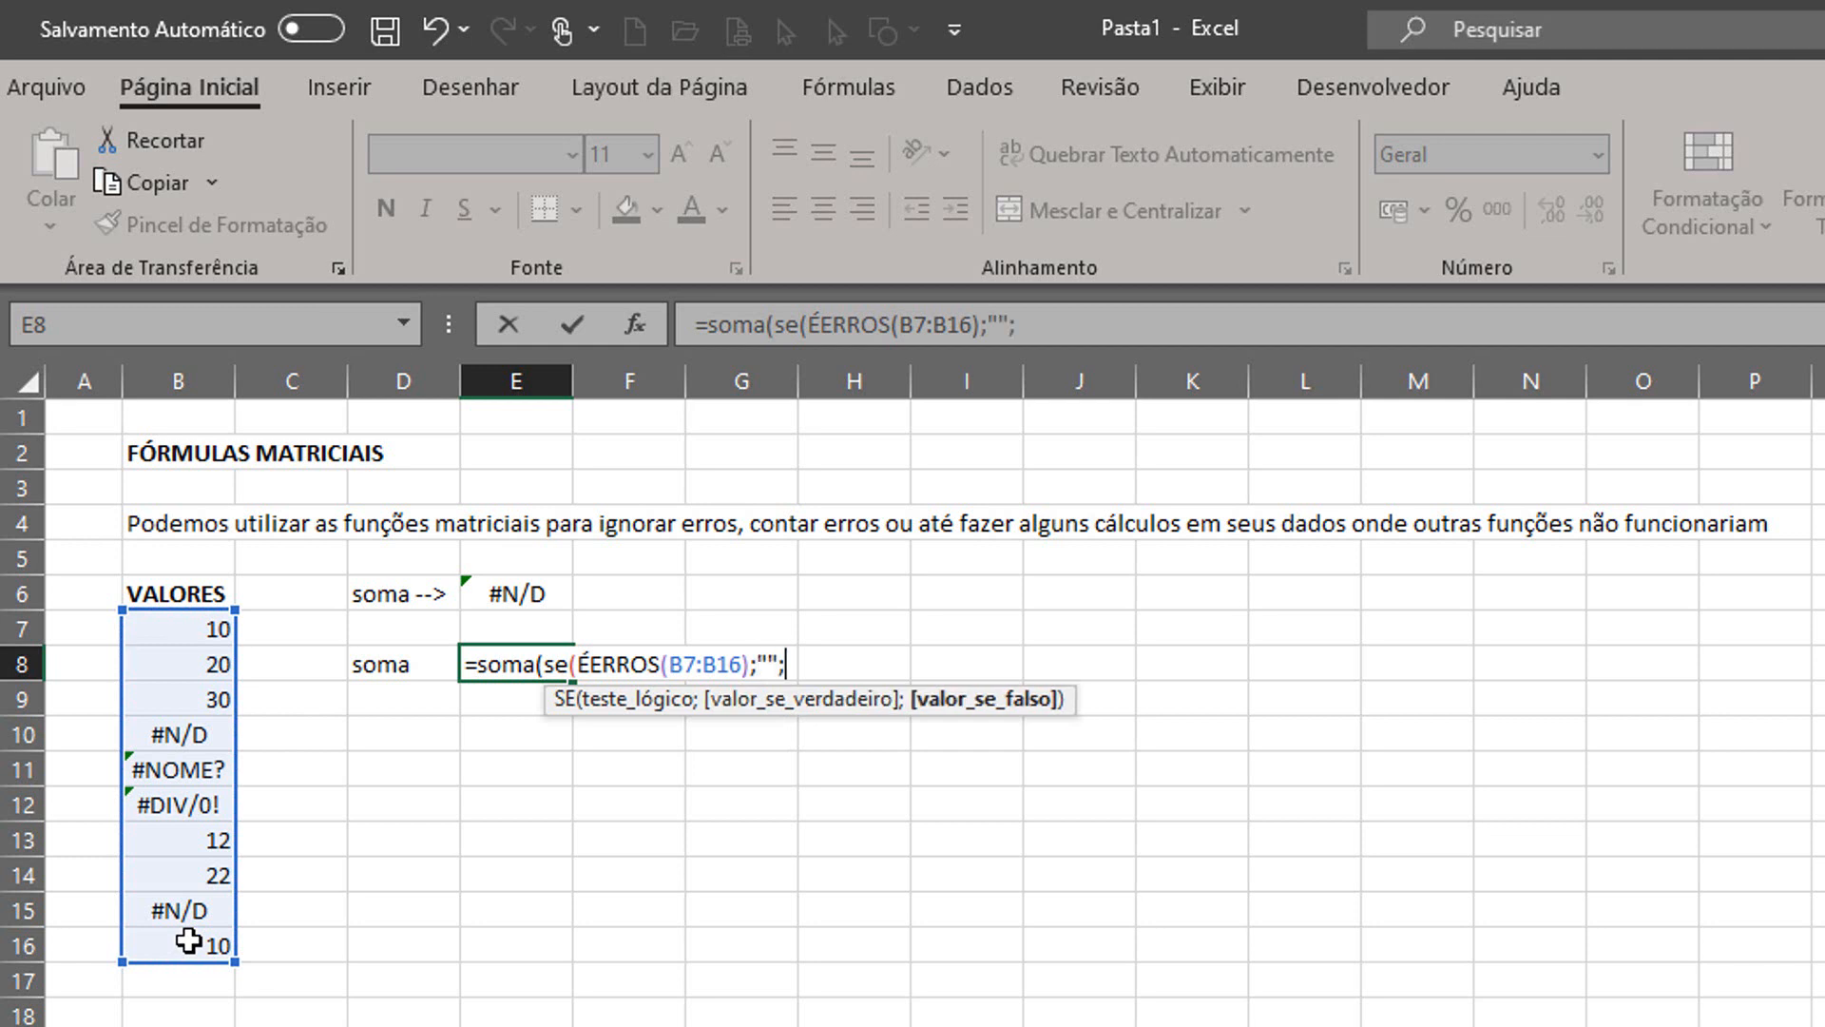
key("Left")
key("Left")
key("Left")
key("Up")
key("ctrl+shift+Down")
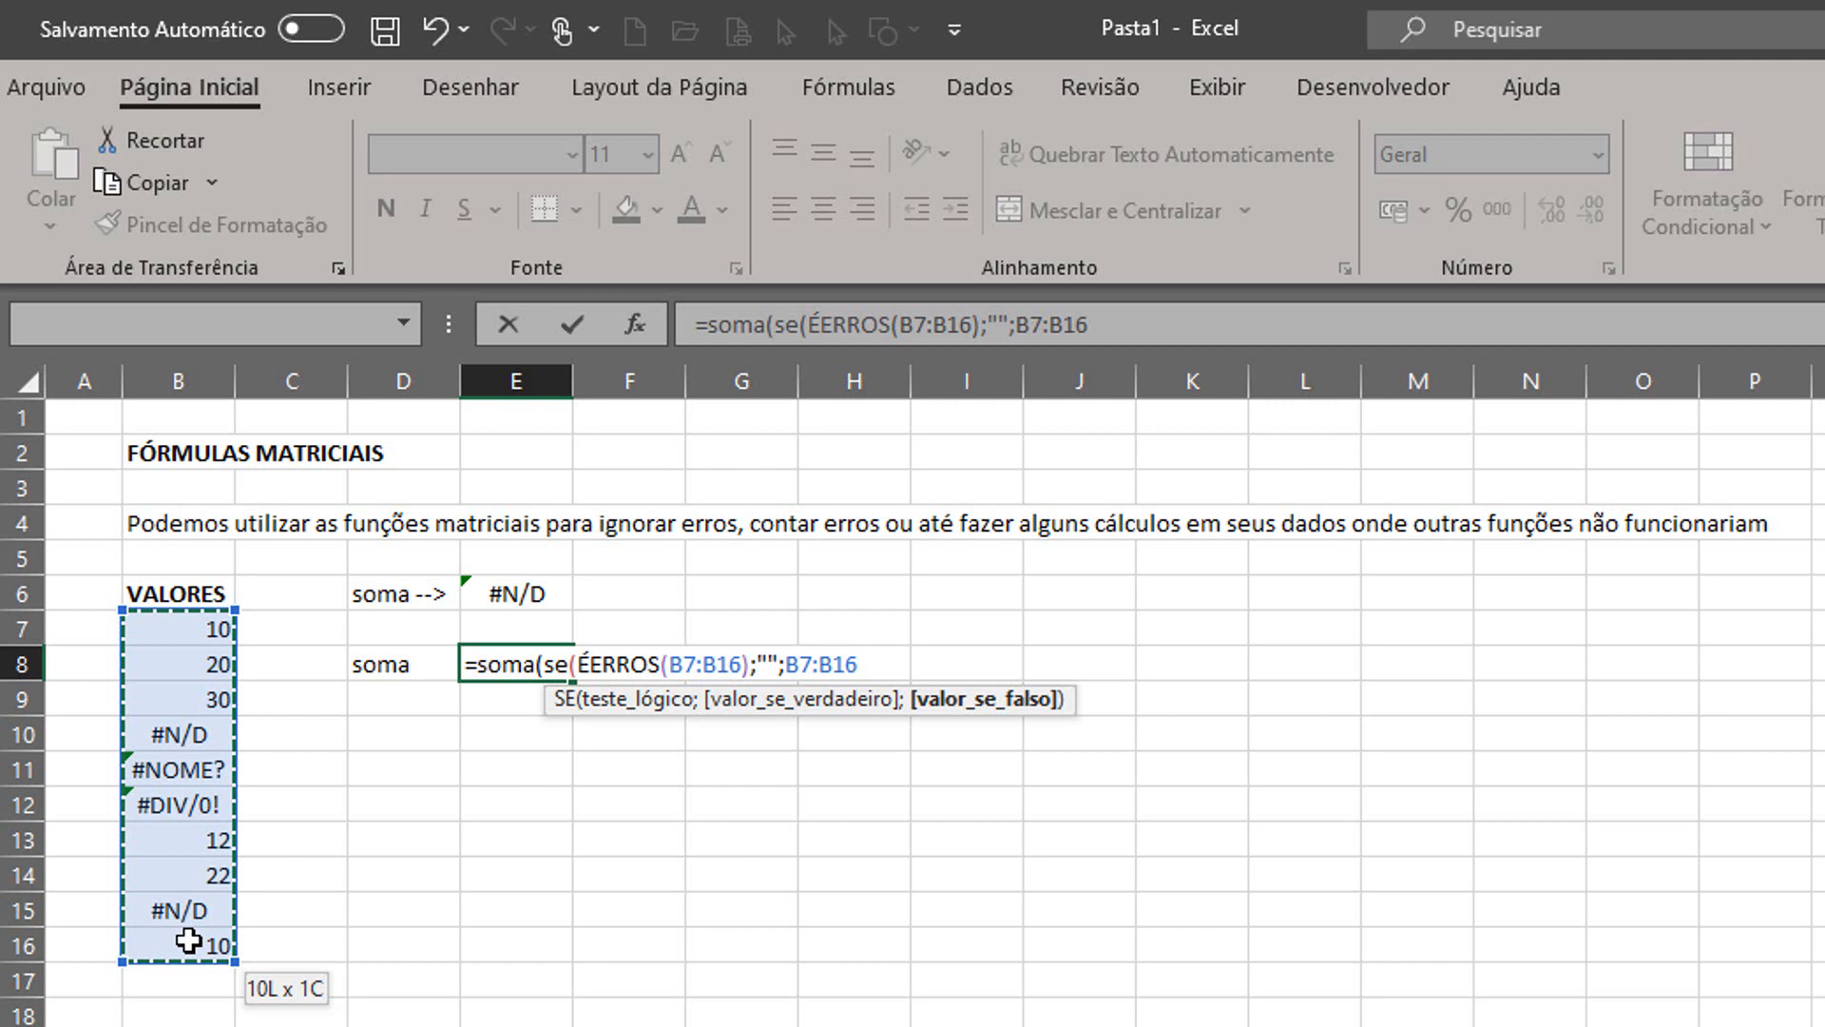
key("ctrl+shift+Return")
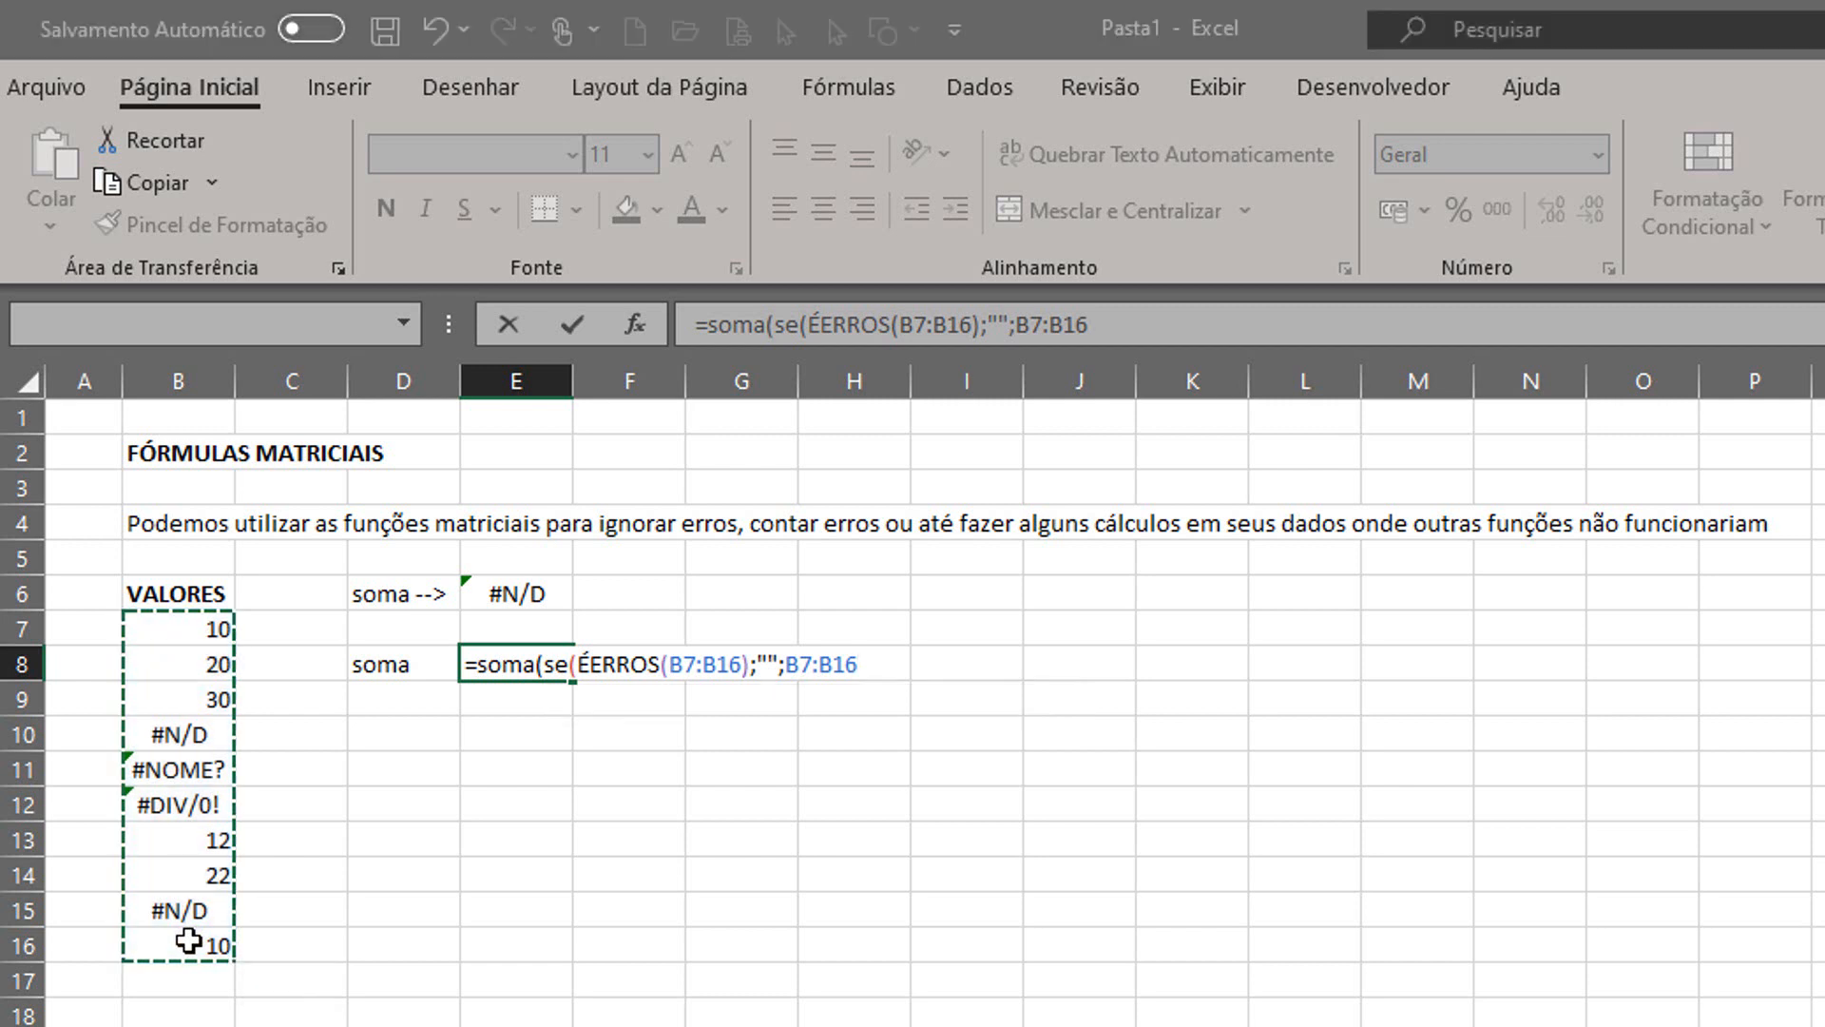
key("Return")
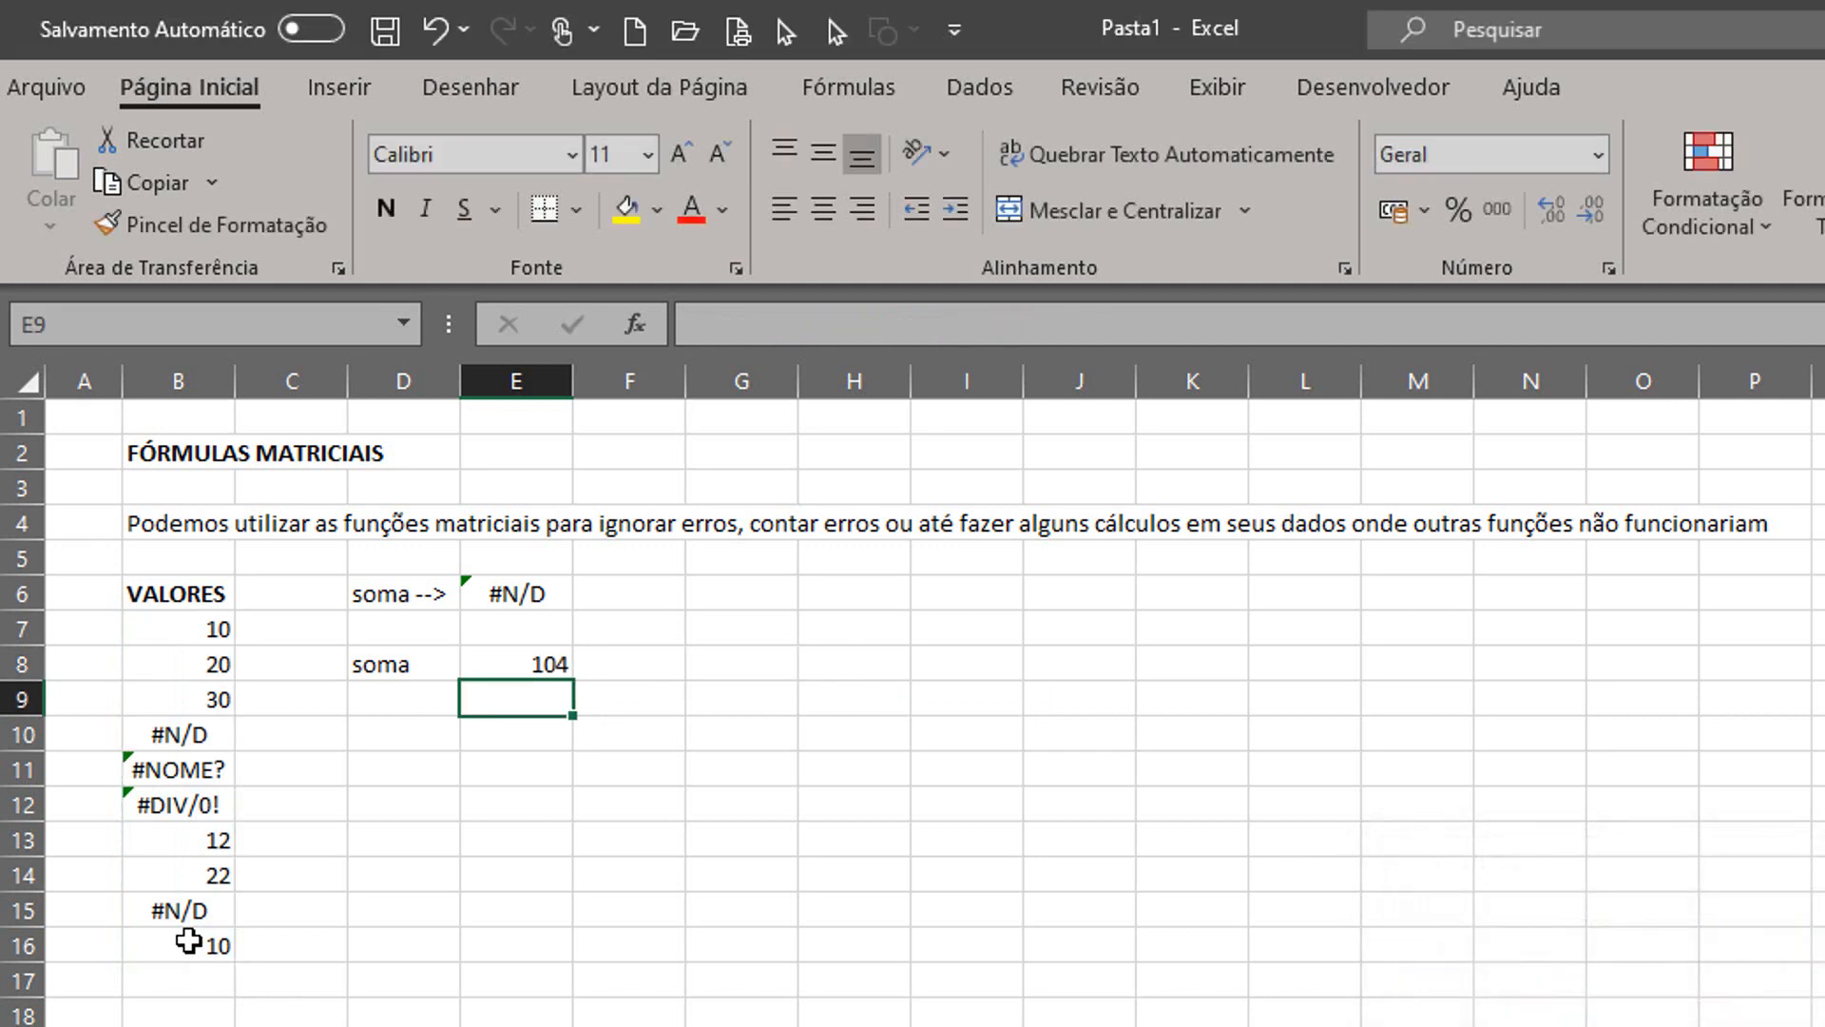
- Review the ÉERROS test and the empty-text argument of the array formula in cell E8
key("Up")
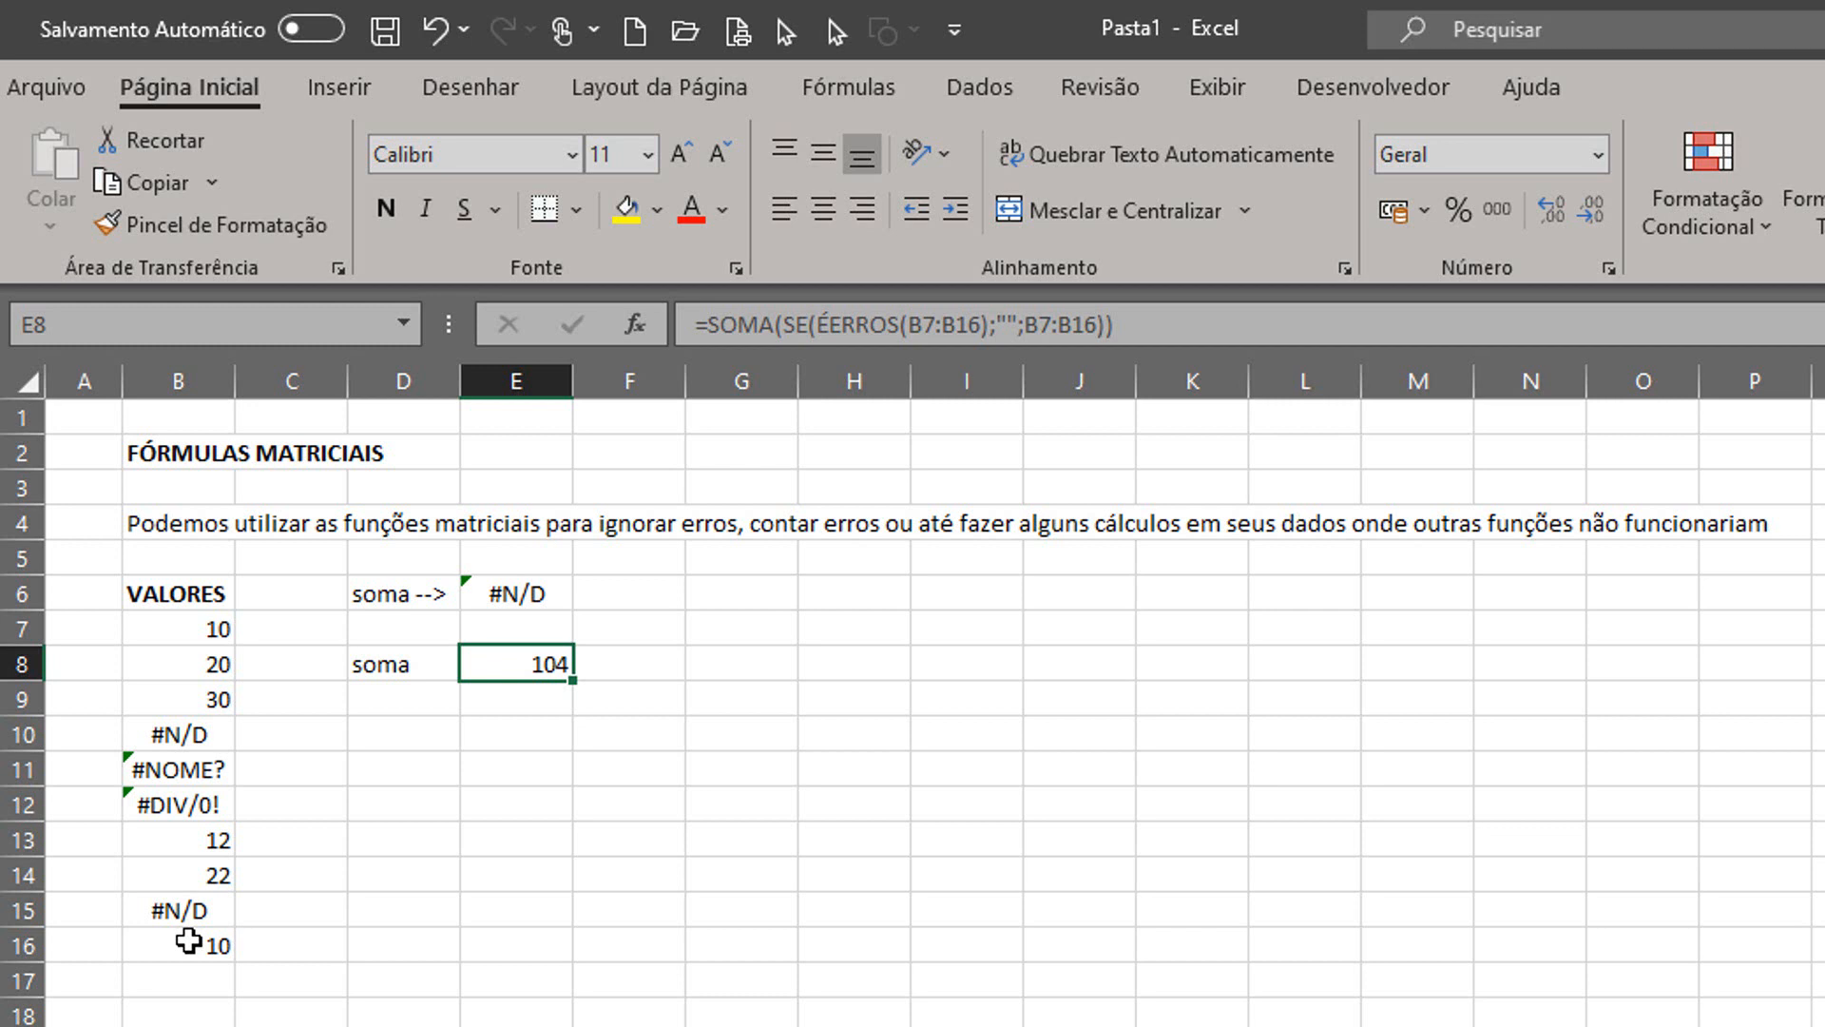
key("F2")
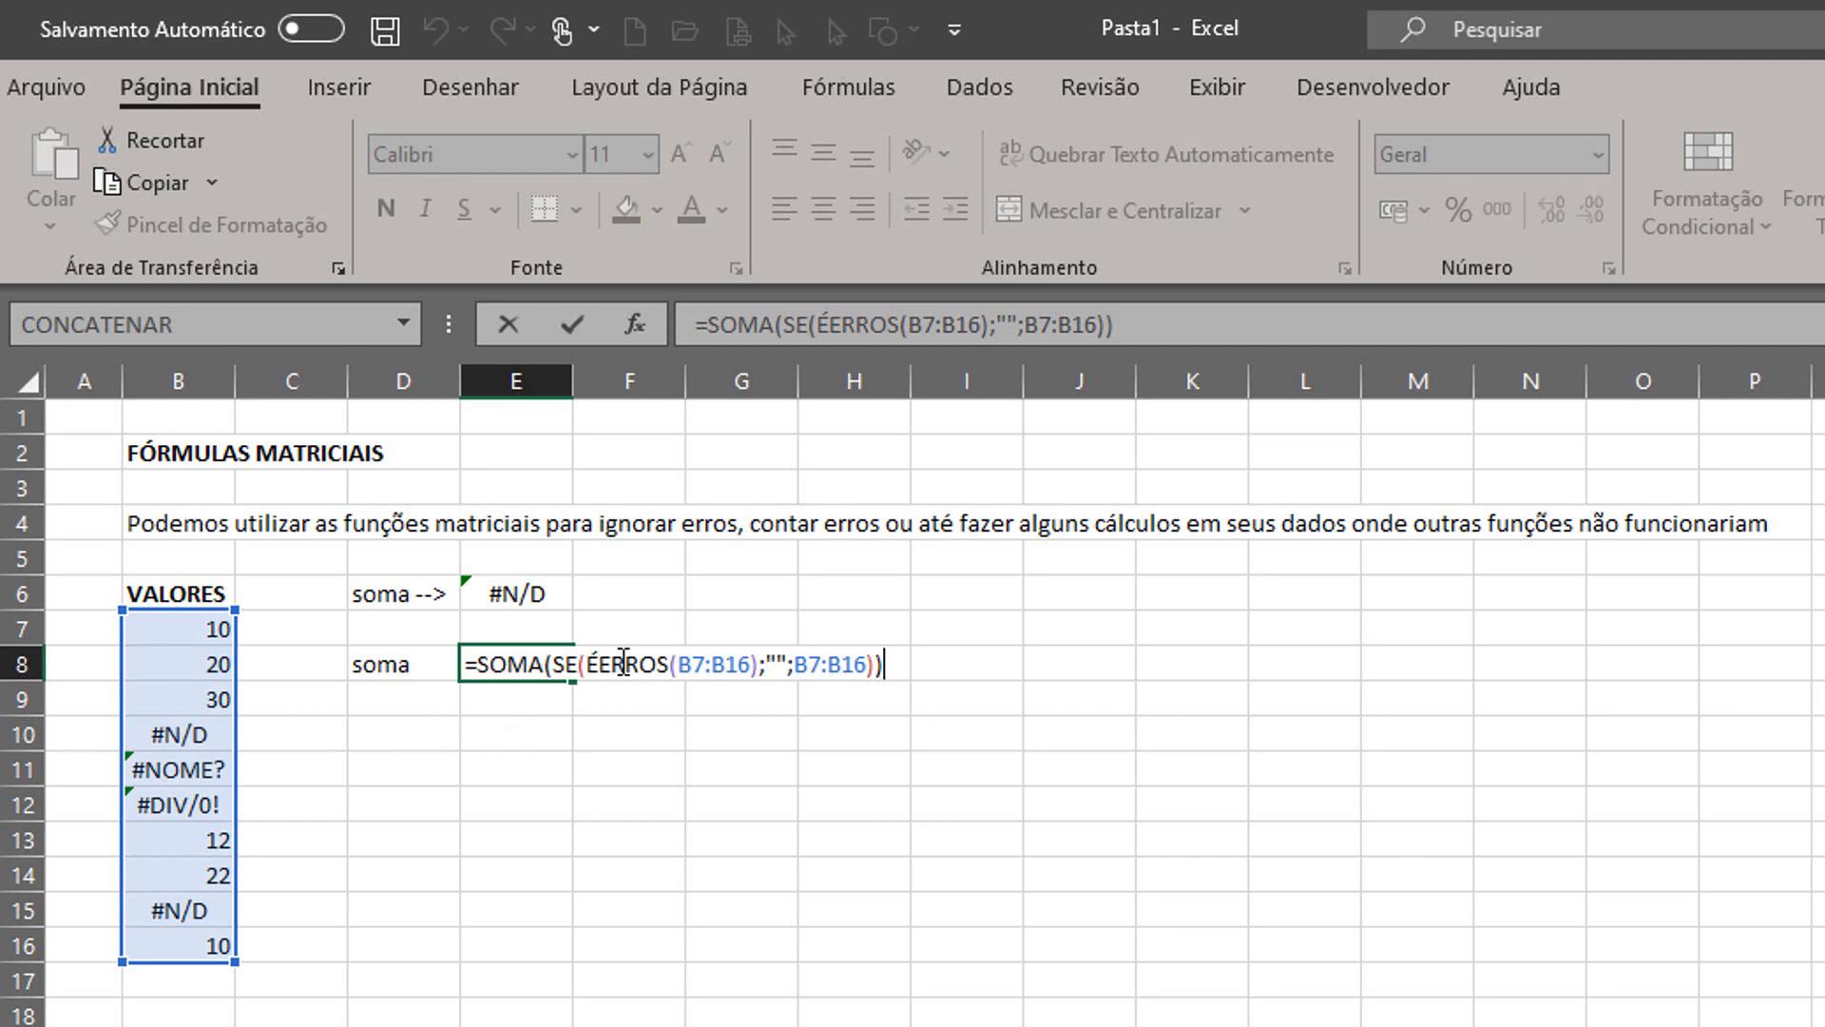
left_click(740, 664)
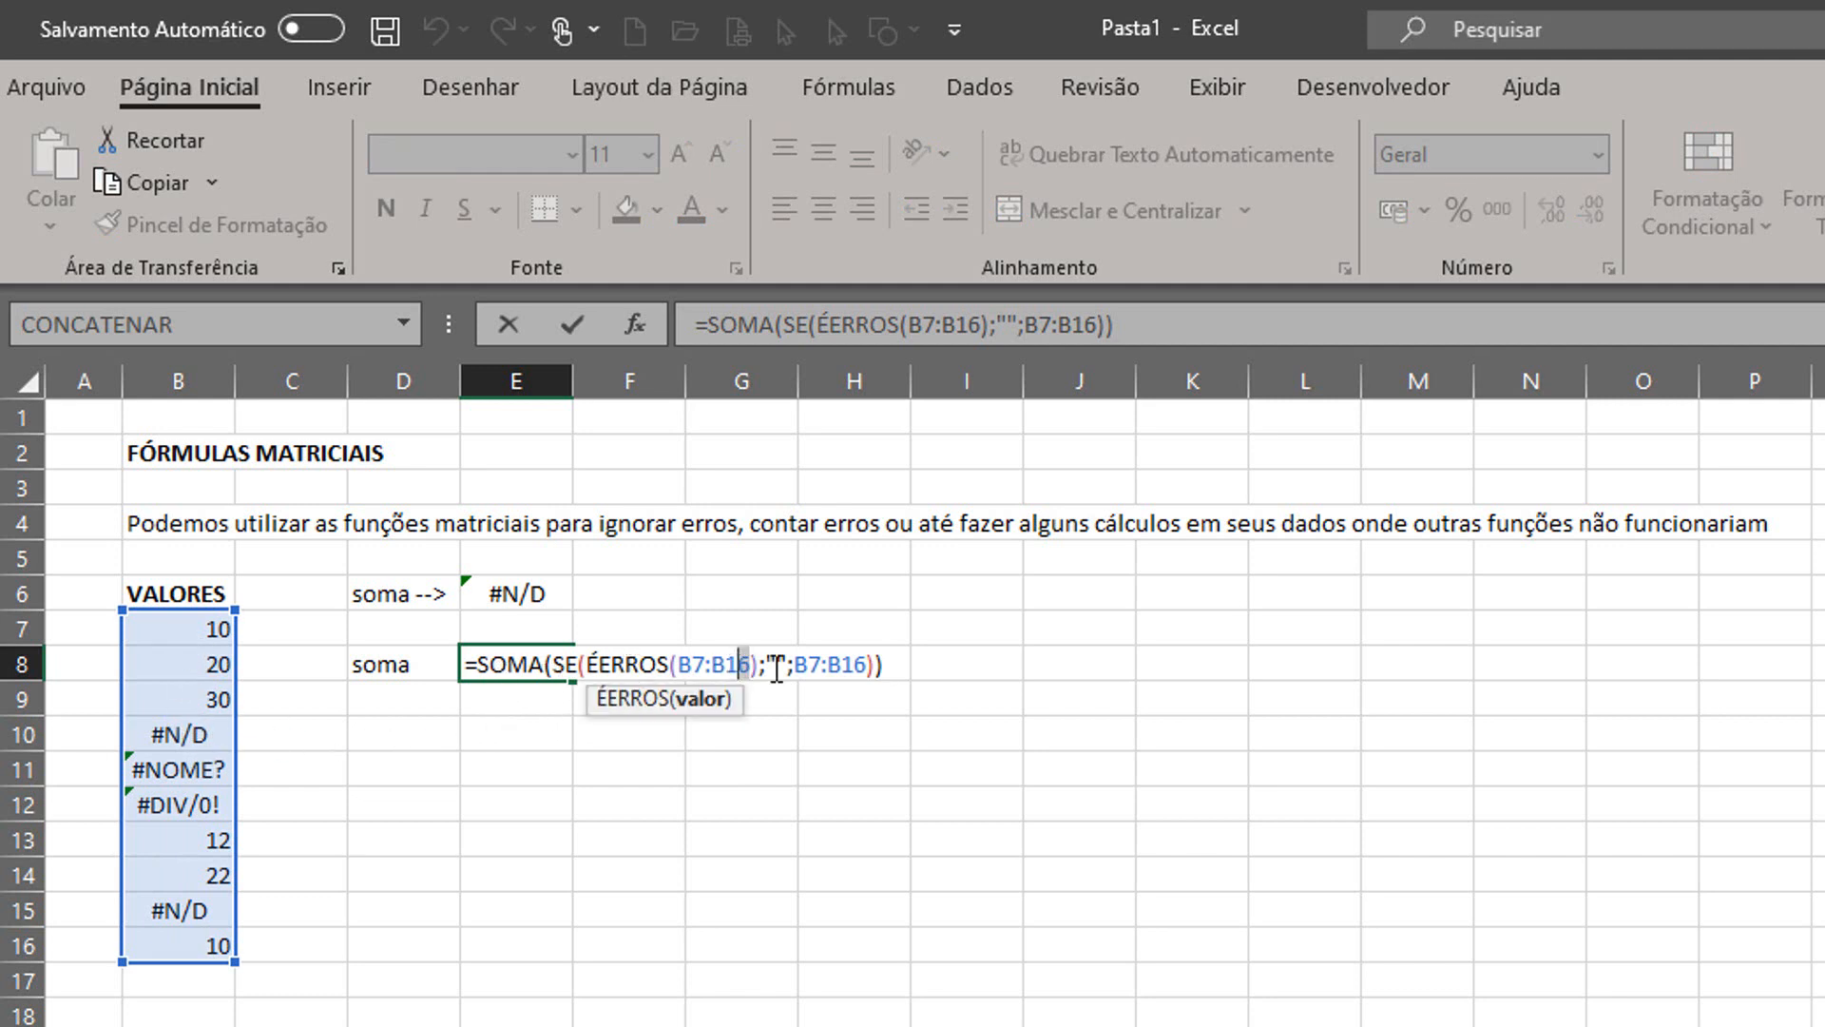
left_click(775, 663)
key("ctrl+shift+Return")
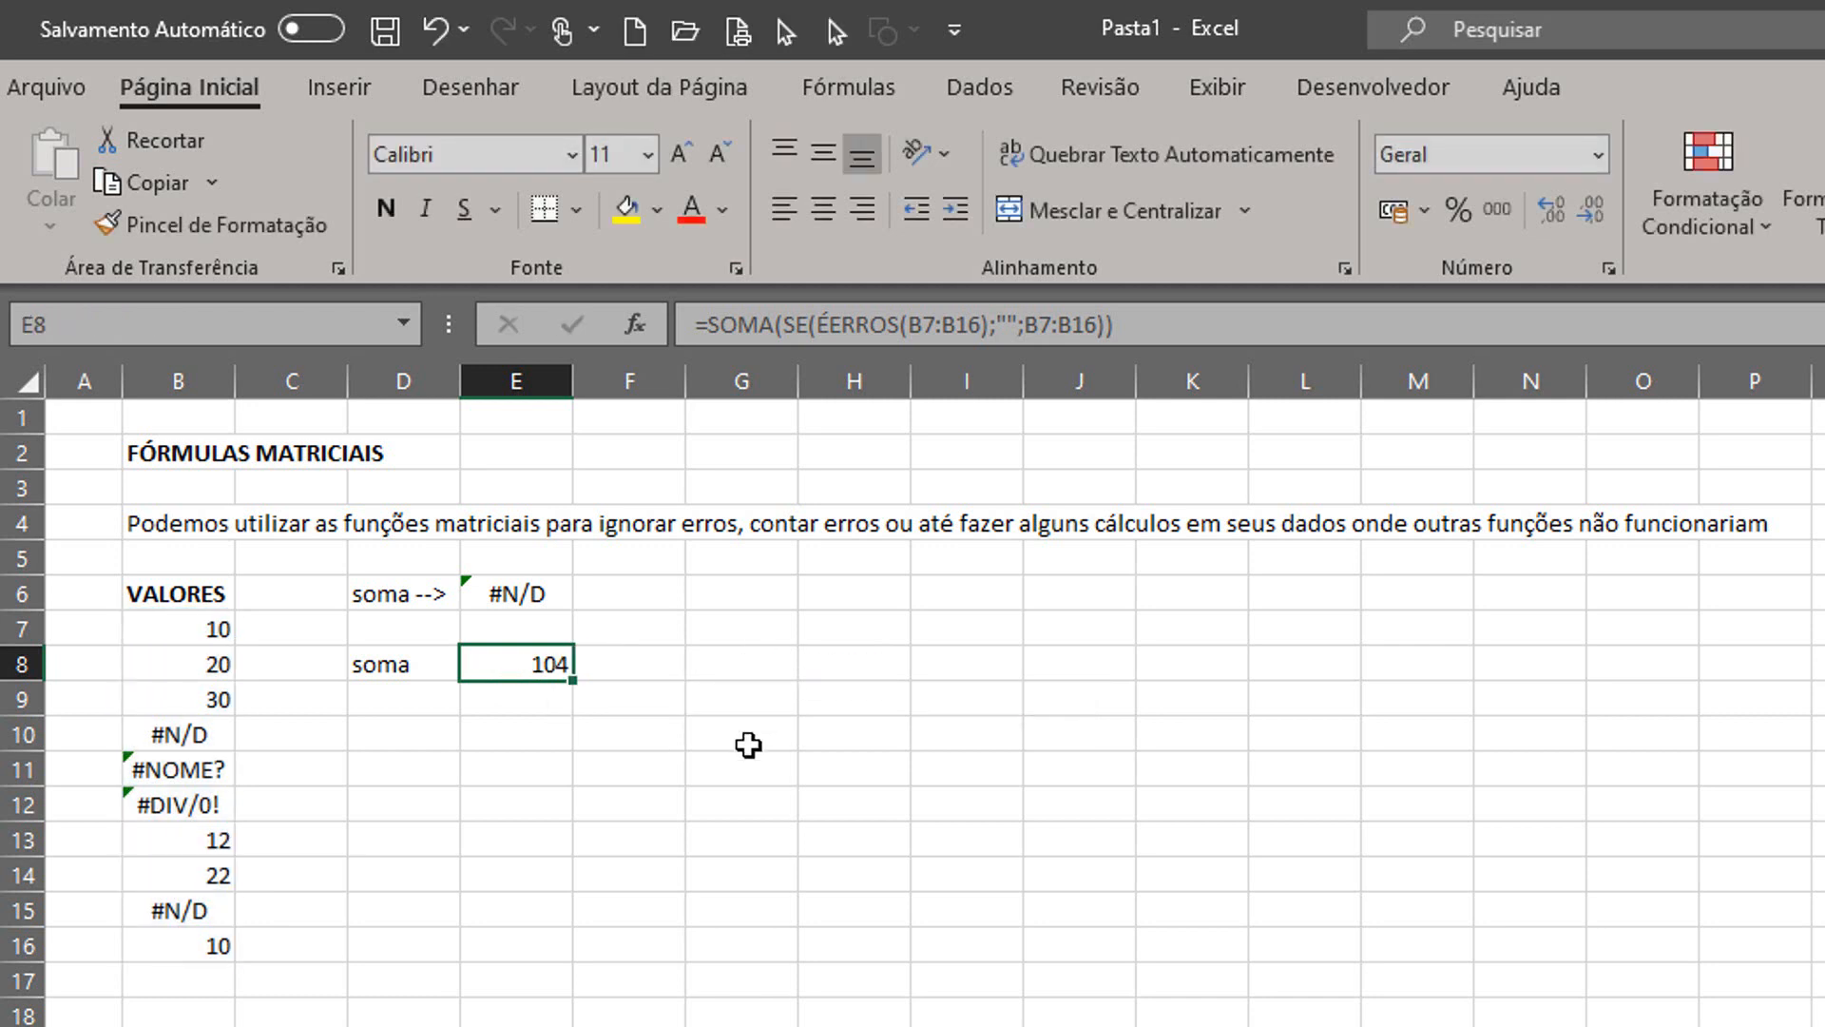
- Enter the label "contar erros" in cell D10 and widen column D to fit it
key("Left")
key("Down")
key("Down")
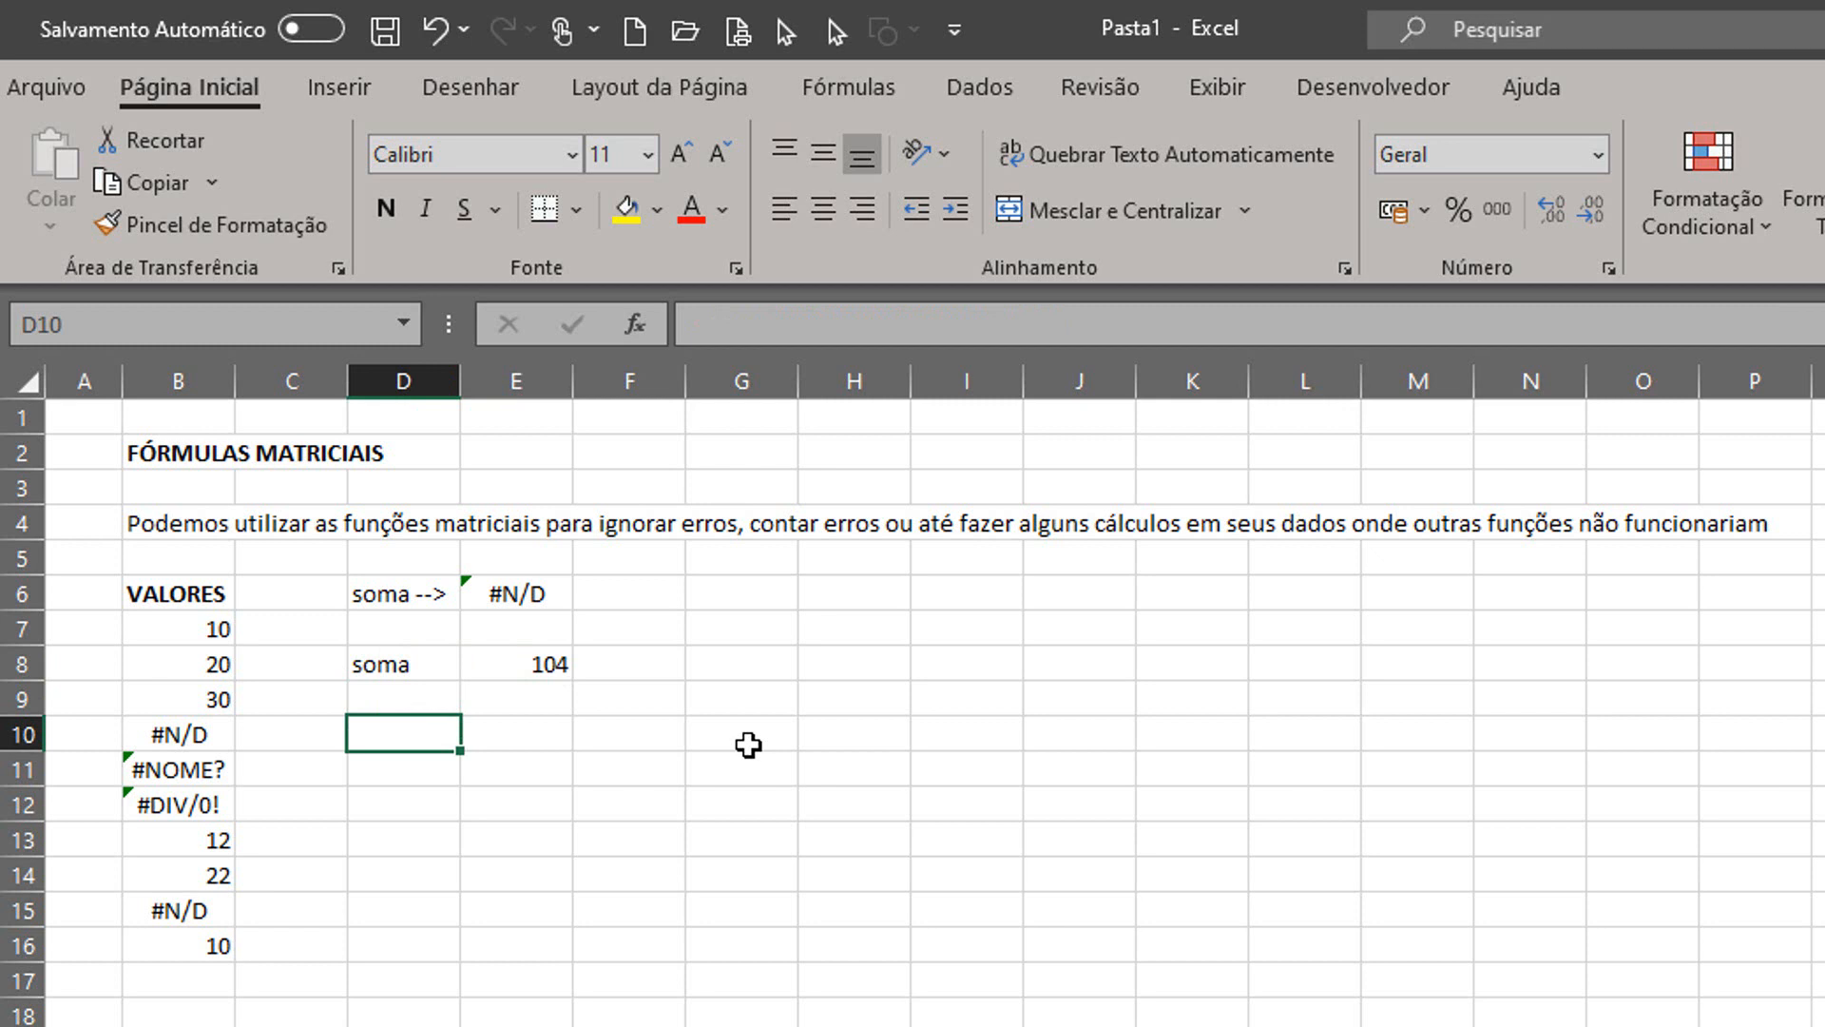
type("contar")
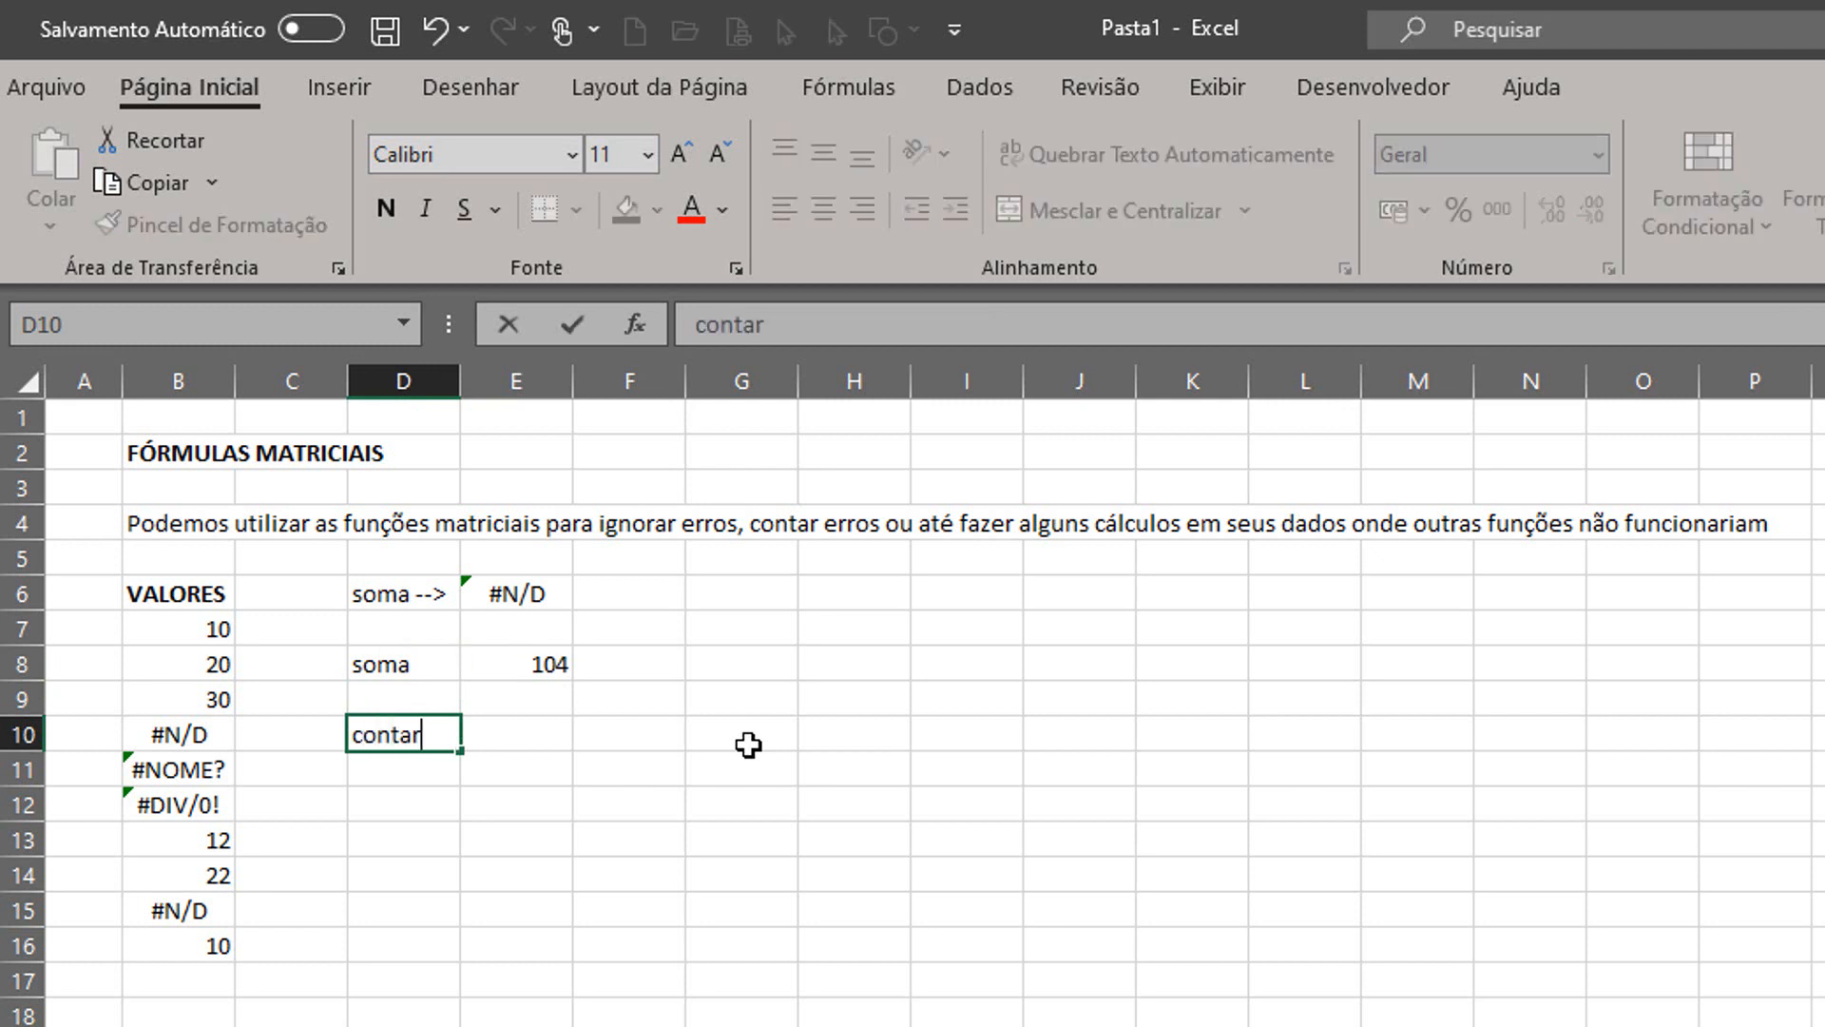
type(" erros")
key("Return")
key("Up")
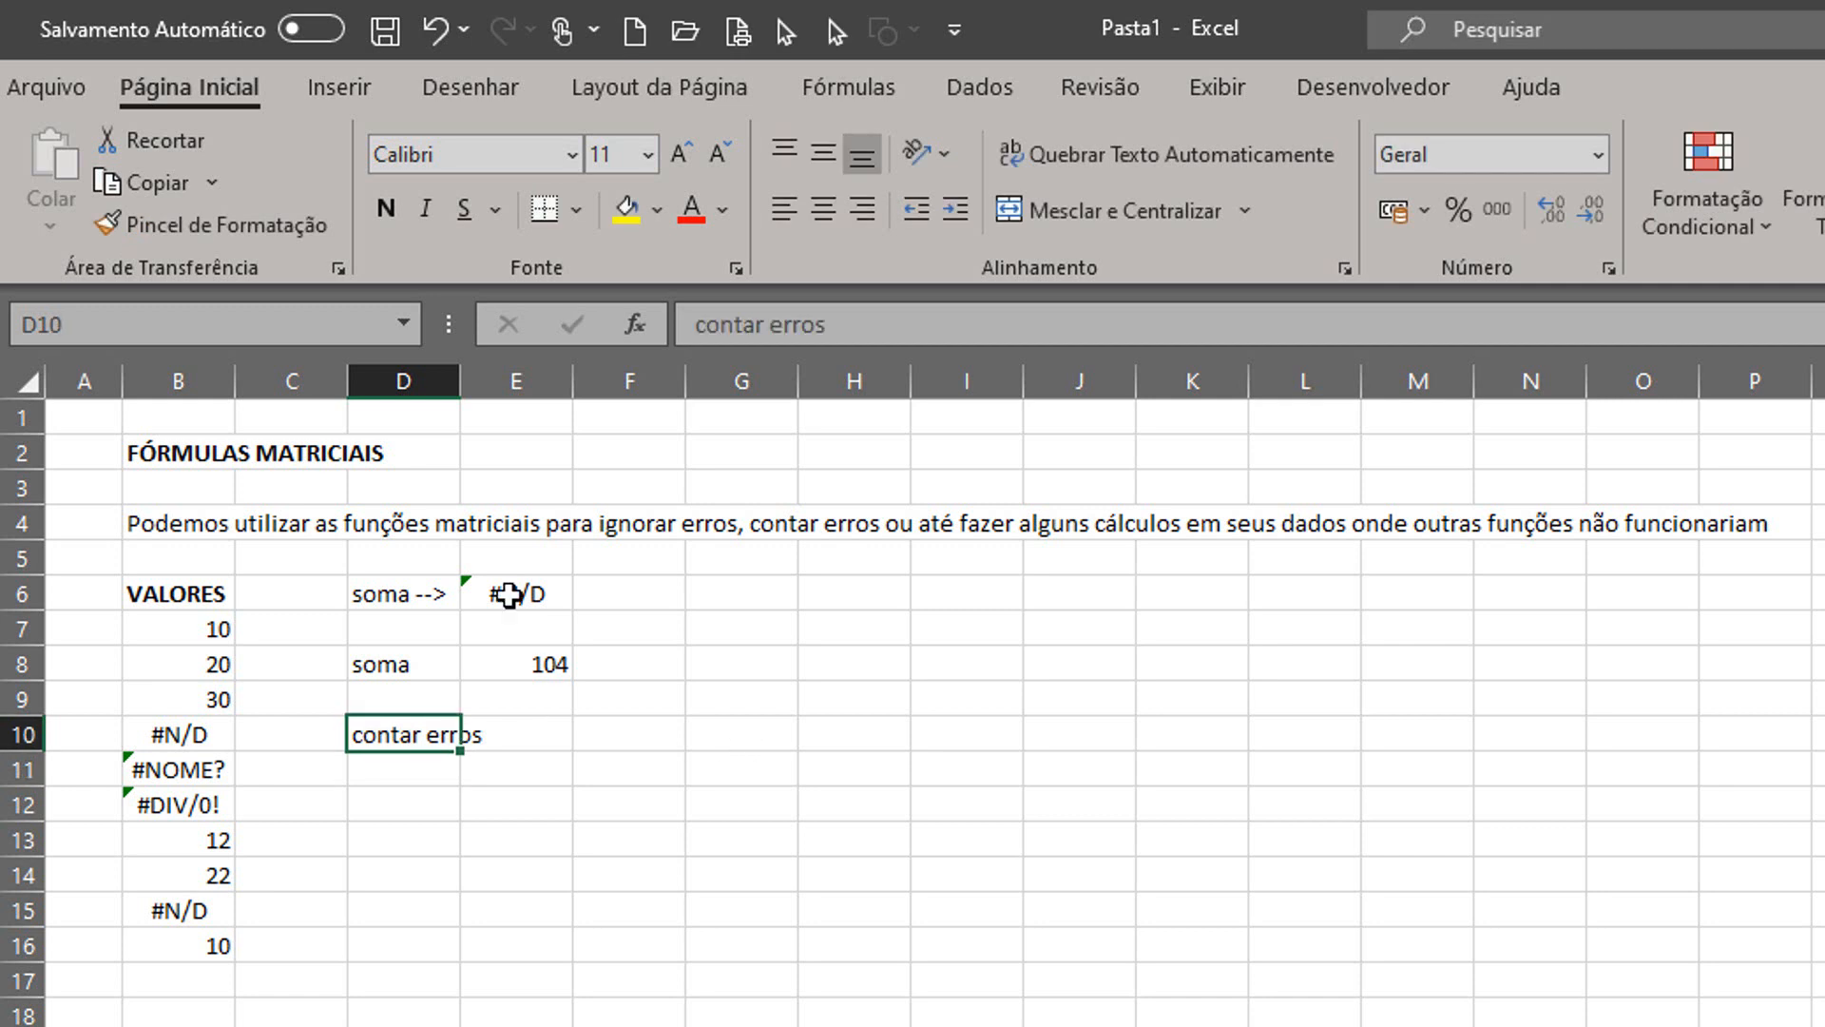
left_click_drag(460, 394, 494, 395)
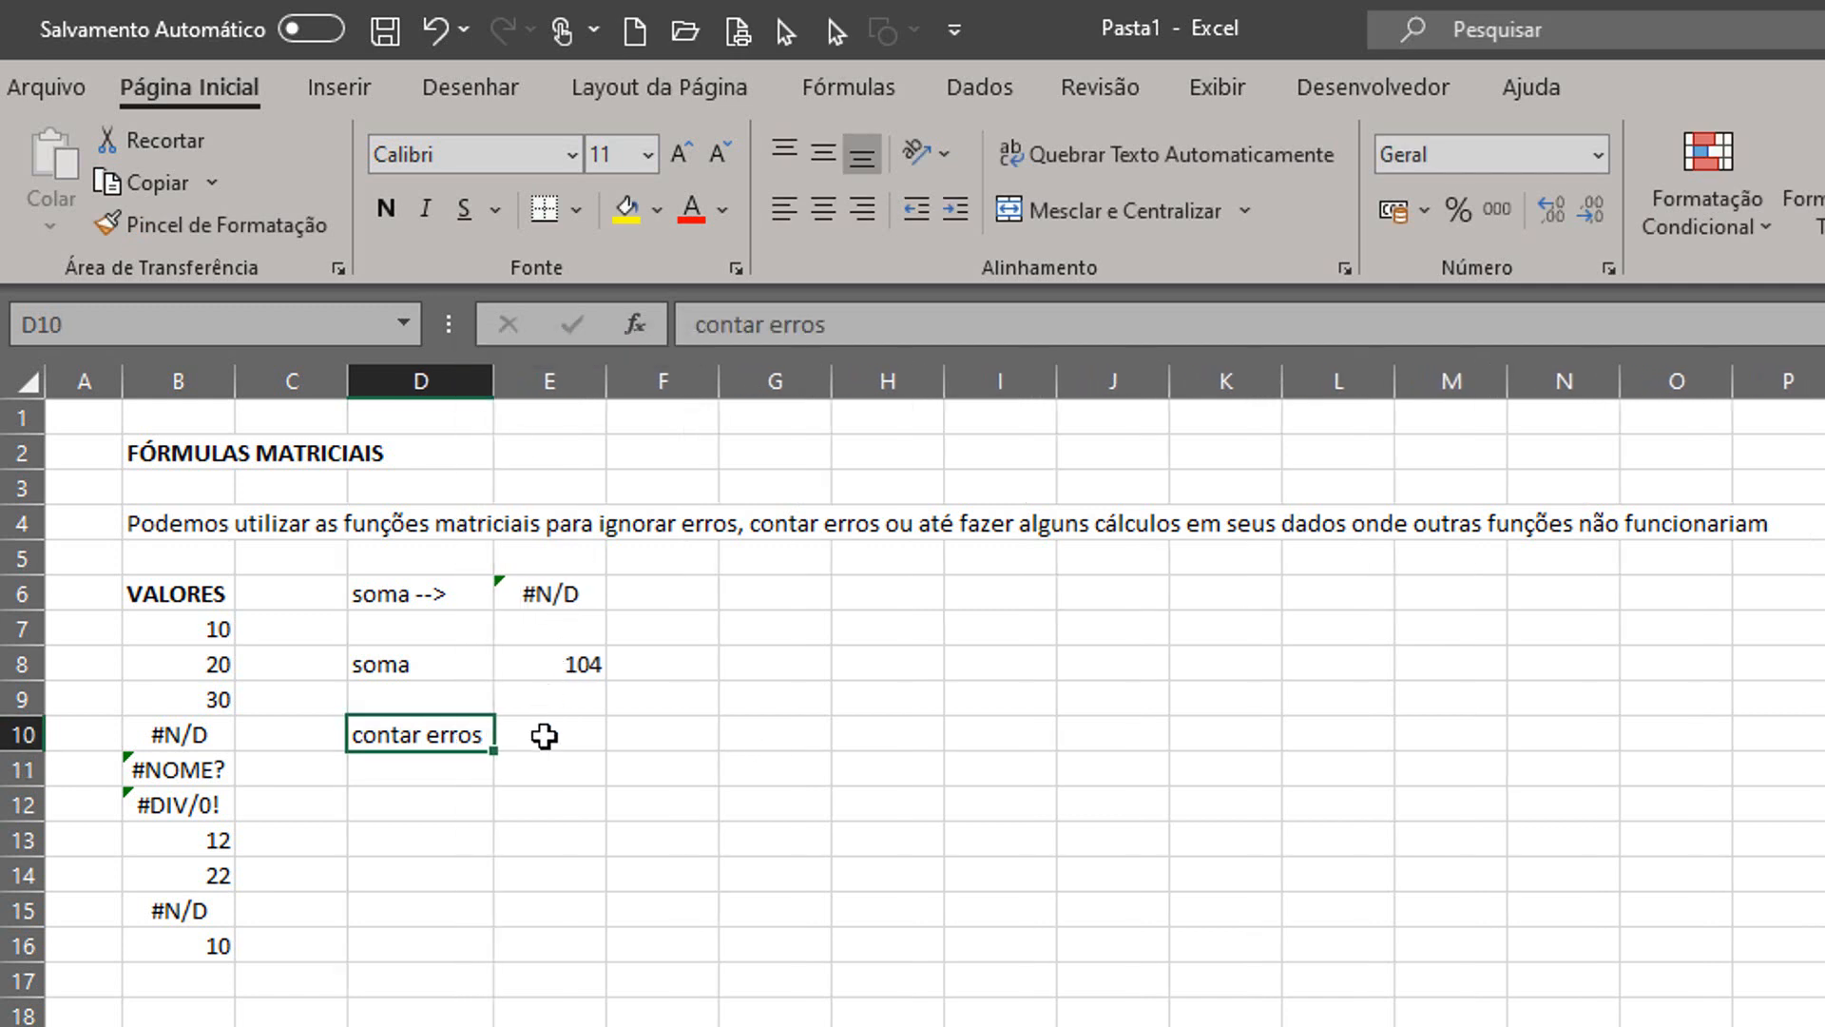
- Begin a SOMA formula in cell E10 with a nested SE that tests B7:B16 with ÉERROS
left_click(544, 734)
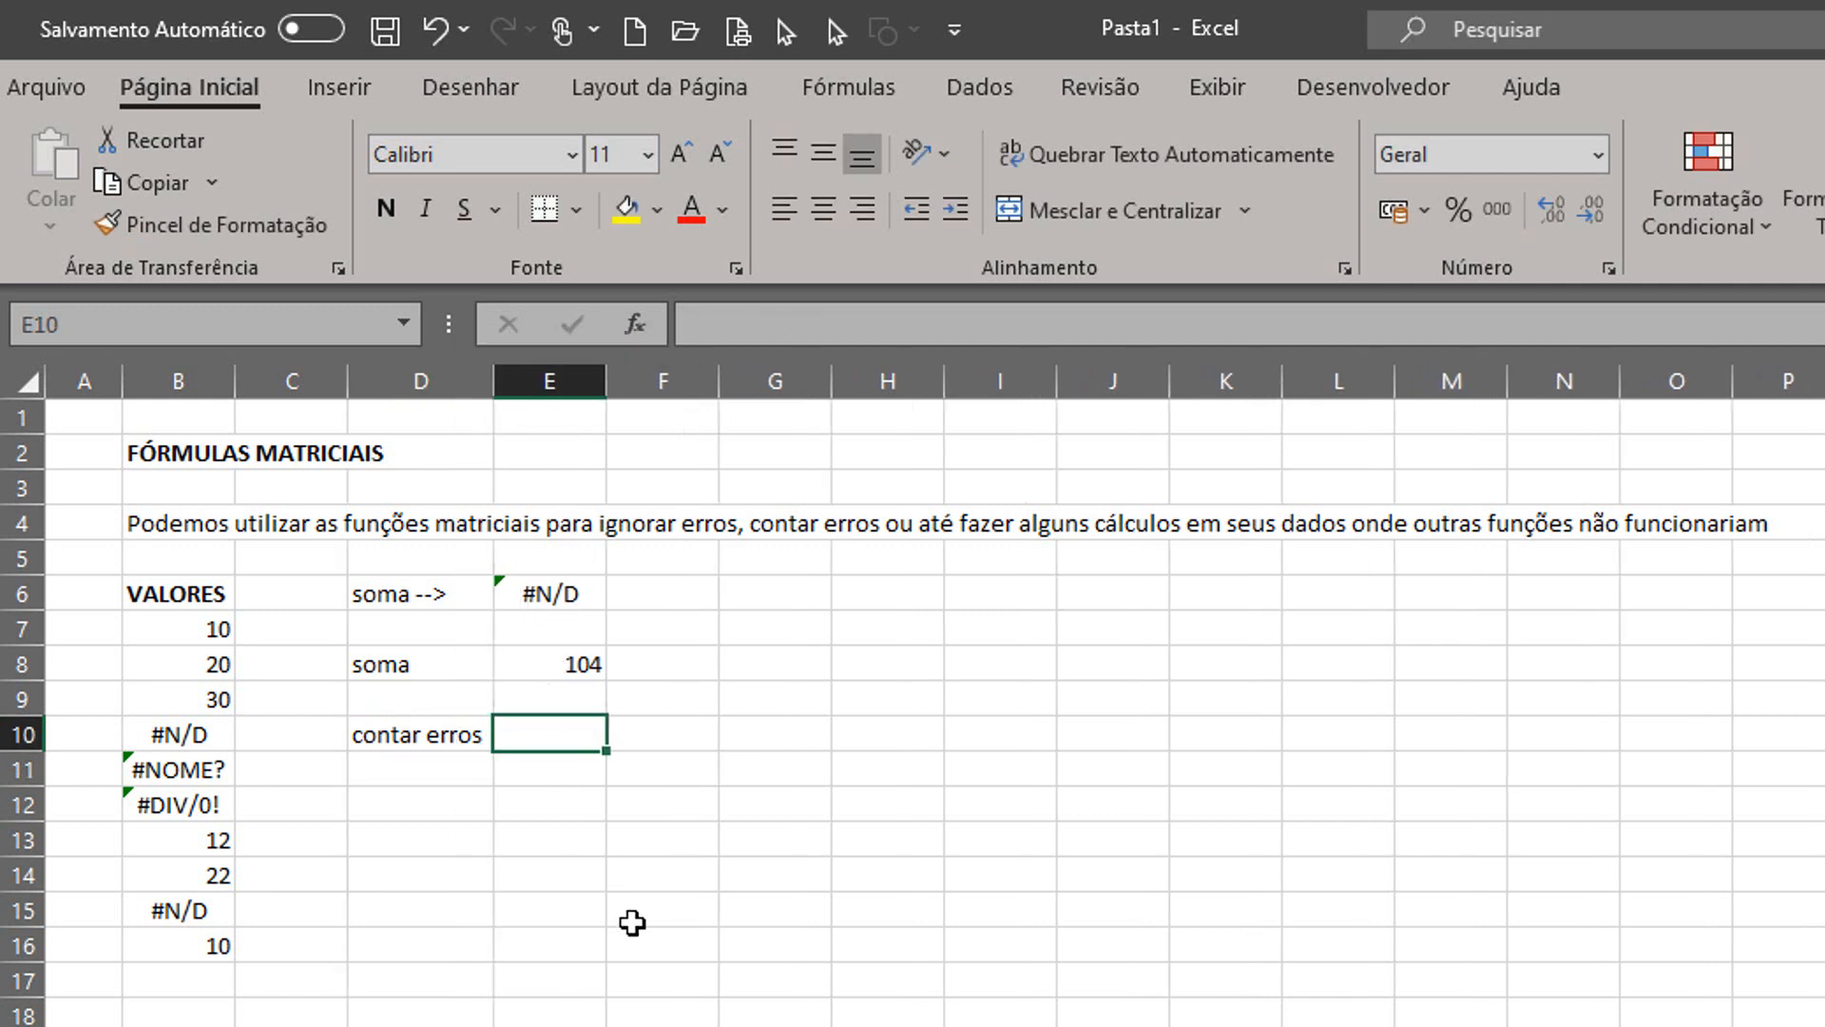
type("=soma")
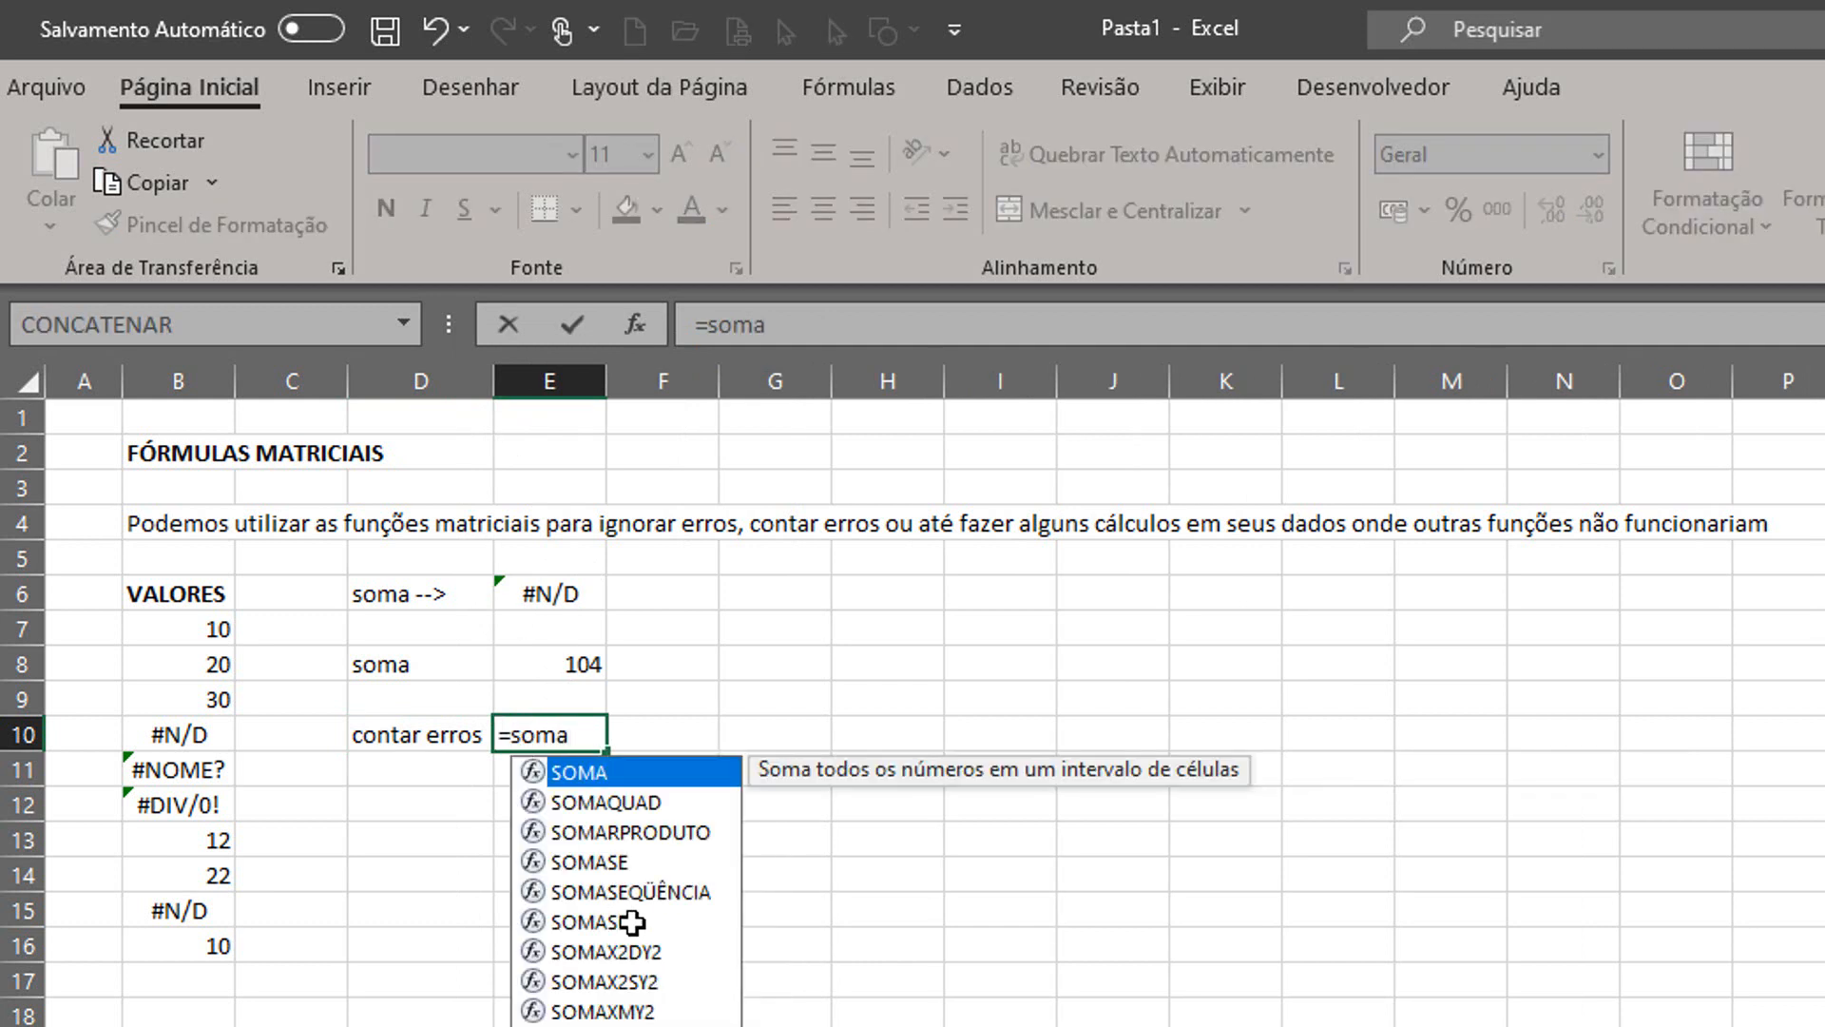
type("(")
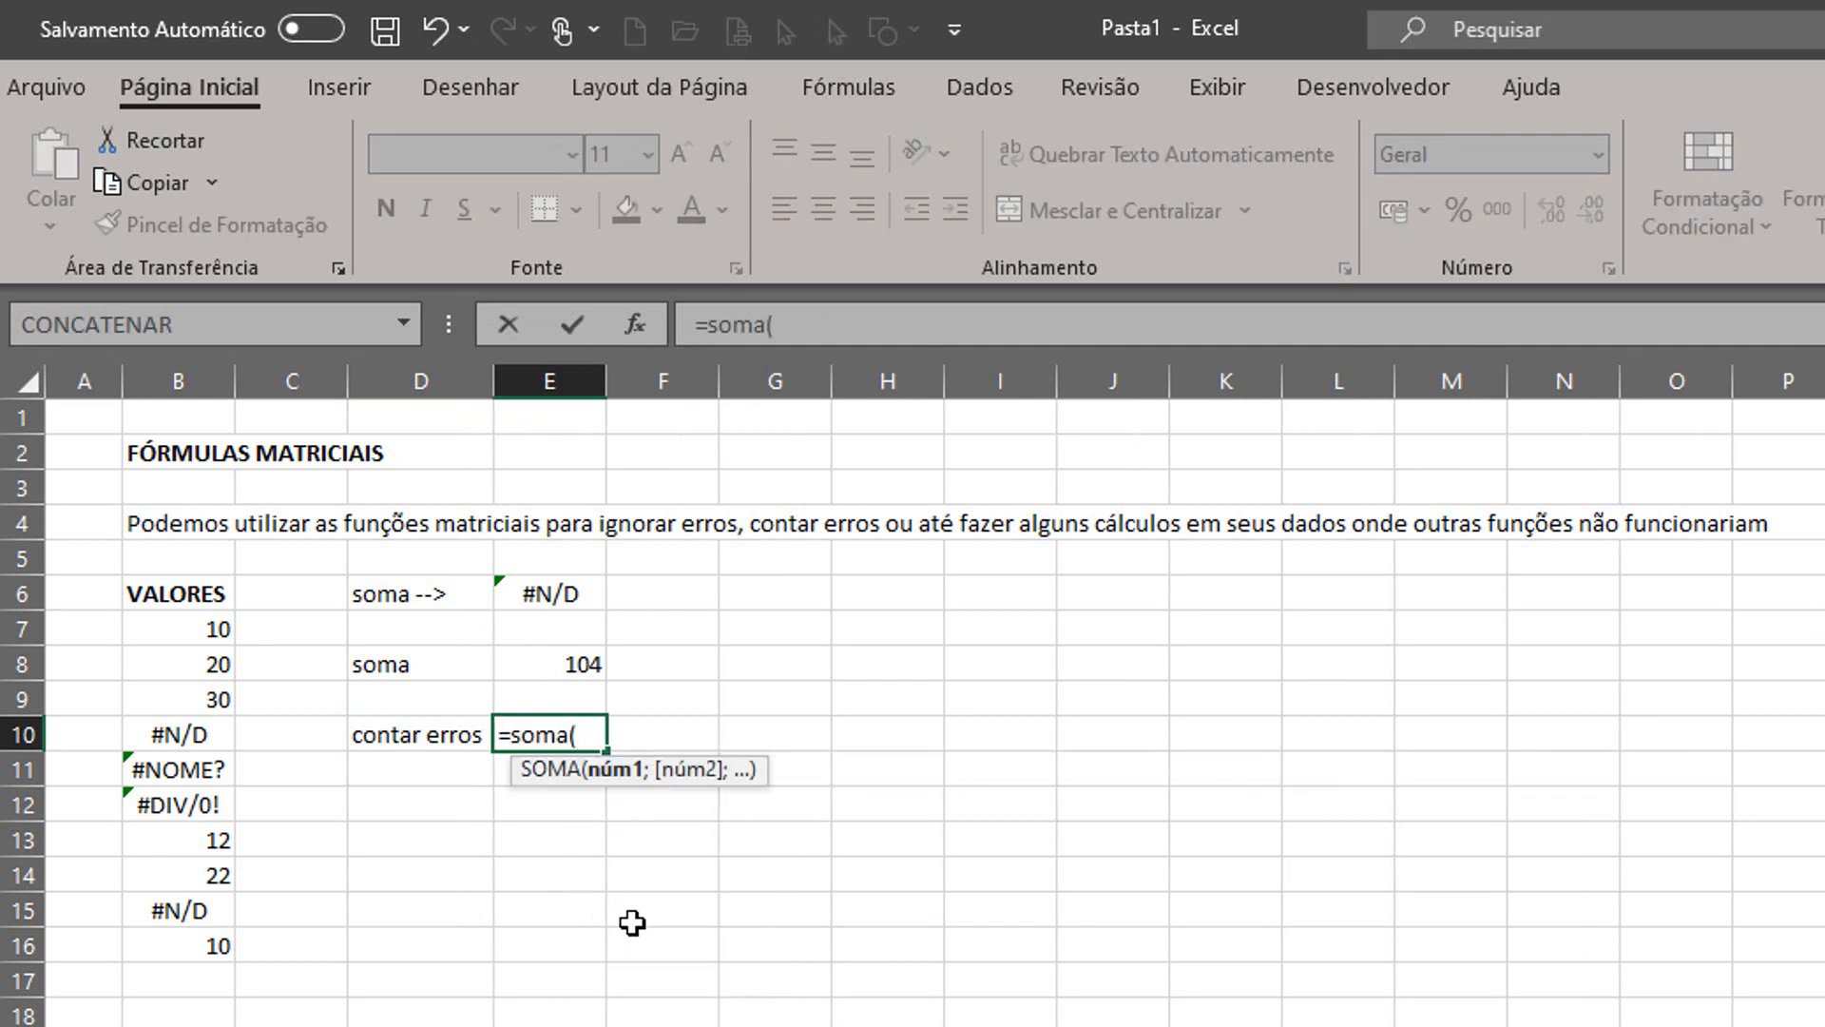
type("se(")
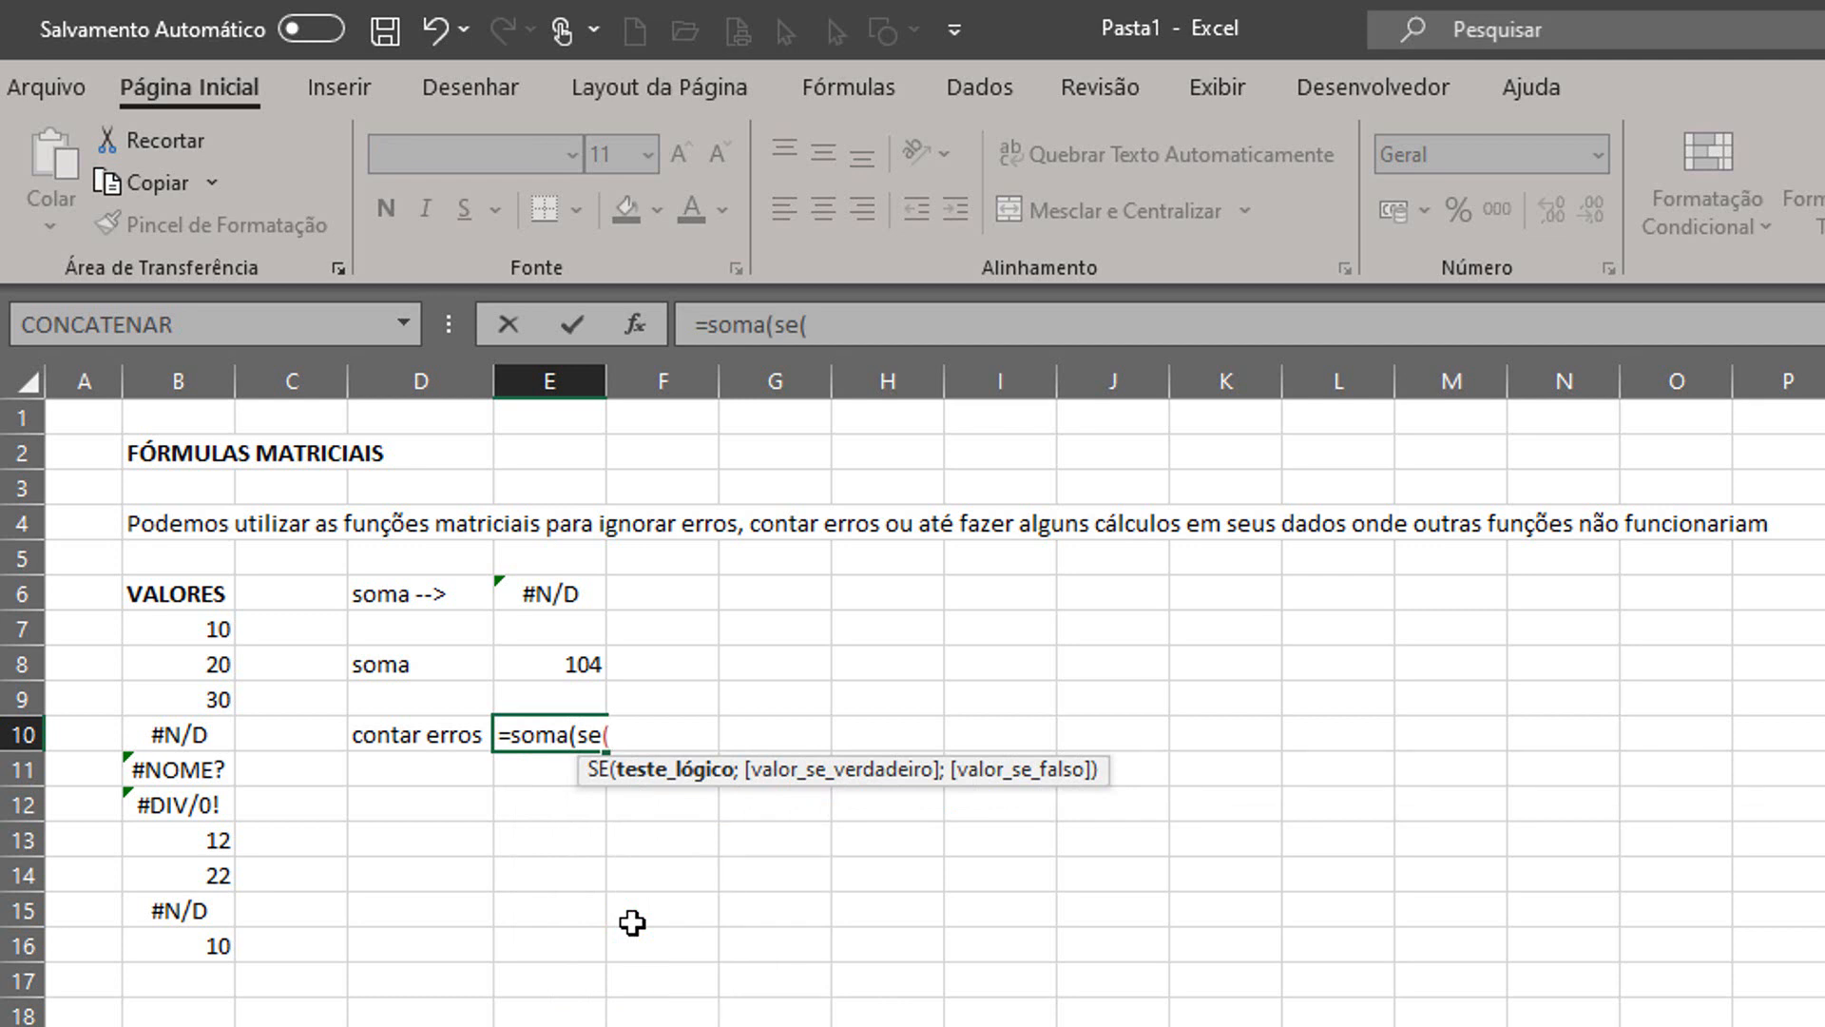
type("é")
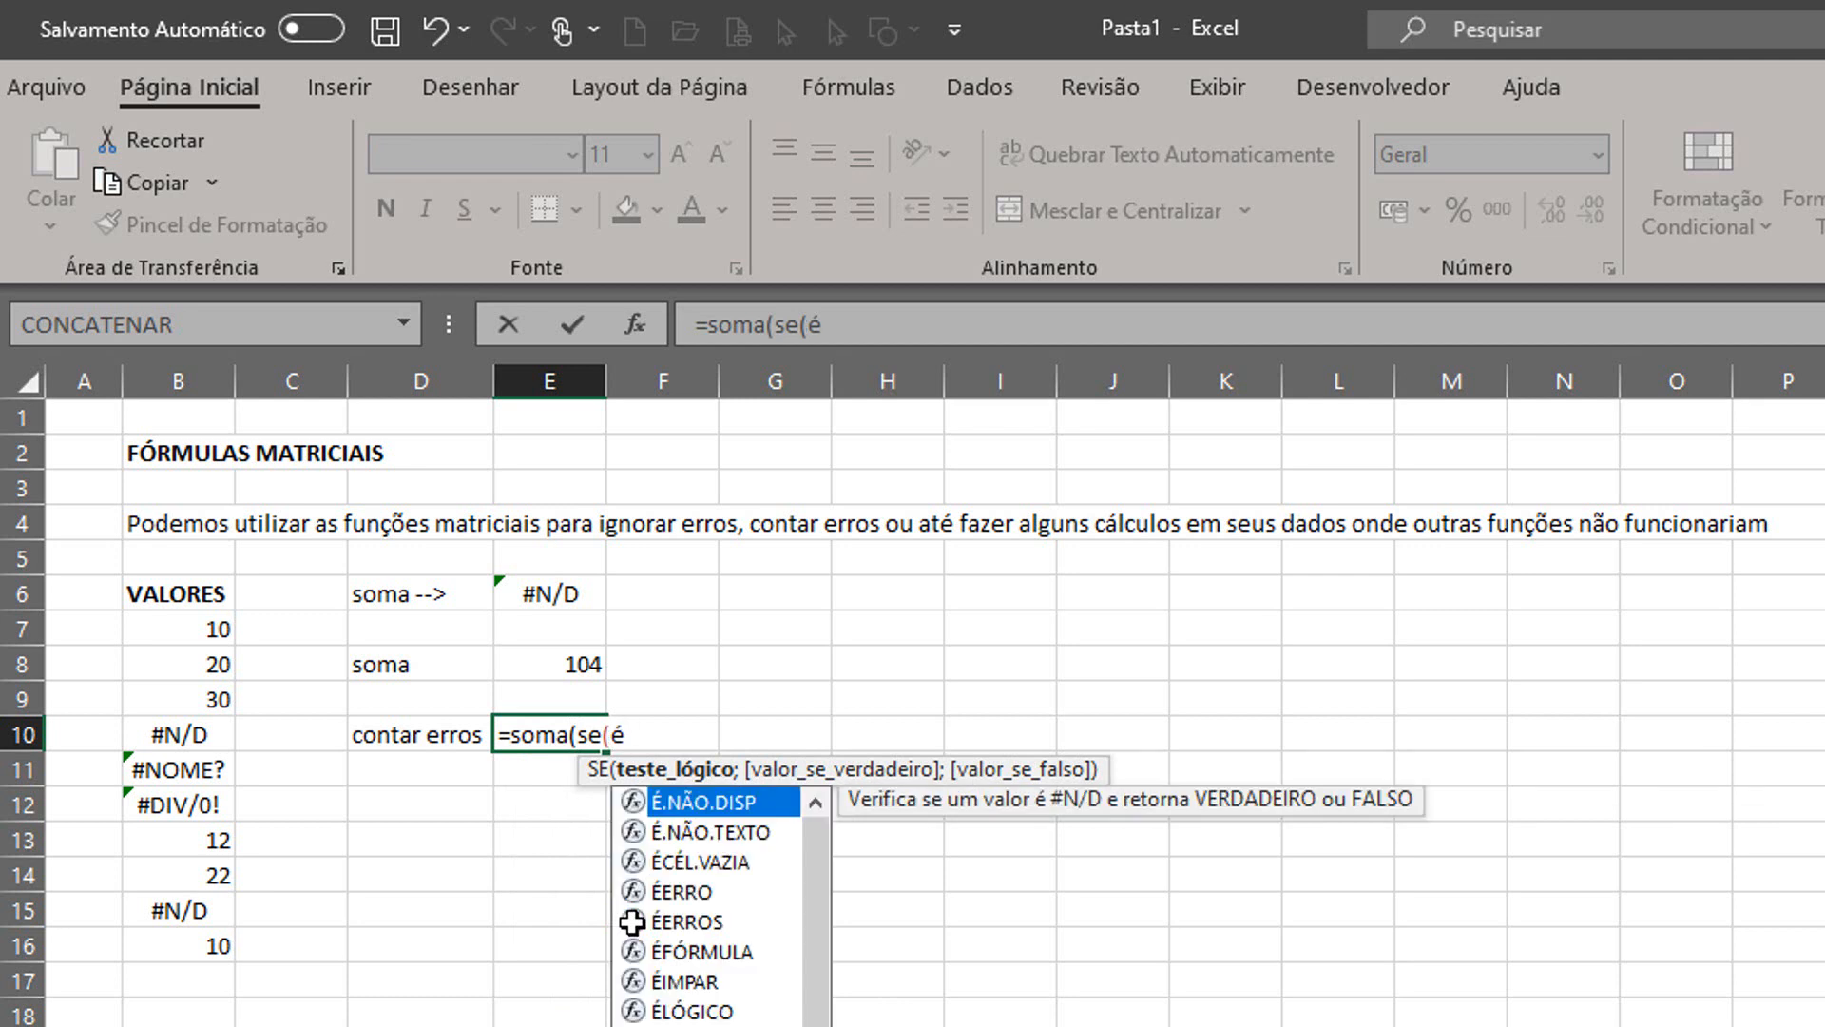
key("Down")
key("Down")
key("Down")
key("Down")
key("Tab")
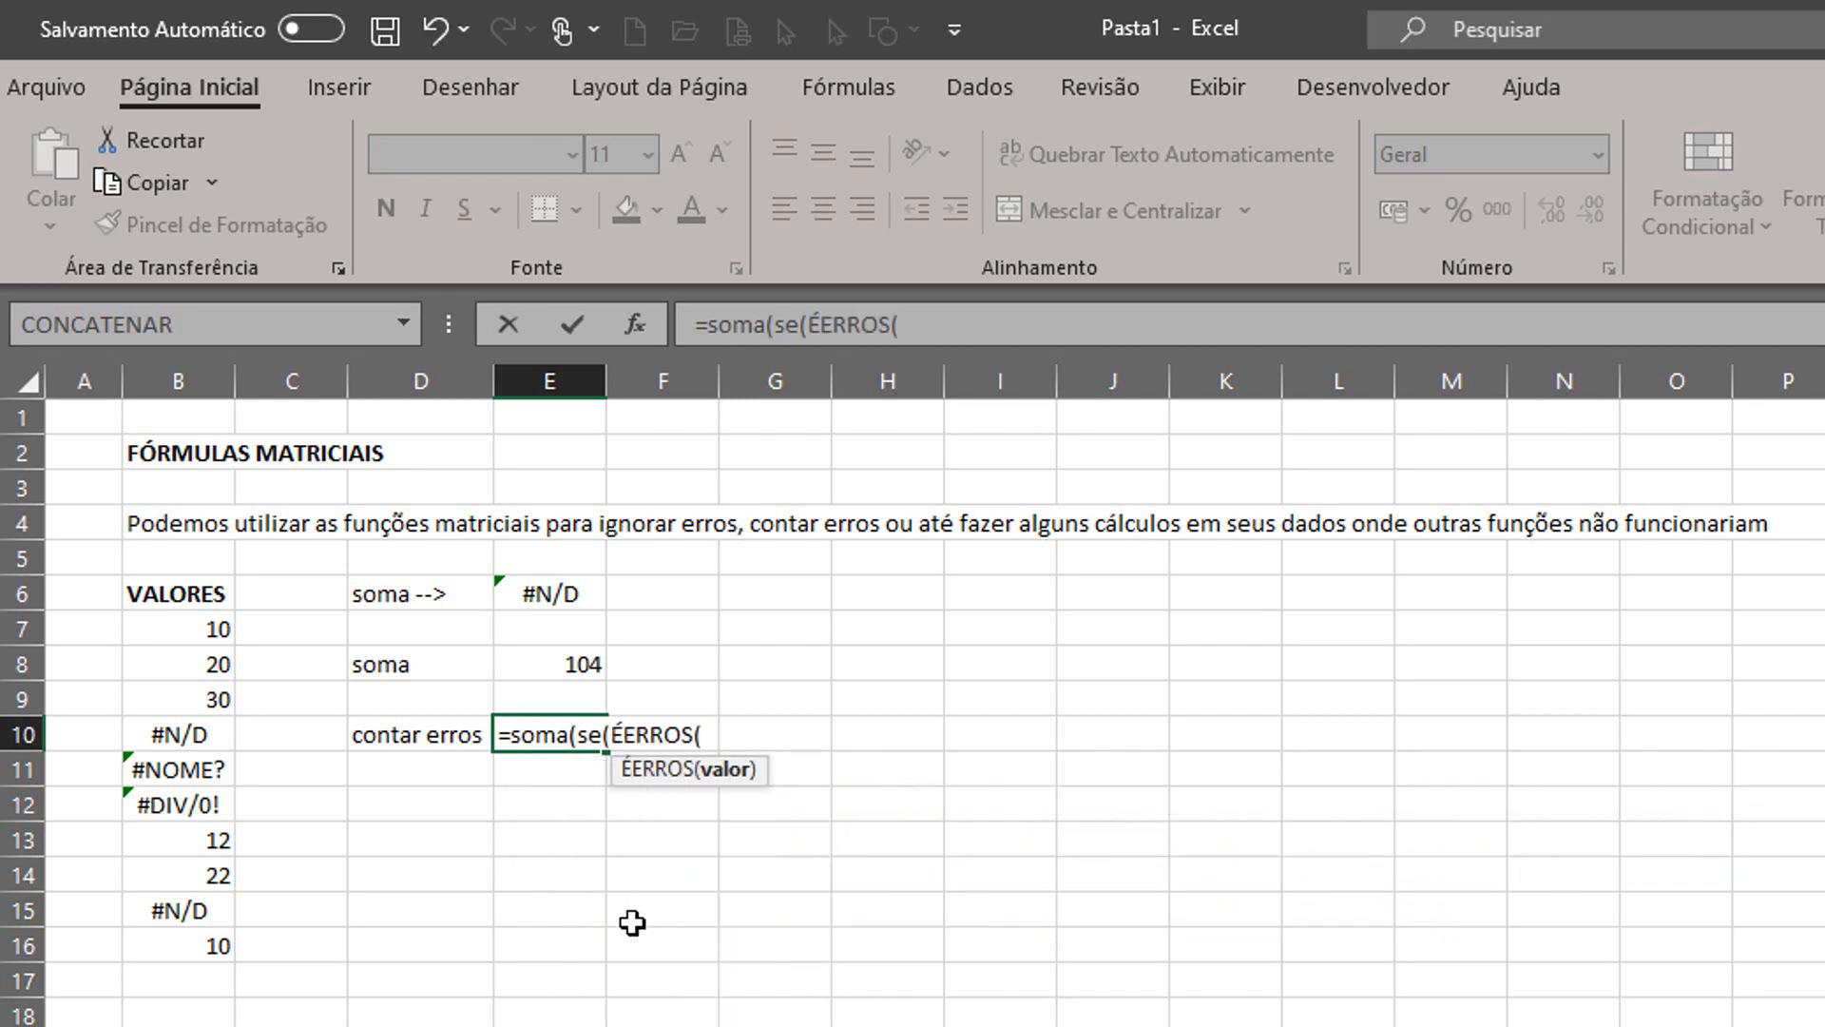
left_click_drag(185, 633, 169, 941)
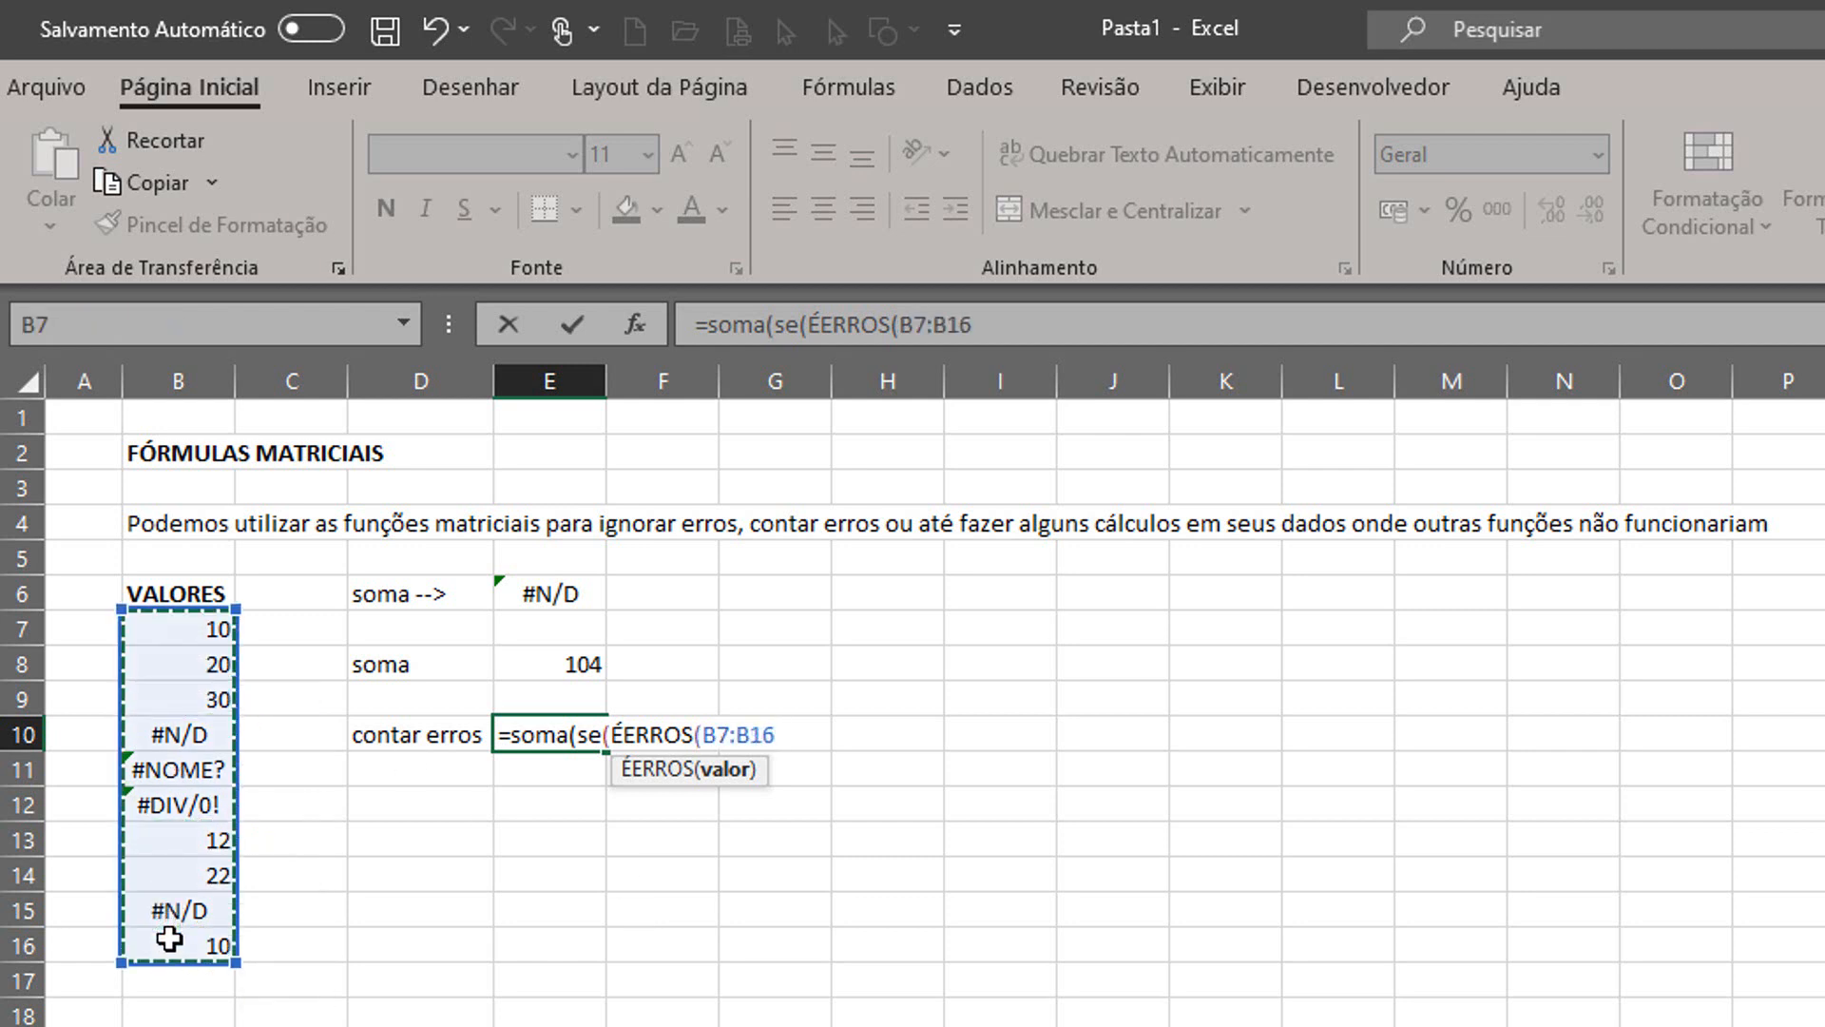
type(")")
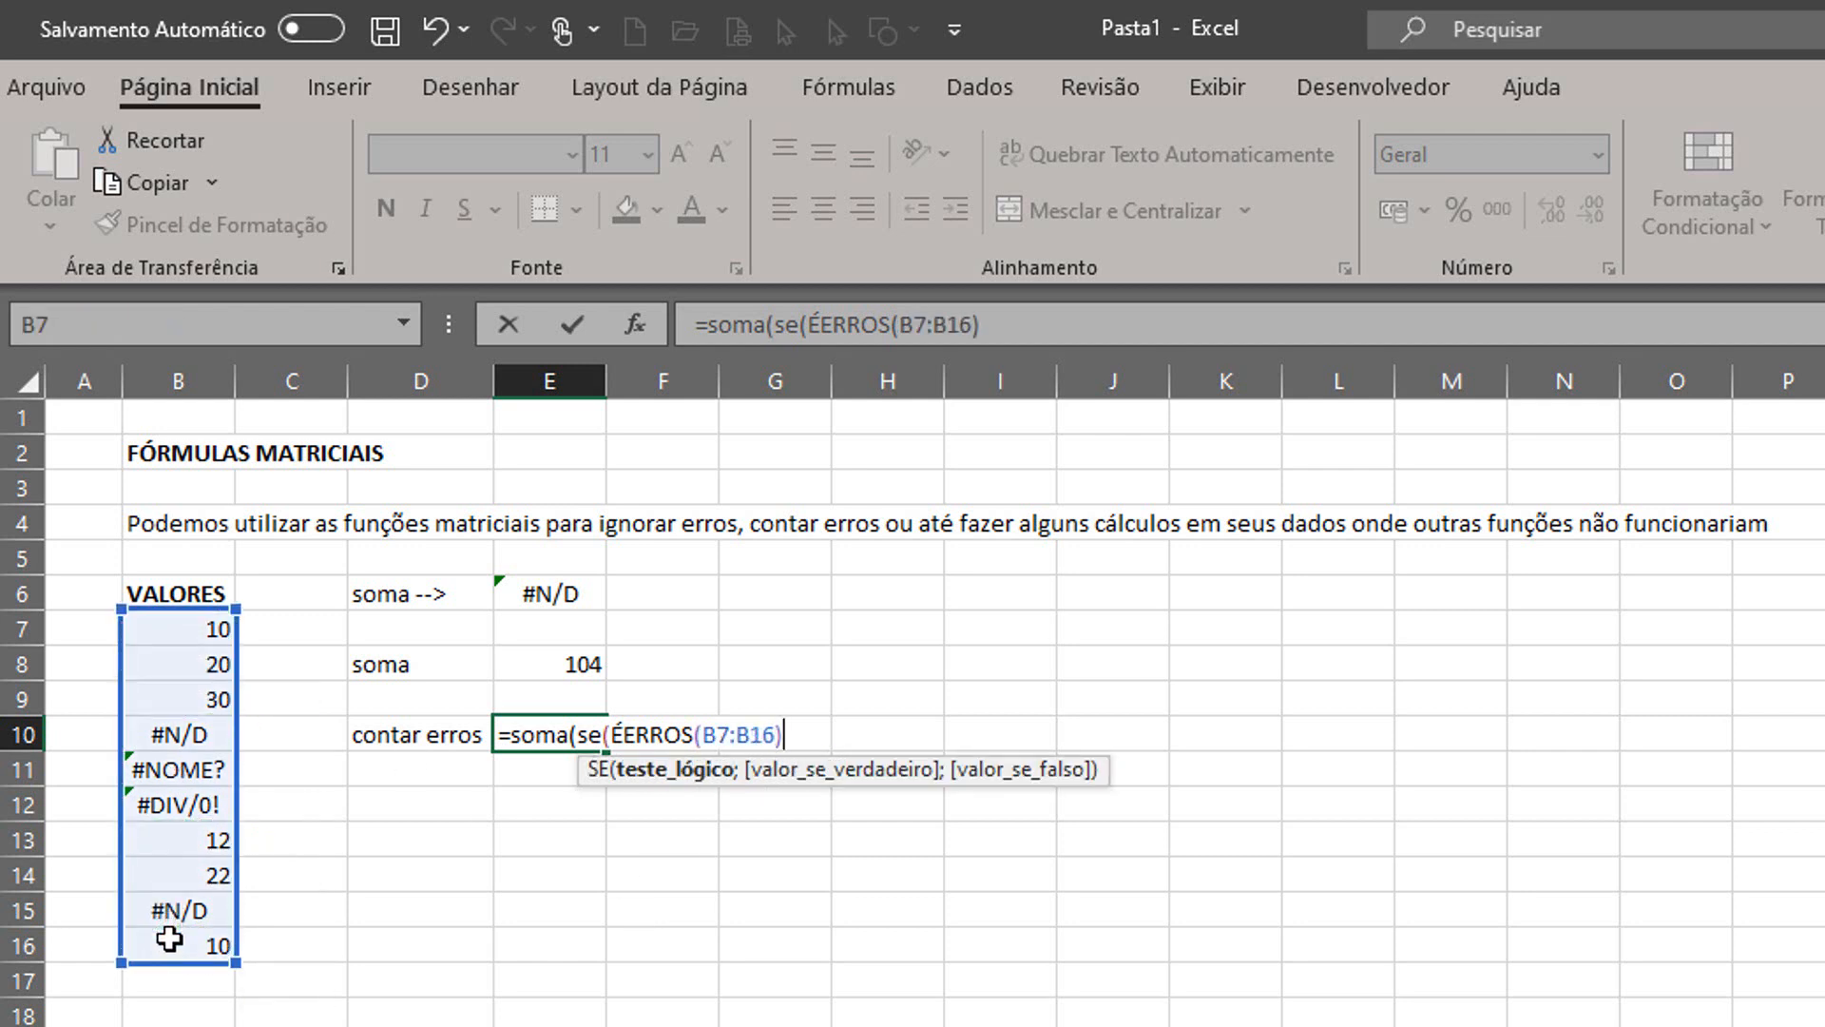
- Finish the E10 formula with "" as the SE true value and B7:B16 as the false value, and commit it
type(";")
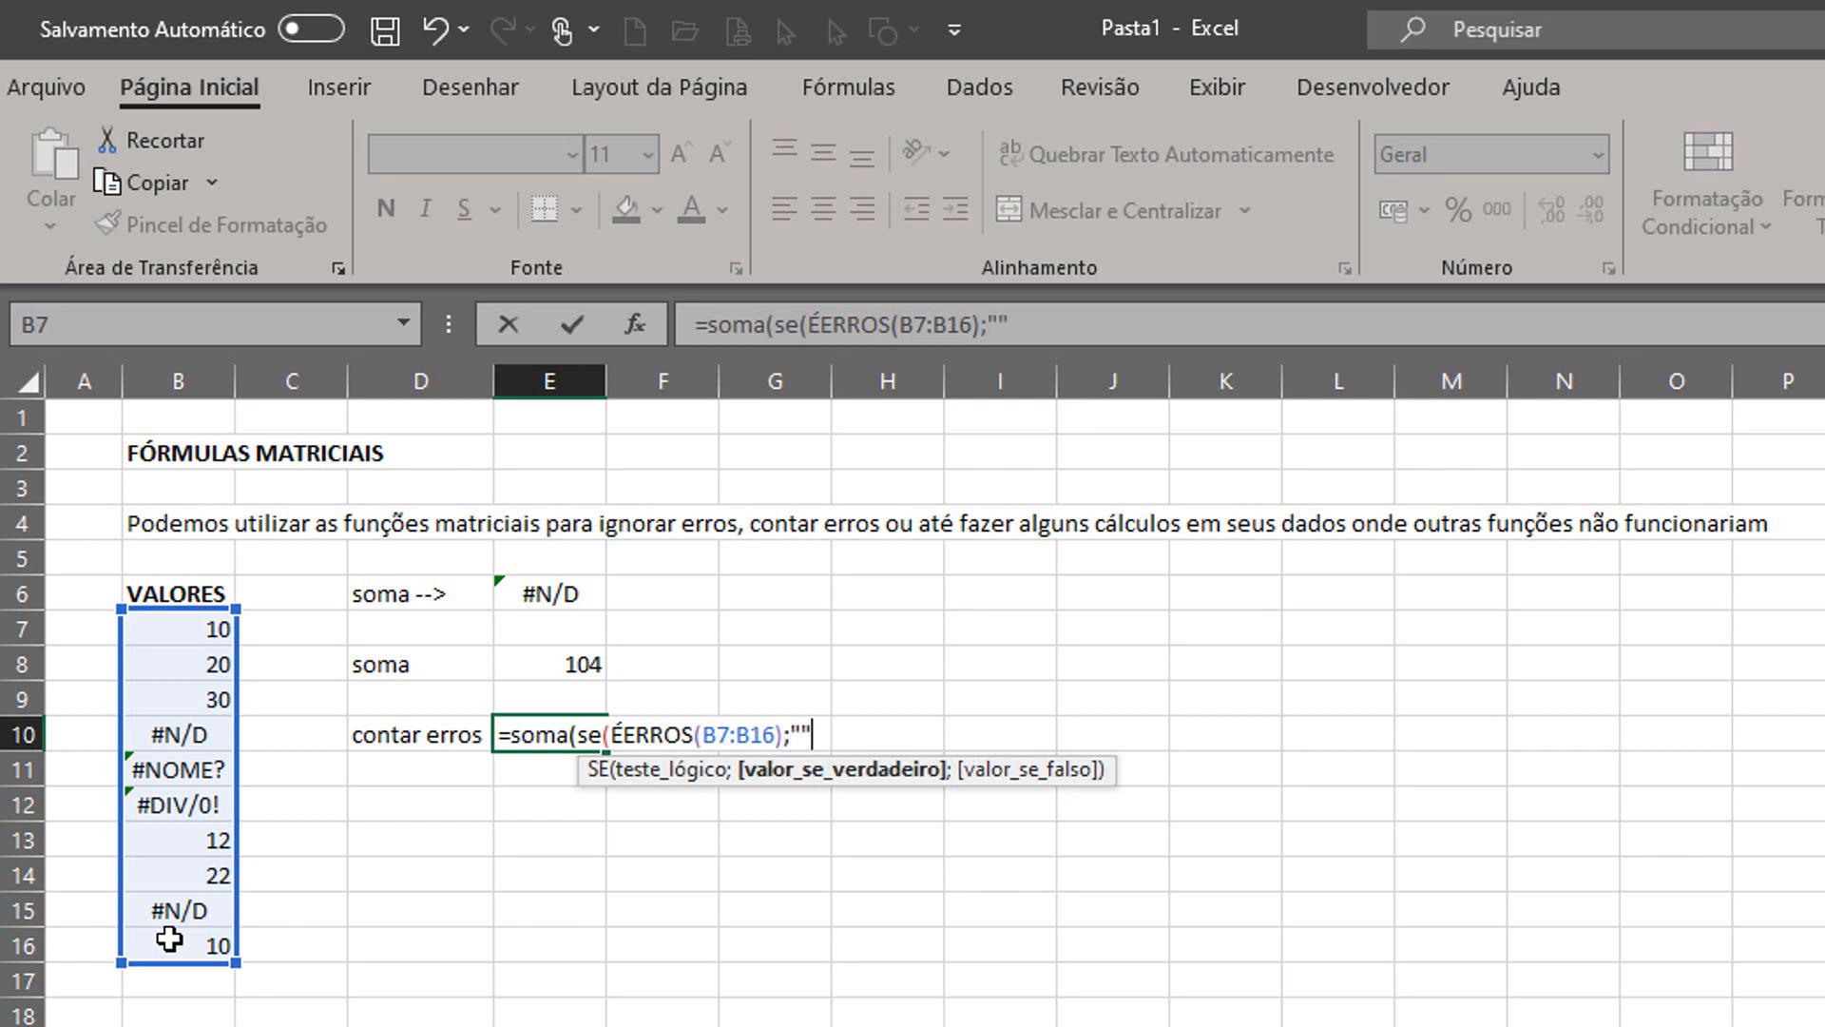
type("\"\";")
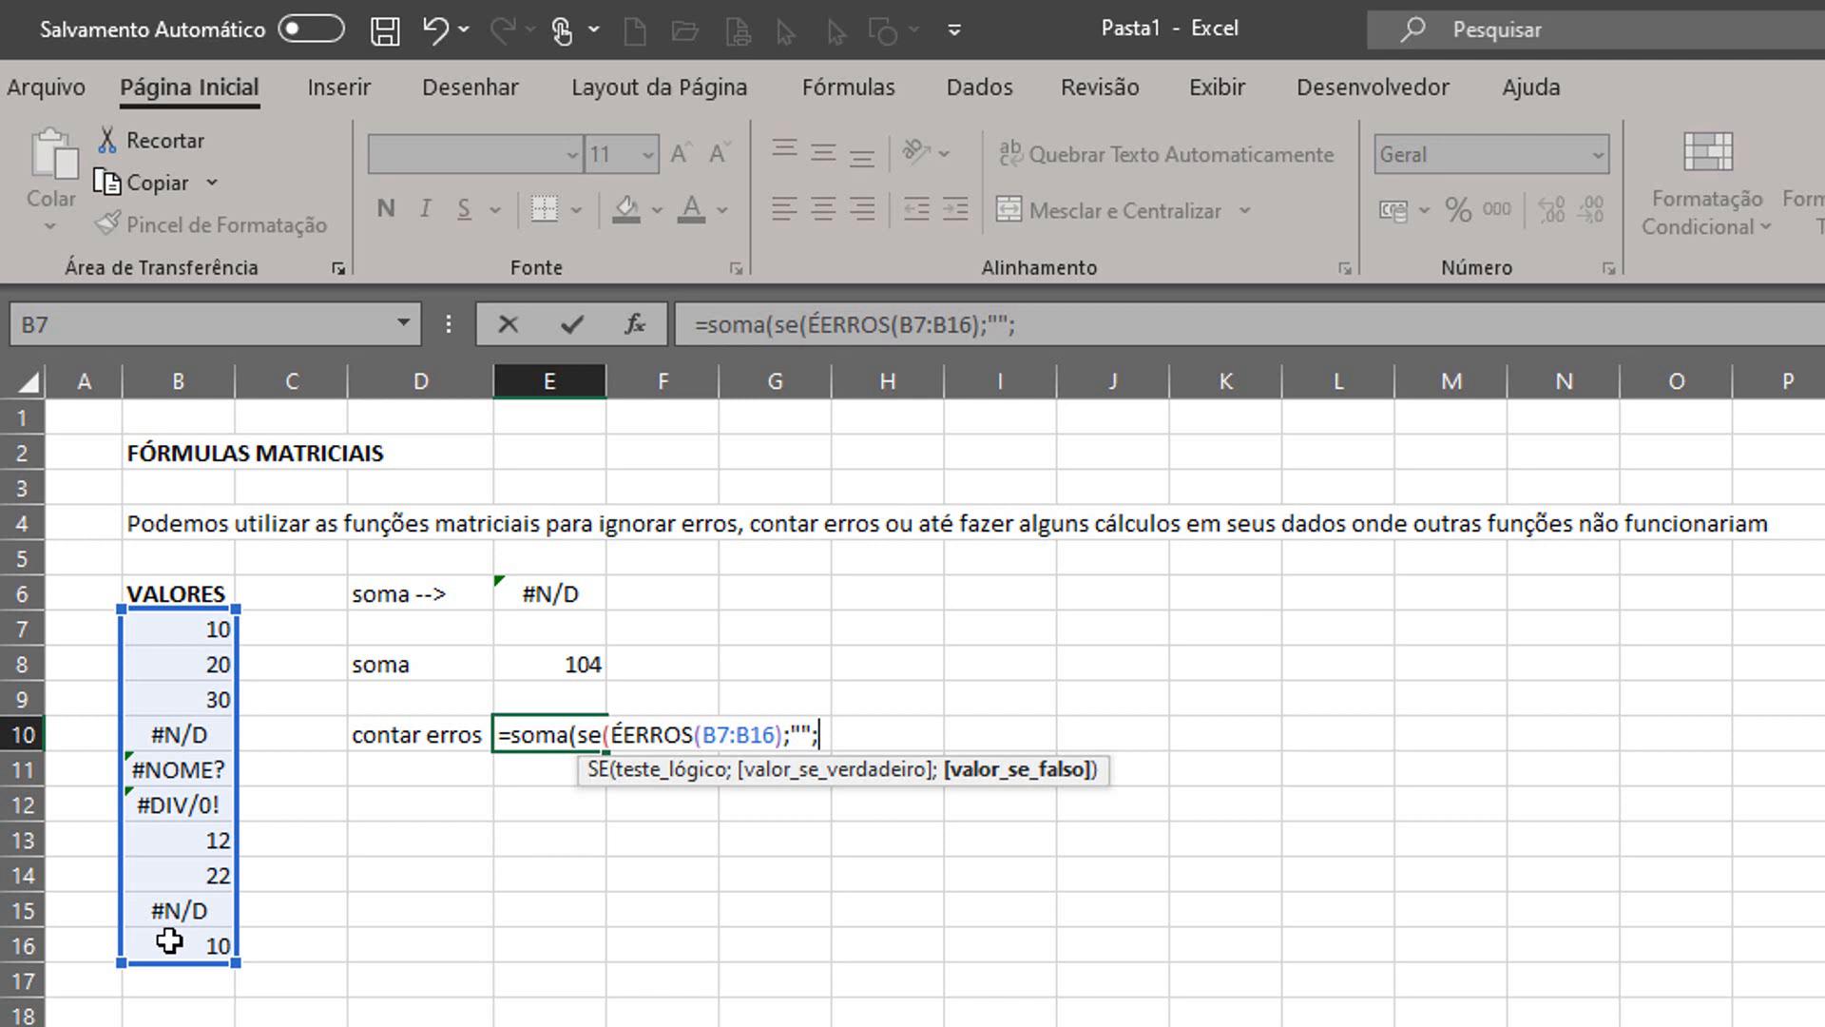
left_click_drag(186, 629, 188, 946)
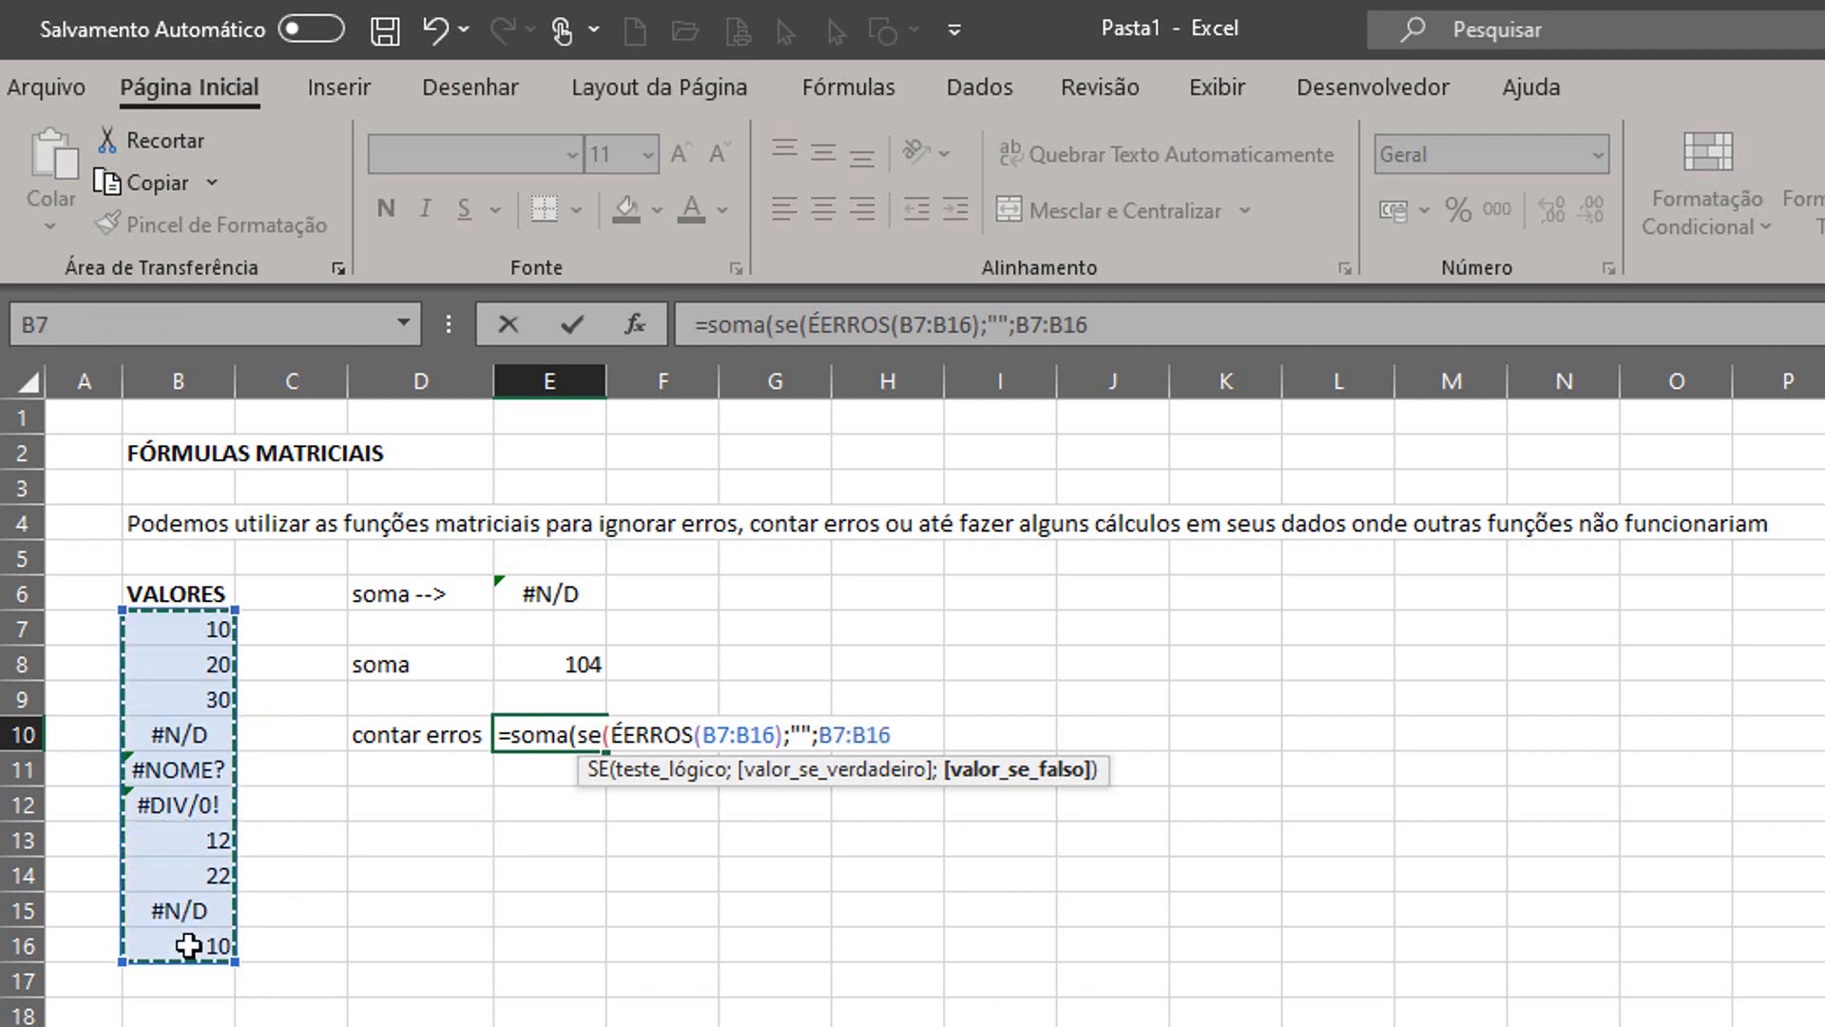
type(")")
key("Return")
key("Return")
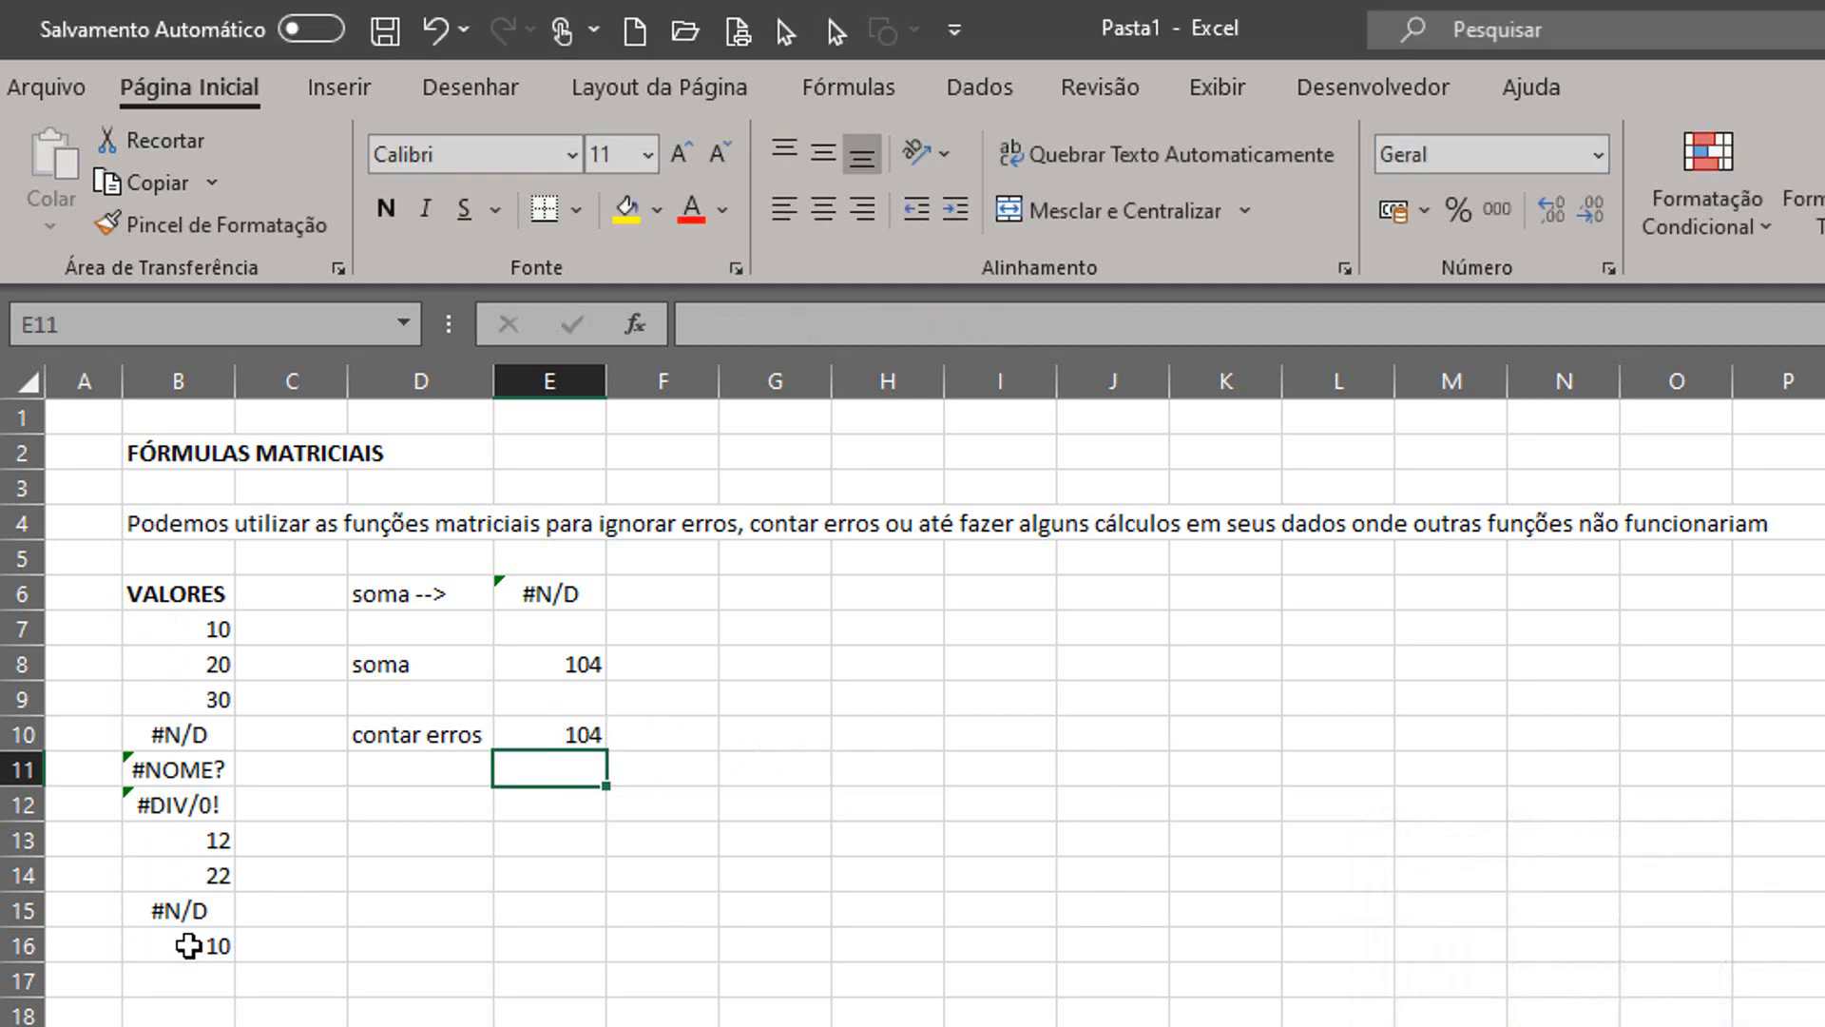
- Replace the empty-text true value of the SE in cell E10's formula with 1
key("Up")
key("F2")
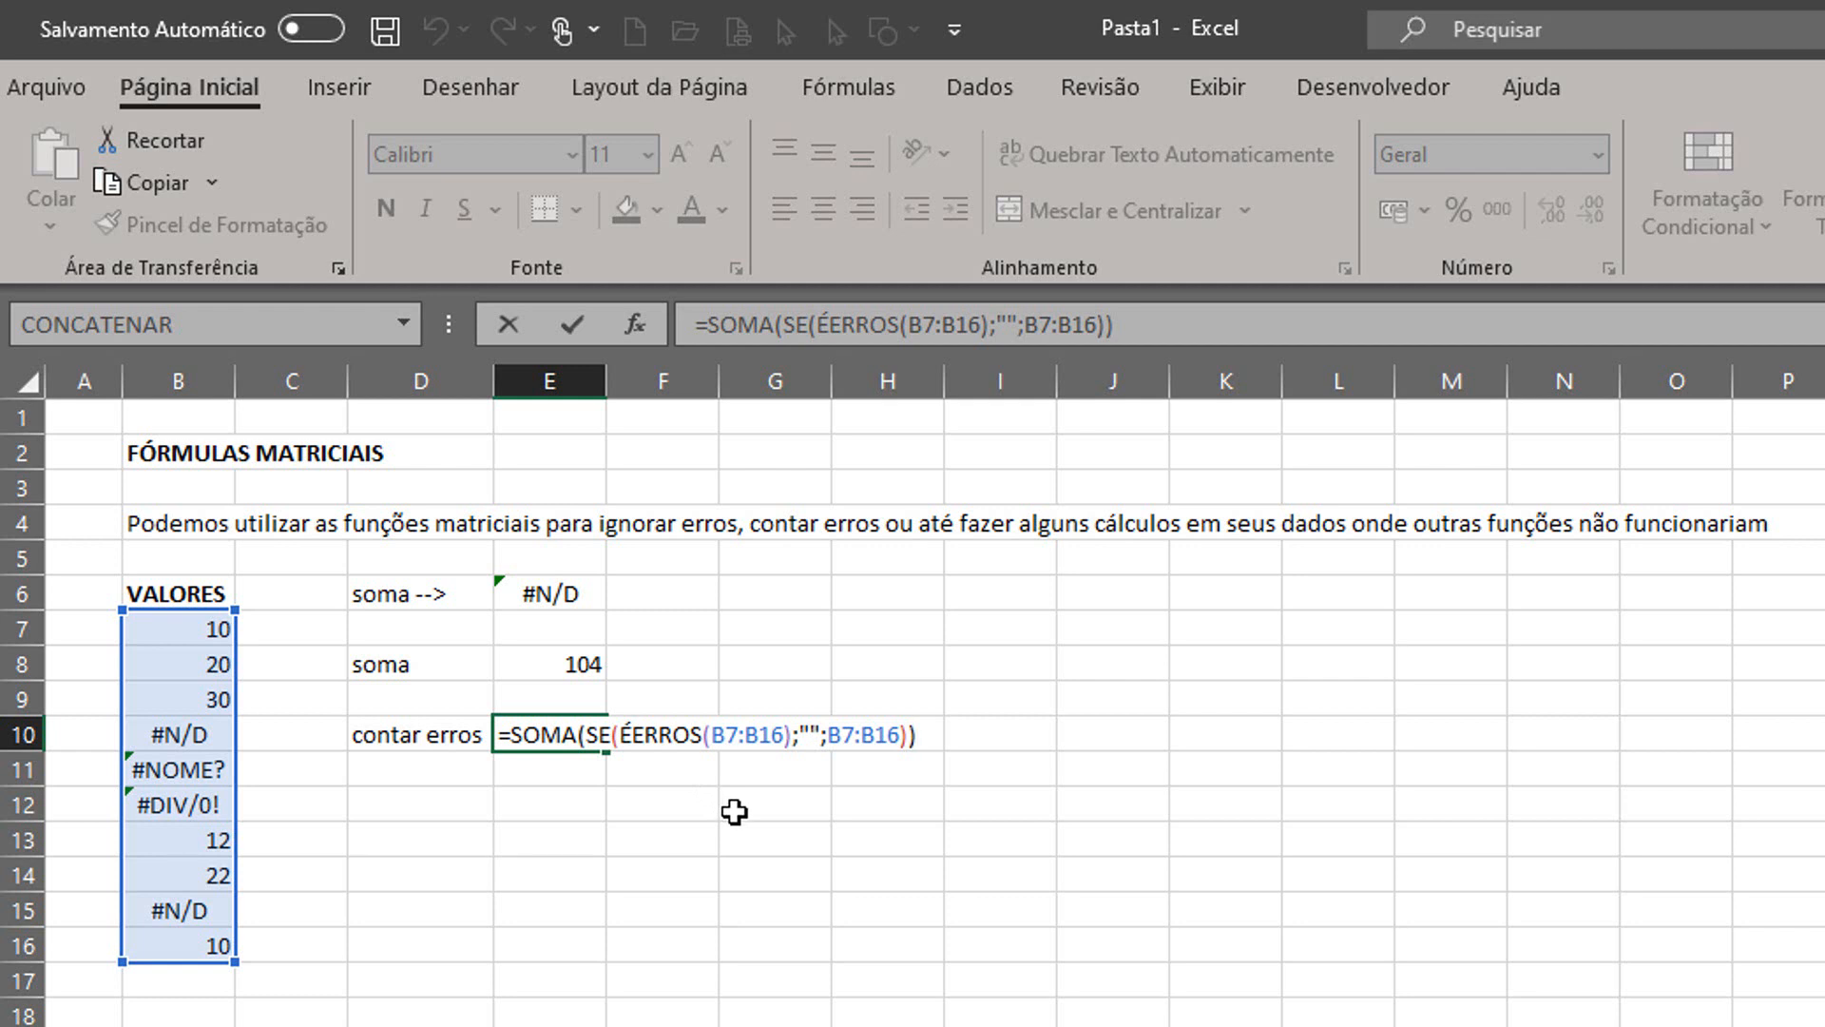
key("ctrl+Return")
key("F2")
double_click(806, 736)
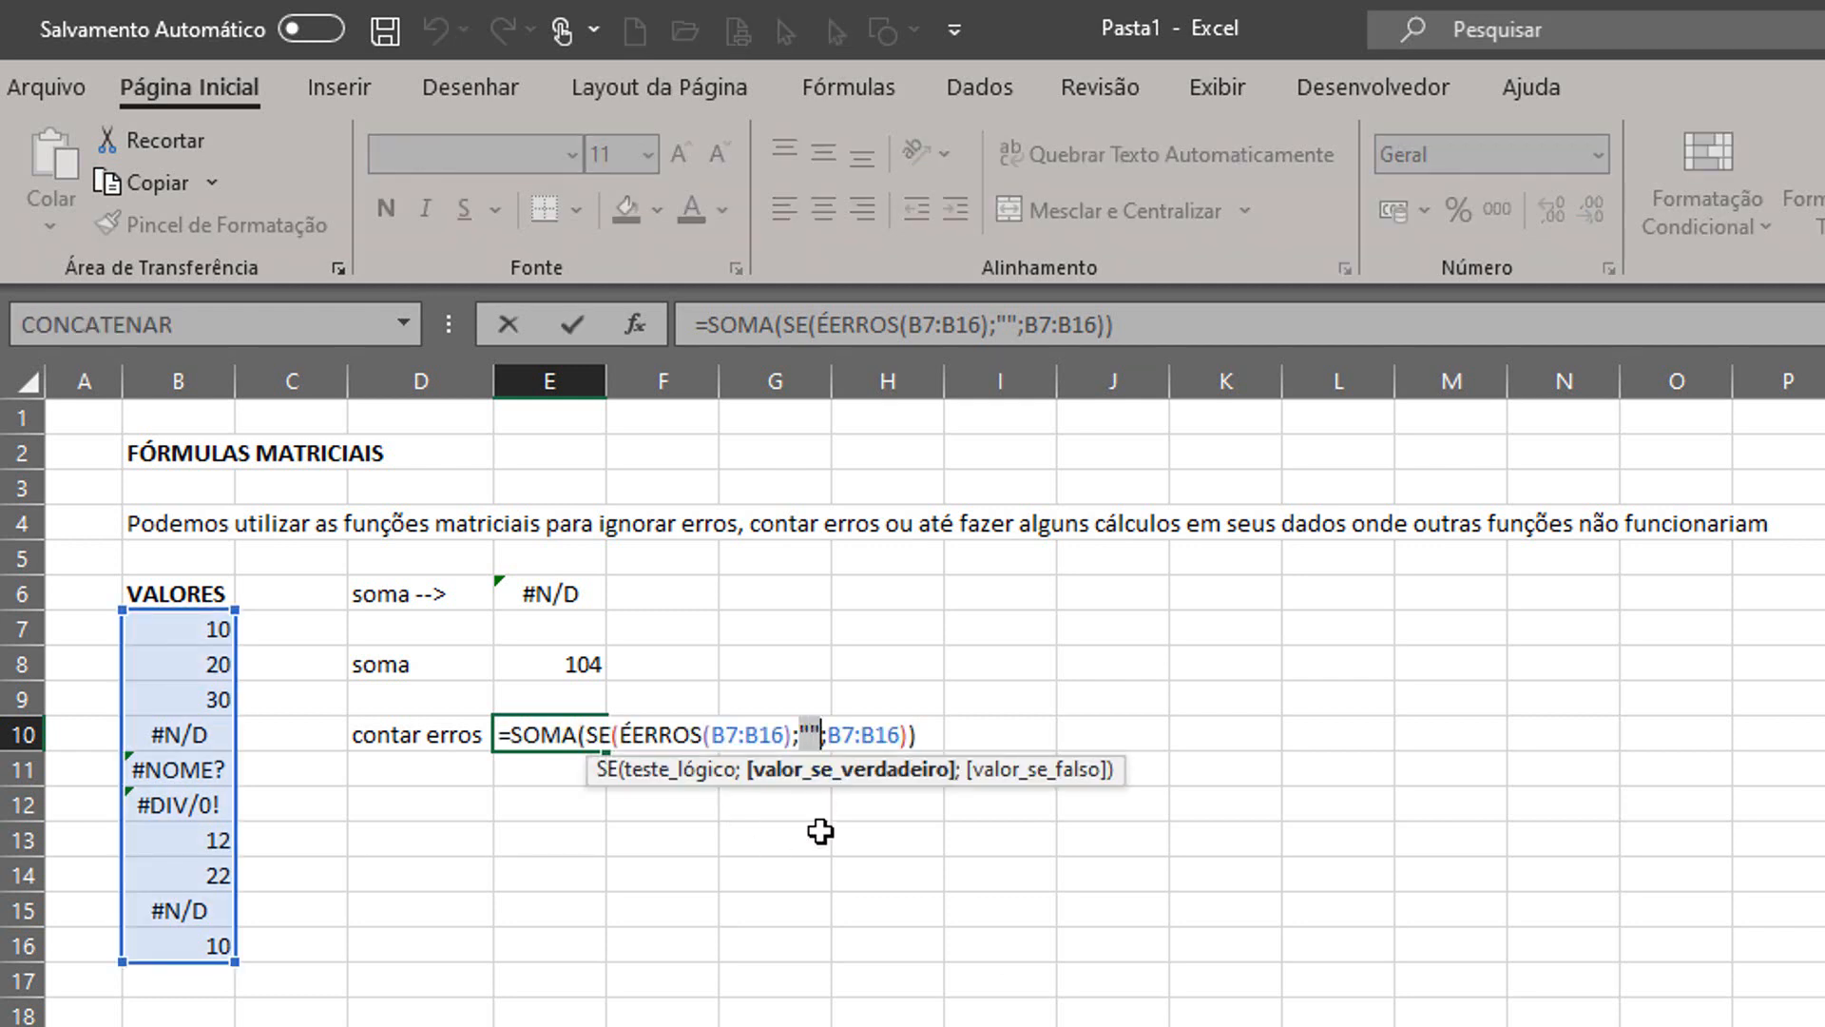
type("1")
- Replace the false value B7:B16 of the SE in E10 with 0 and commit the formula
key("Right")
key("shift+Right")
key("shift+Right")
key("shift+Right")
key("shift+Right")
key("shift+Right")
key("shift+Right")
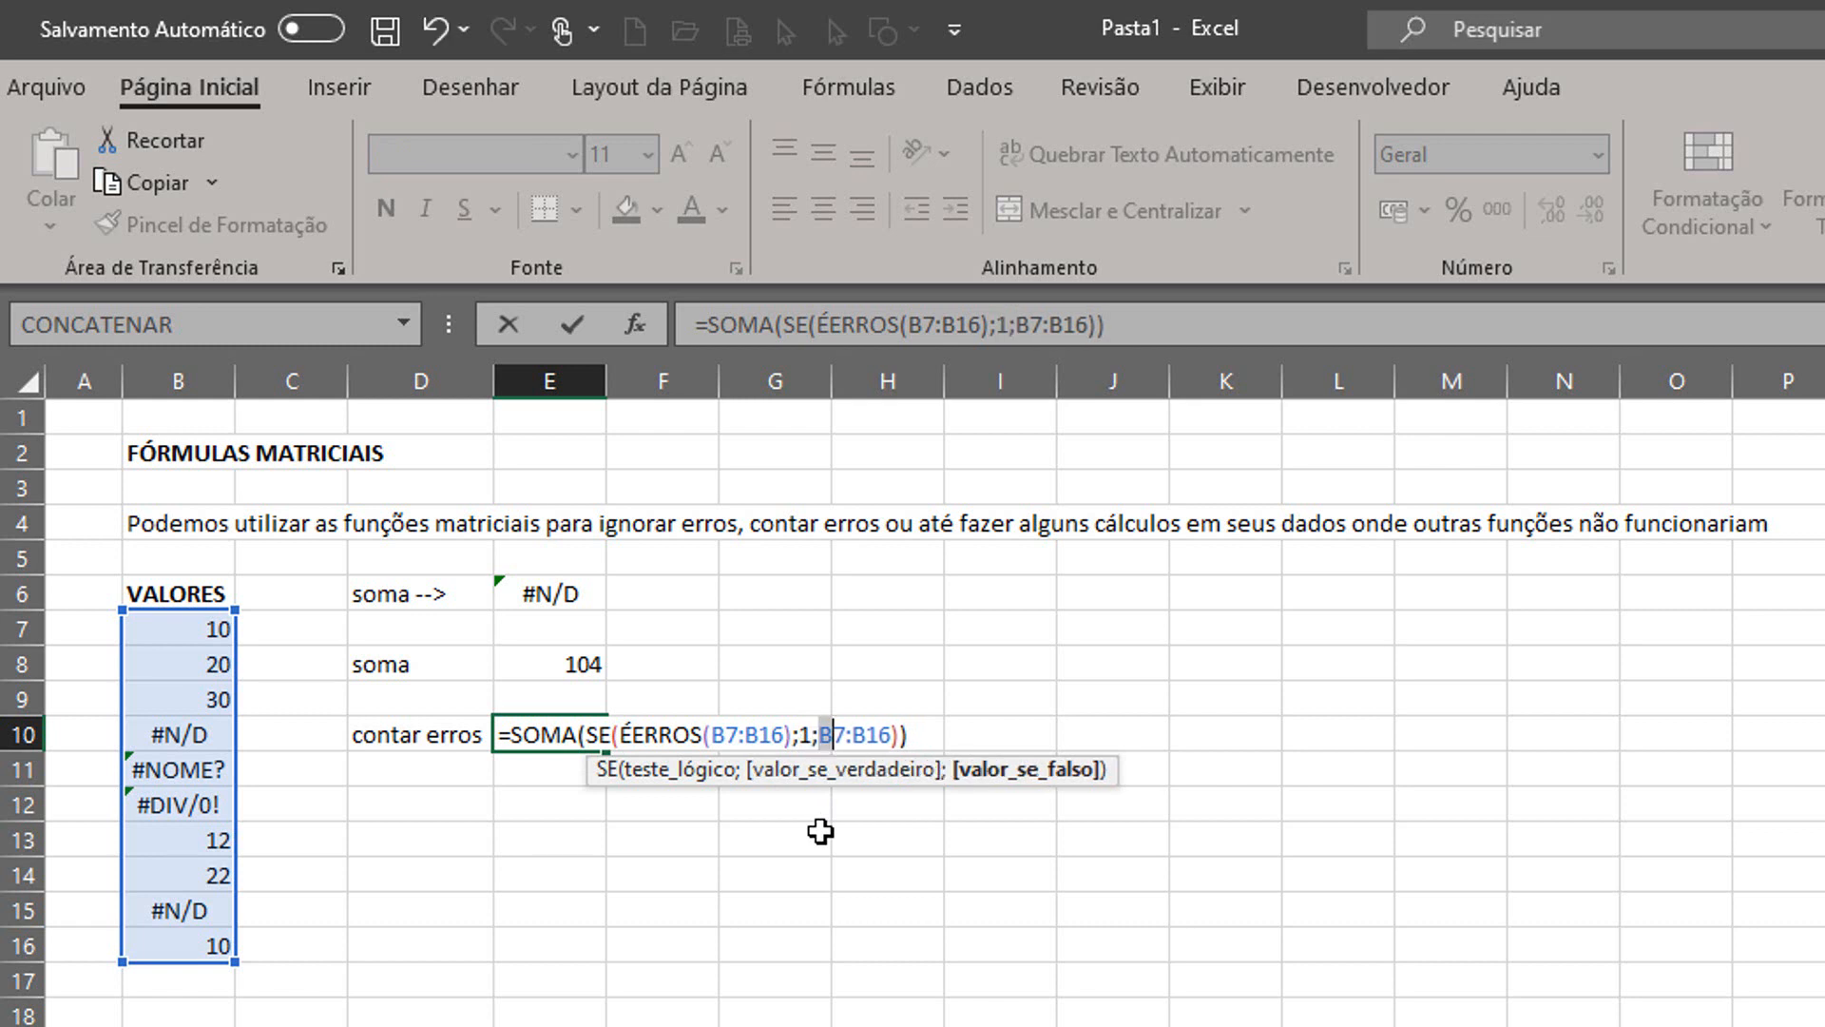
type("0")
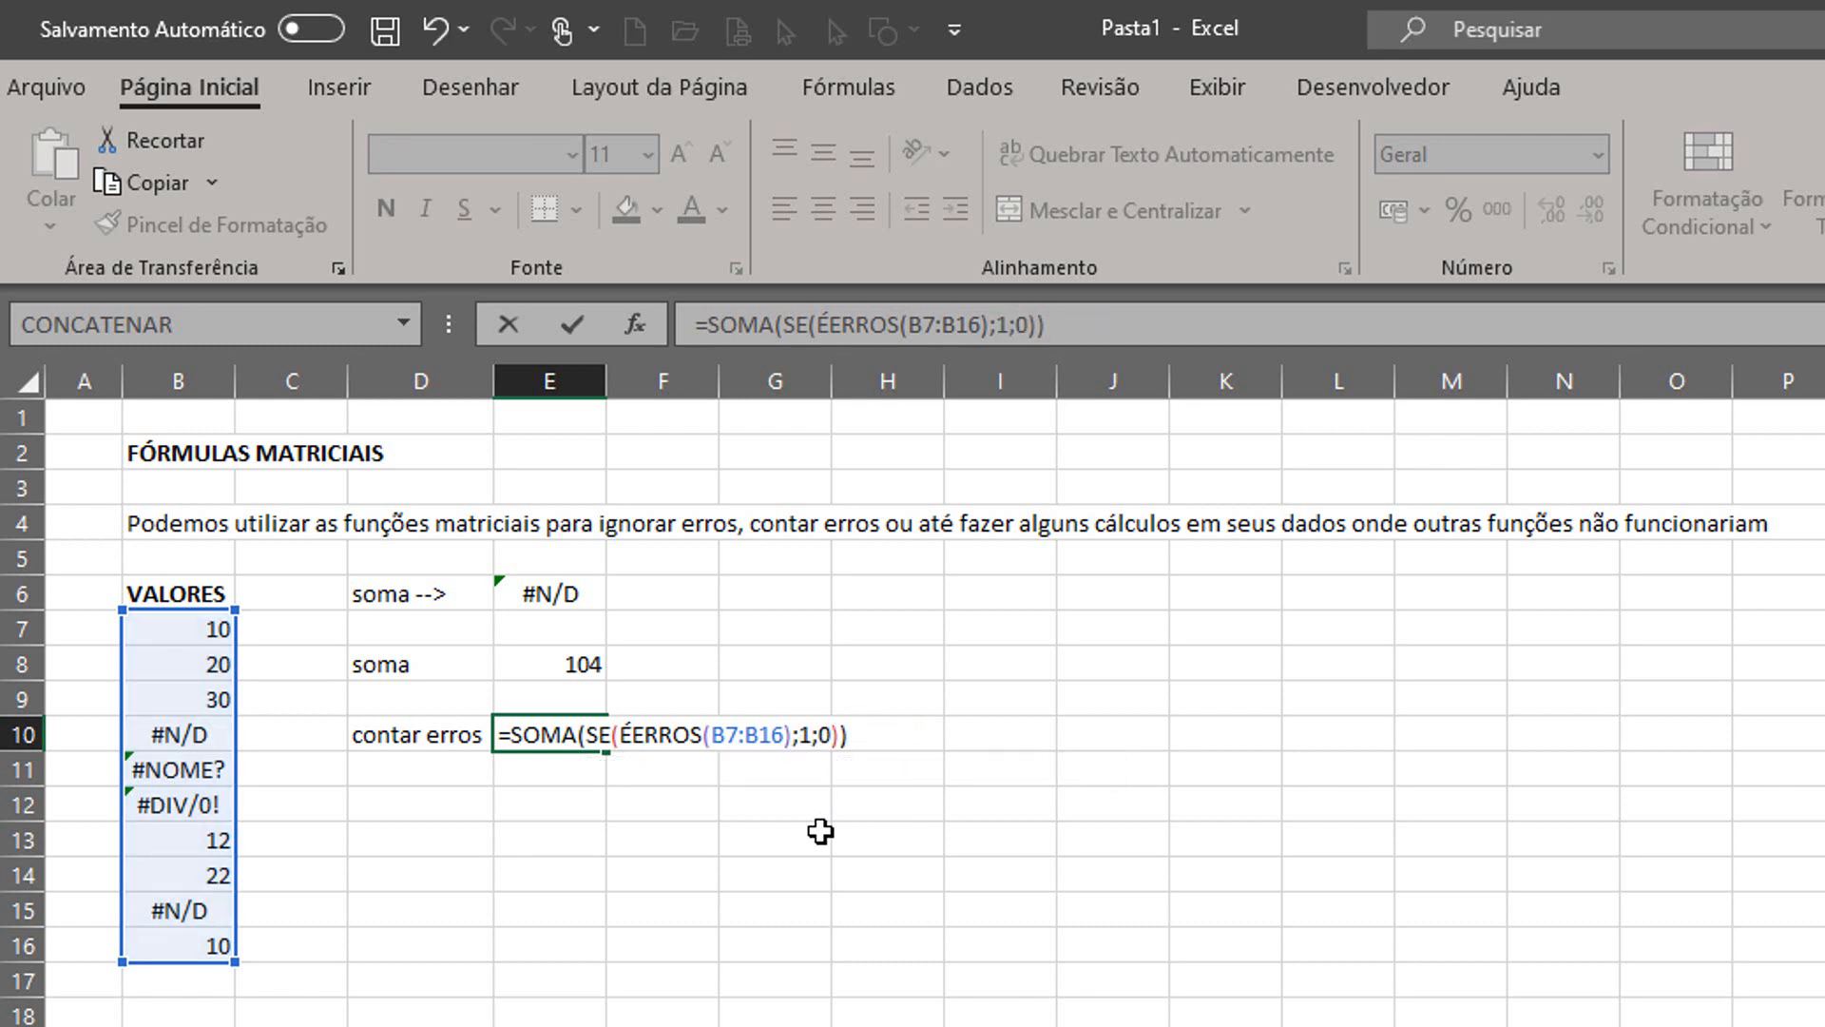
key("Return")
- Review the ÉERROS test and the true value of the SE inside cell E10's error-counting formula
key("Up")
key("F2")
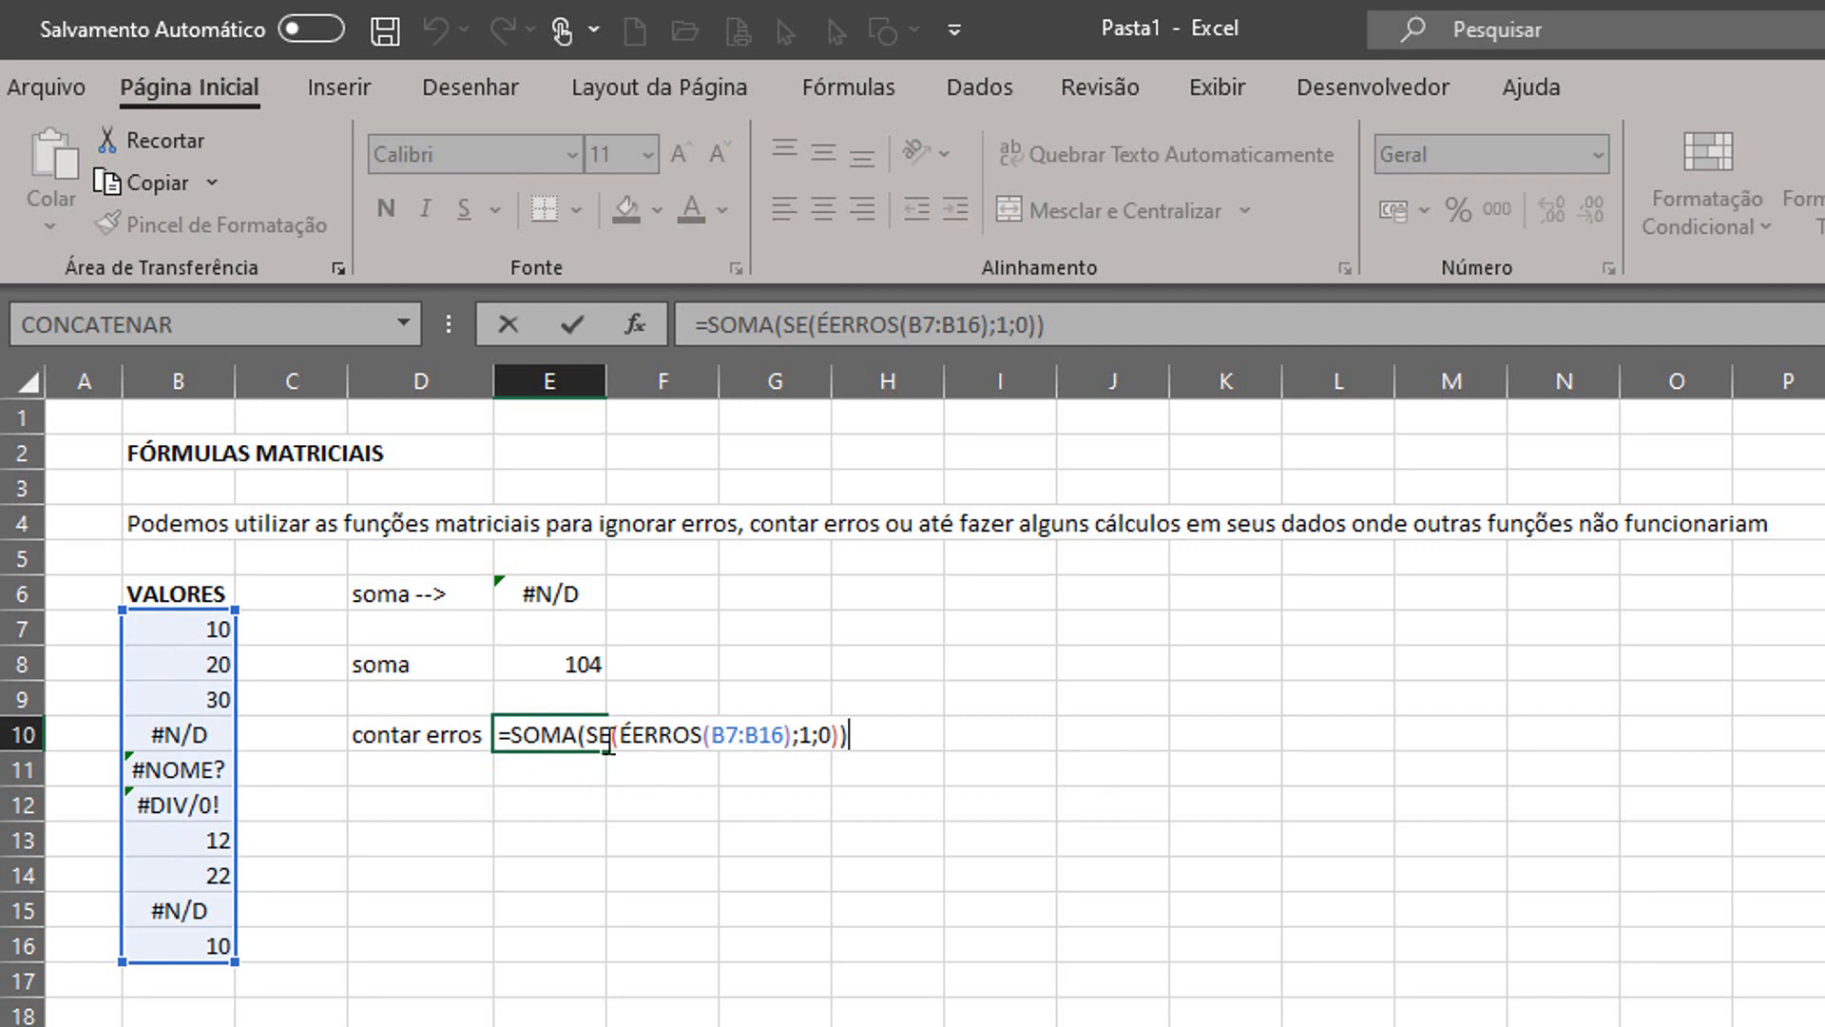
left_click_drag(631, 735, 672, 735)
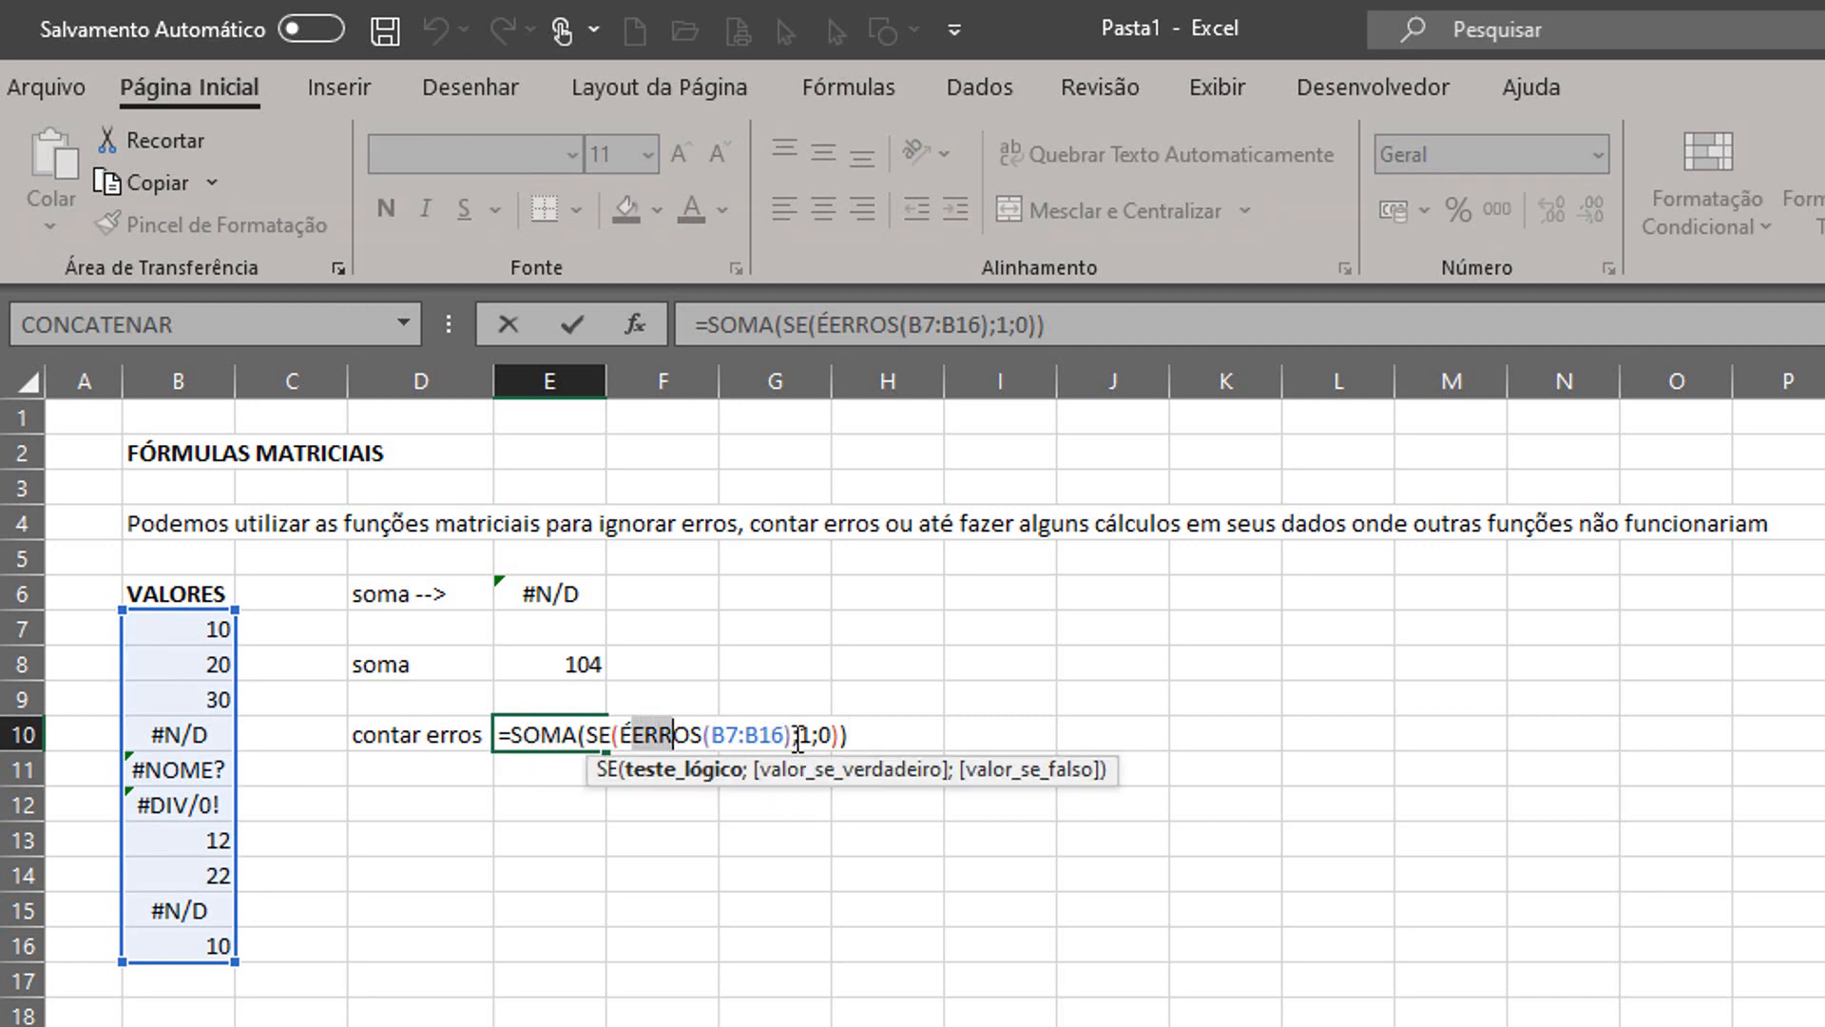
left_click_drag(798, 738, 813, 739)
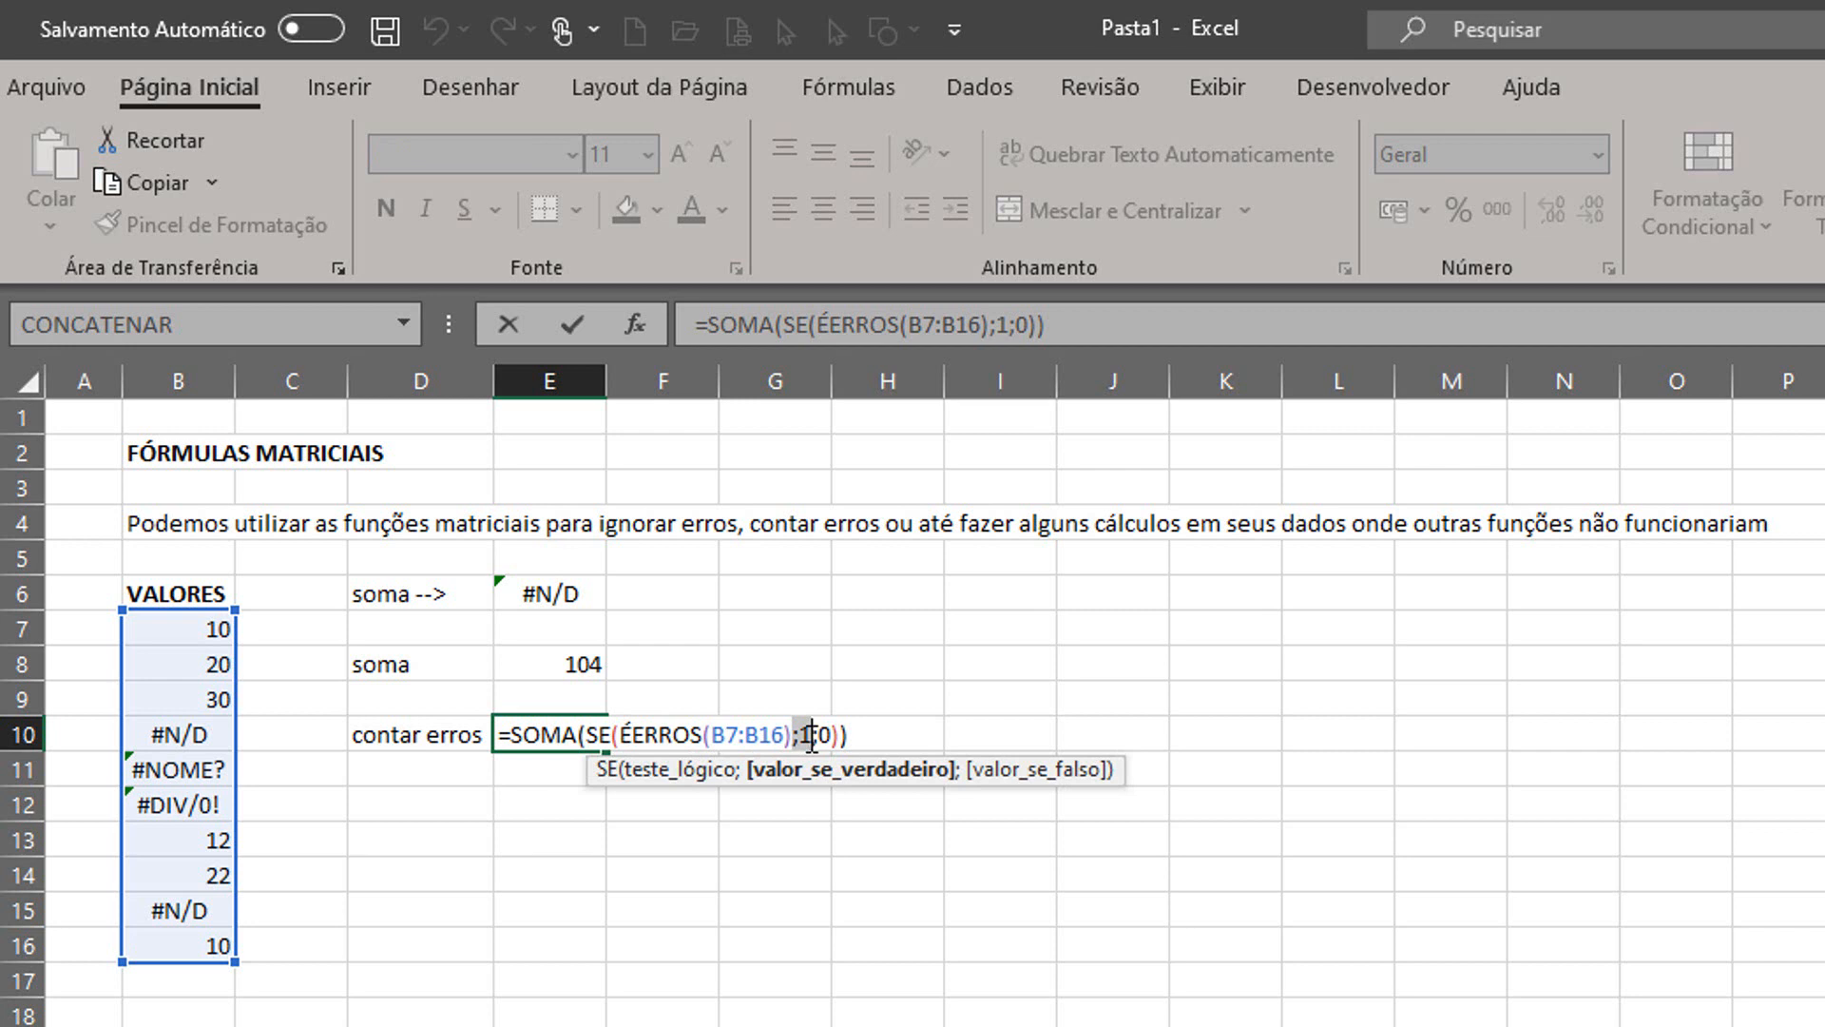
left_click(480, 803)
left_click(583, 737)
- Check the error cells B10, B11, B12 and B15 in the VALORES list against the error count
left_click(211, 740)
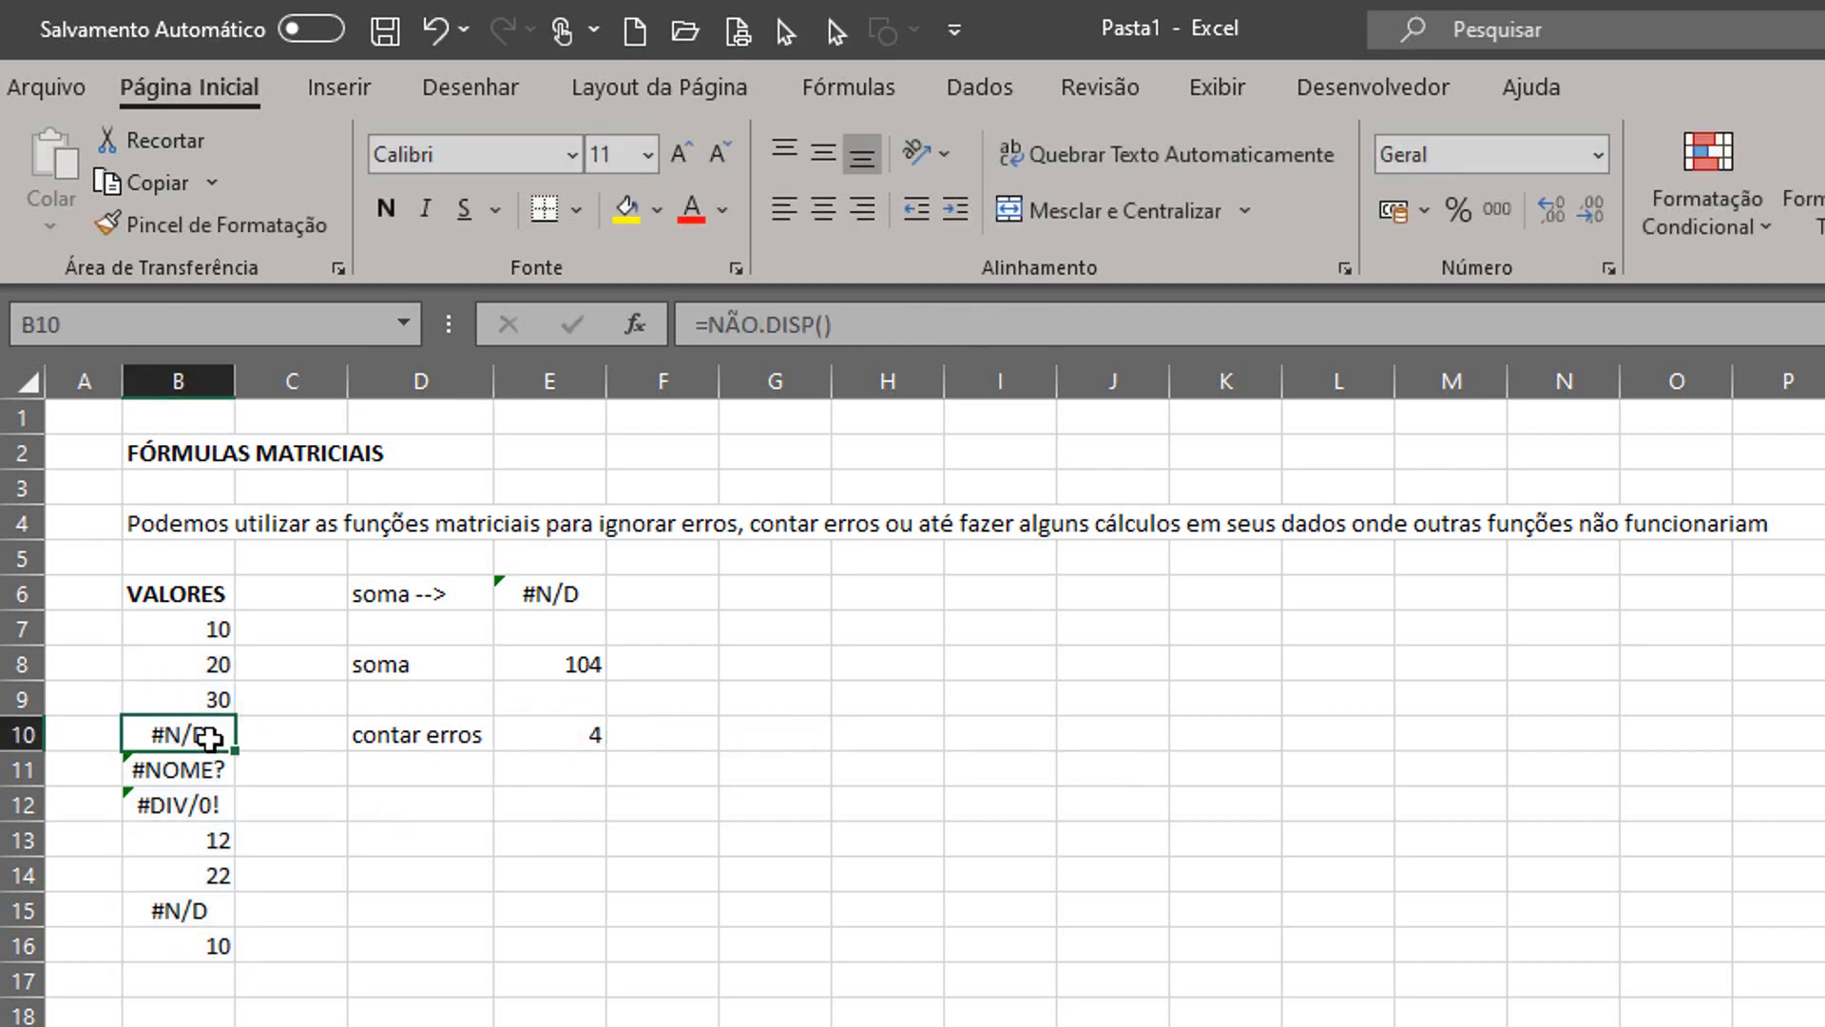
left_click(181, 772)
left_click(186, 804)
left_click(190, 908)
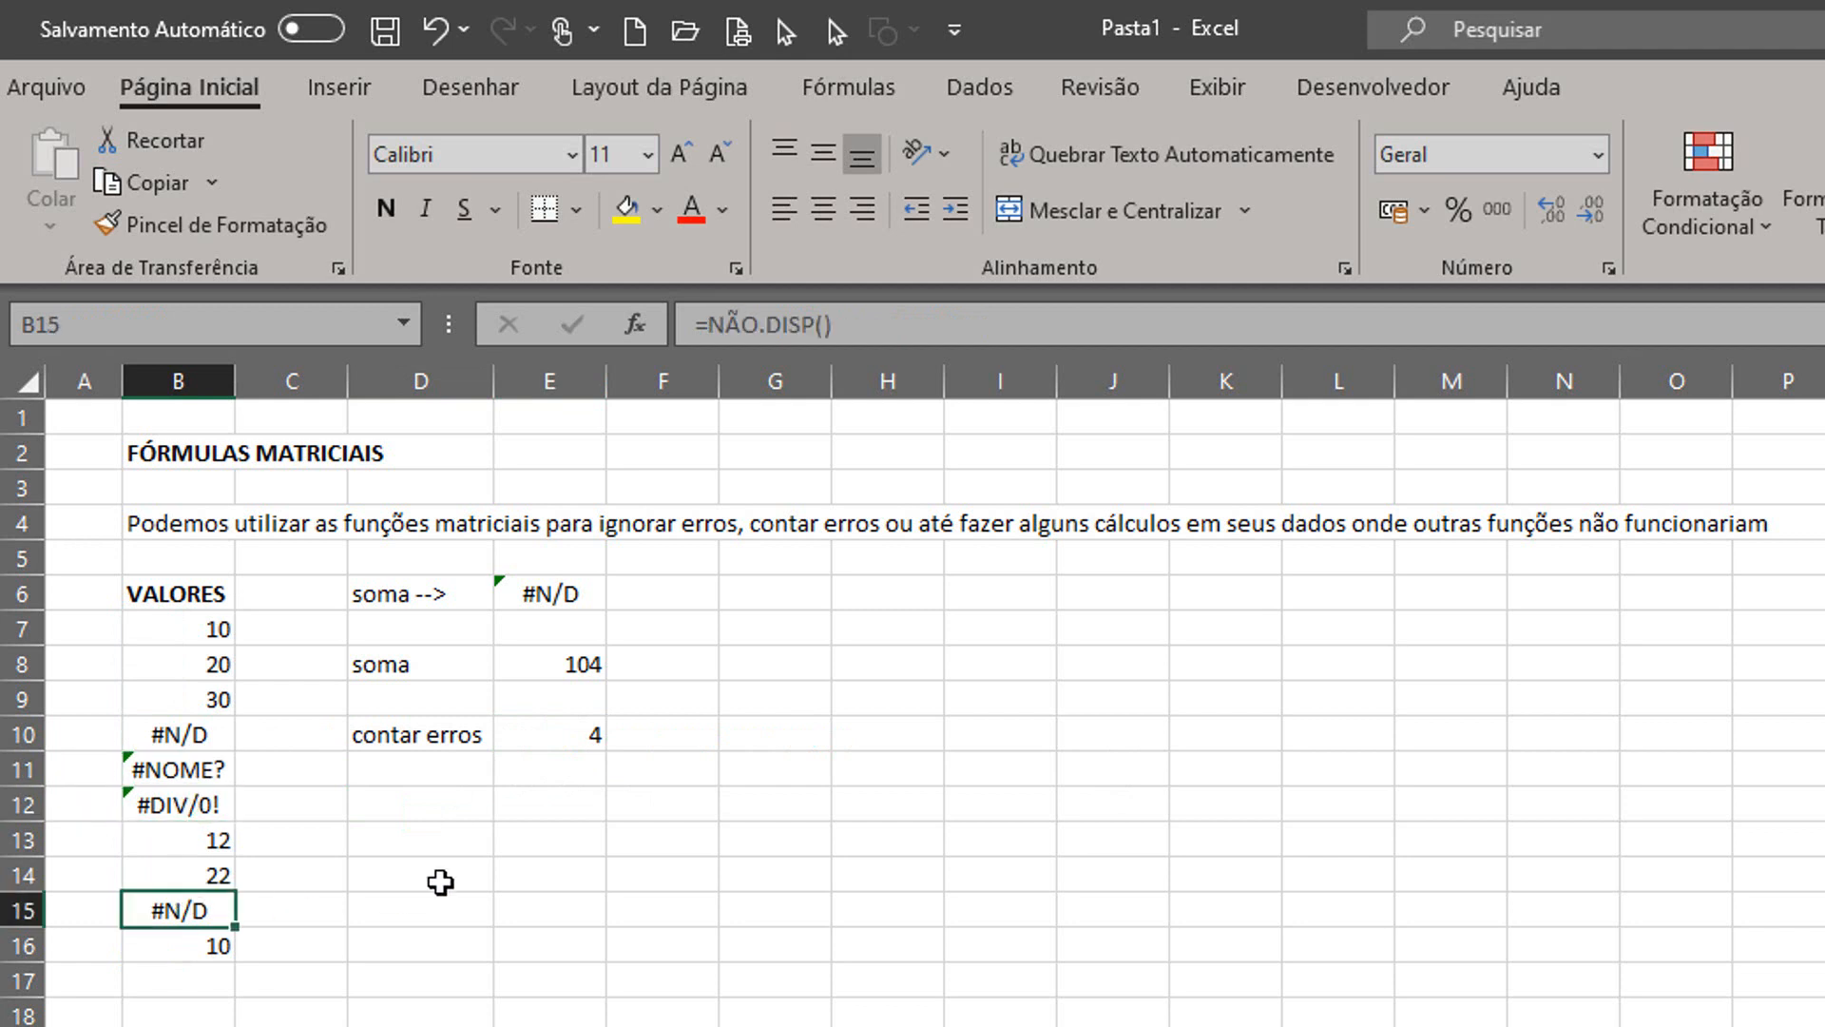
left_click(456, 803)
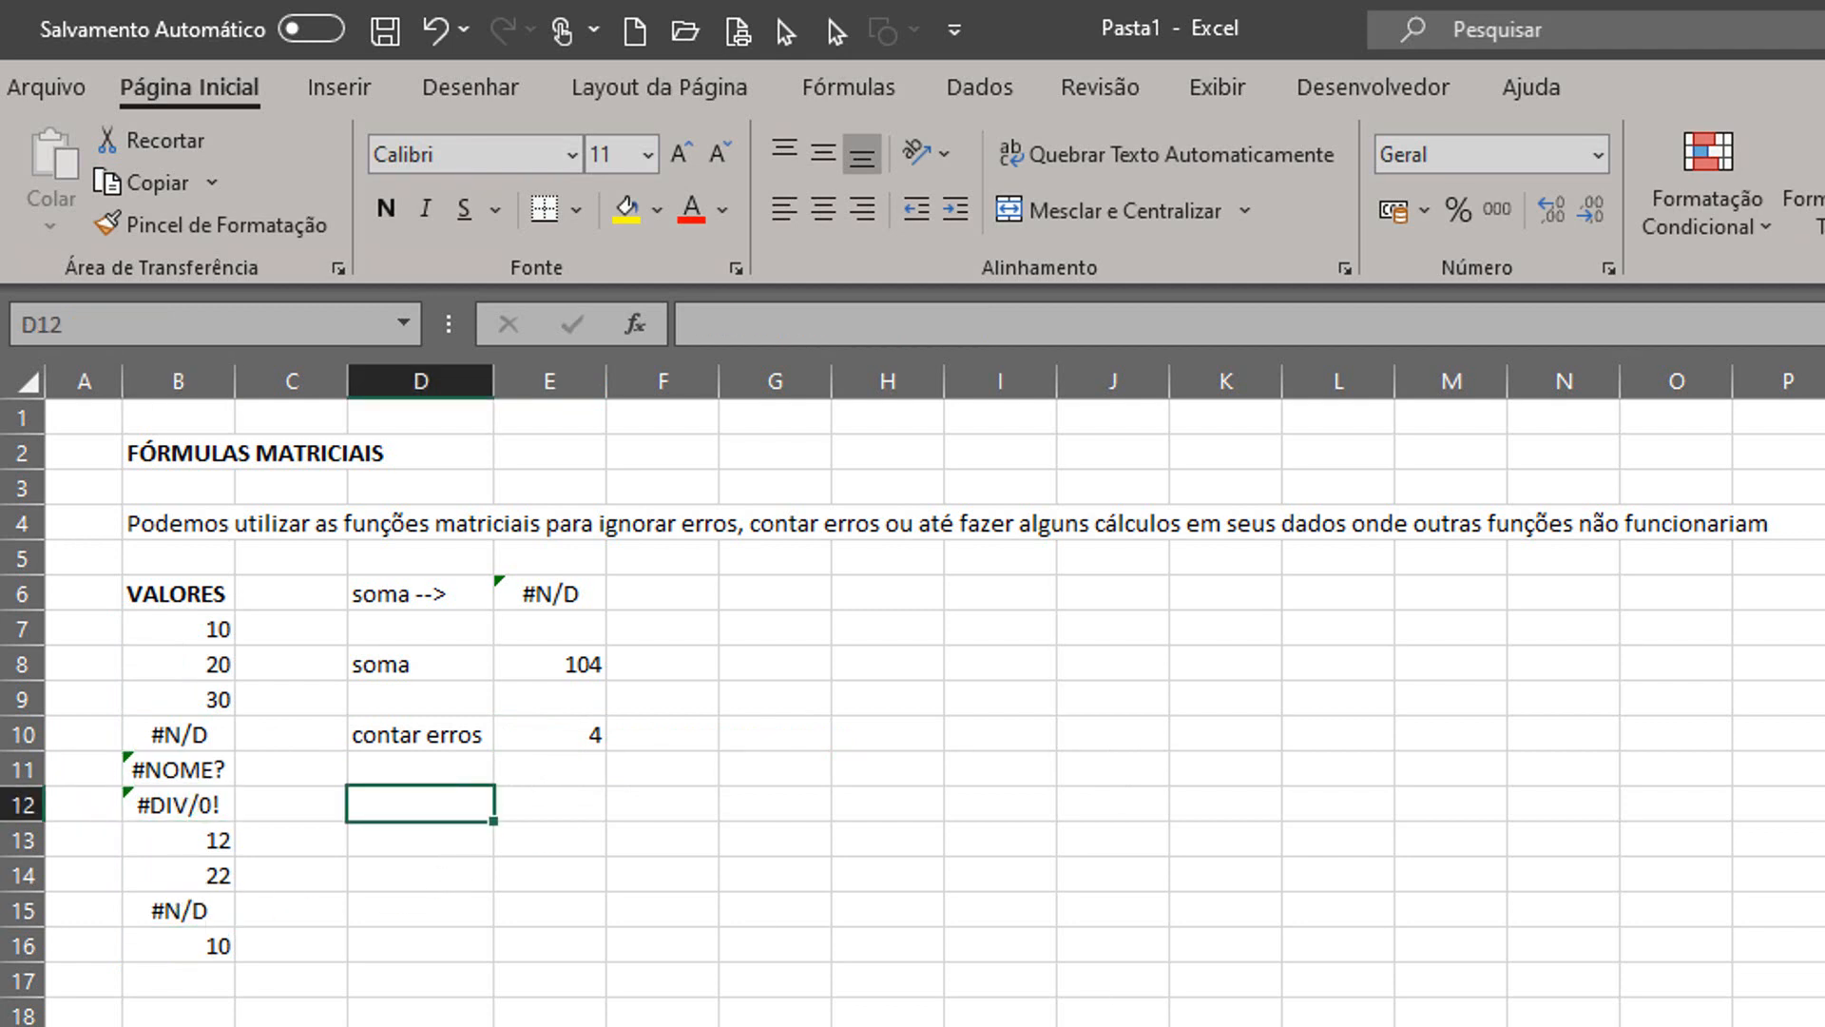
- Examine the FÓRMULATEXTO formulas in column Z one after another without changing them
double_click(1824, 1026)
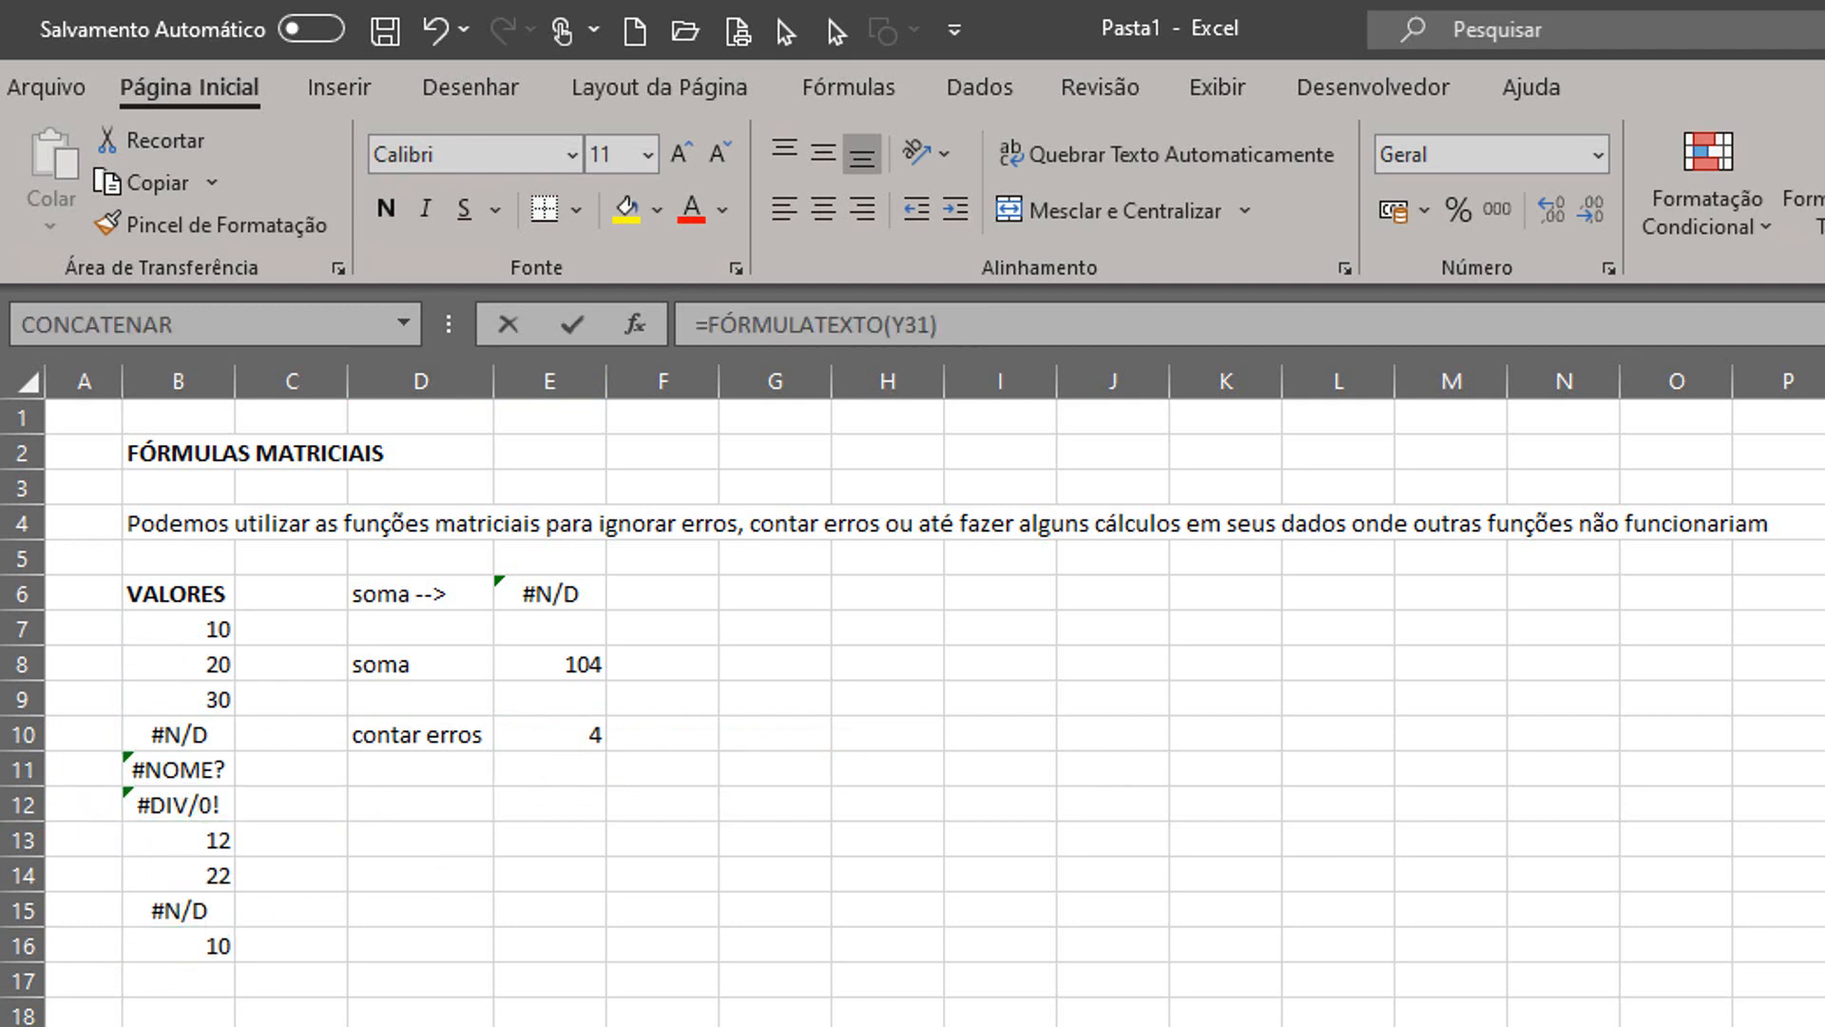
key("Escape")
double_click(1824, 1025)
key("Escape")
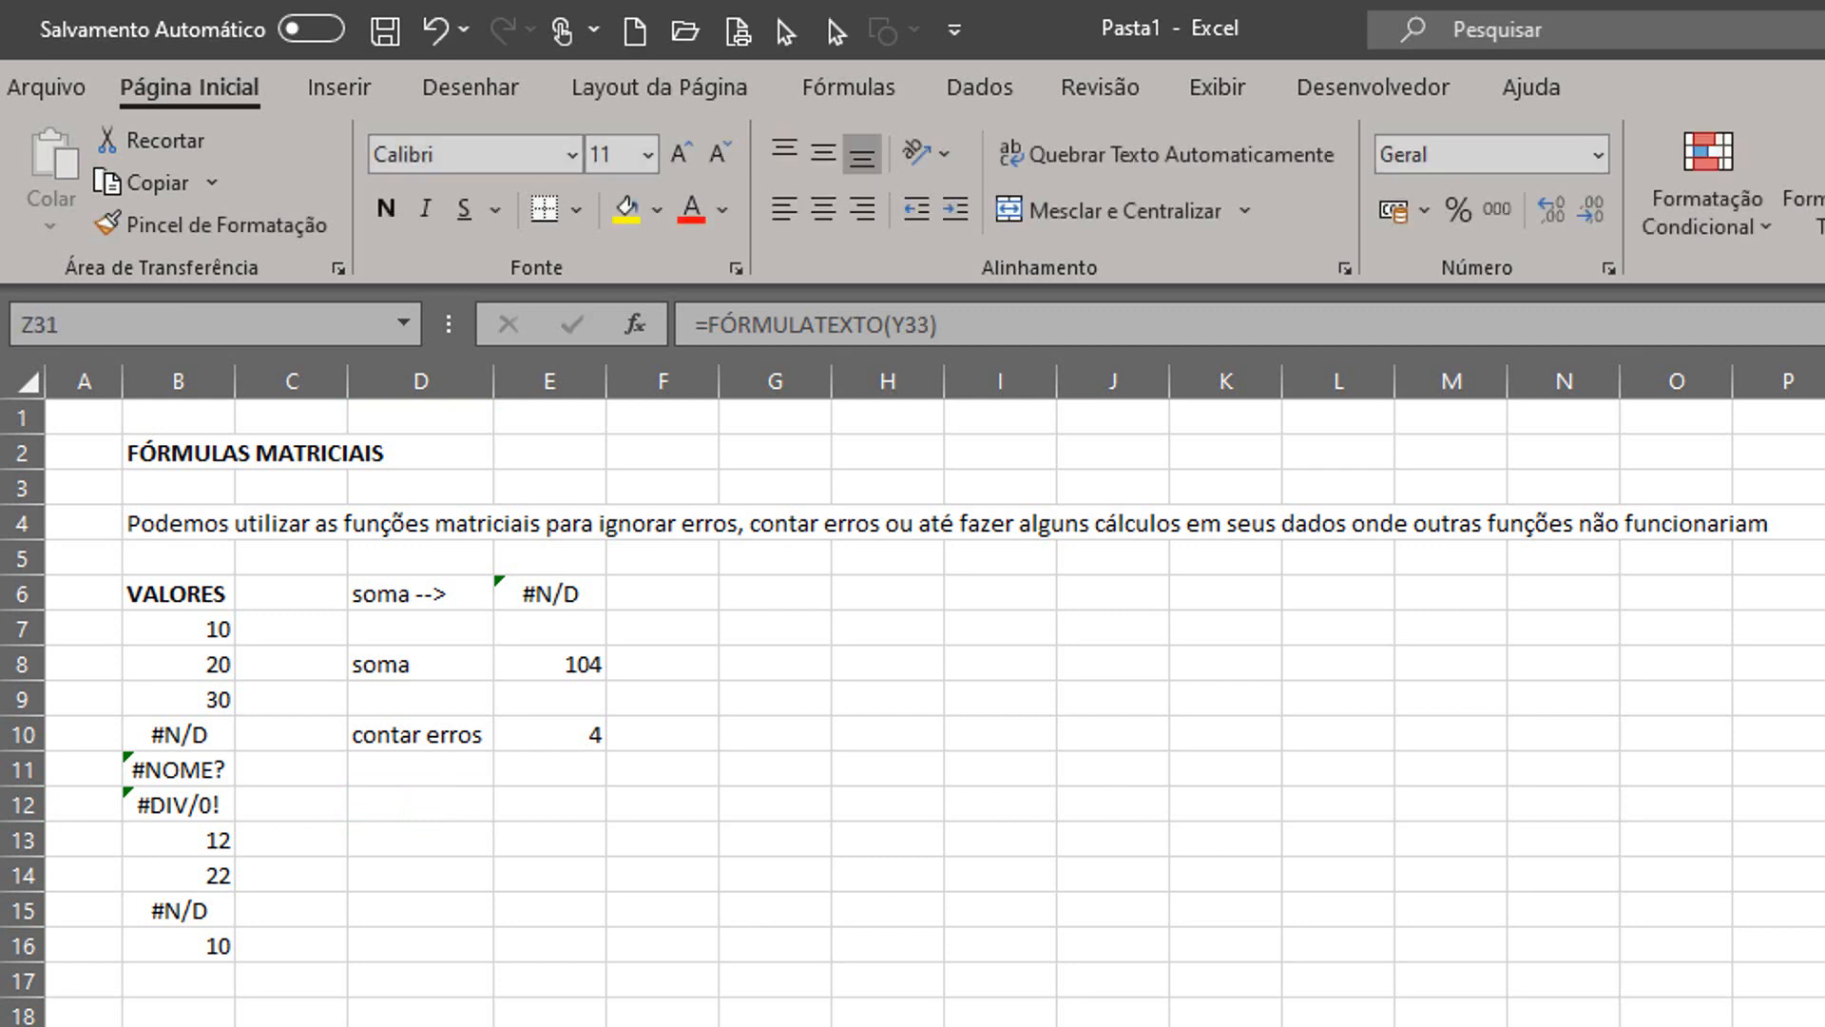
key("F2")
key("Return")
key("Down")
key("F2")
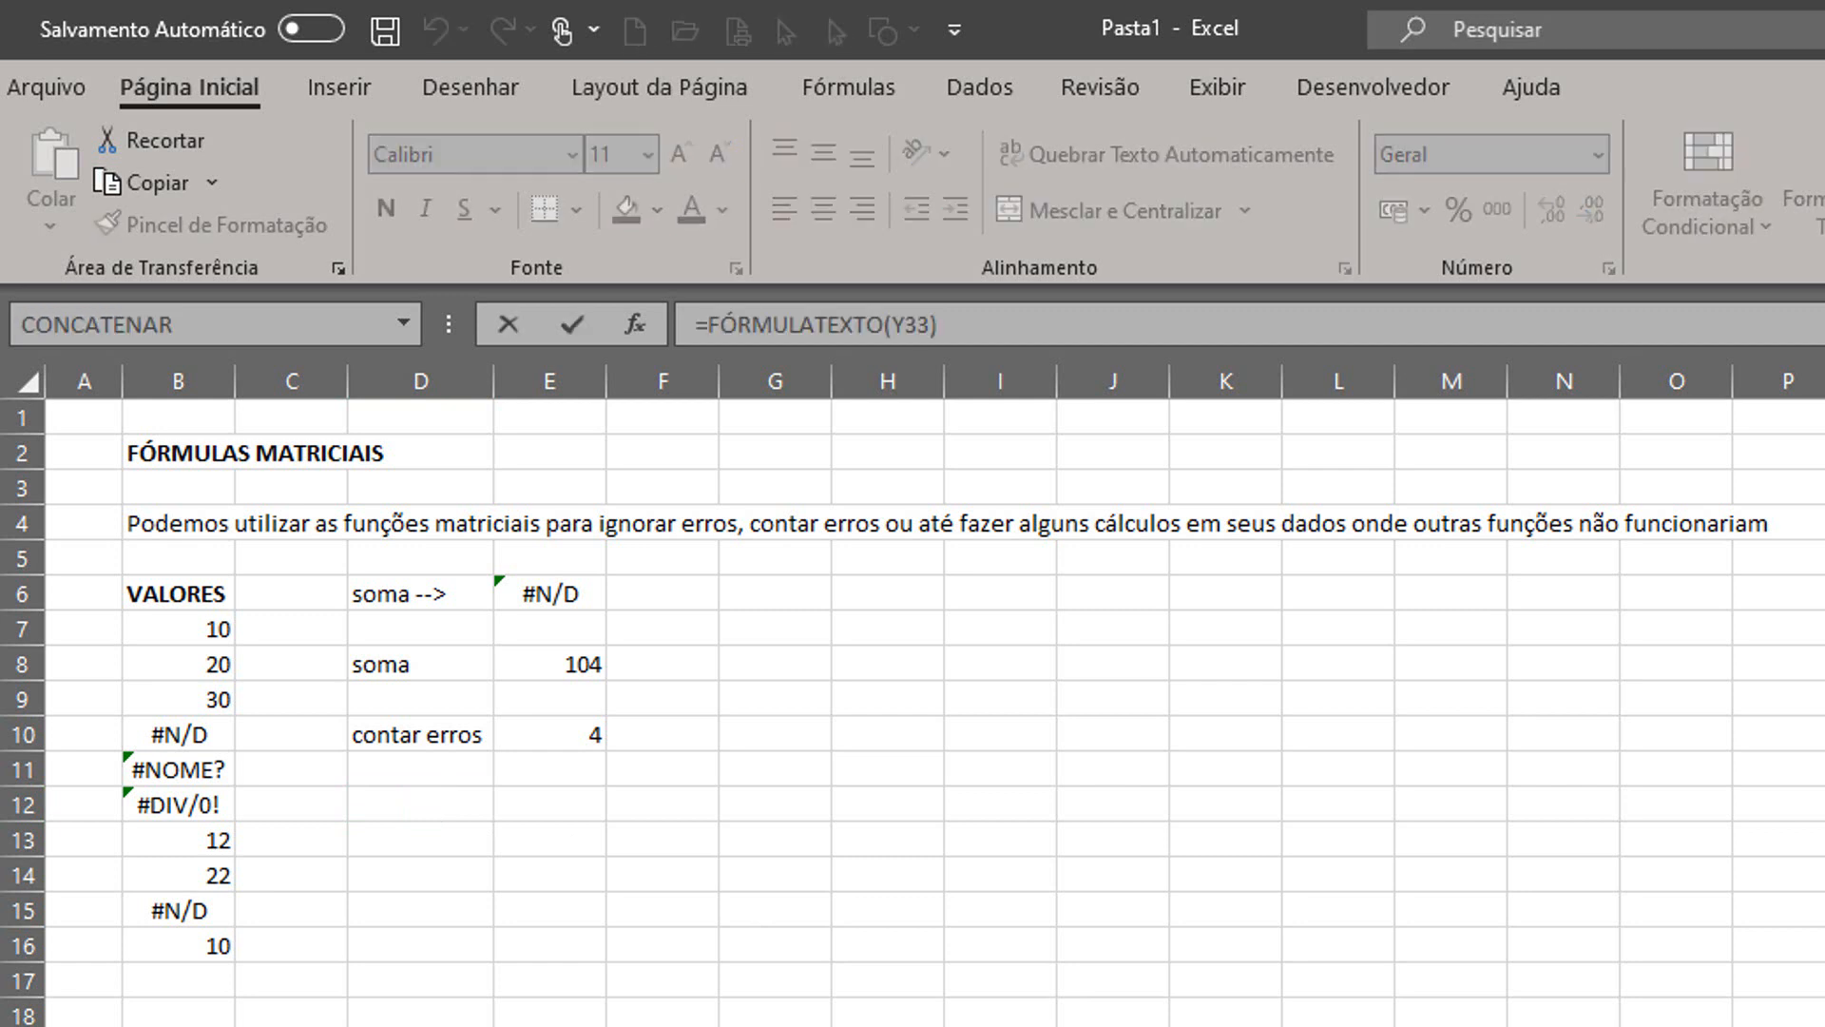
key("Return")
key("Down")
key("F2")
key("Return")
key("Down")
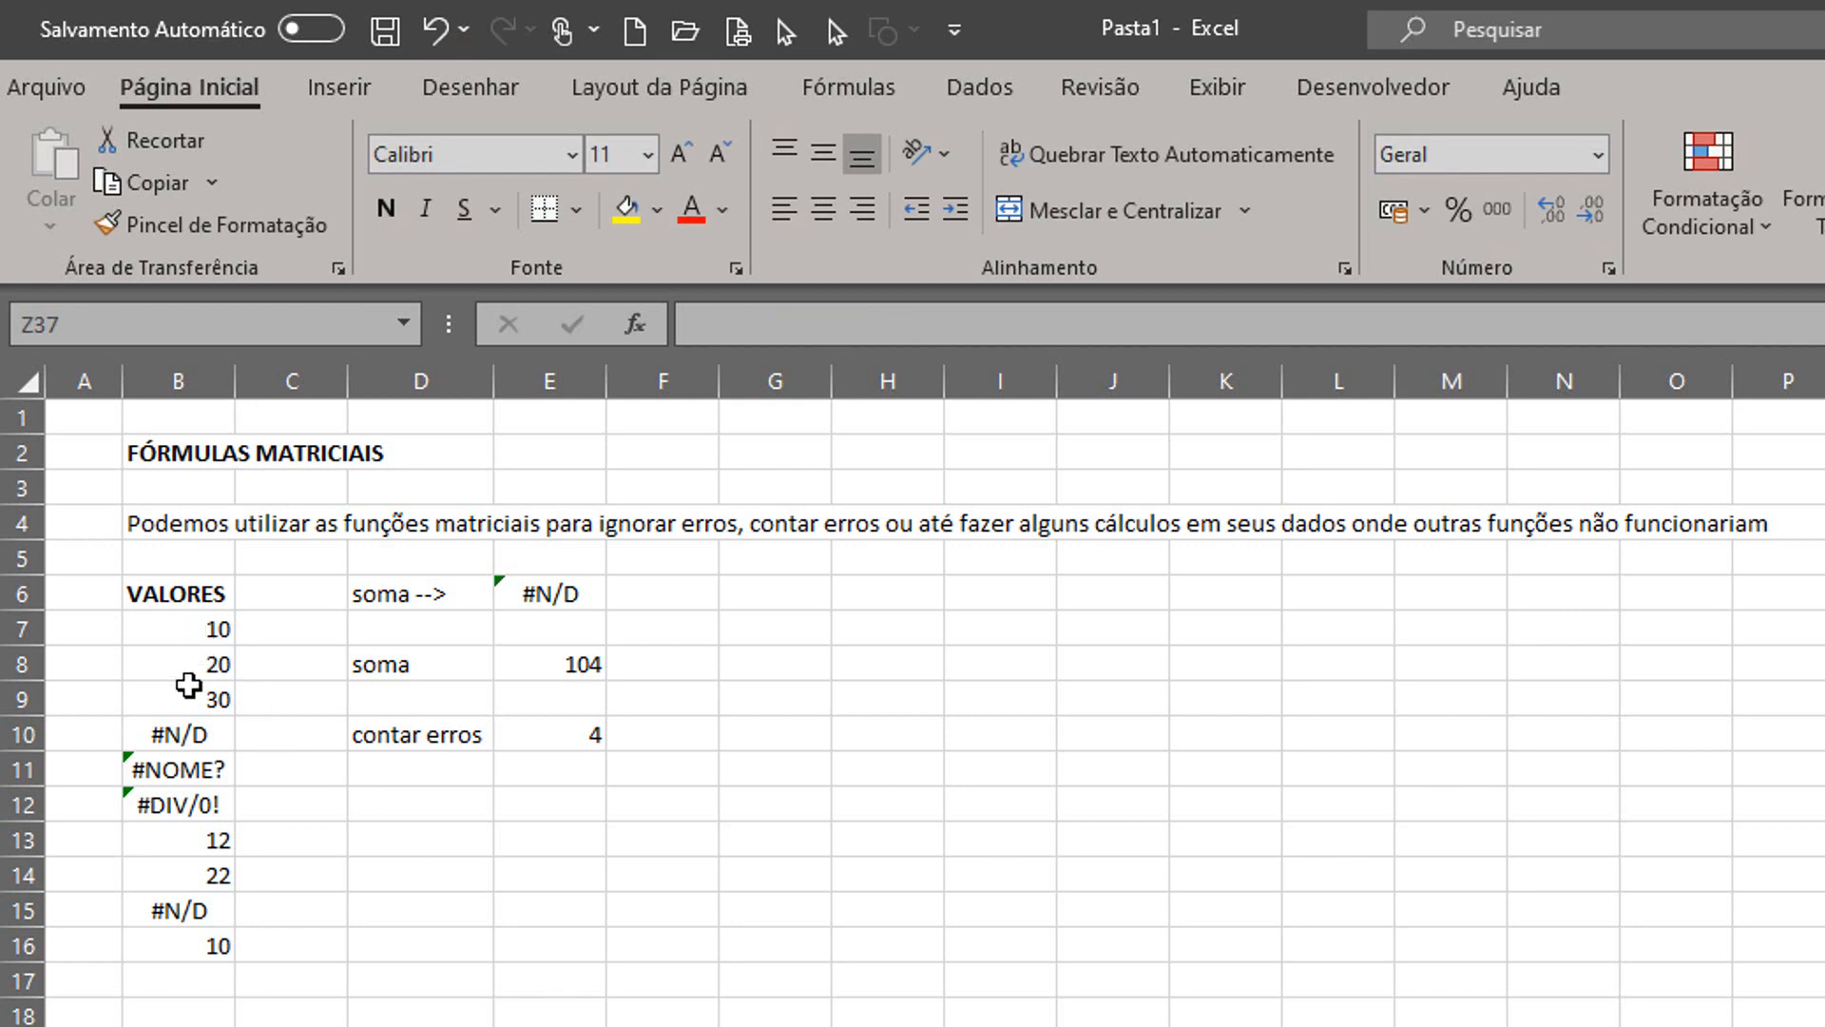
- Enter the label média in cell D12
left_click(424, 803)
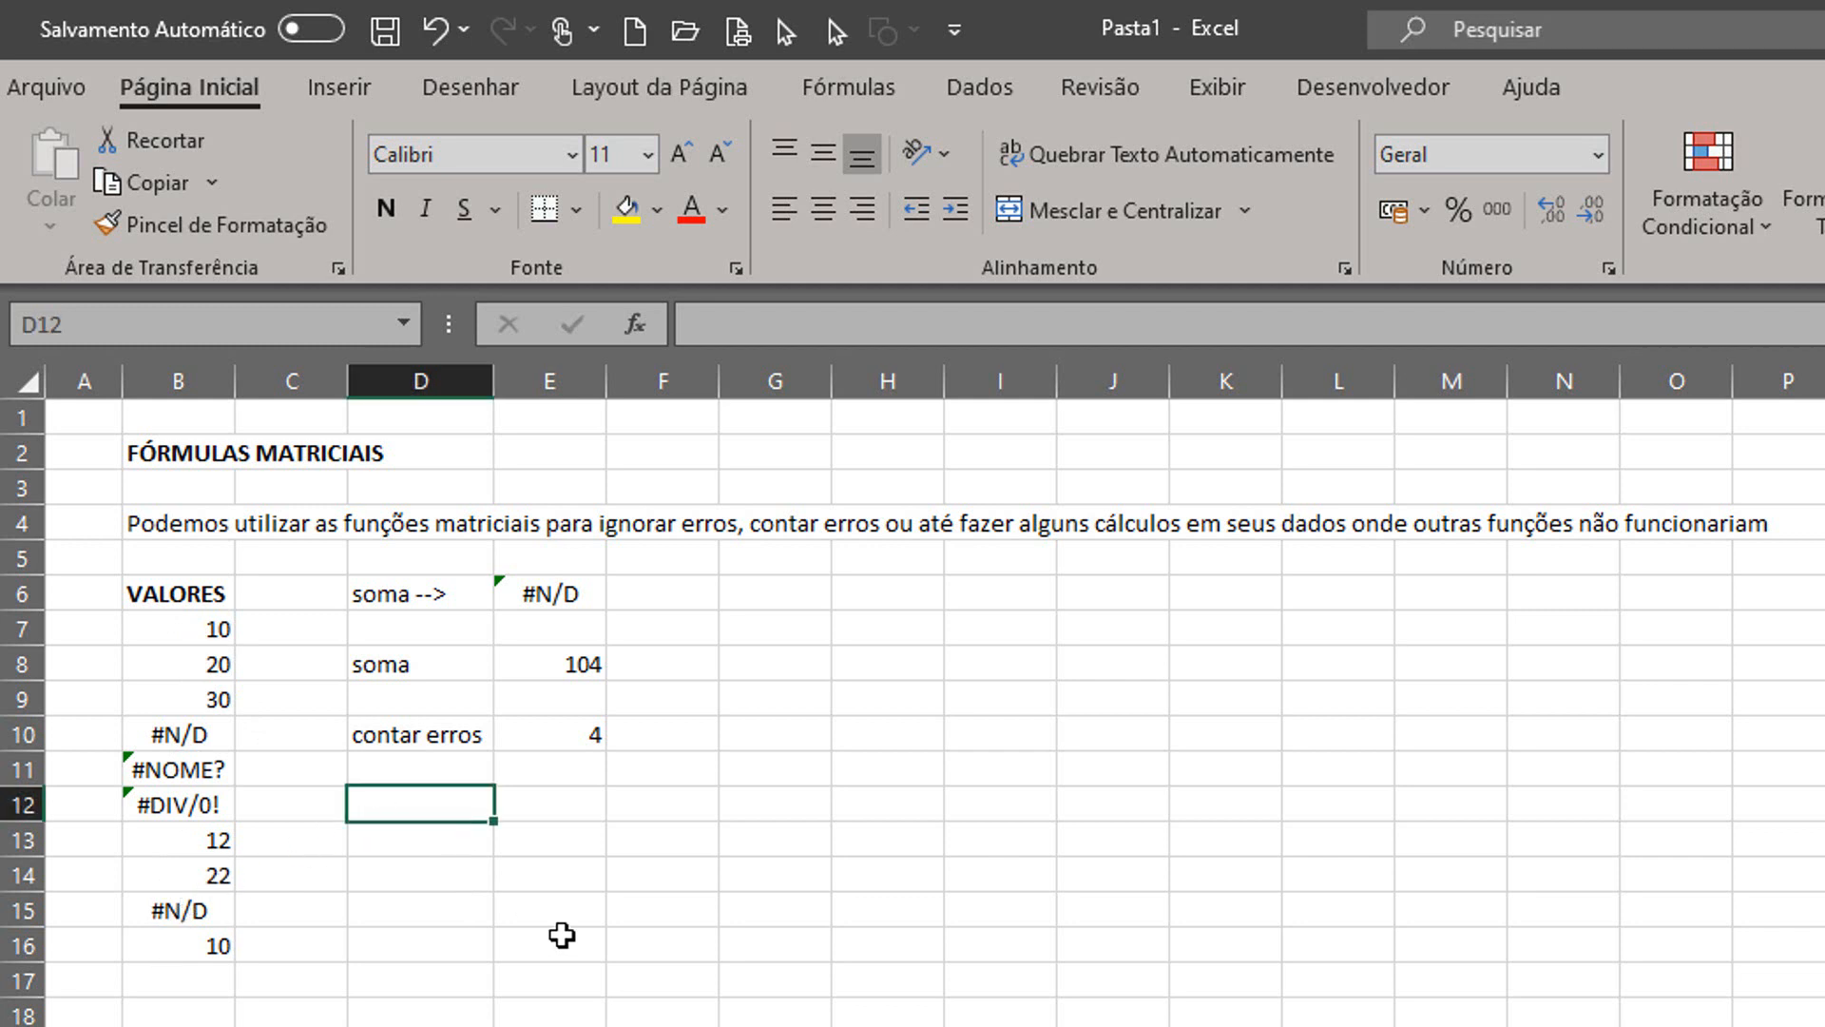
type("média")
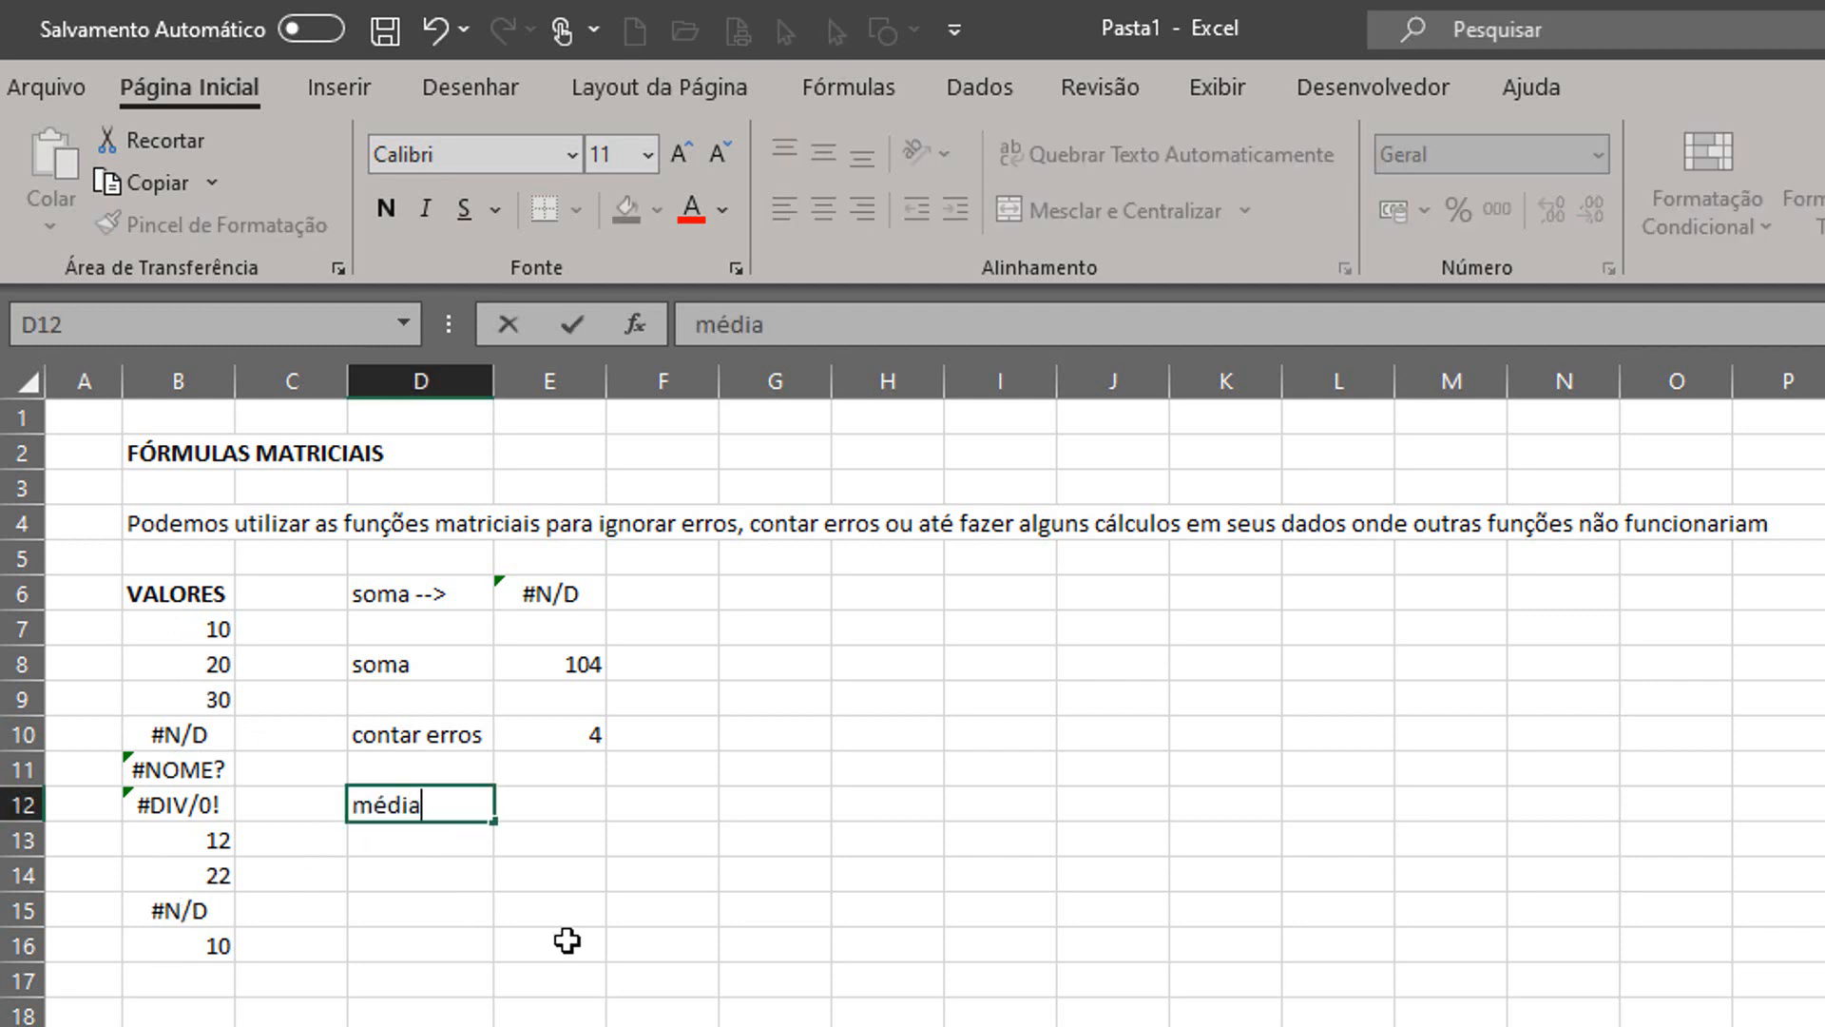
key("Tab")
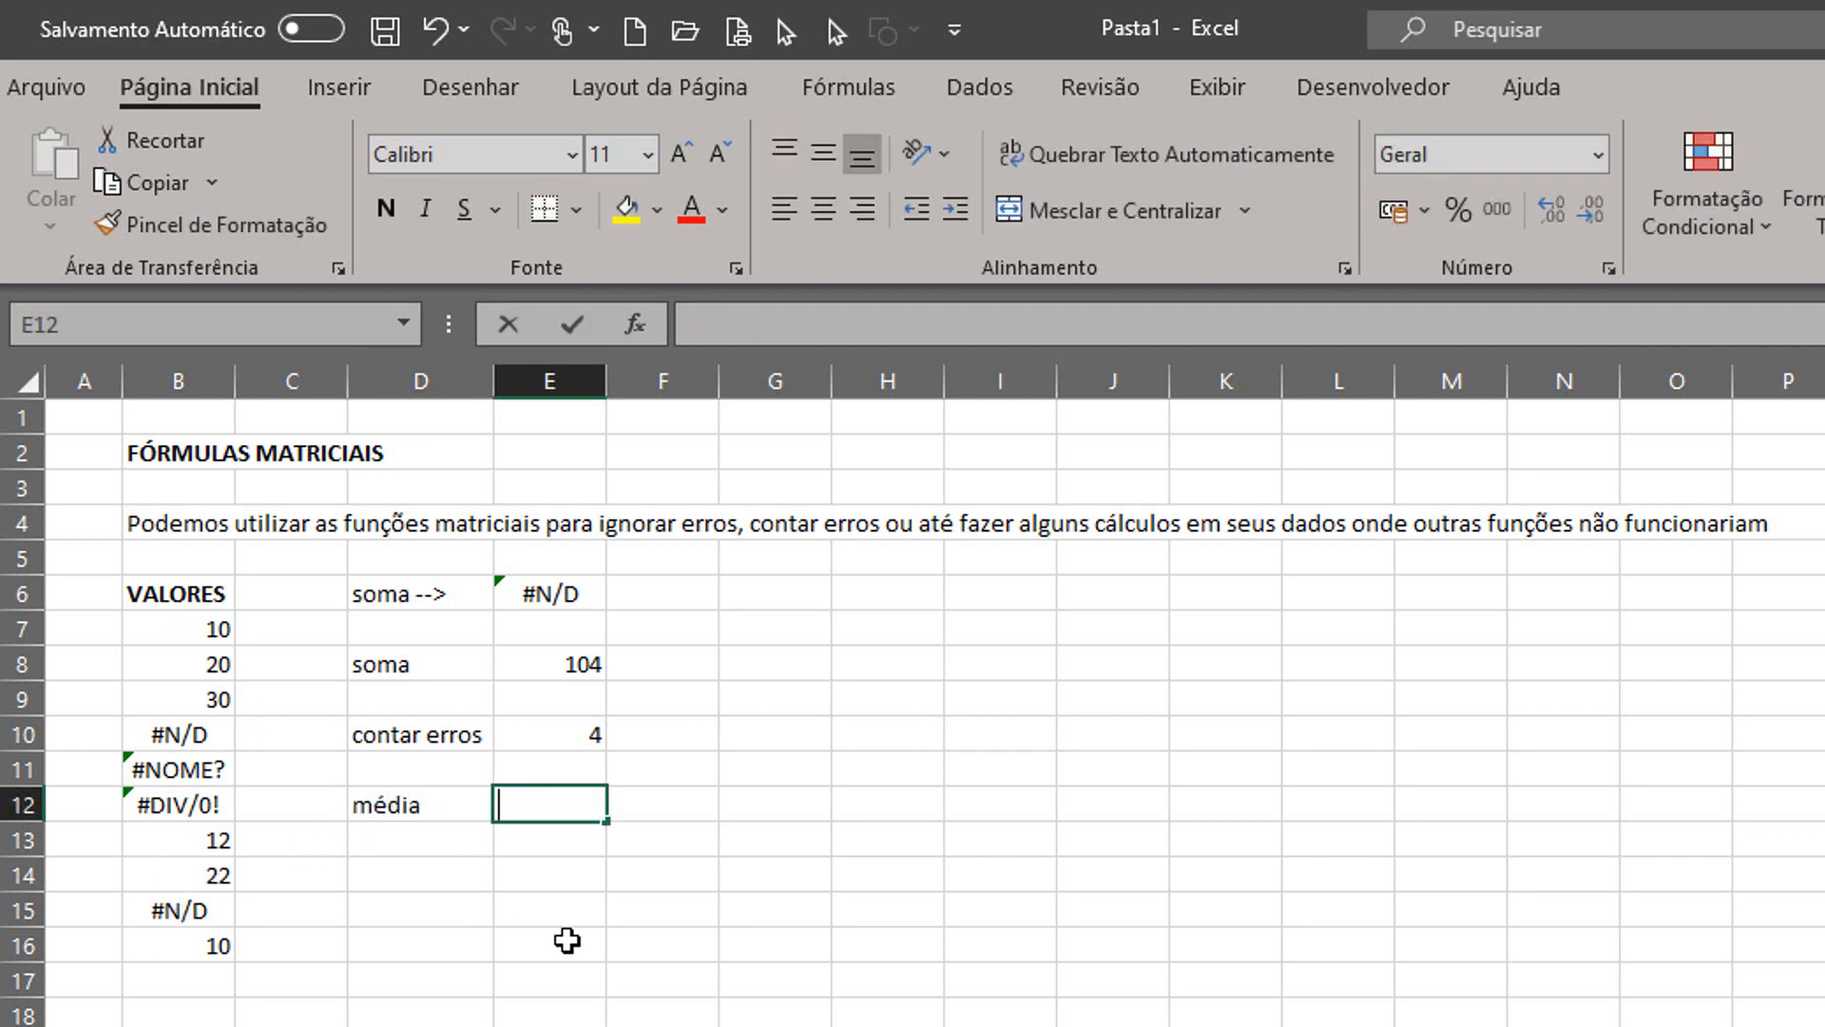
- Begin a MÉDIA formula in cell E12 with a nested SE that uses ÉERROS as its logical test
type("=mé")
key("Tab")
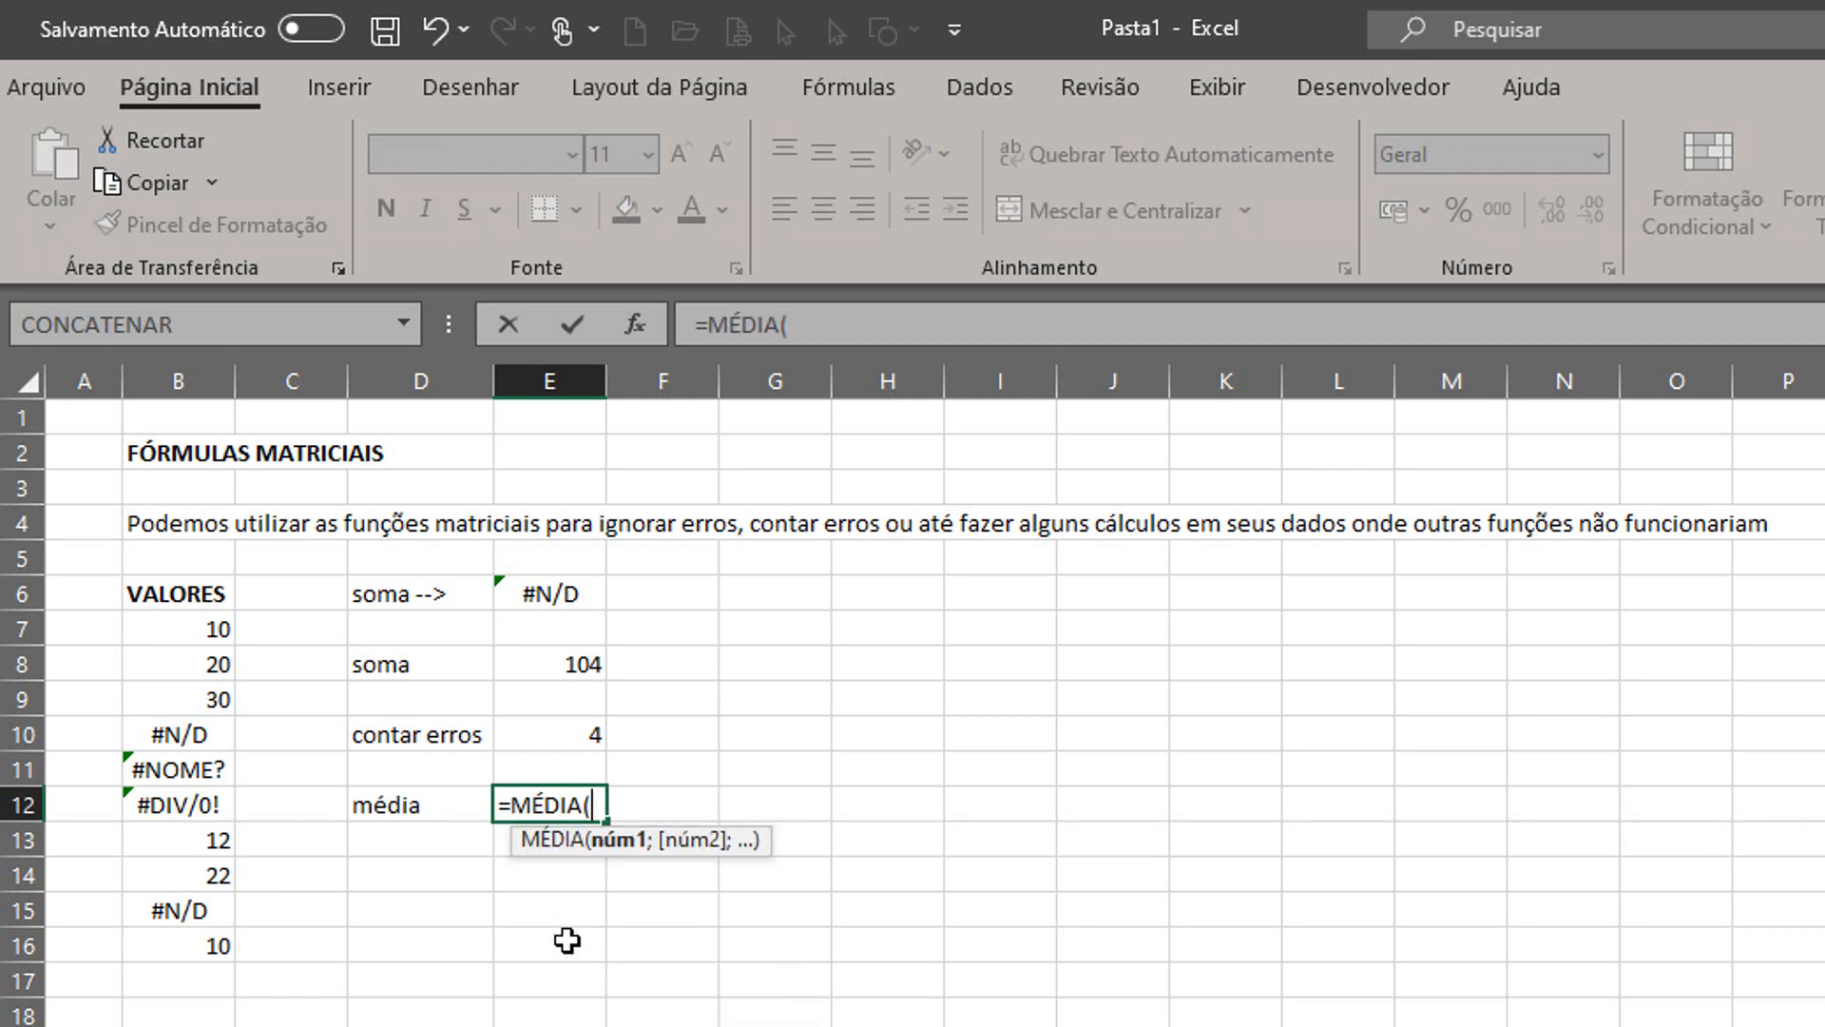
type("se(e")
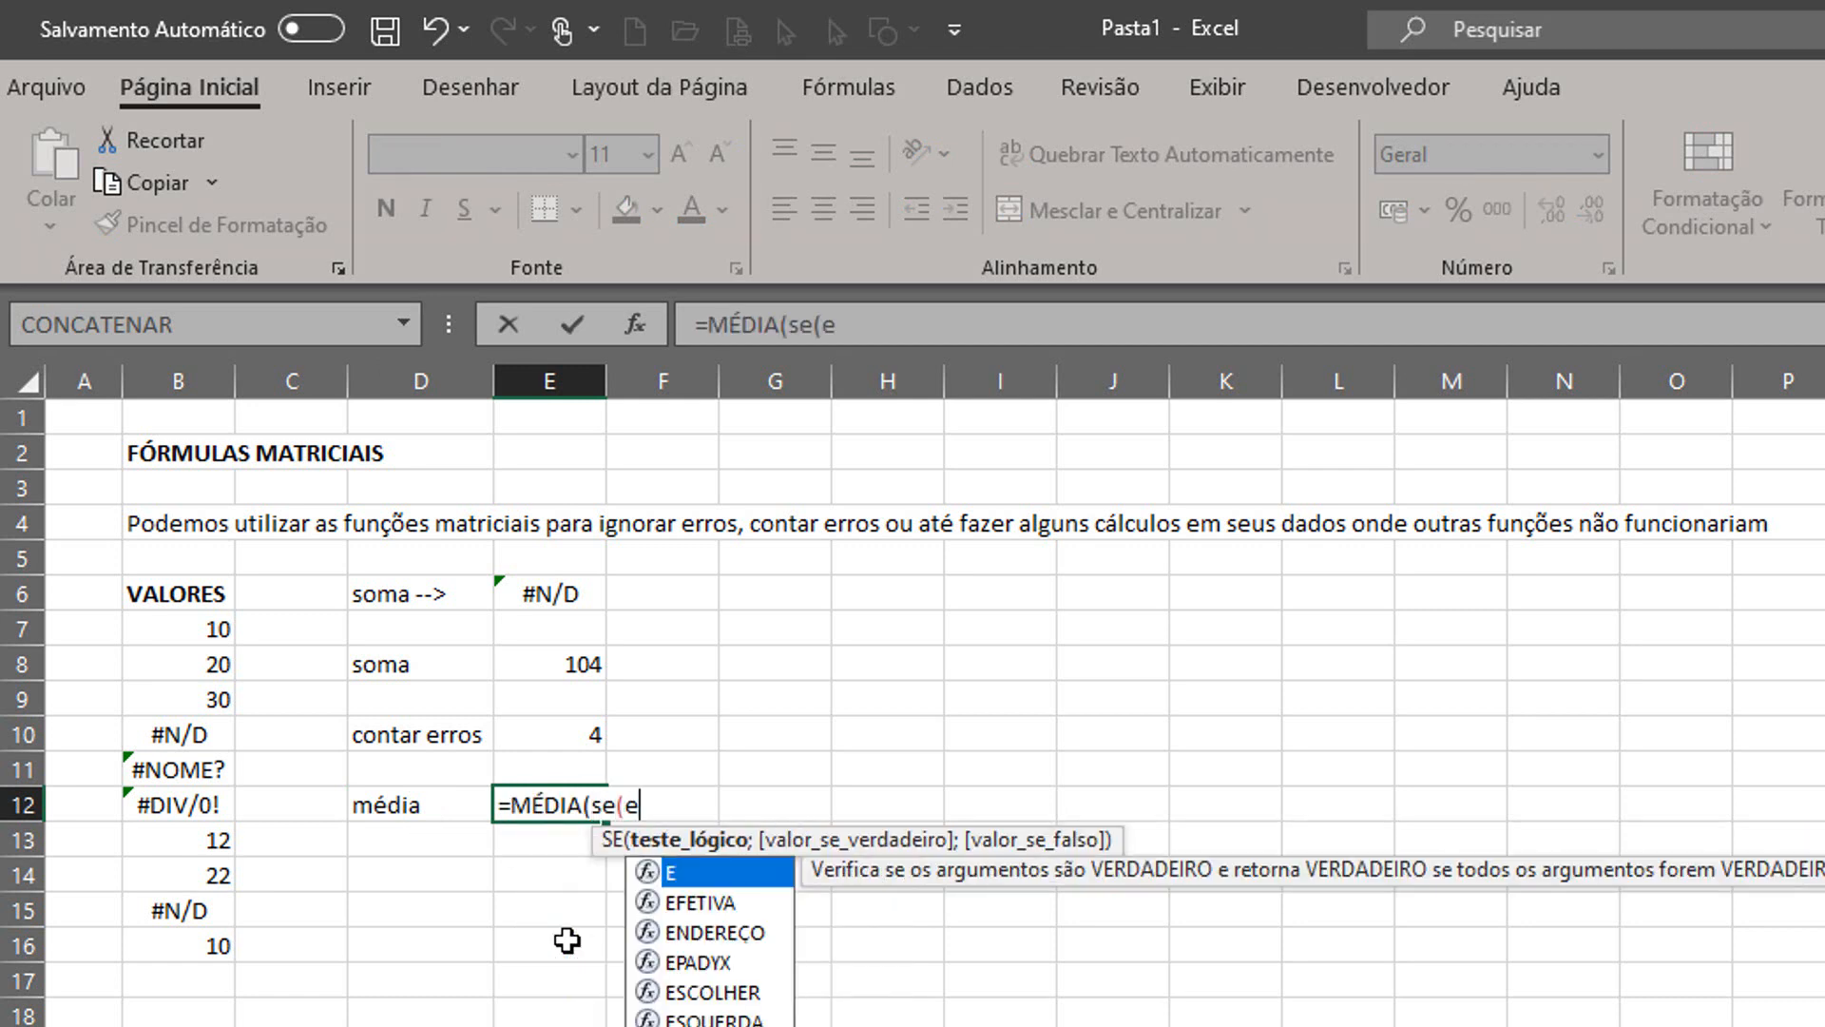
key("BackSpace")
type("é")
key("Down")
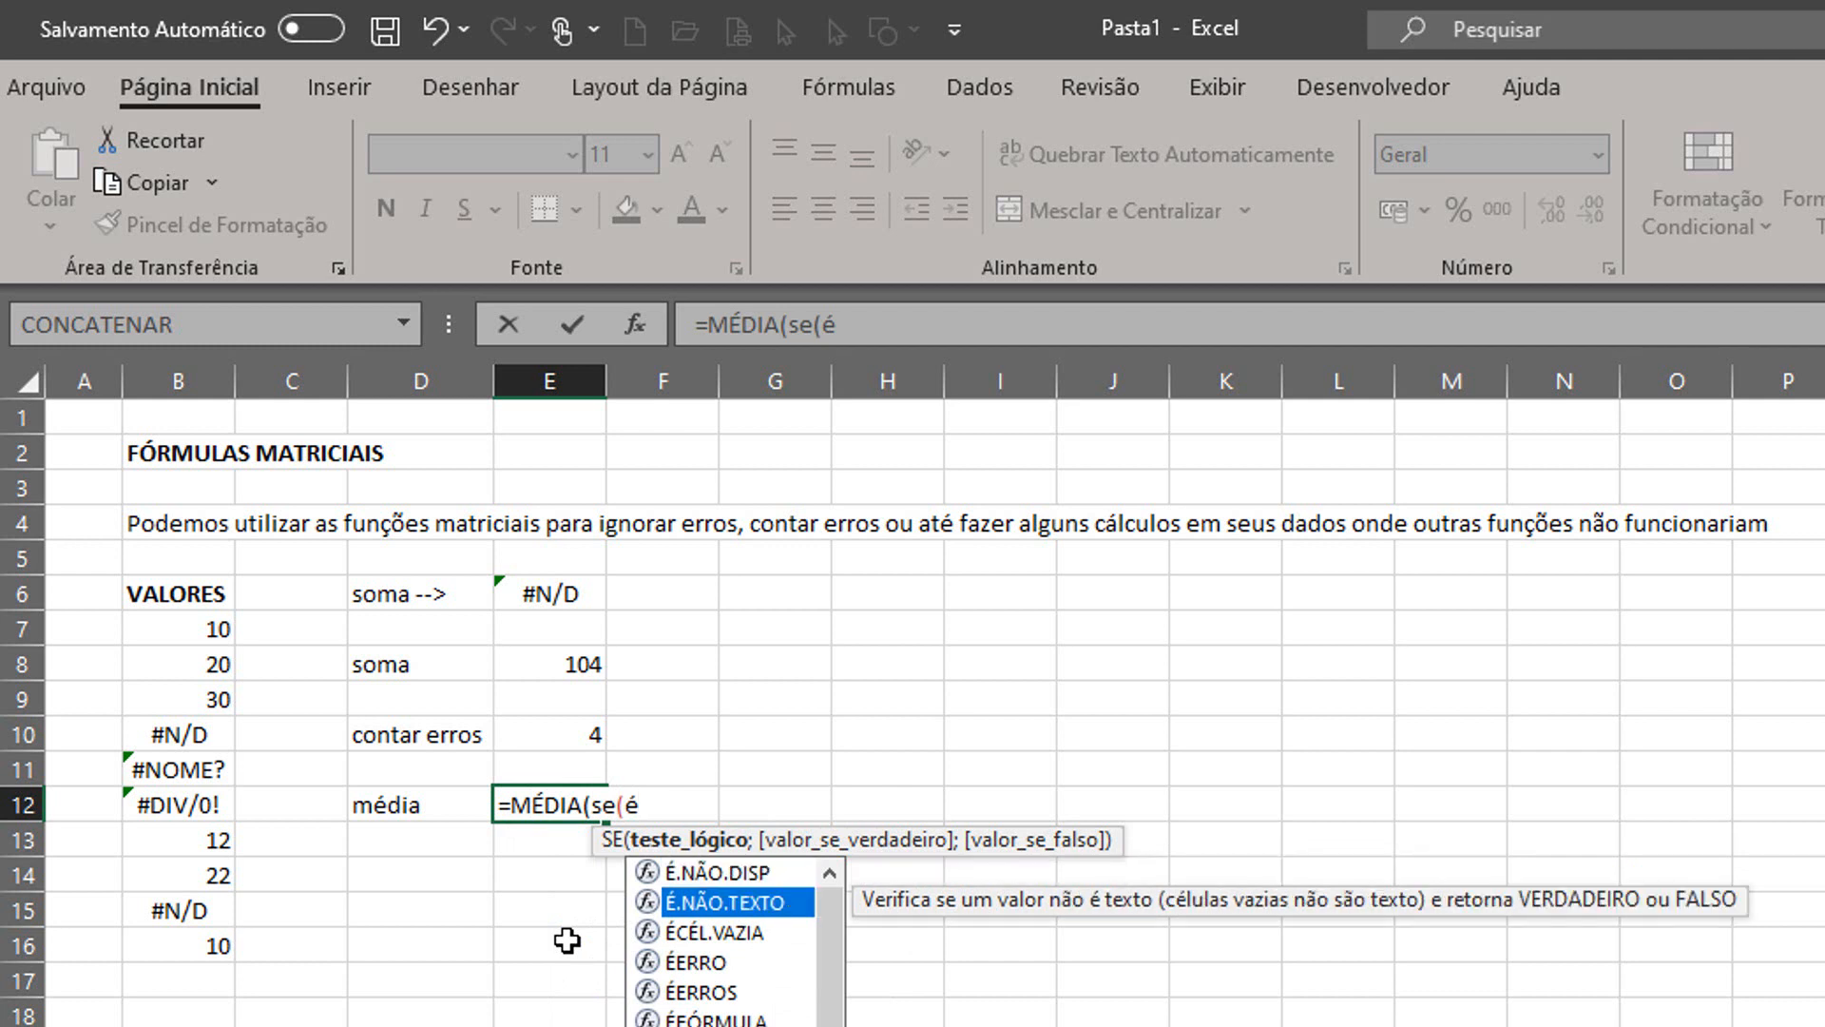
key("Down")
key("Down")
key("Down")
key("Tab")
- Give ÉERROS in the E12 formula the range B7:B16 and complete the SE's logical test
key("Left")
key("Left")
key("Left")
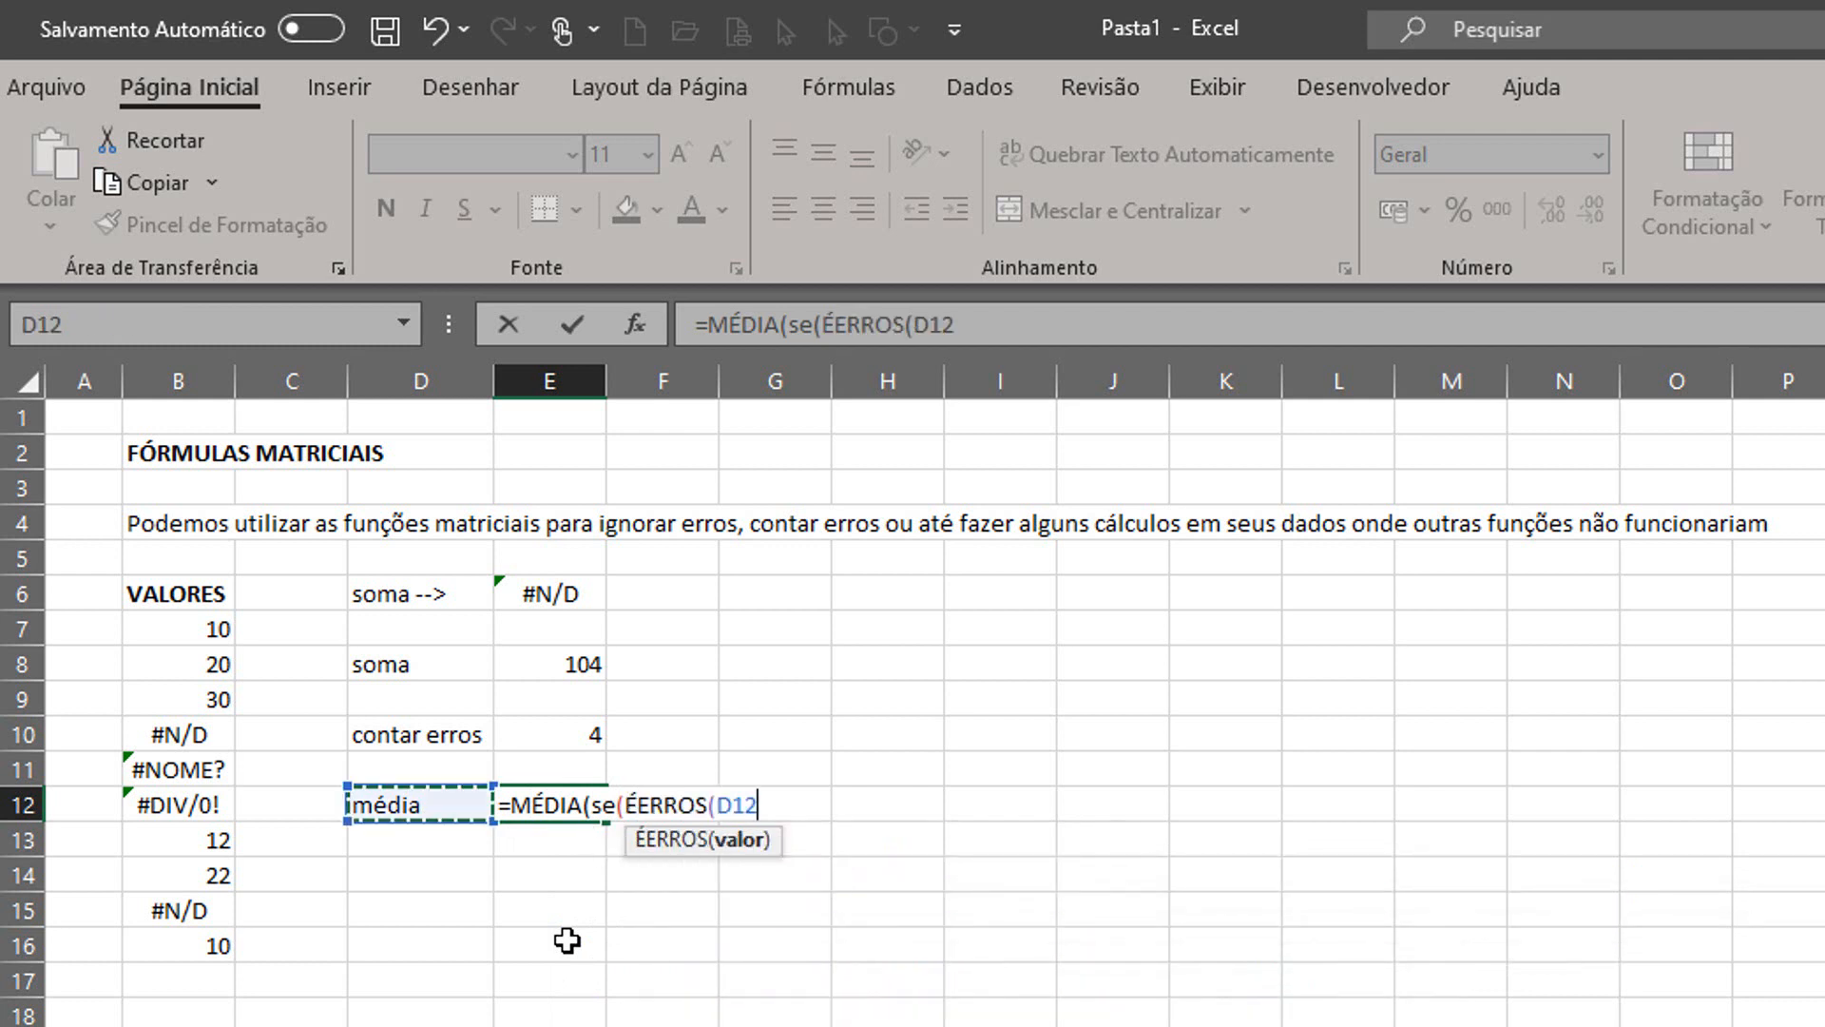
key("Up")
key("Up")
key("Up")
key("Up")
key("Up")
key("ctrl+shift+Down")
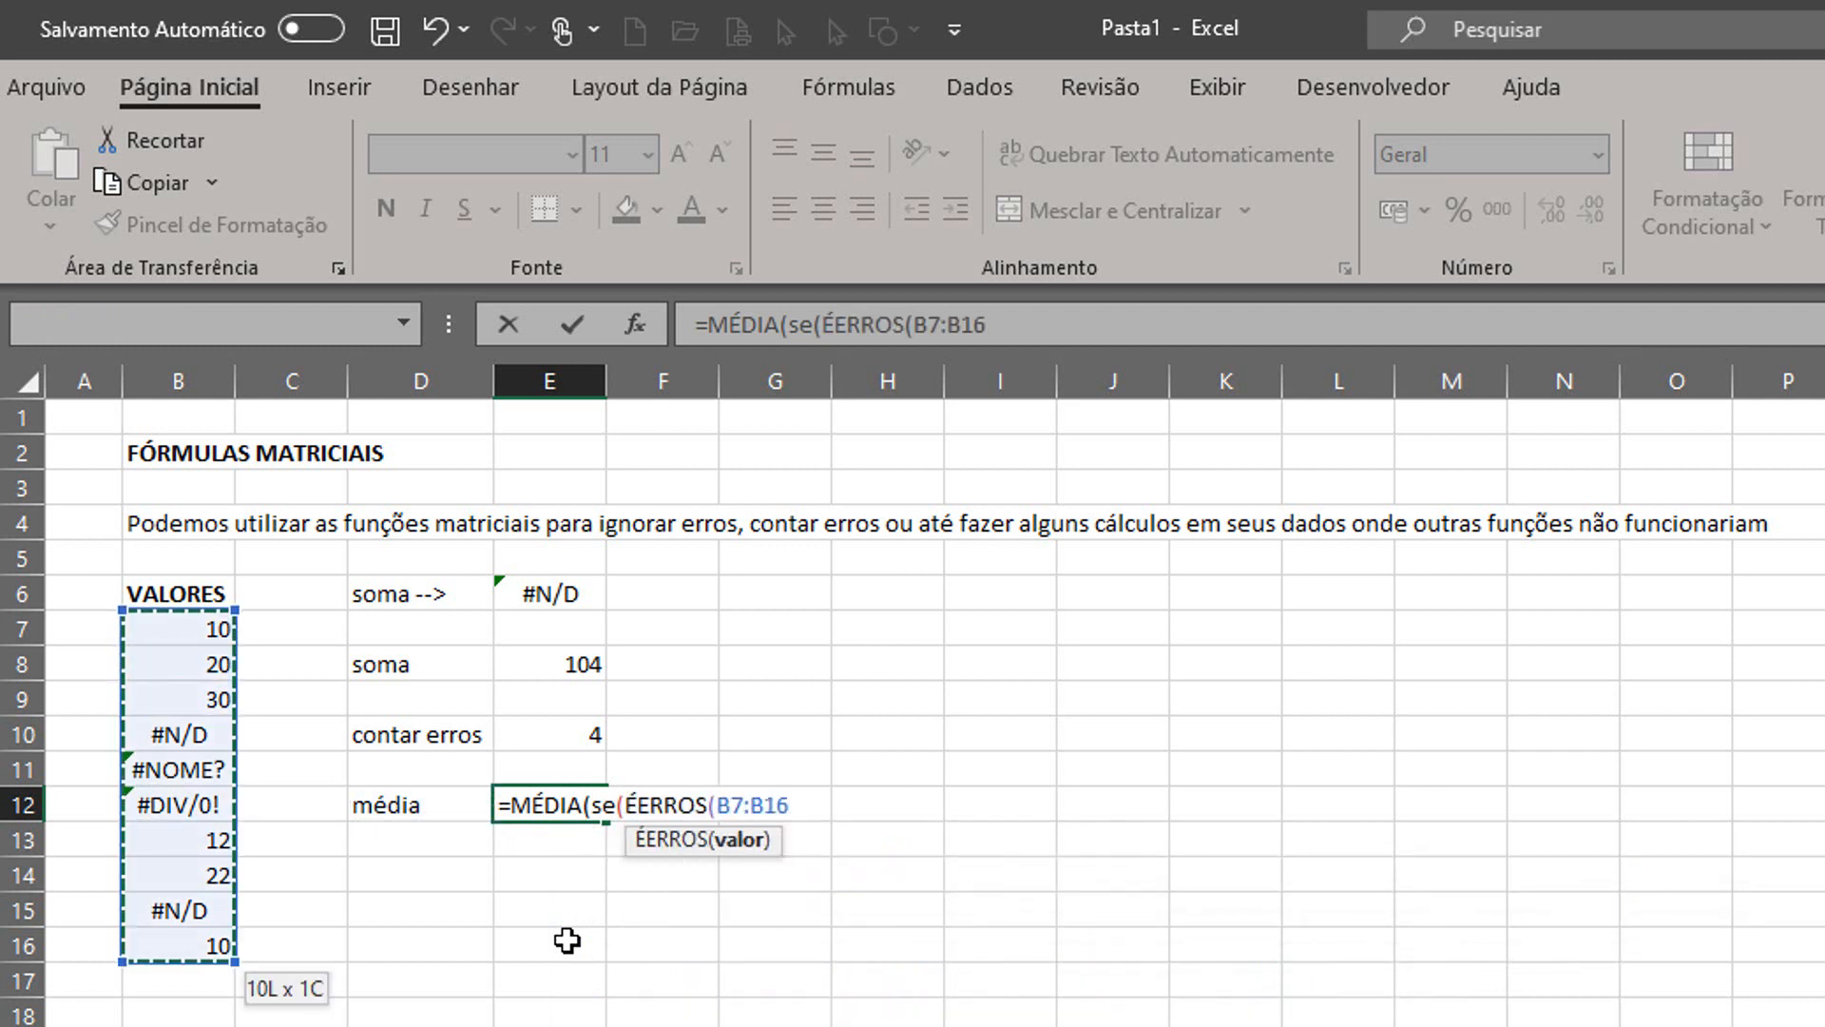
type(");")
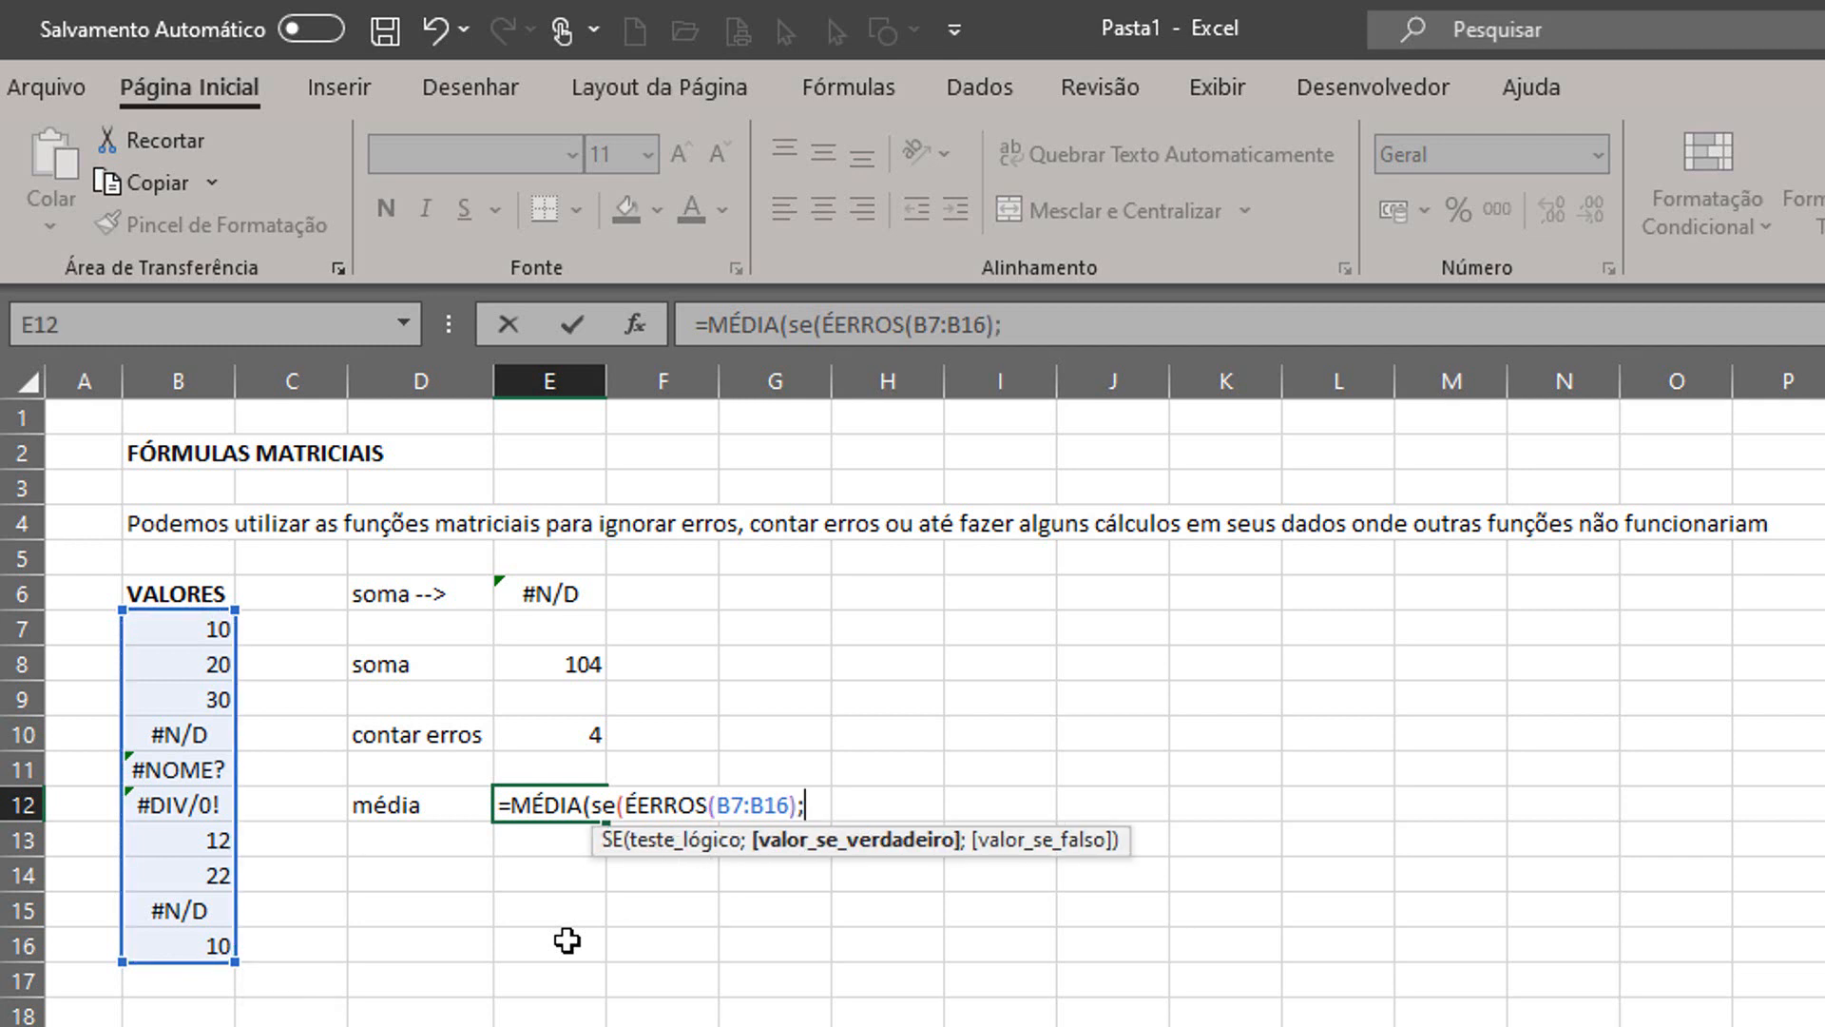
- Finish the E12 formula with "" as the SE true value and B7:B16 as the false value, and commit it
type("\"\";")
key("Left")
key("Left")
key("Left")
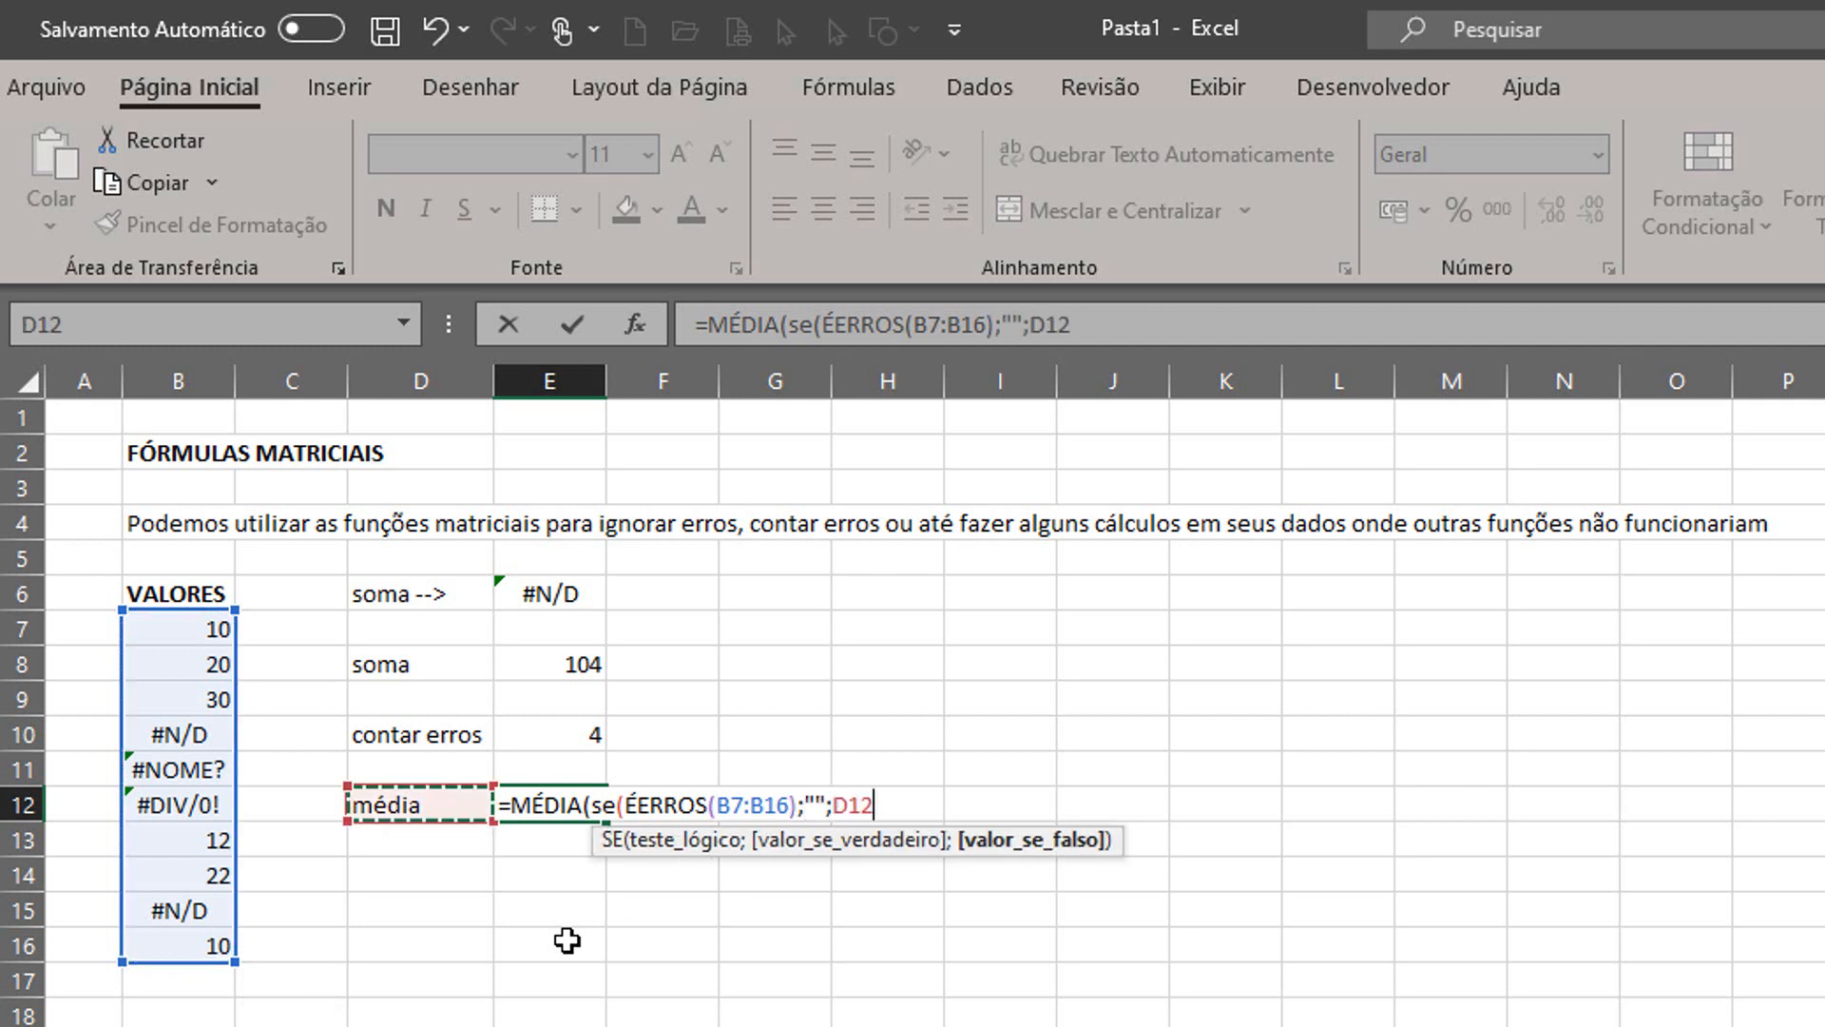
key("Up")
key("Up")
key("Up")
key("Up")
key("Up")
key("Up")
key("Down")
key("ctrl+shift+Down")
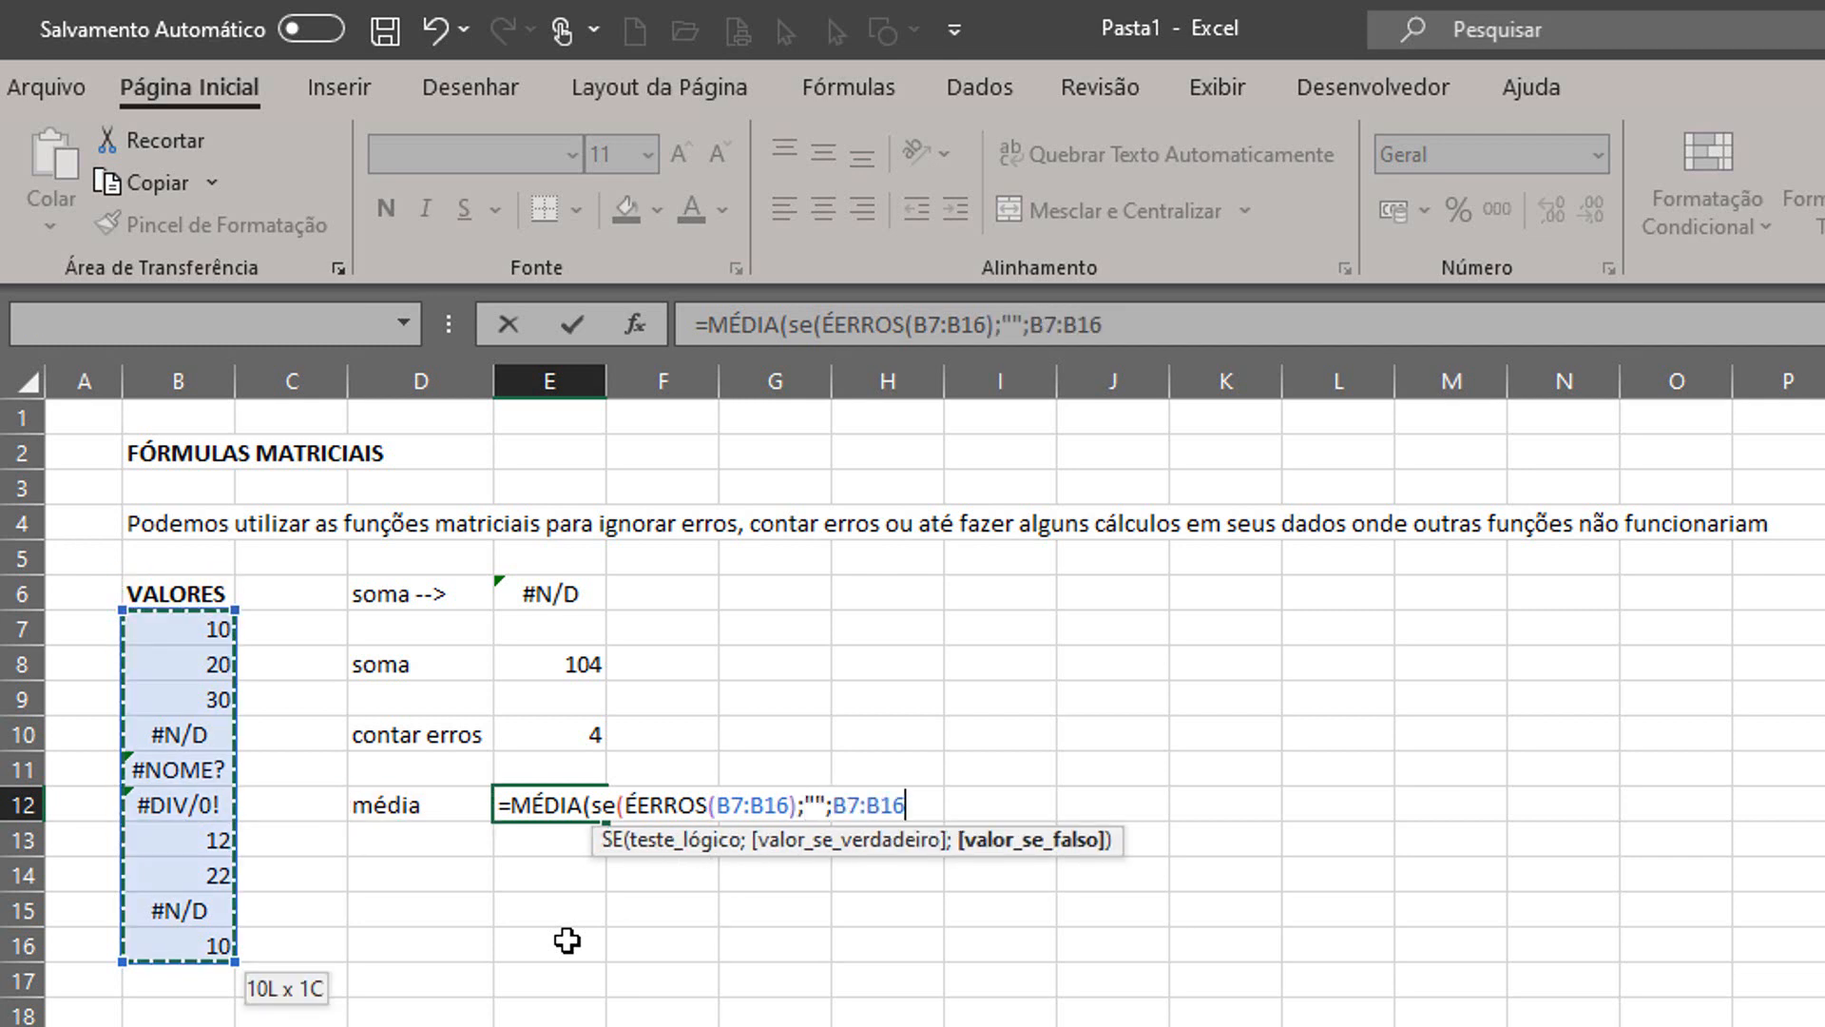
key("Return")
key("Return")
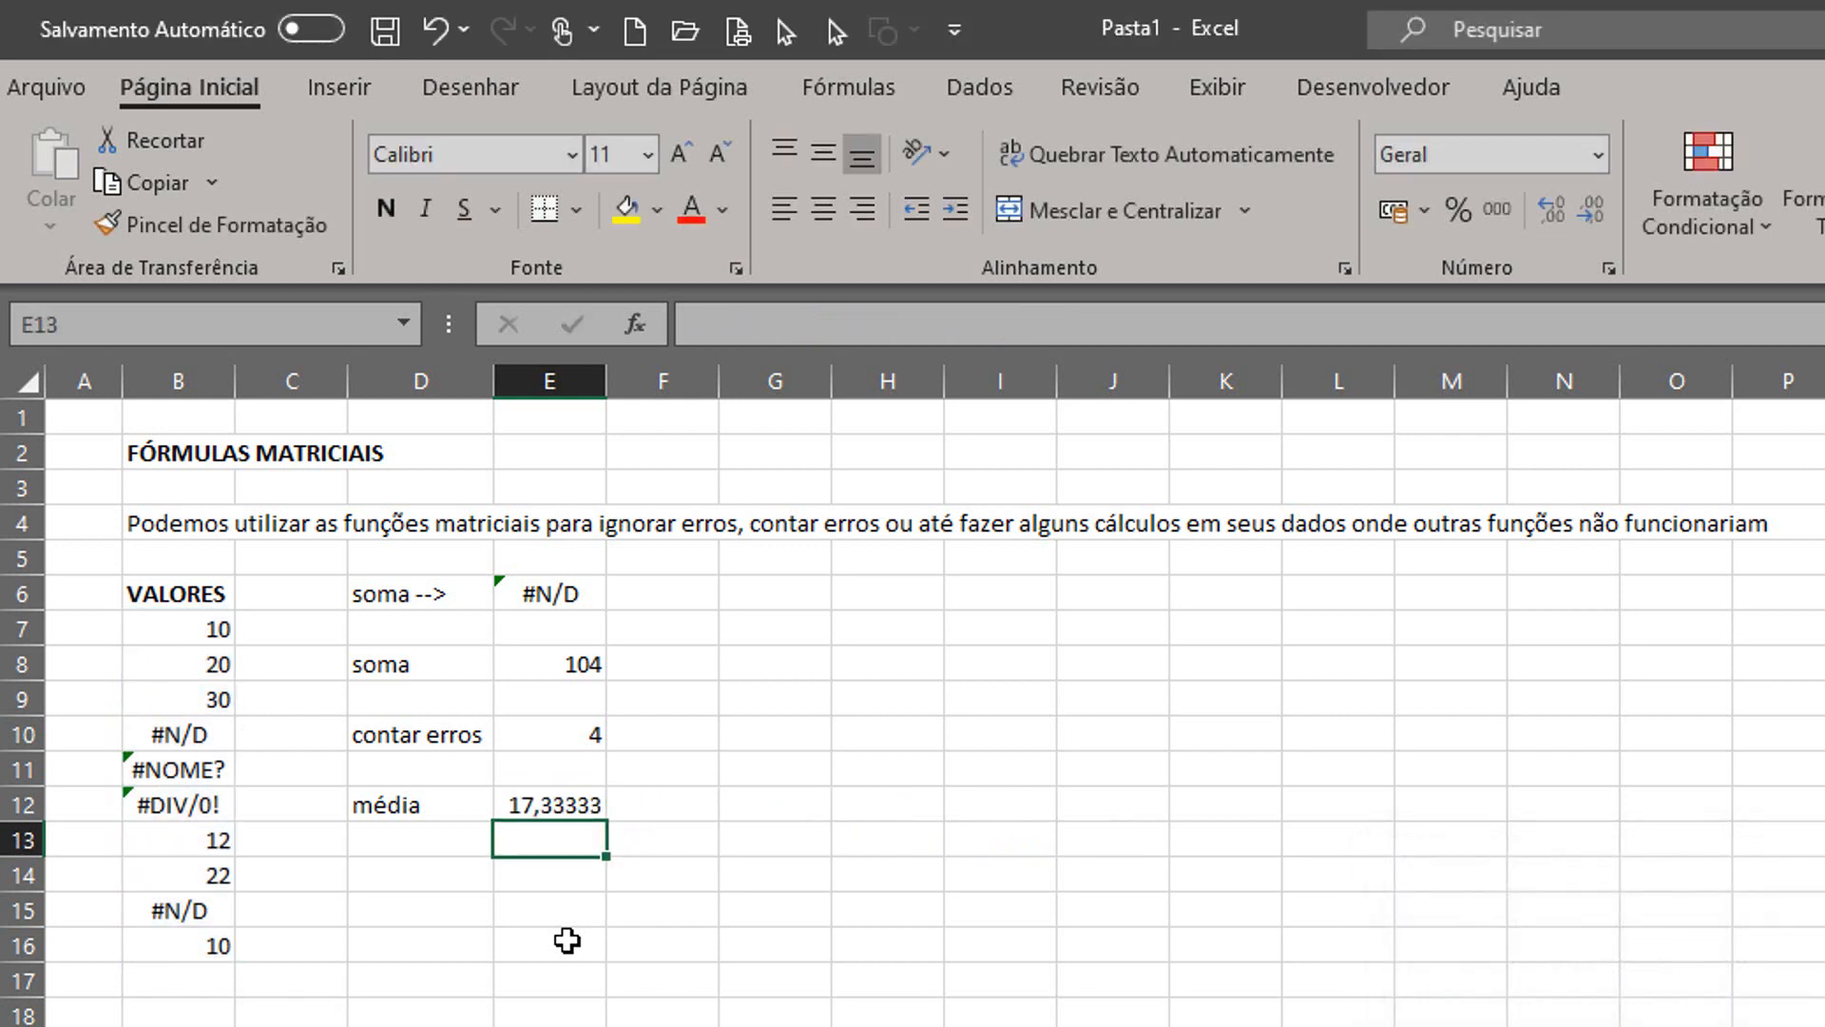
key("Up")
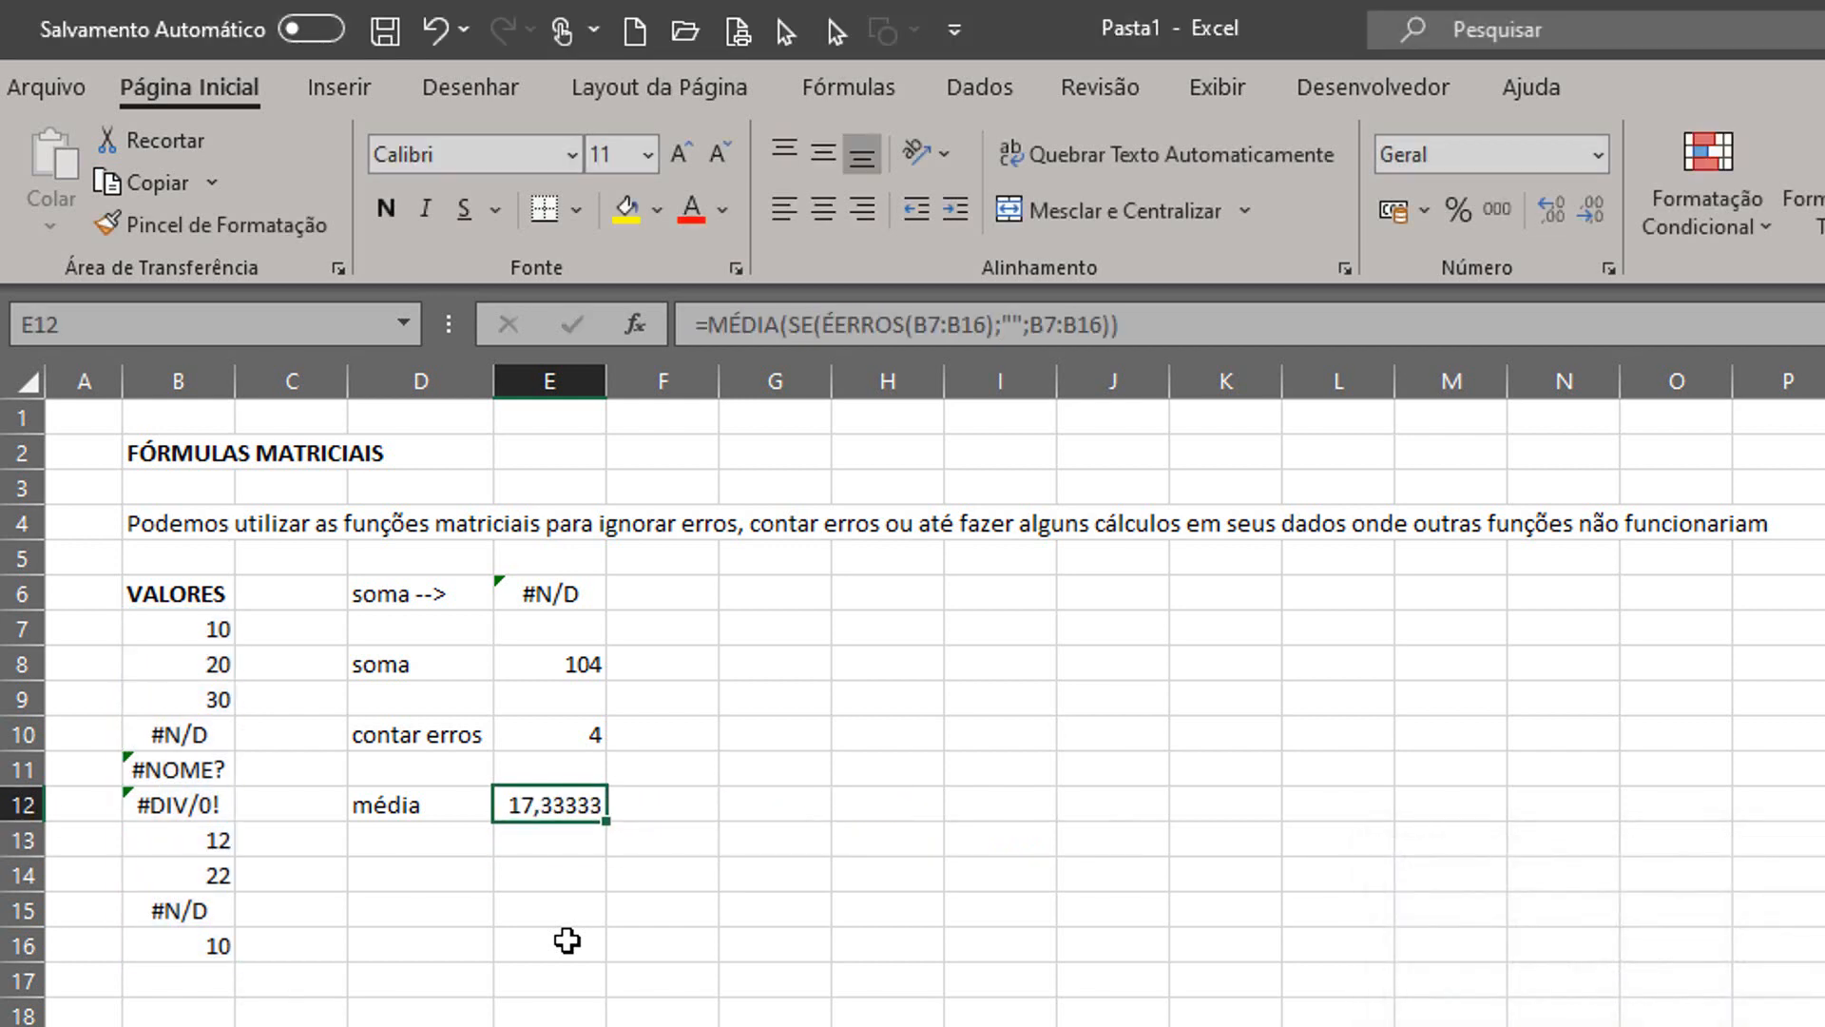
- Begin a MÍNIMO formula in cell D14
key("Down")
key("Down")
key("Left")
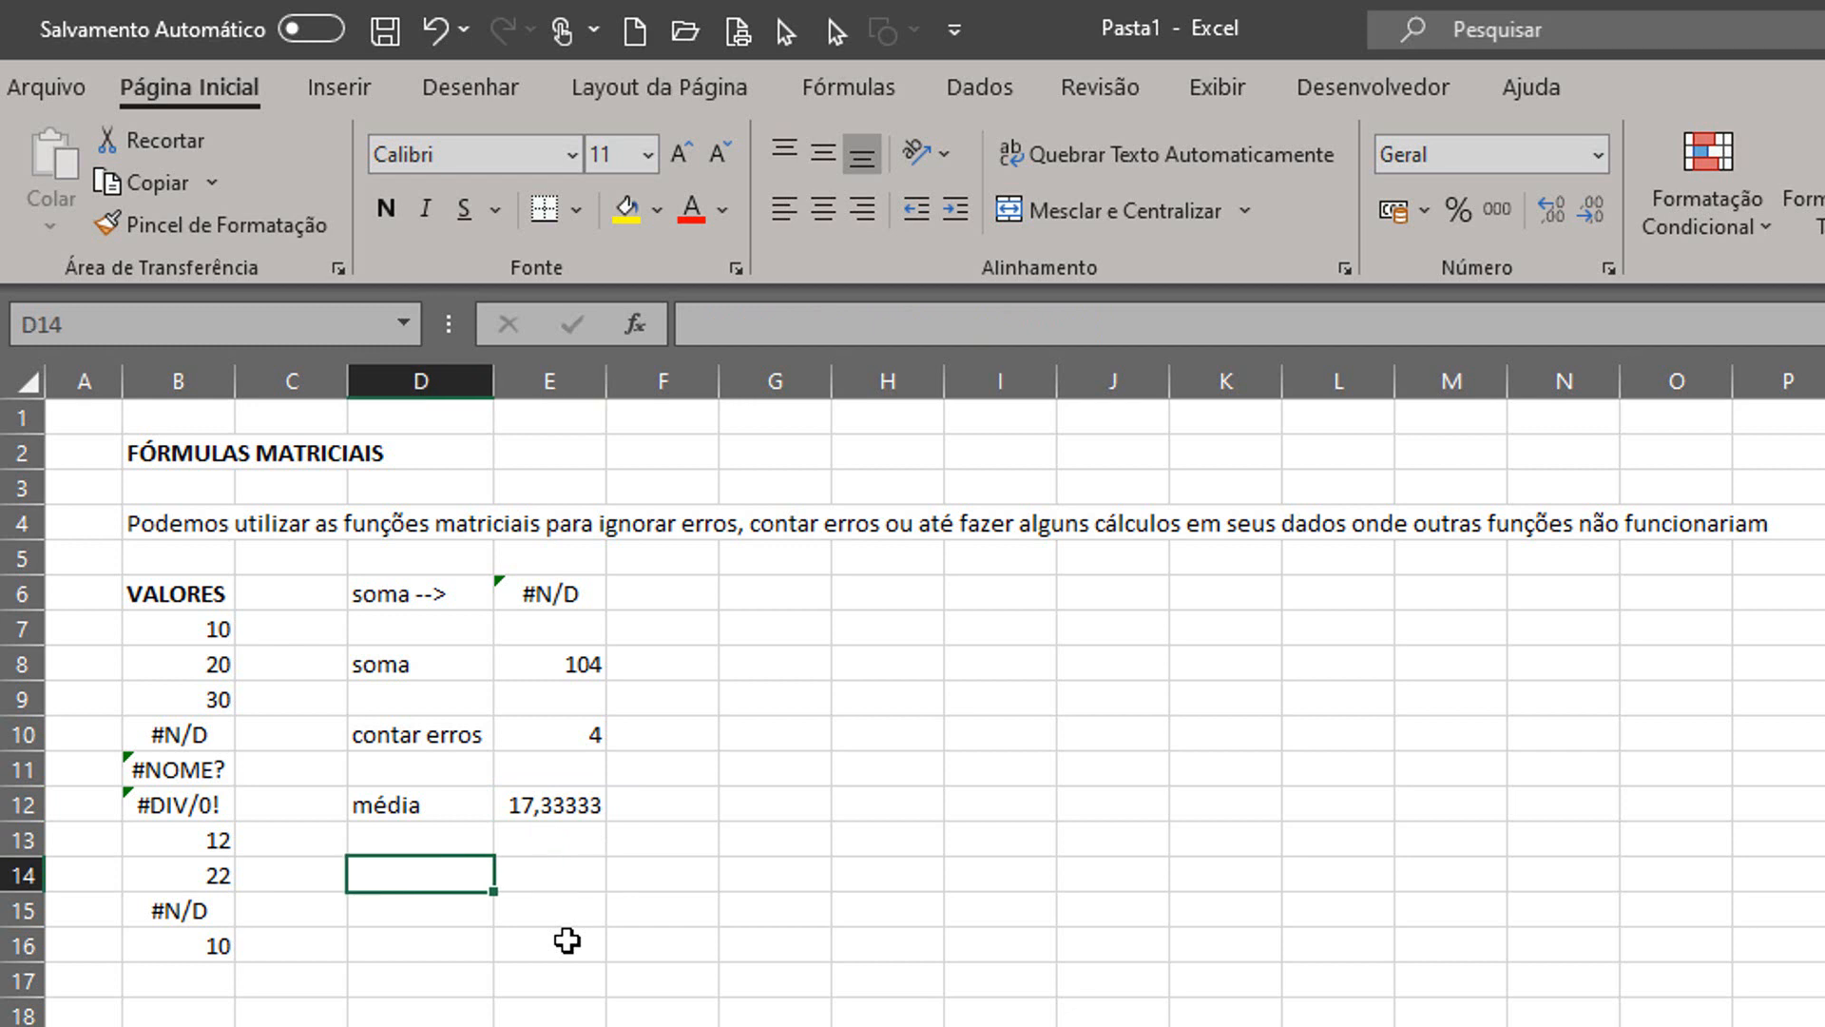
type("=")
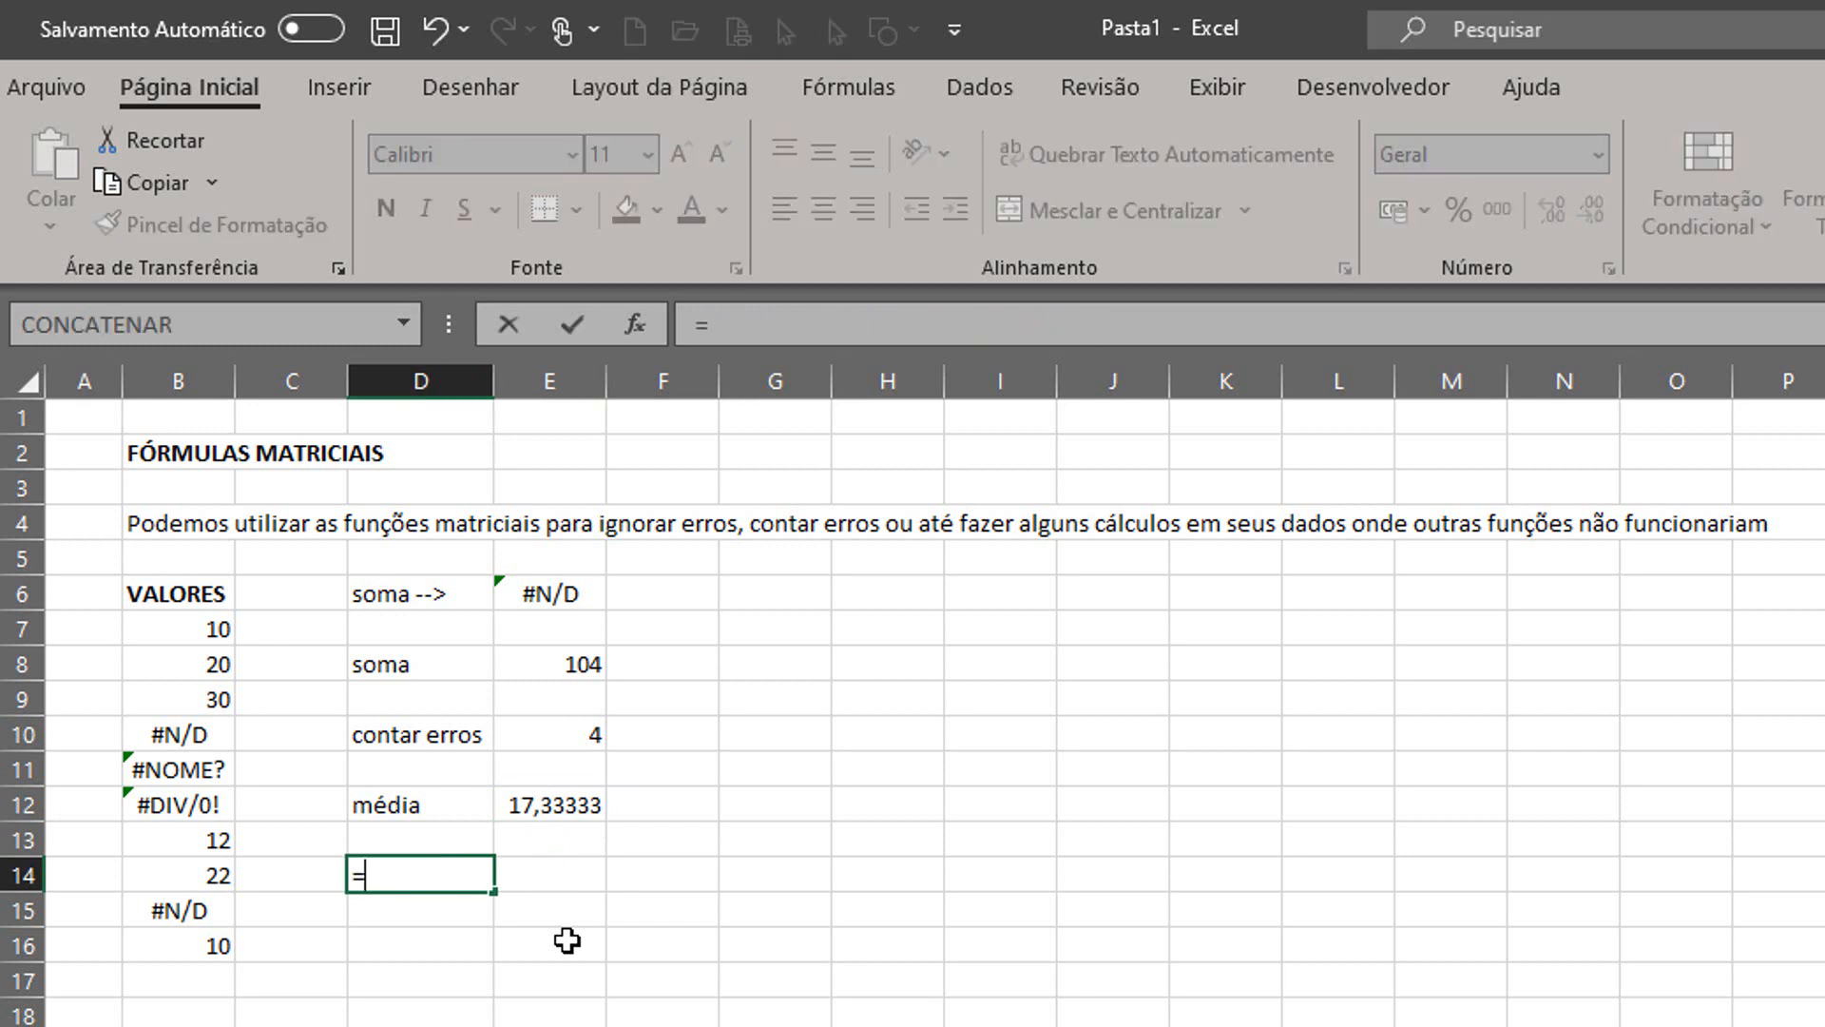
type("'mi")
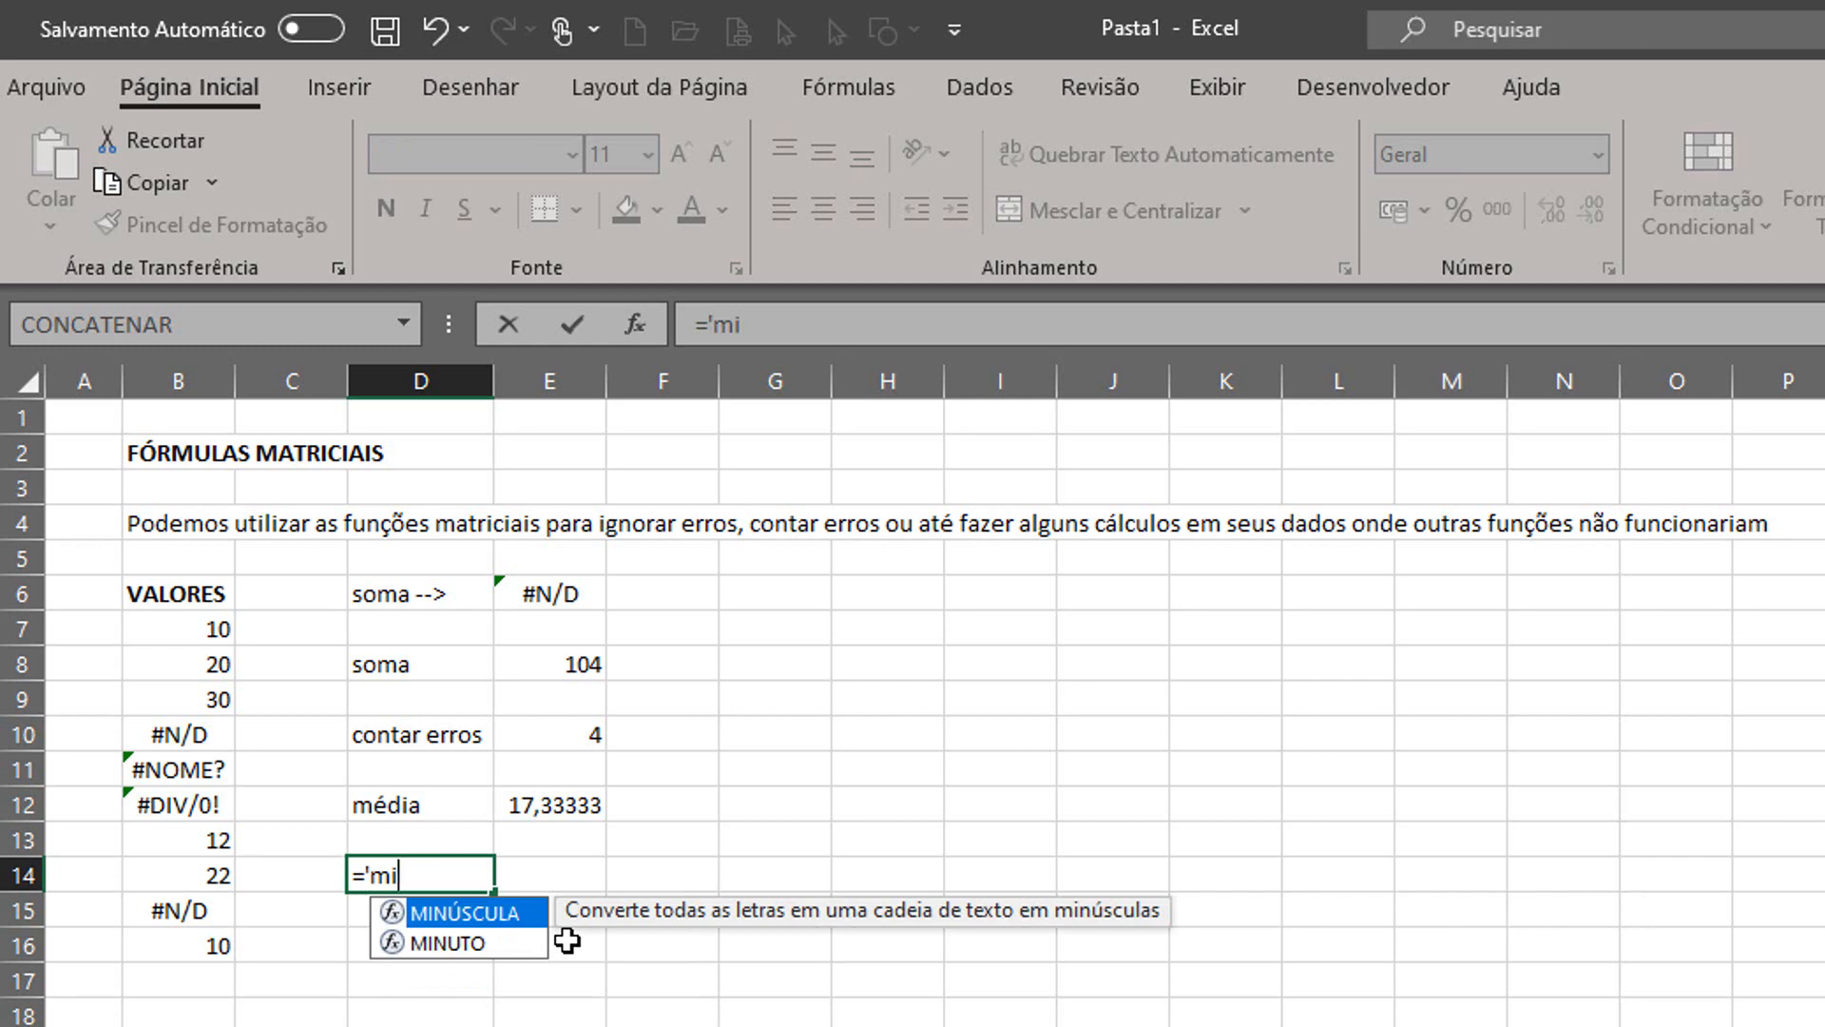
key("BackSpace")
type("mí")
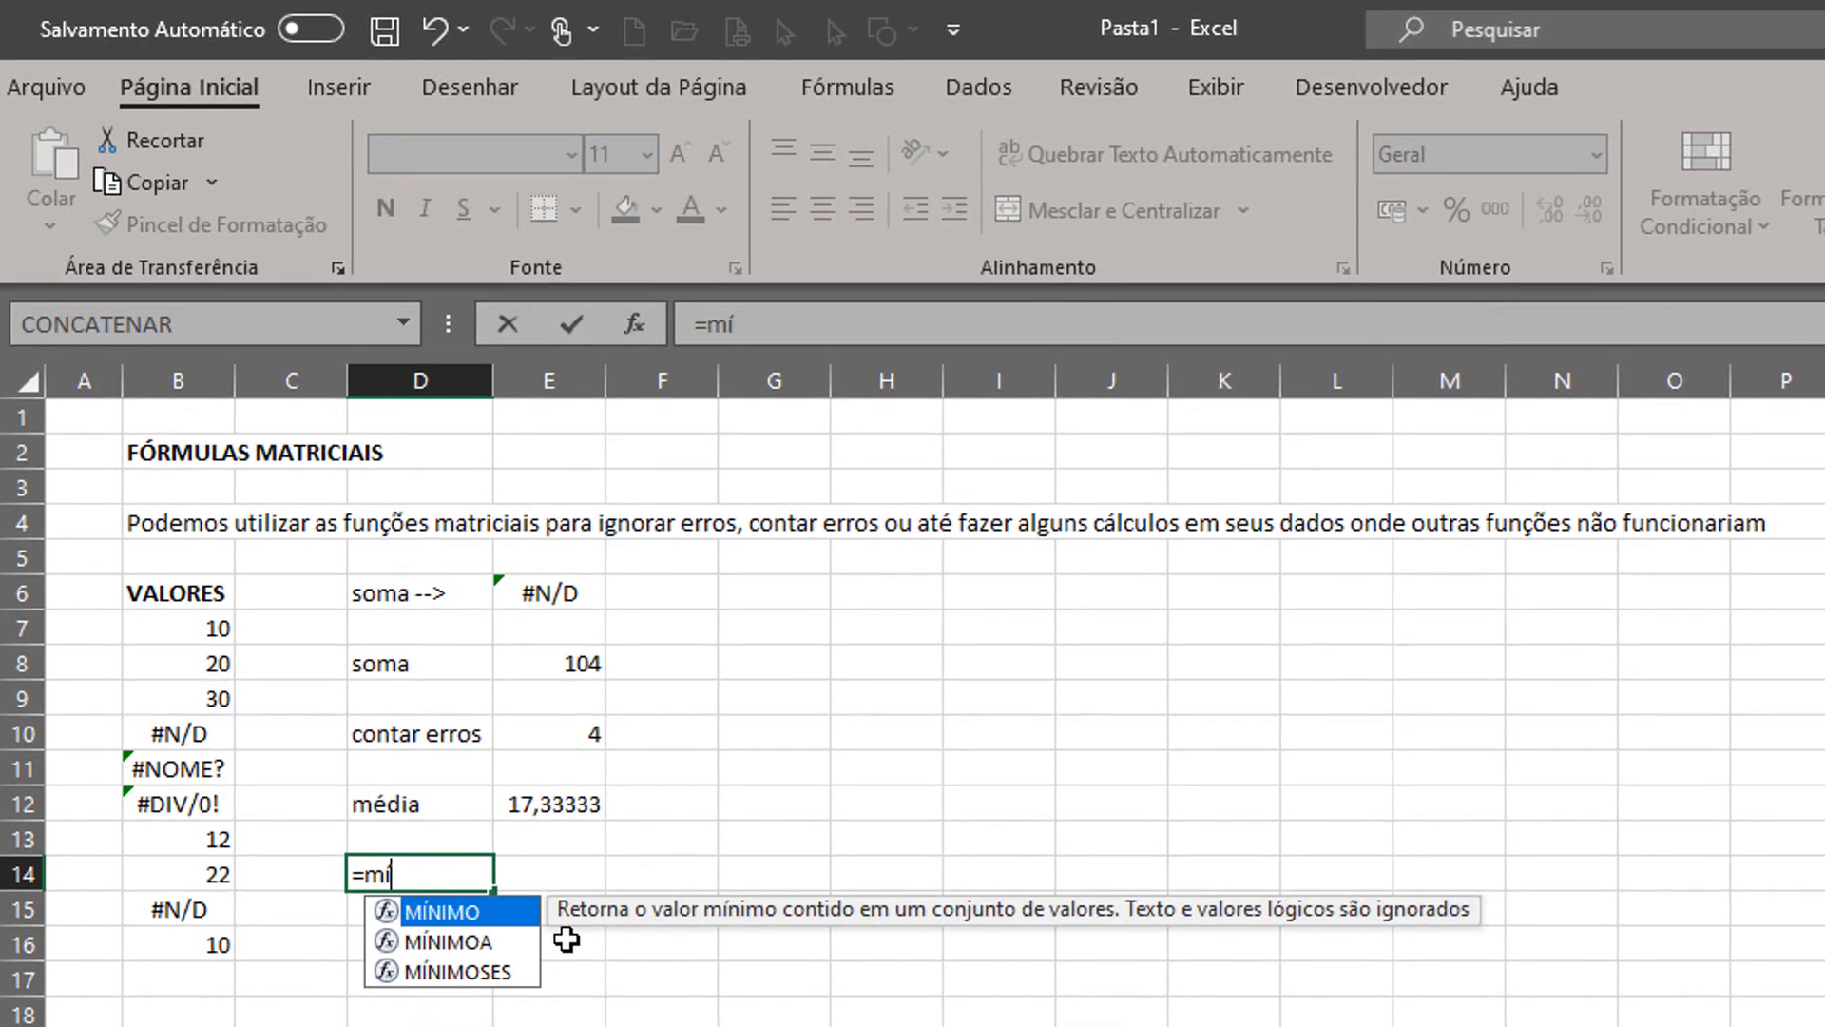
key("Tab")
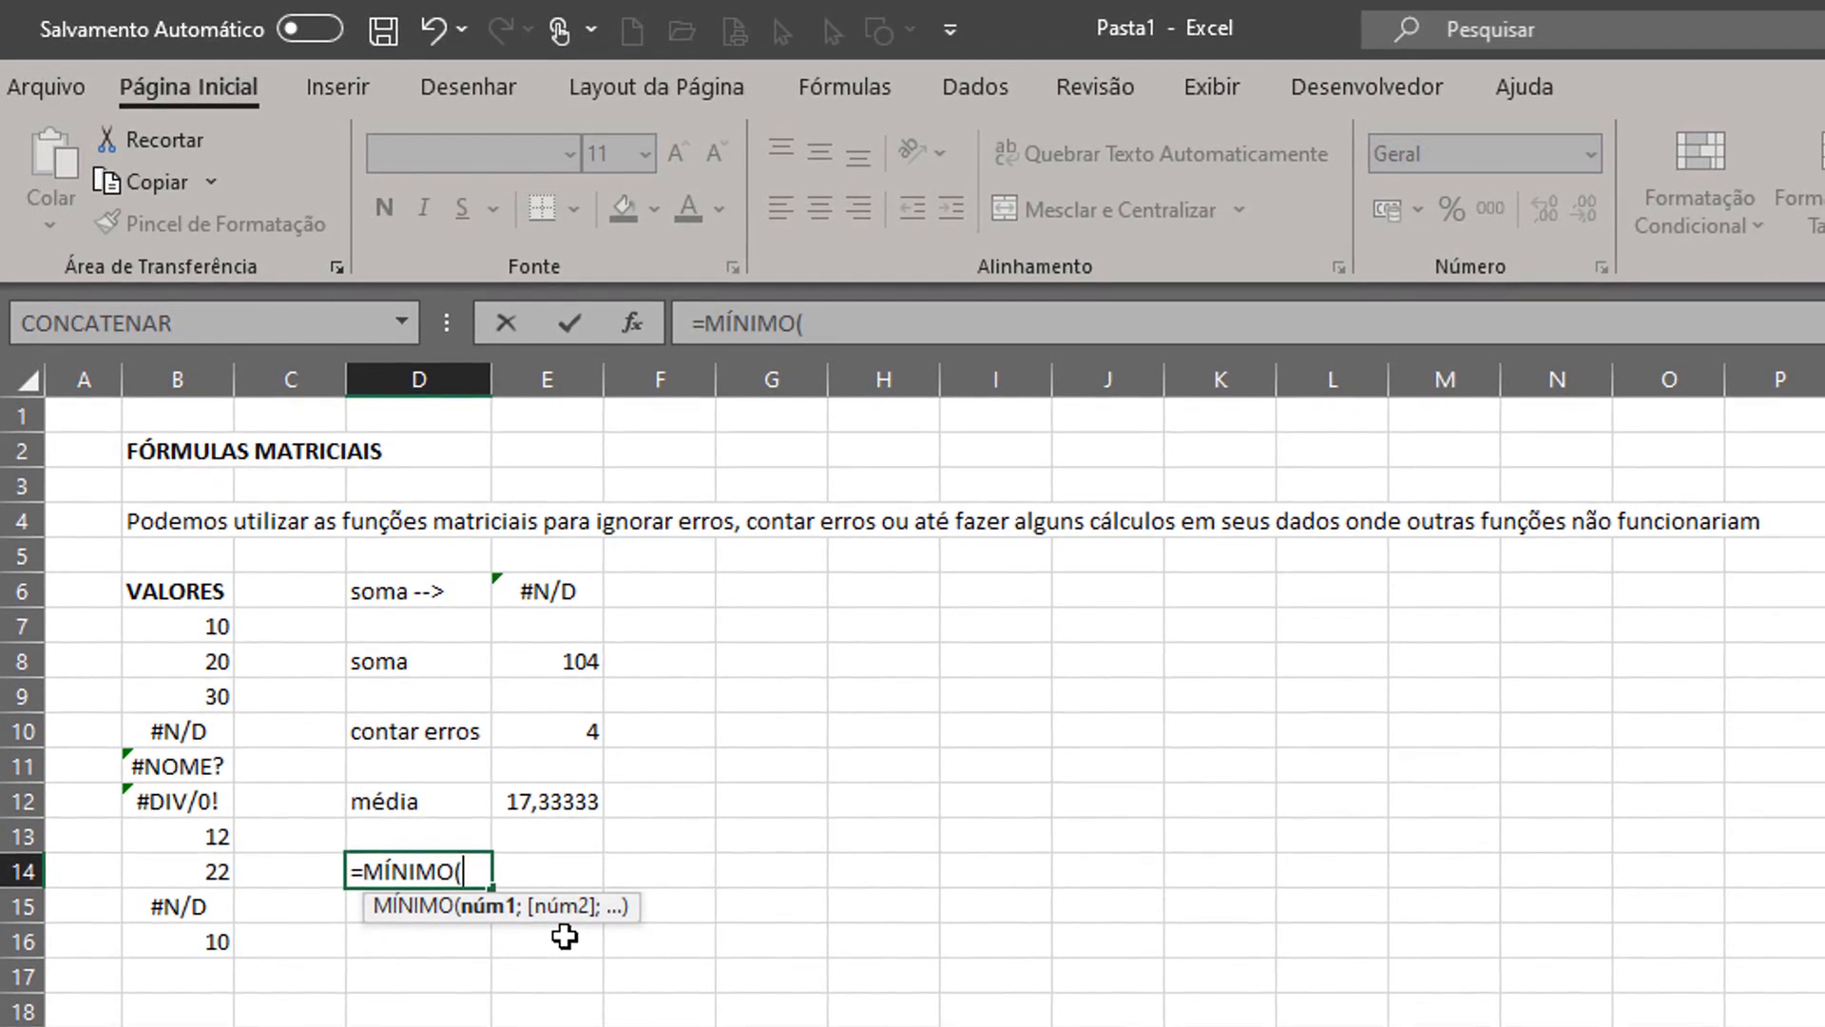
key("Left")
key("Up")
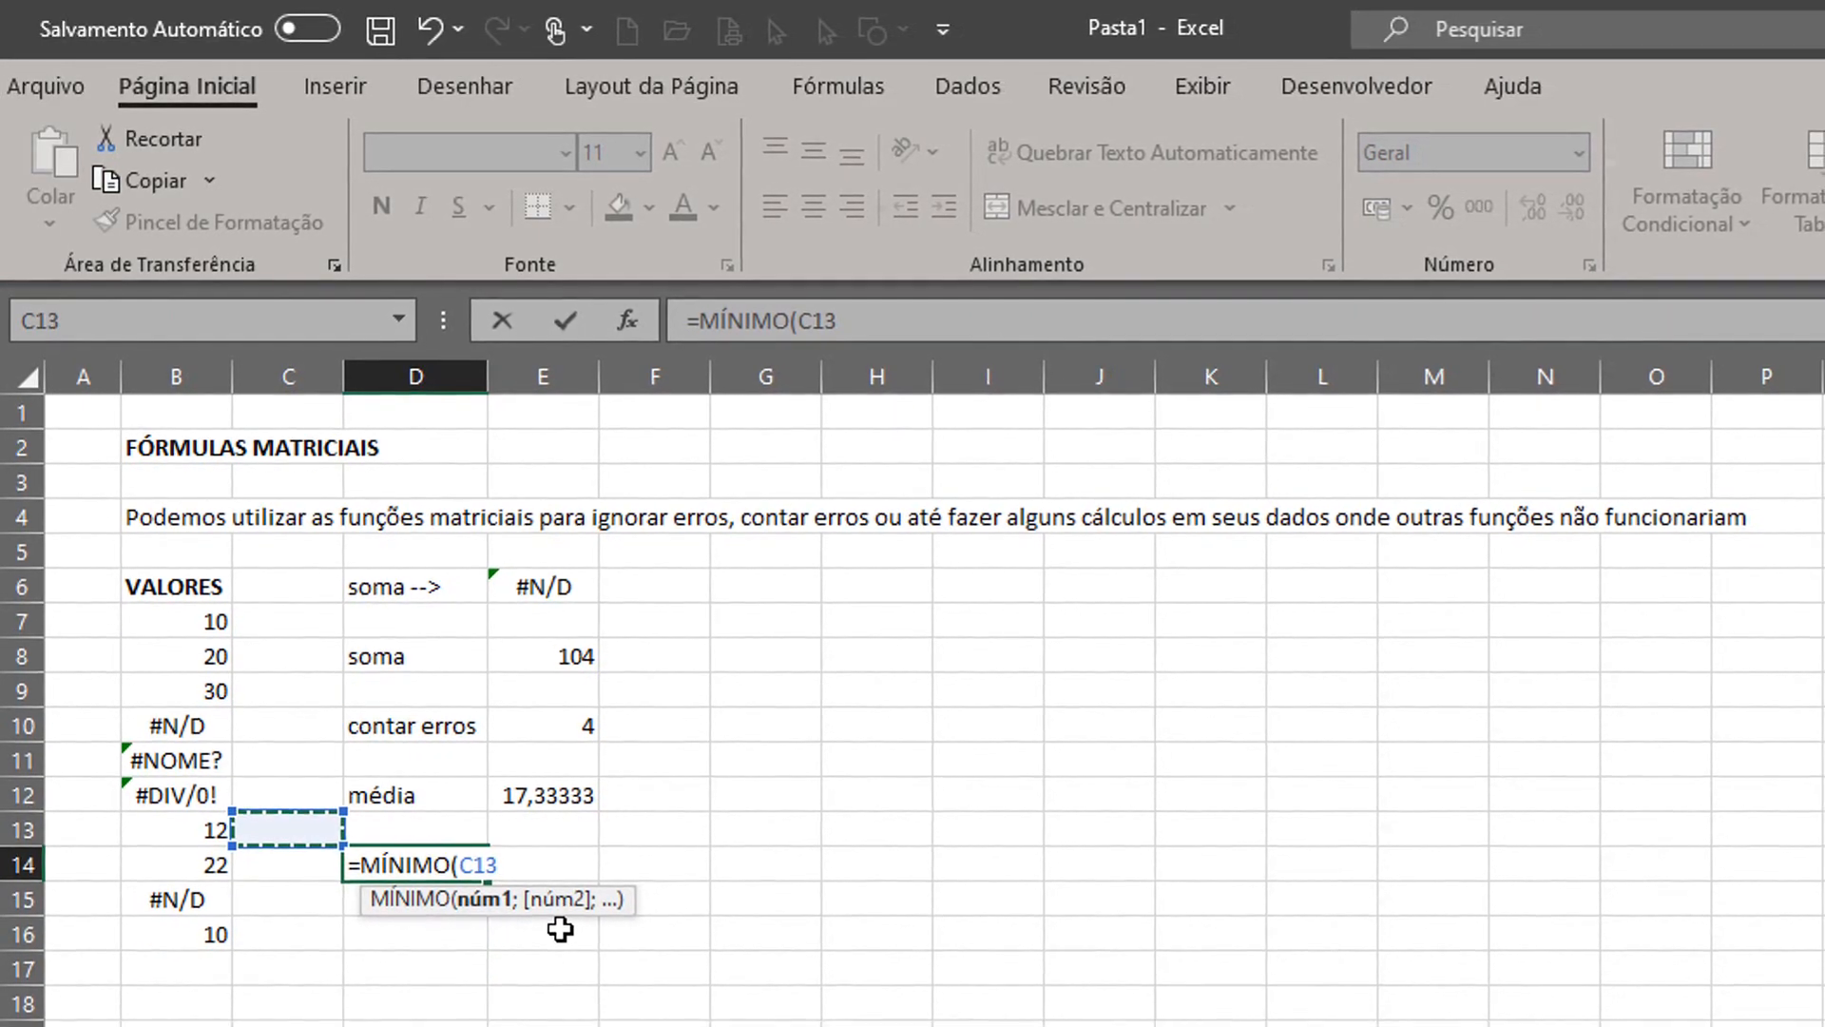
key("BackSpace")
key("BackSpace")
key("BackSpace")
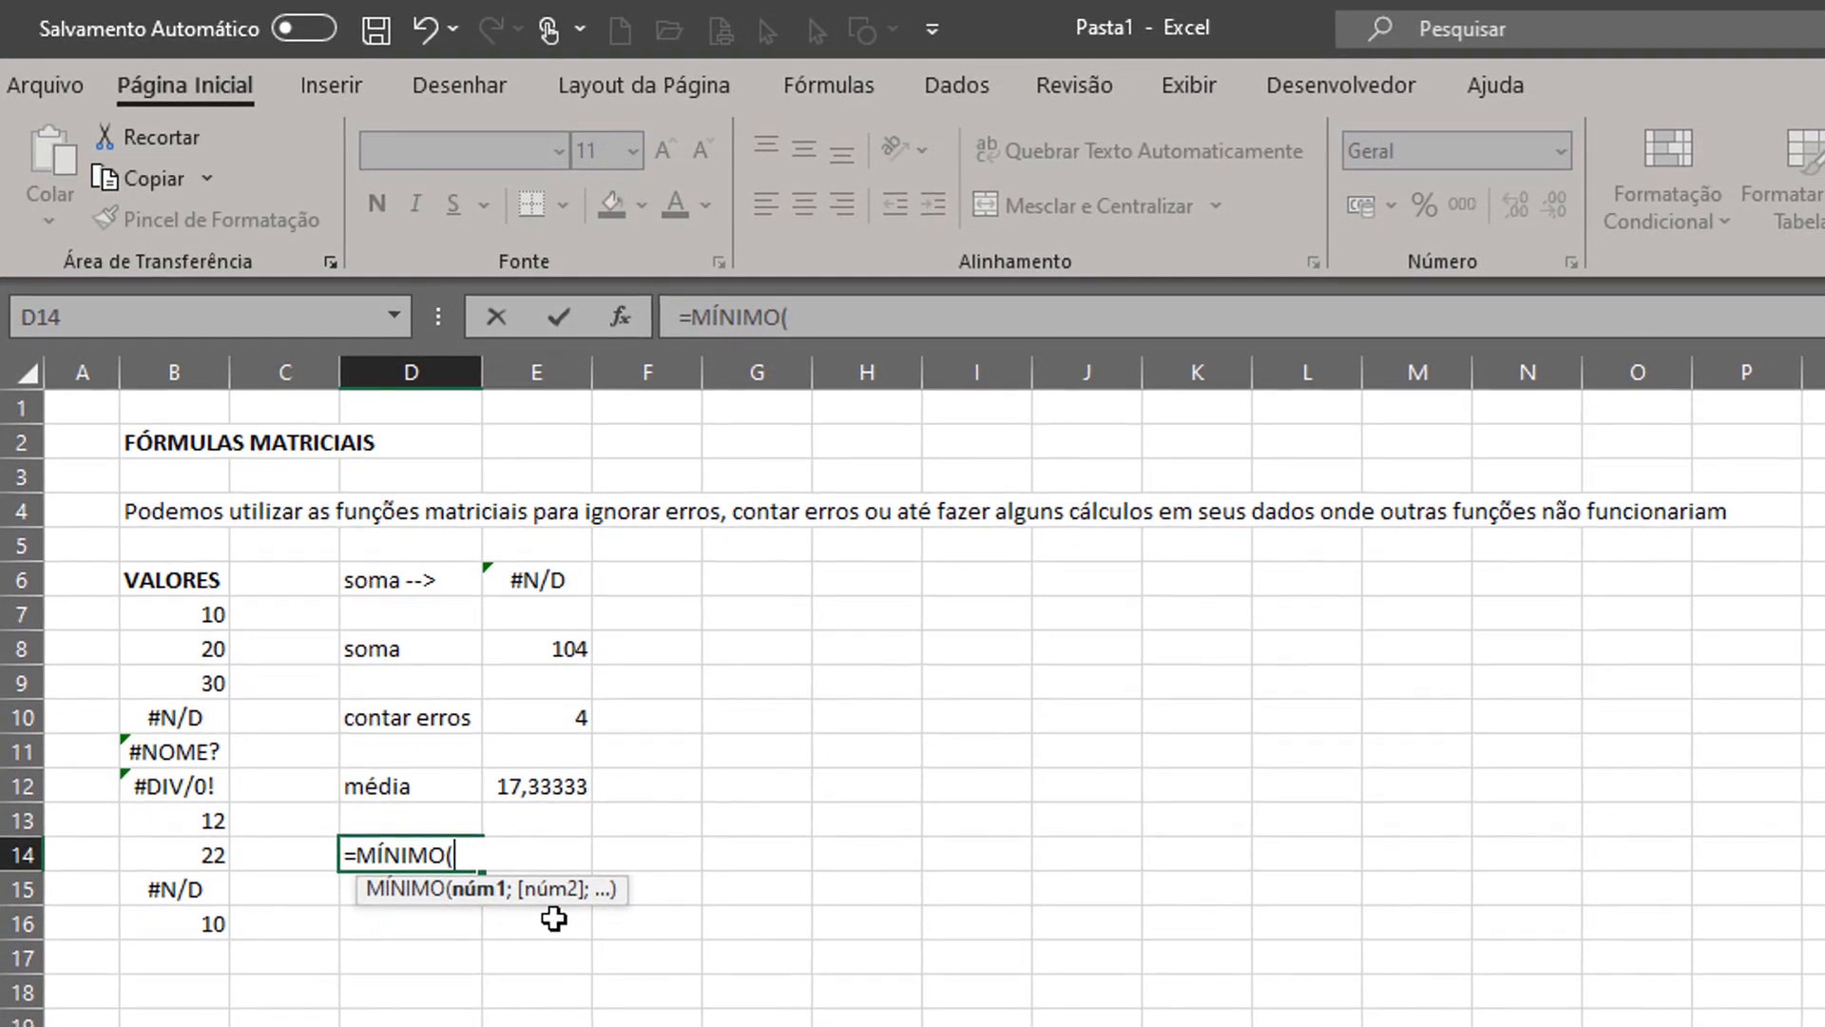
- Nest an SE inside the MÍNIMO formula in D14 with the range B7:B16 as its argument, and close its parenthesis
type("se(")
key("Left")
key("Left")
key("Up")
key("Up")
key("Up")
key("Up")
key("Up")
key("Up")
key("Up")
key("Up")
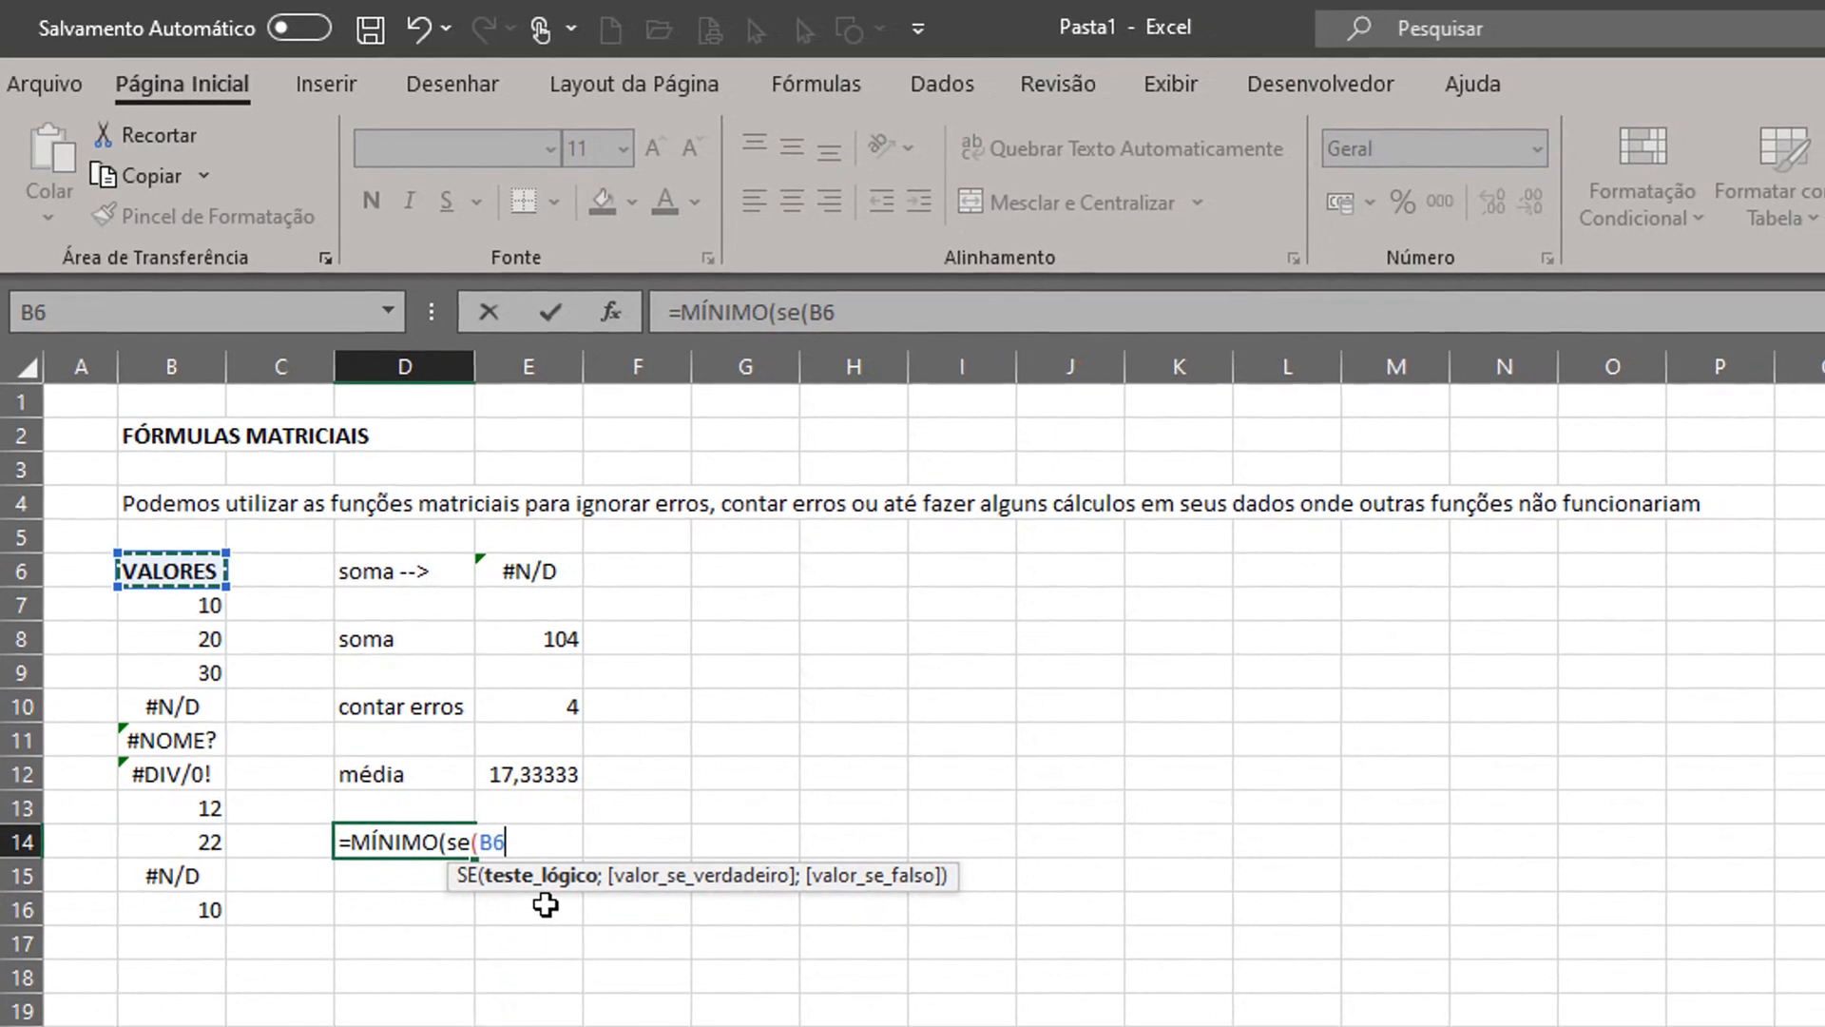
key("Down")
key("shift+Down")
key("shift+Down")
key("shift+Down")
key("shift+Down")
key("shift+Down")
key("shift+Down")
key("shift+Down")
key("shift+Down")
key("shift+Down")
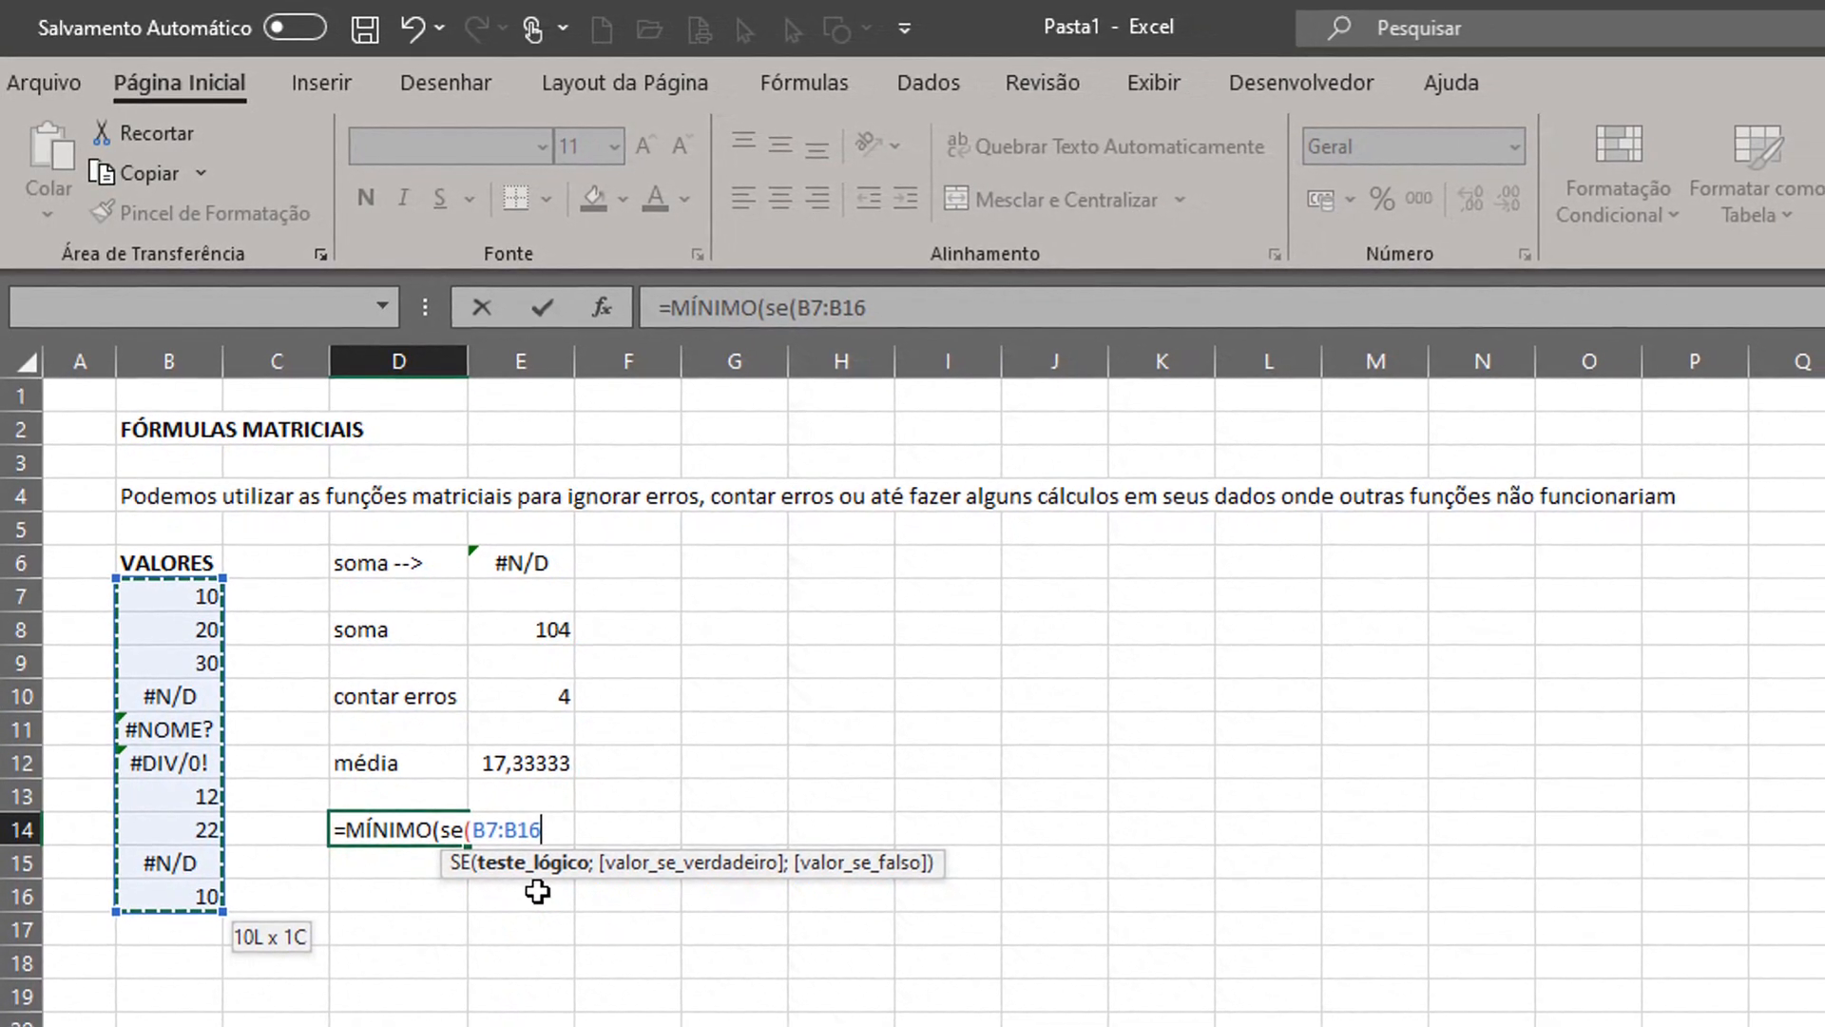
type(")")
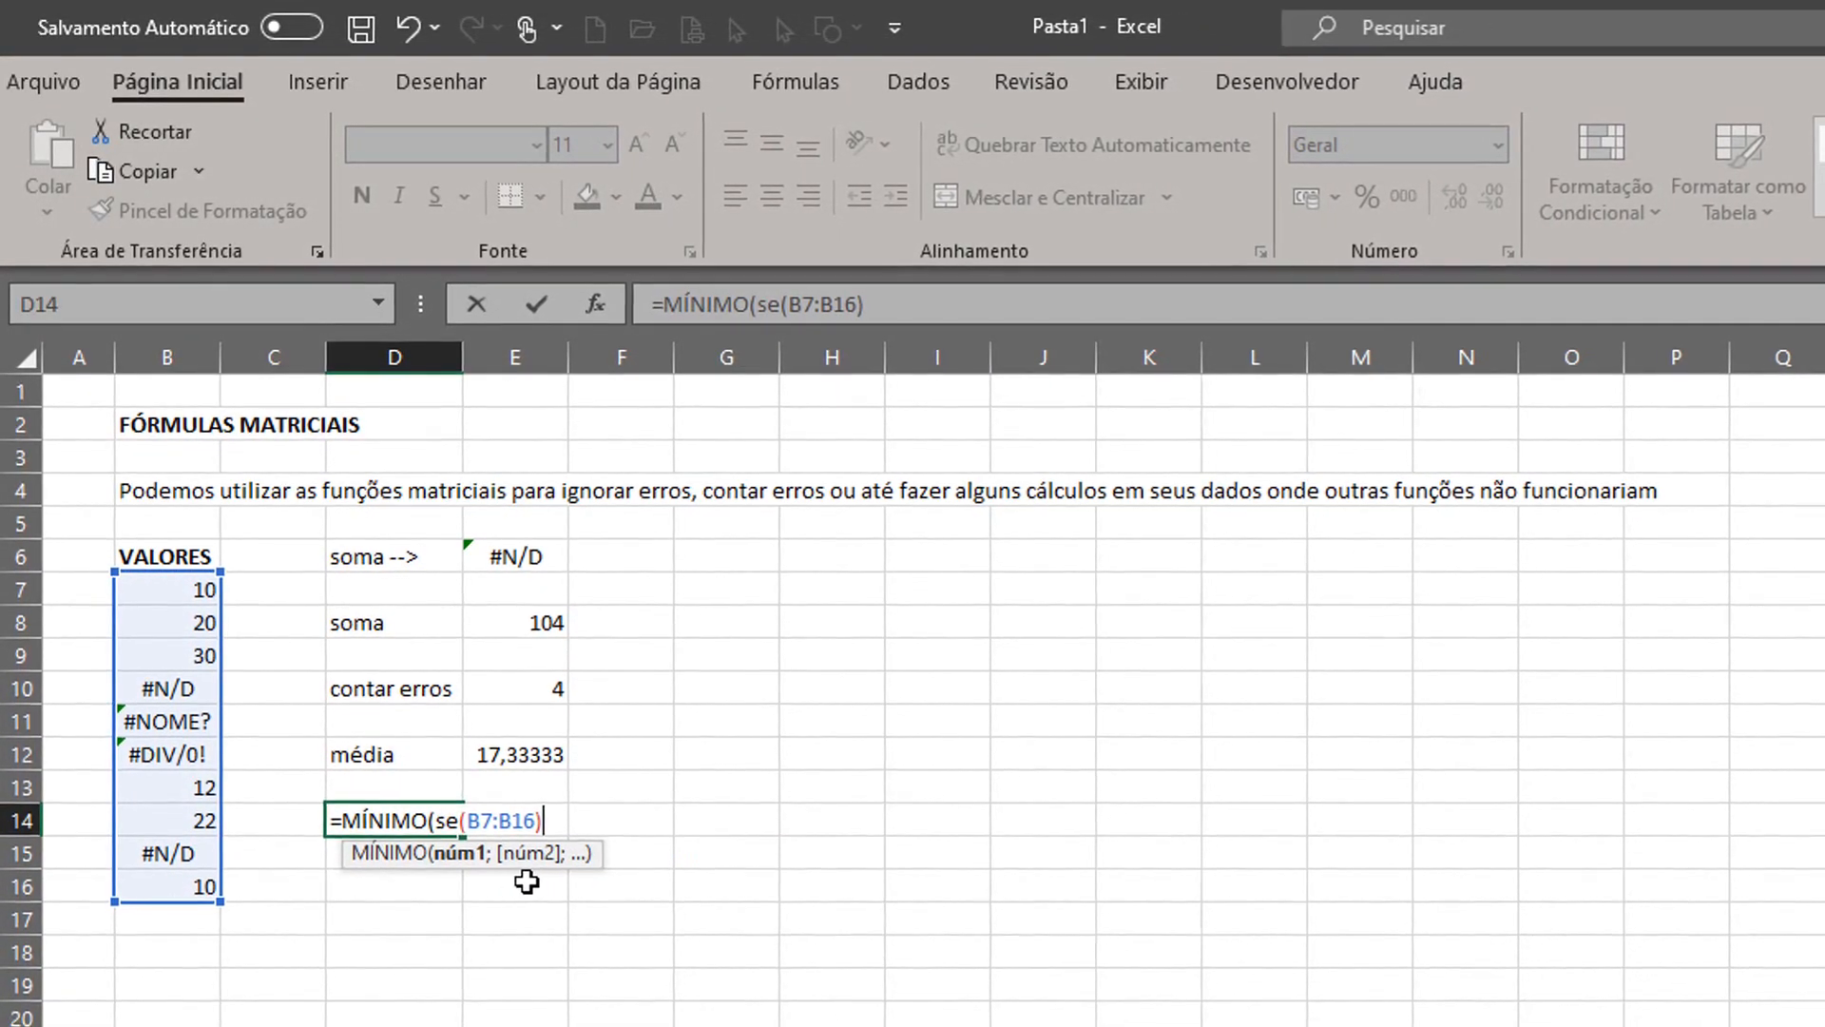
- Wrap the B7:B16 range inside the SE of the D14 formula in the ÉERROS function as the logical test
left_click(470, 825)
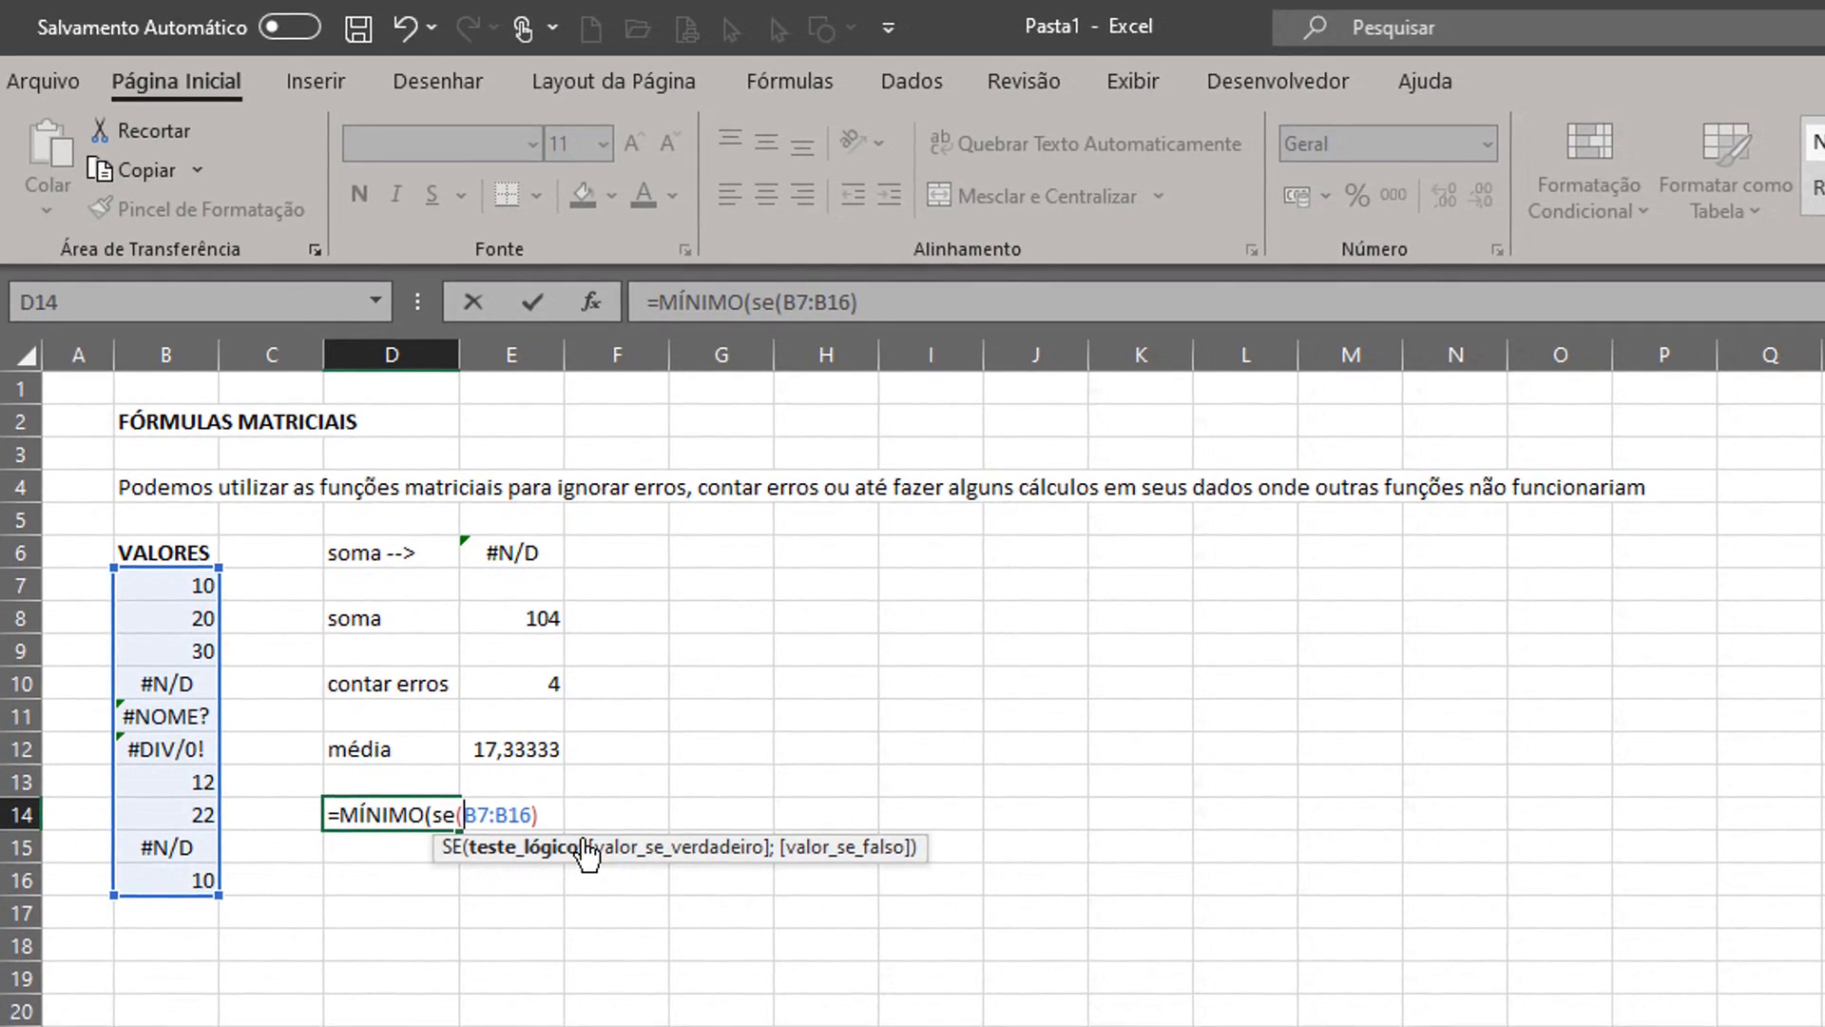
type("é.n")
key("Tab")
key("BackSpace")
key("BackSpace")
key("BackSpace")
key("BackSpace")
key("BackSpace")
key("BackSpace")
key("BackSpace")
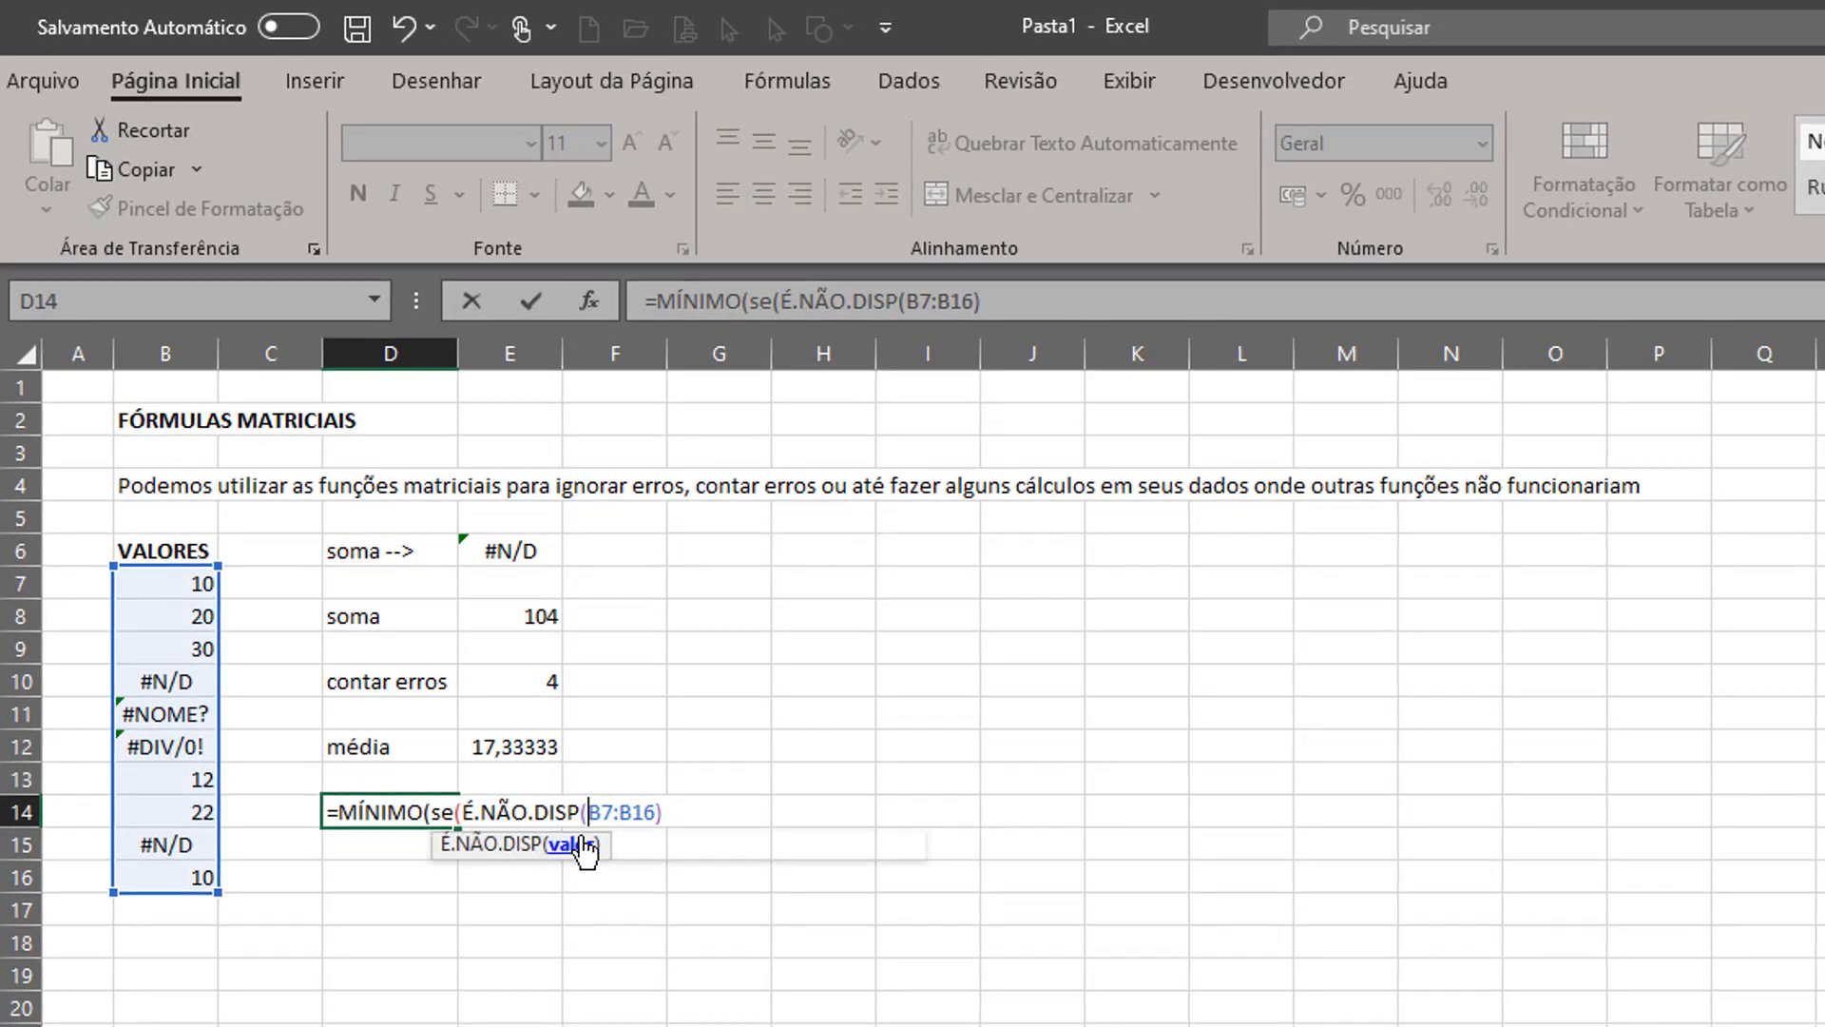
key("BackSpace")
key("BackSpace")
key("BackSpace")
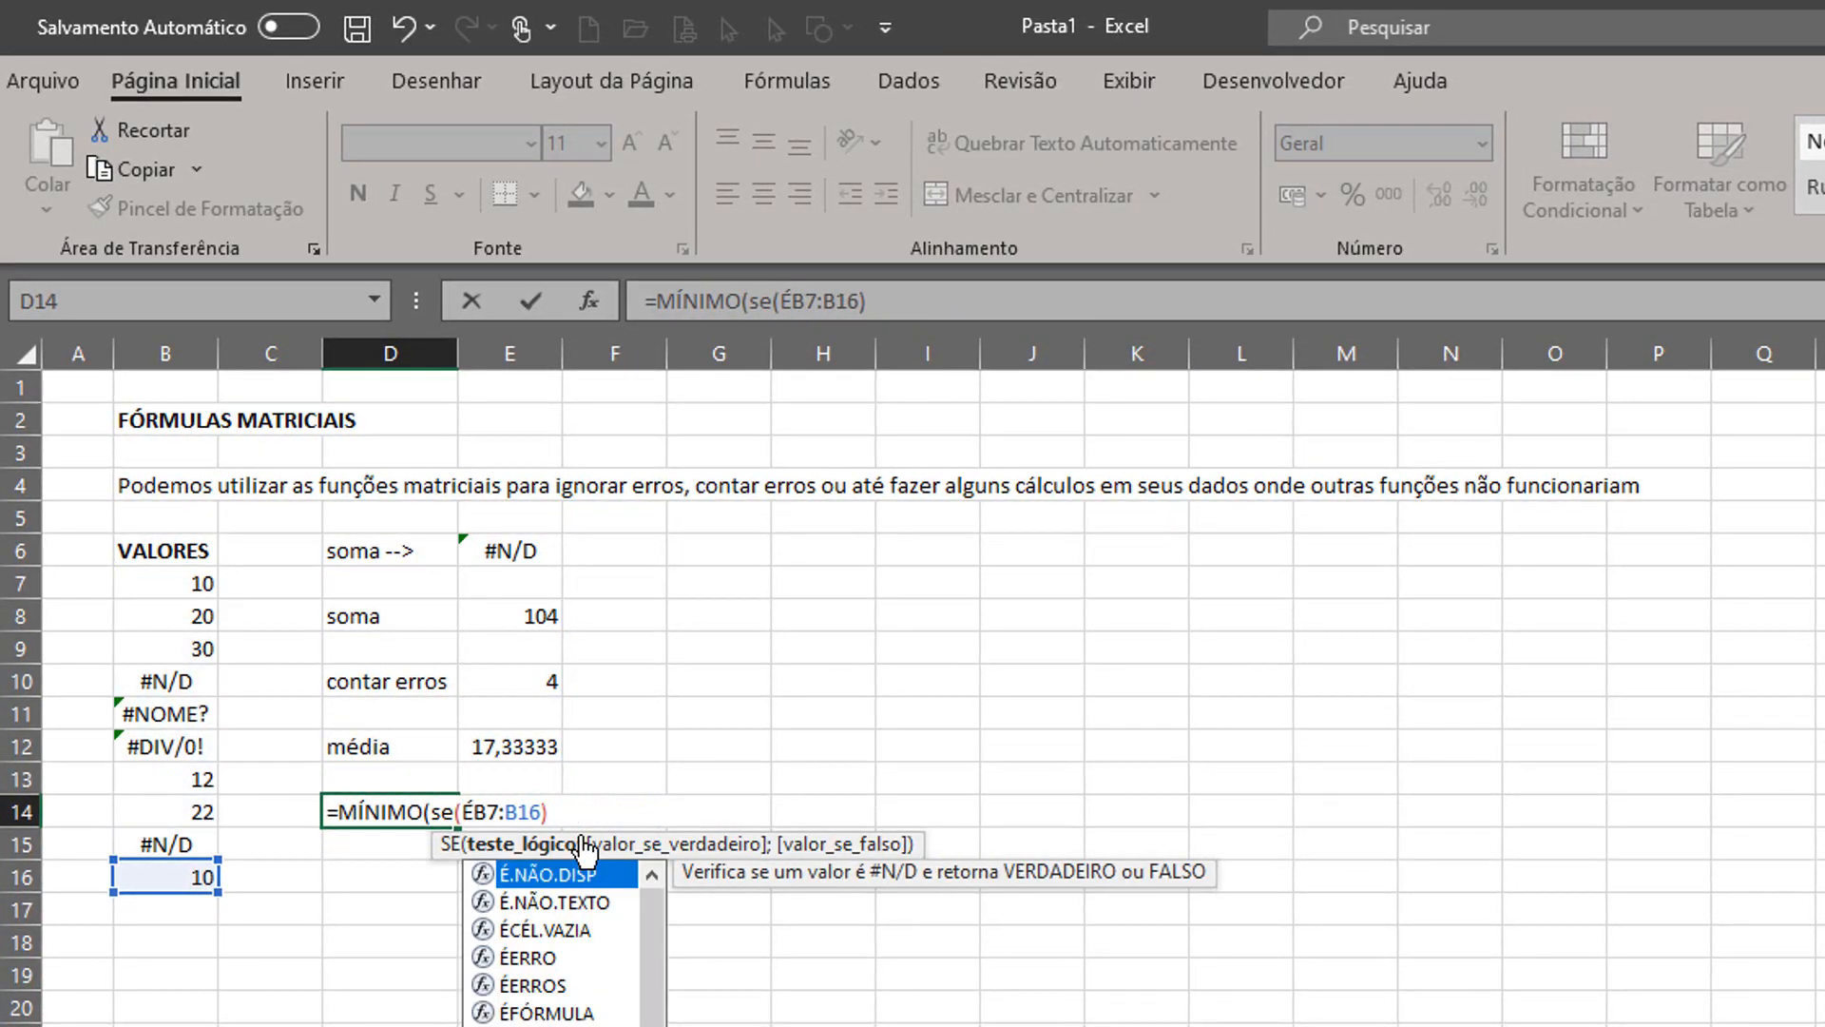
key("Down")
key("Down")
key("Down")
key("Down")
key("Tab")
key("End")
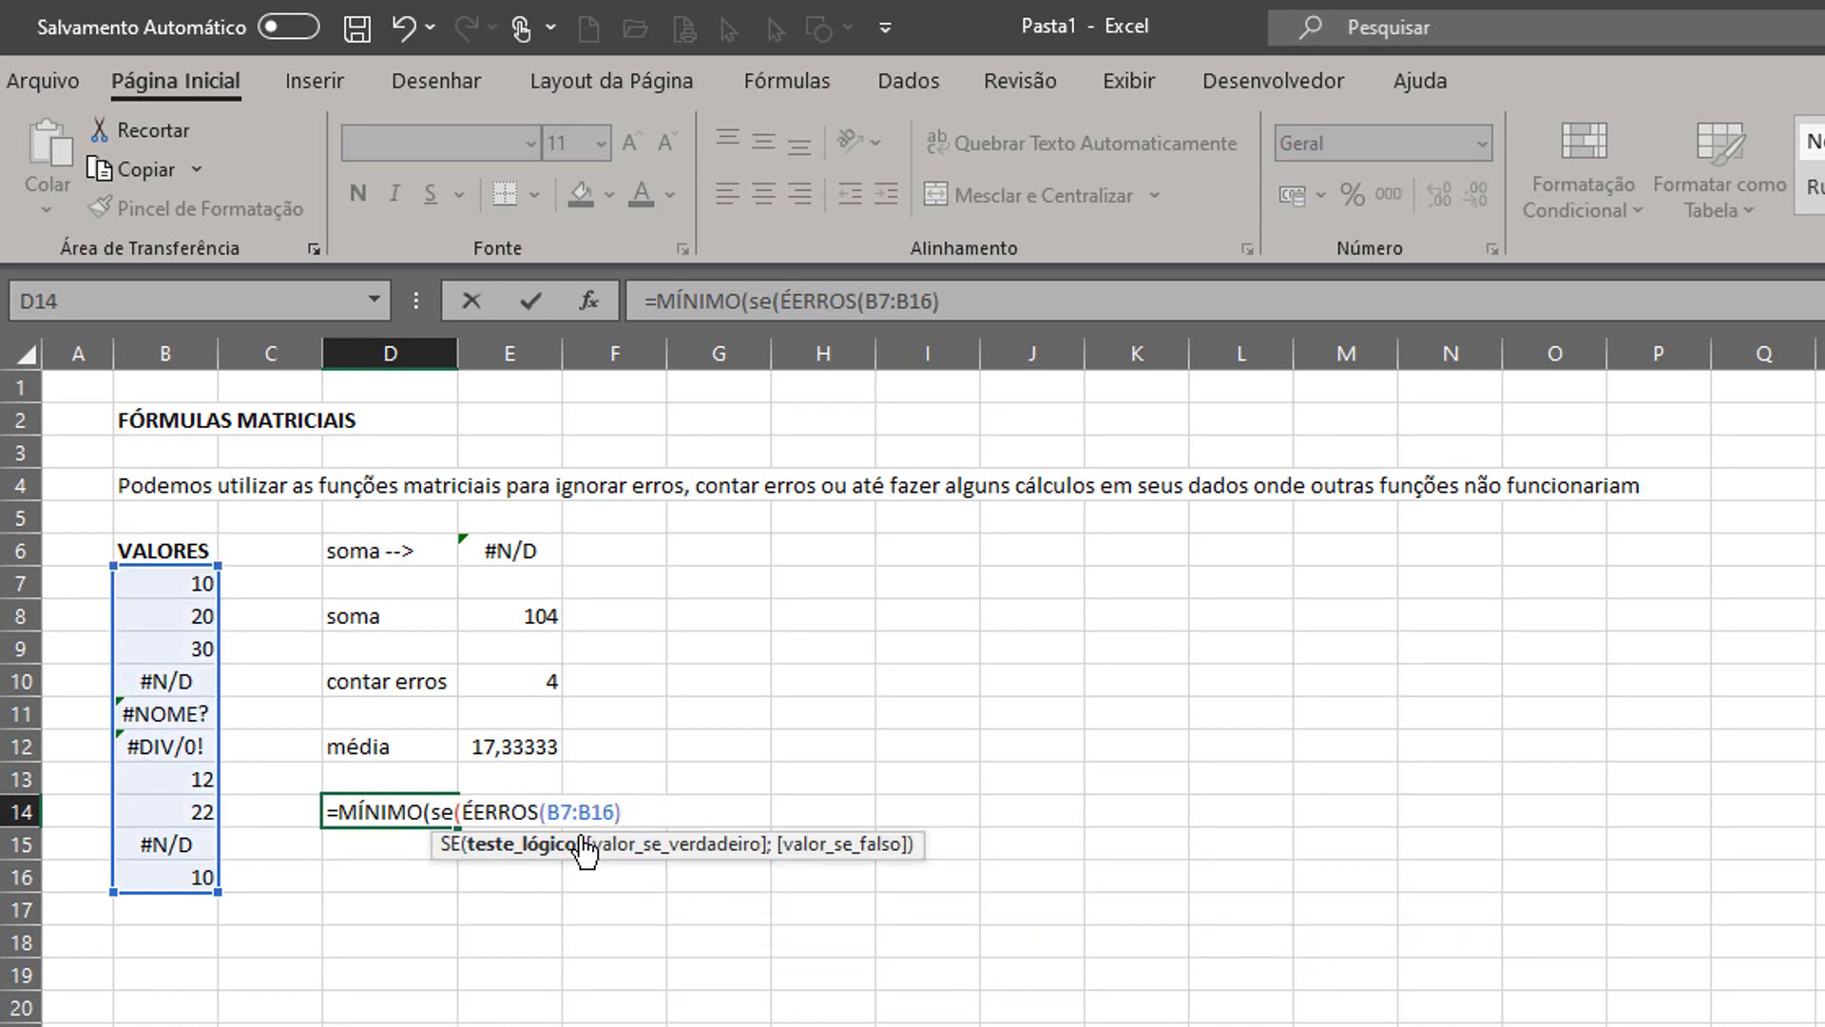
- Finish the D14 formula with "" as the SE true value and B7:B16 as the false value, and commit it as an array formula
type(";\"\"")
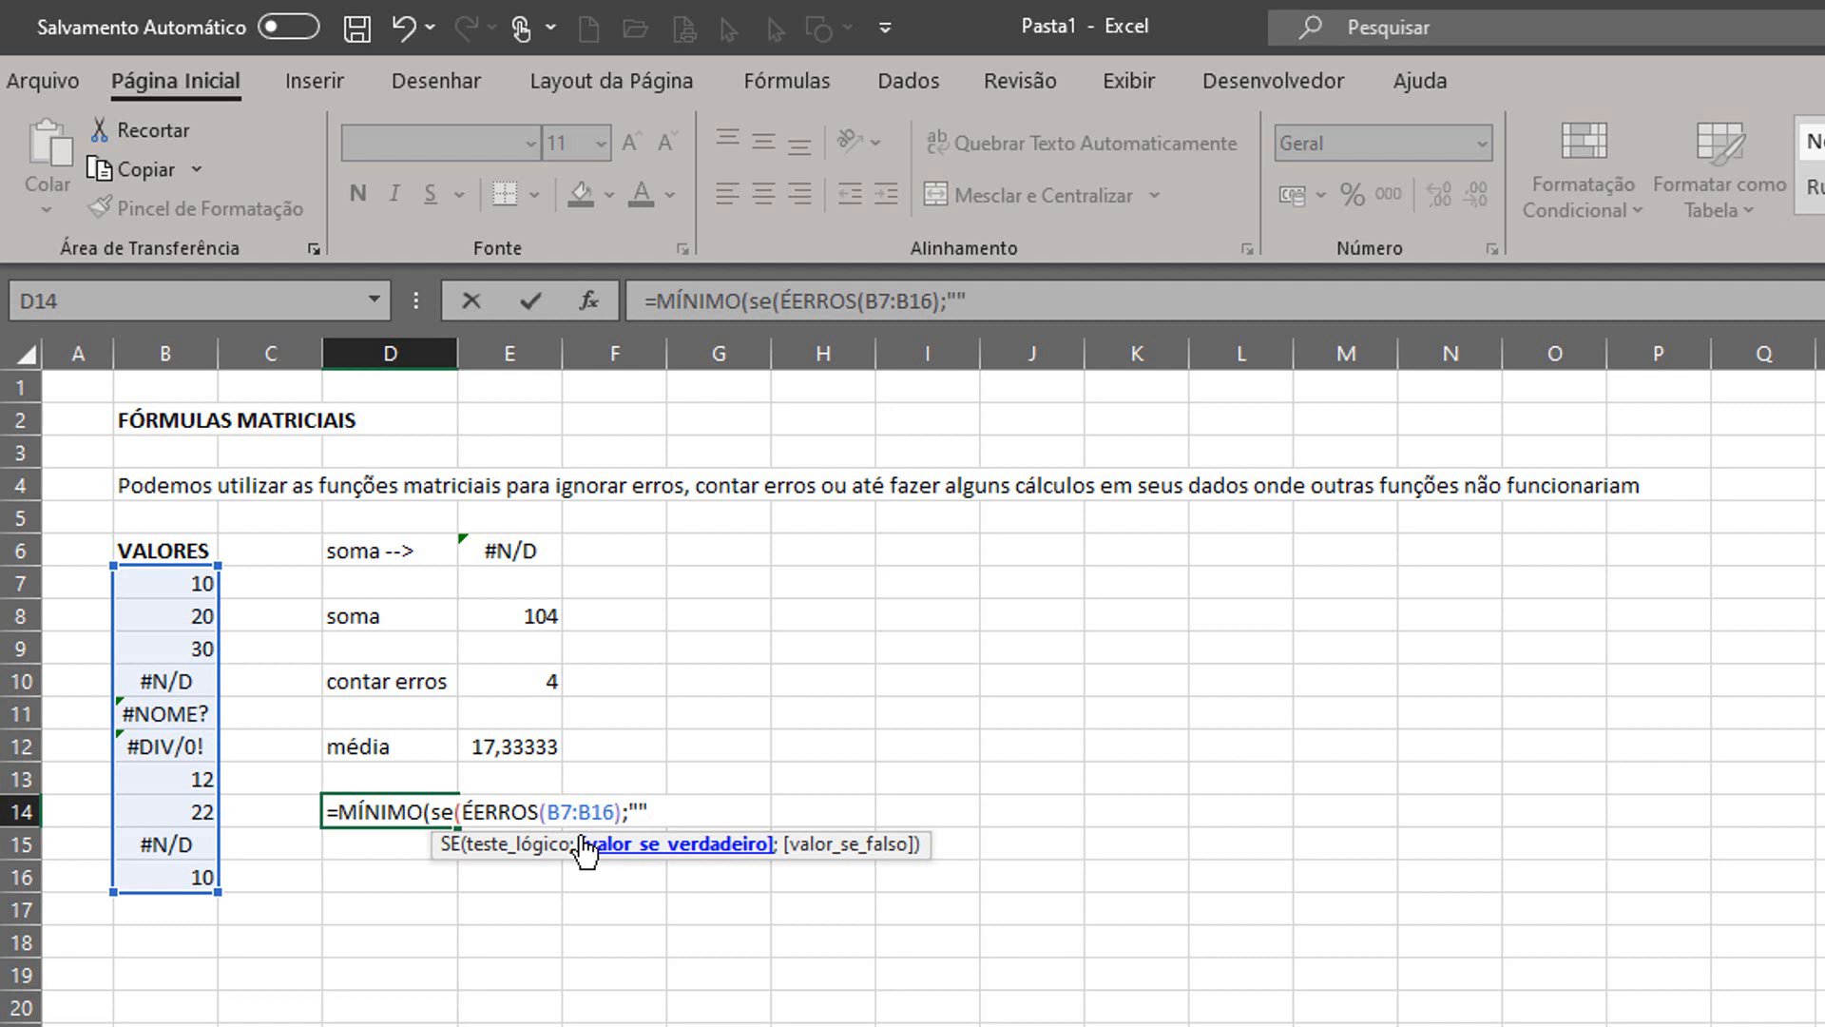
type(";")
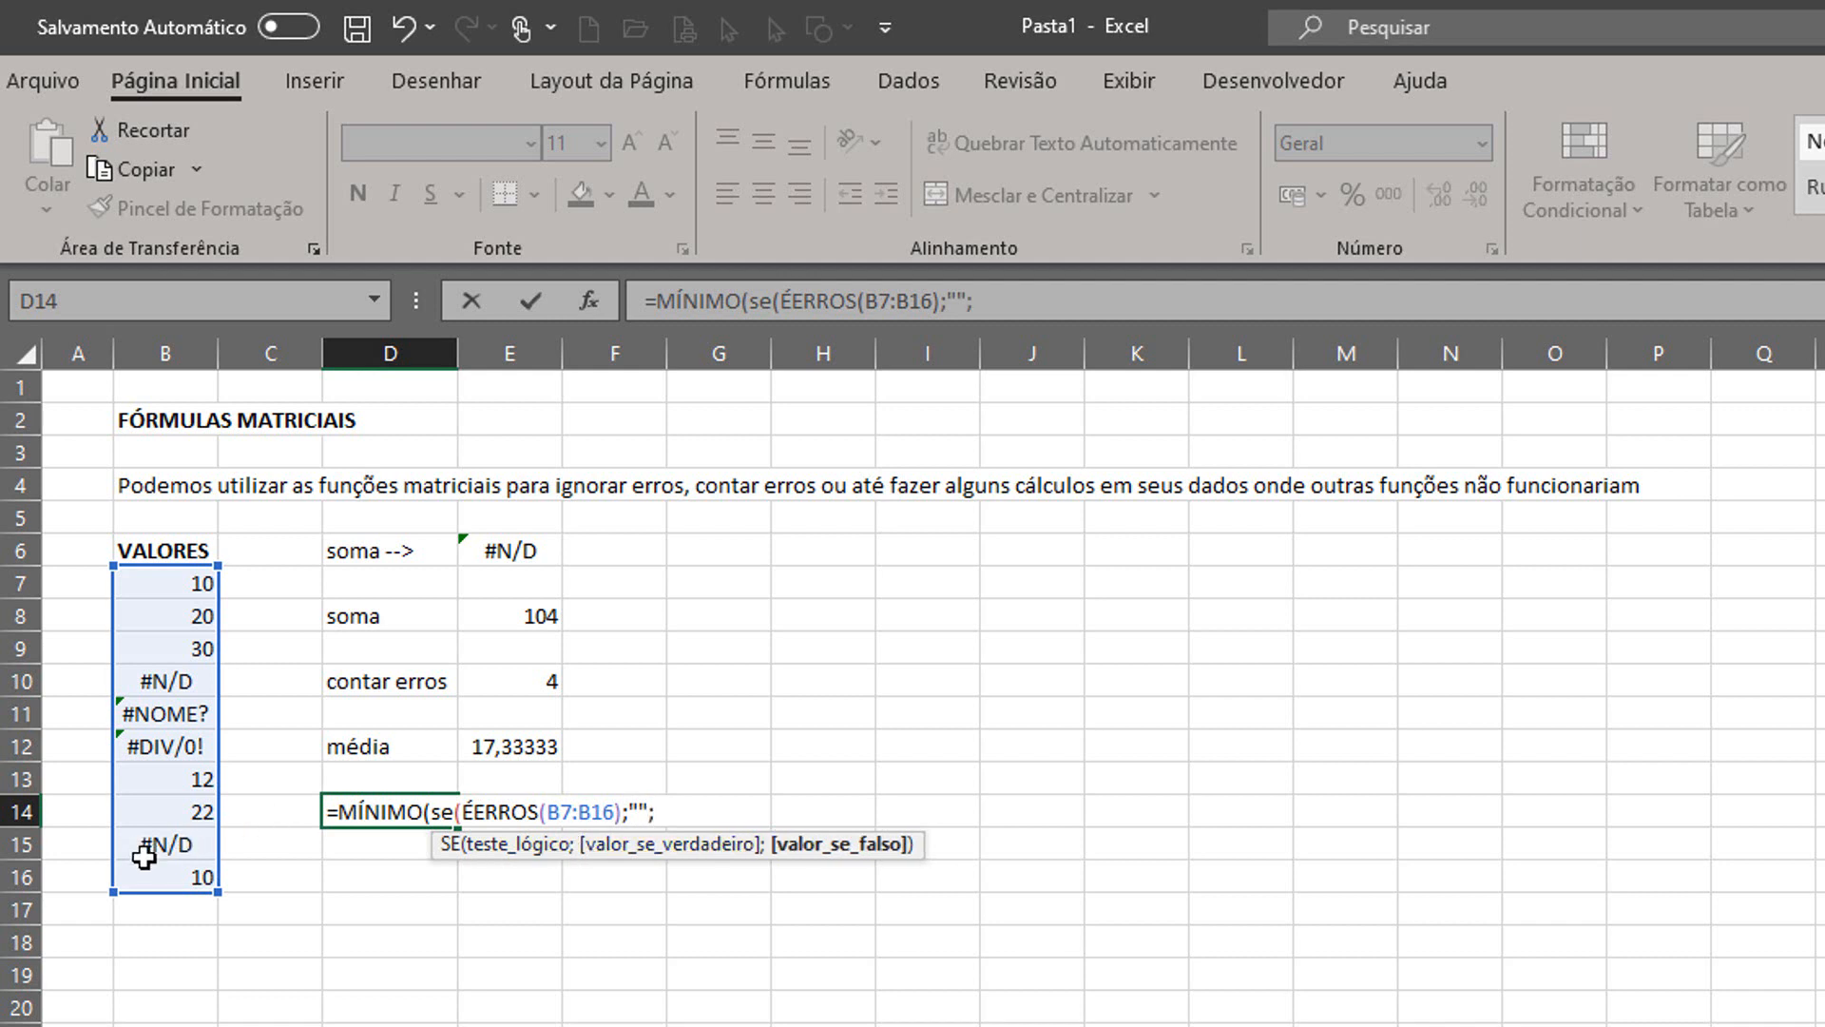
left_click_drag(150, 872, 180, 584)
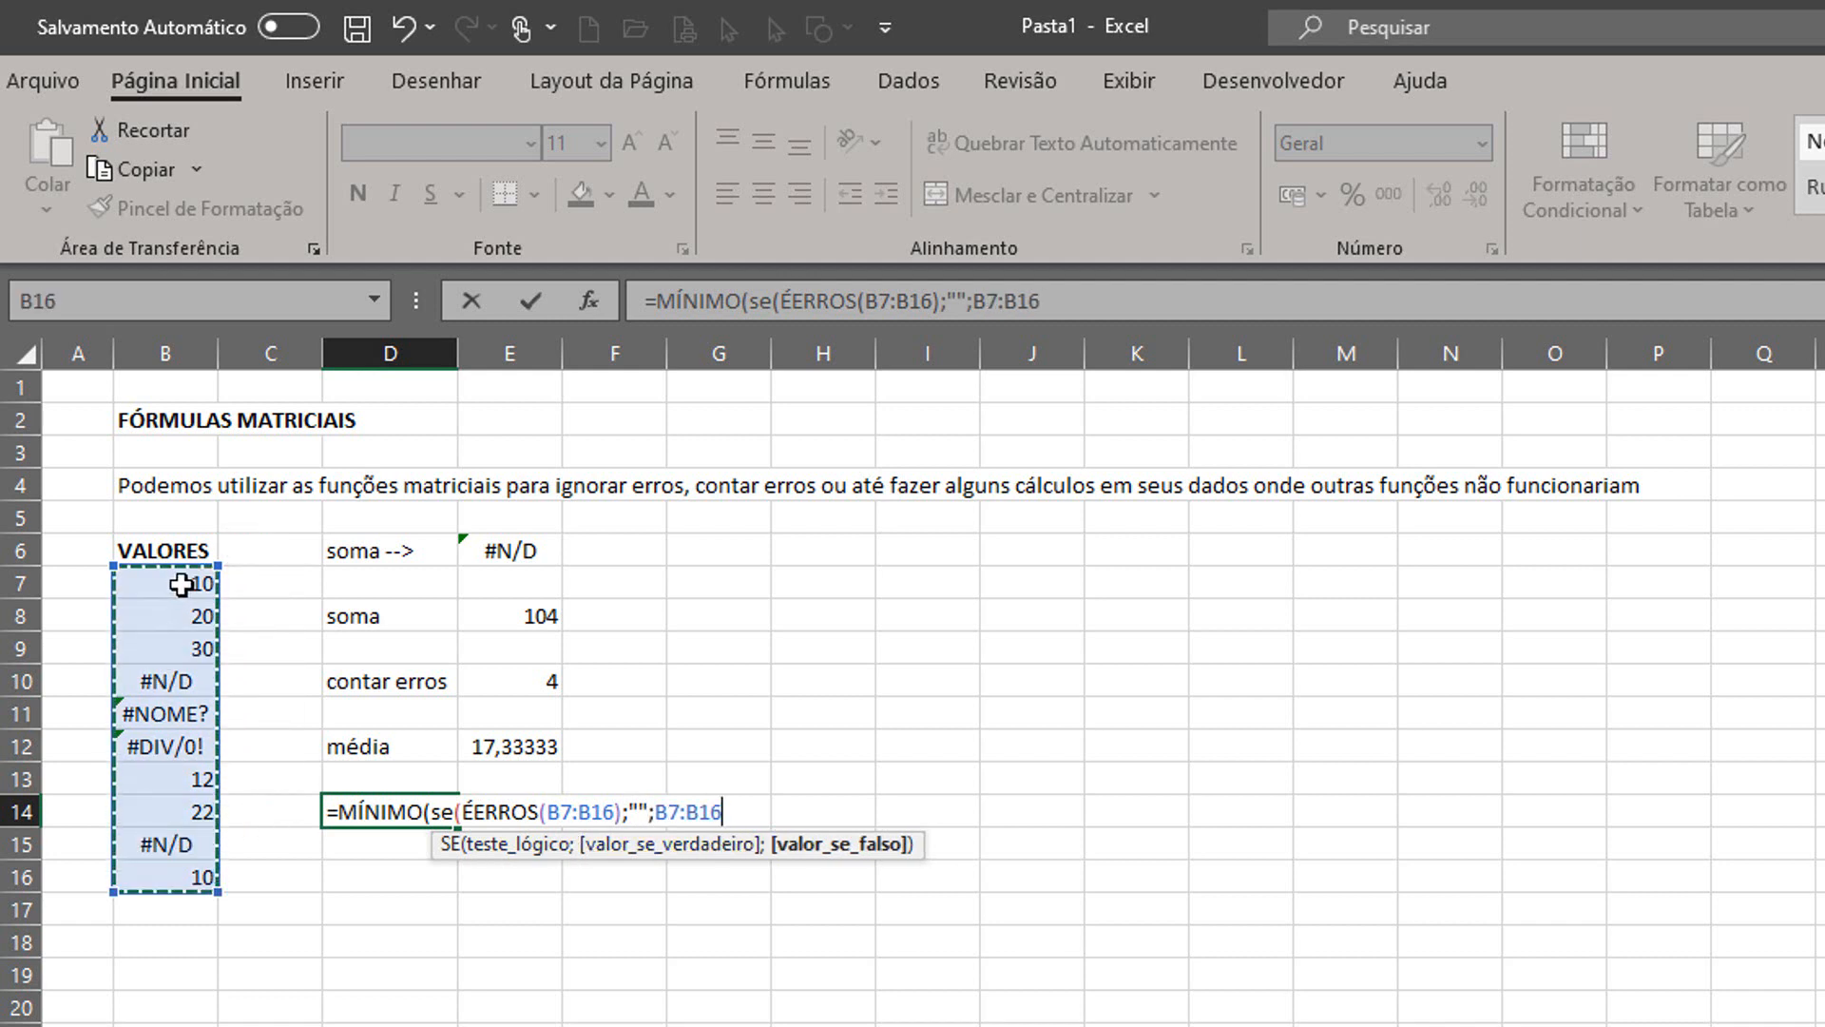
key("ctrl+shift+Return")
key("Return")
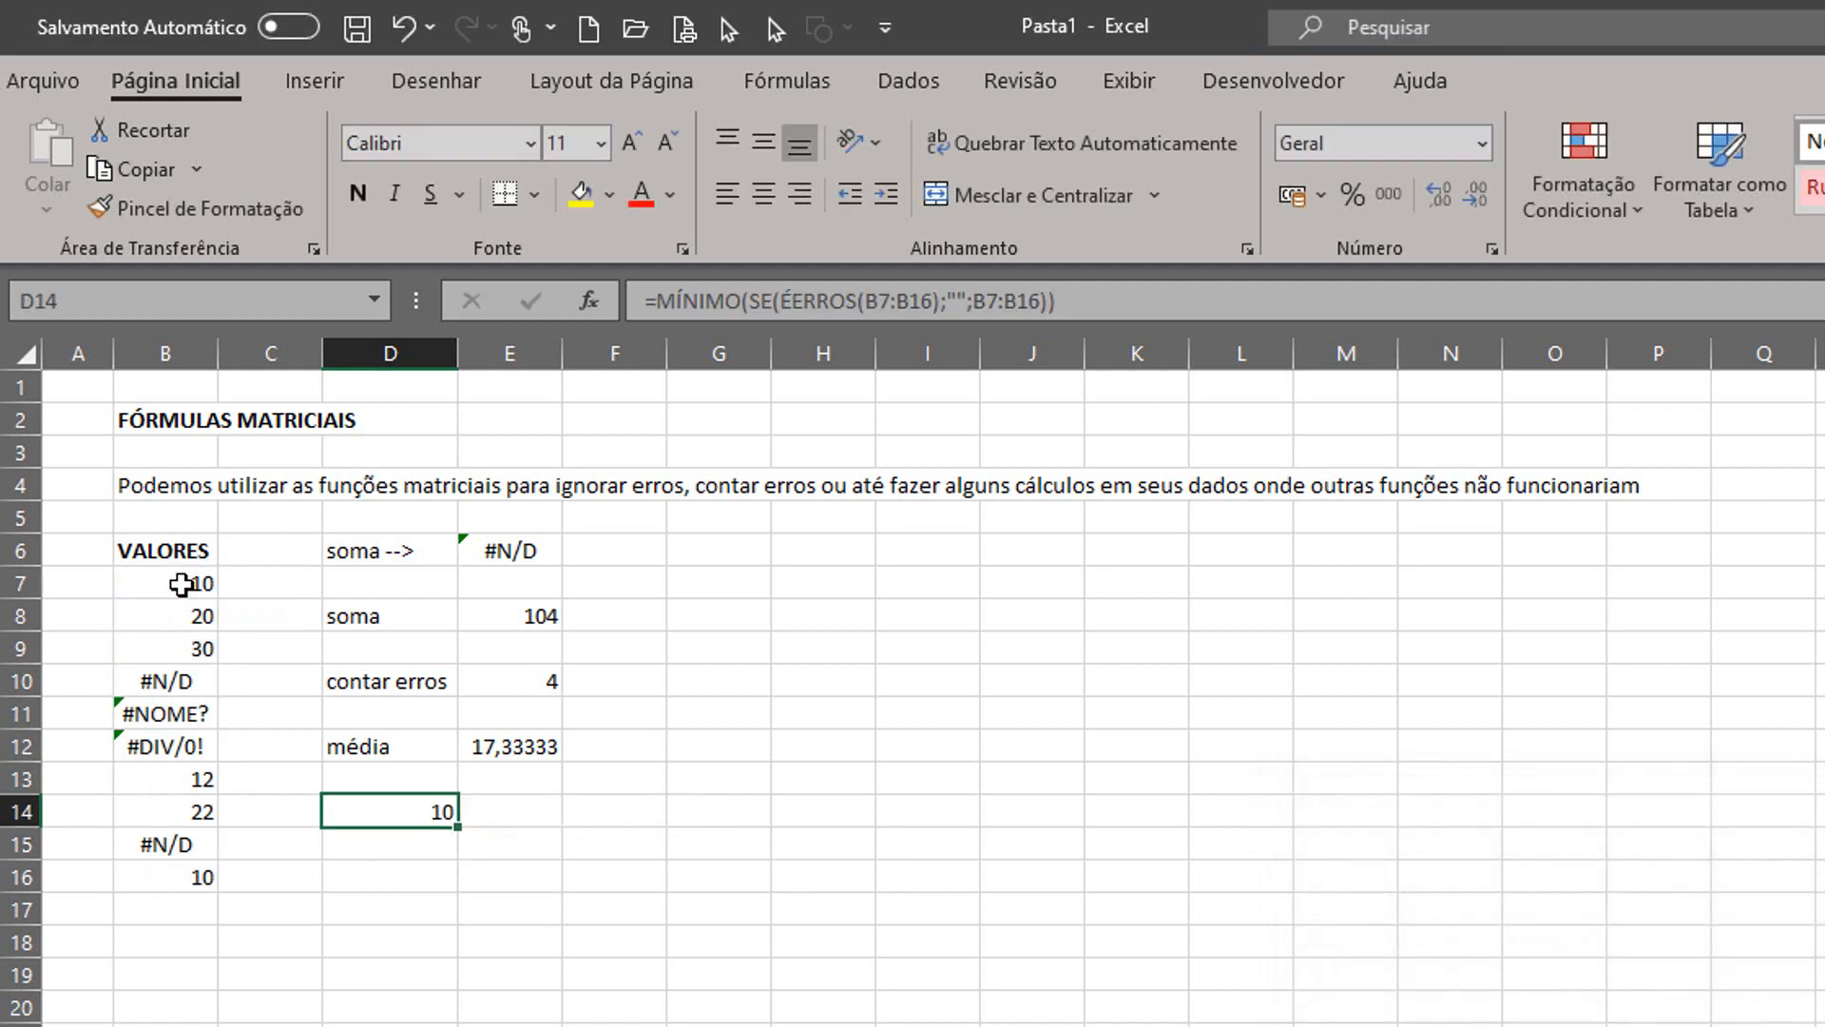
- Move the minimum formula from D14 to E14 and label D14 "mínimo"
key("ctrl+x")
key("Right")
key("ctrl+v")
key("Left")
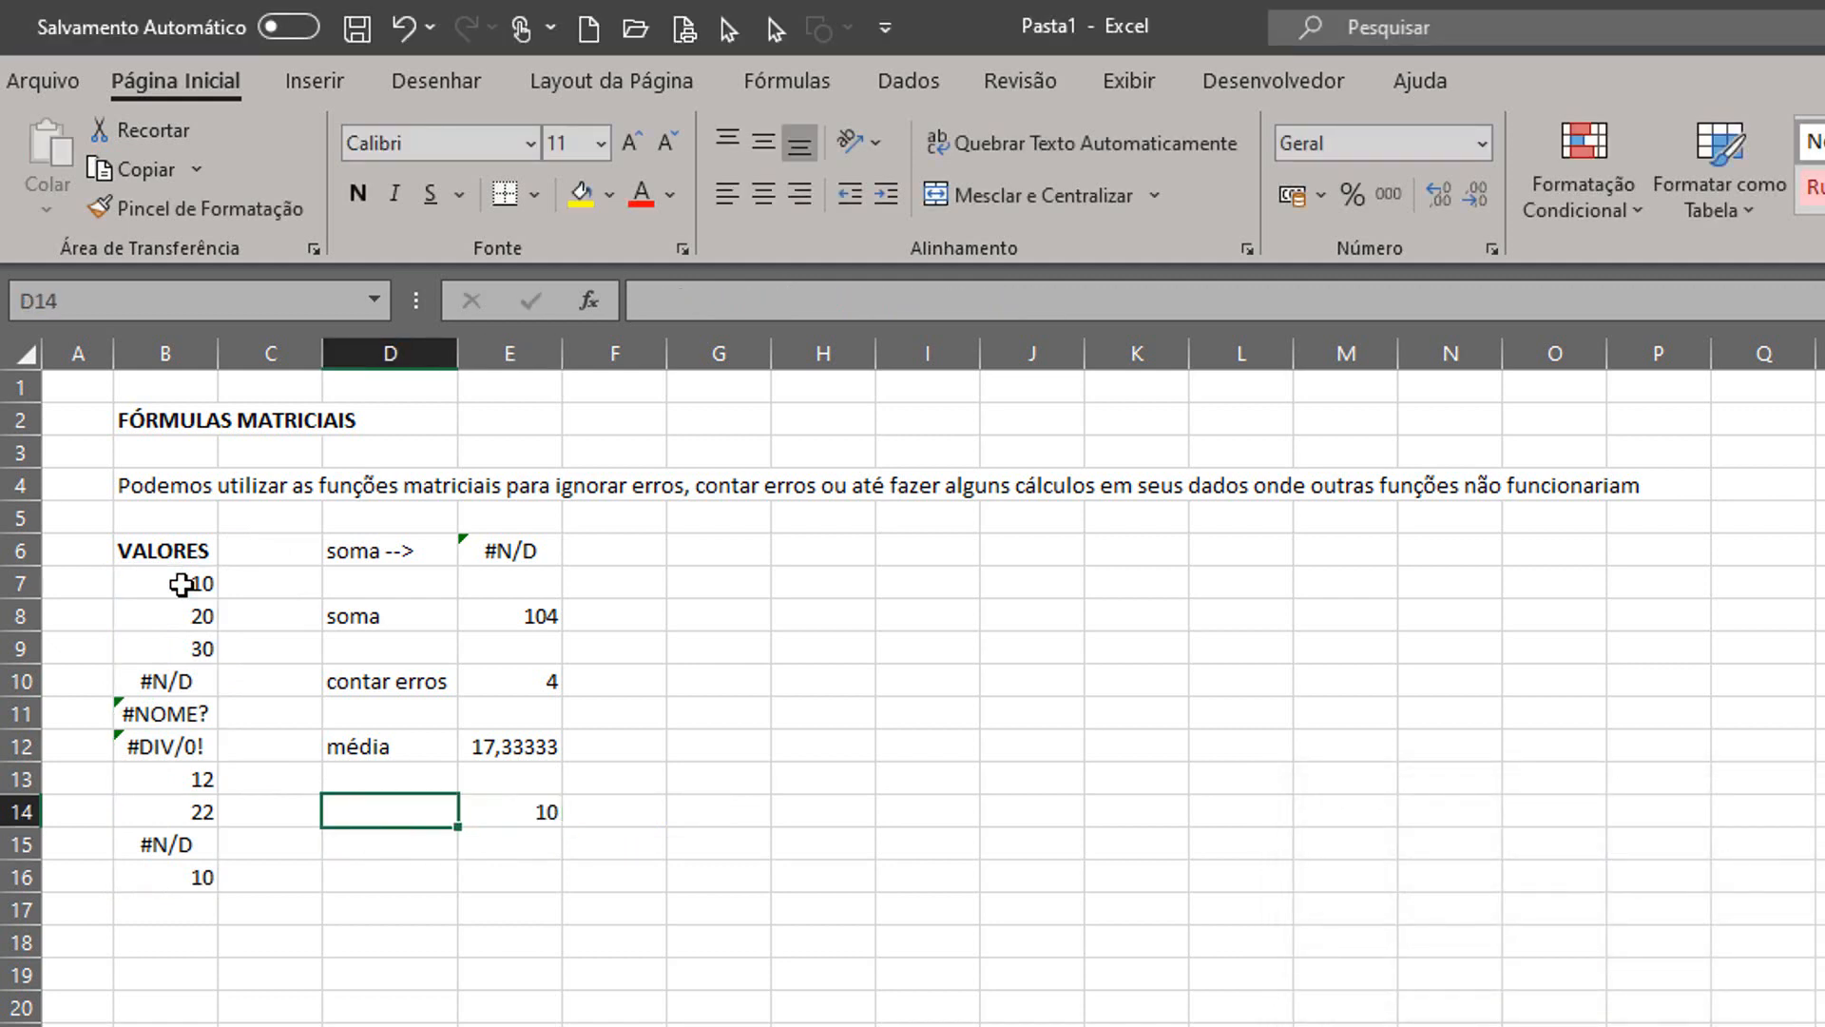
type("mínimo")
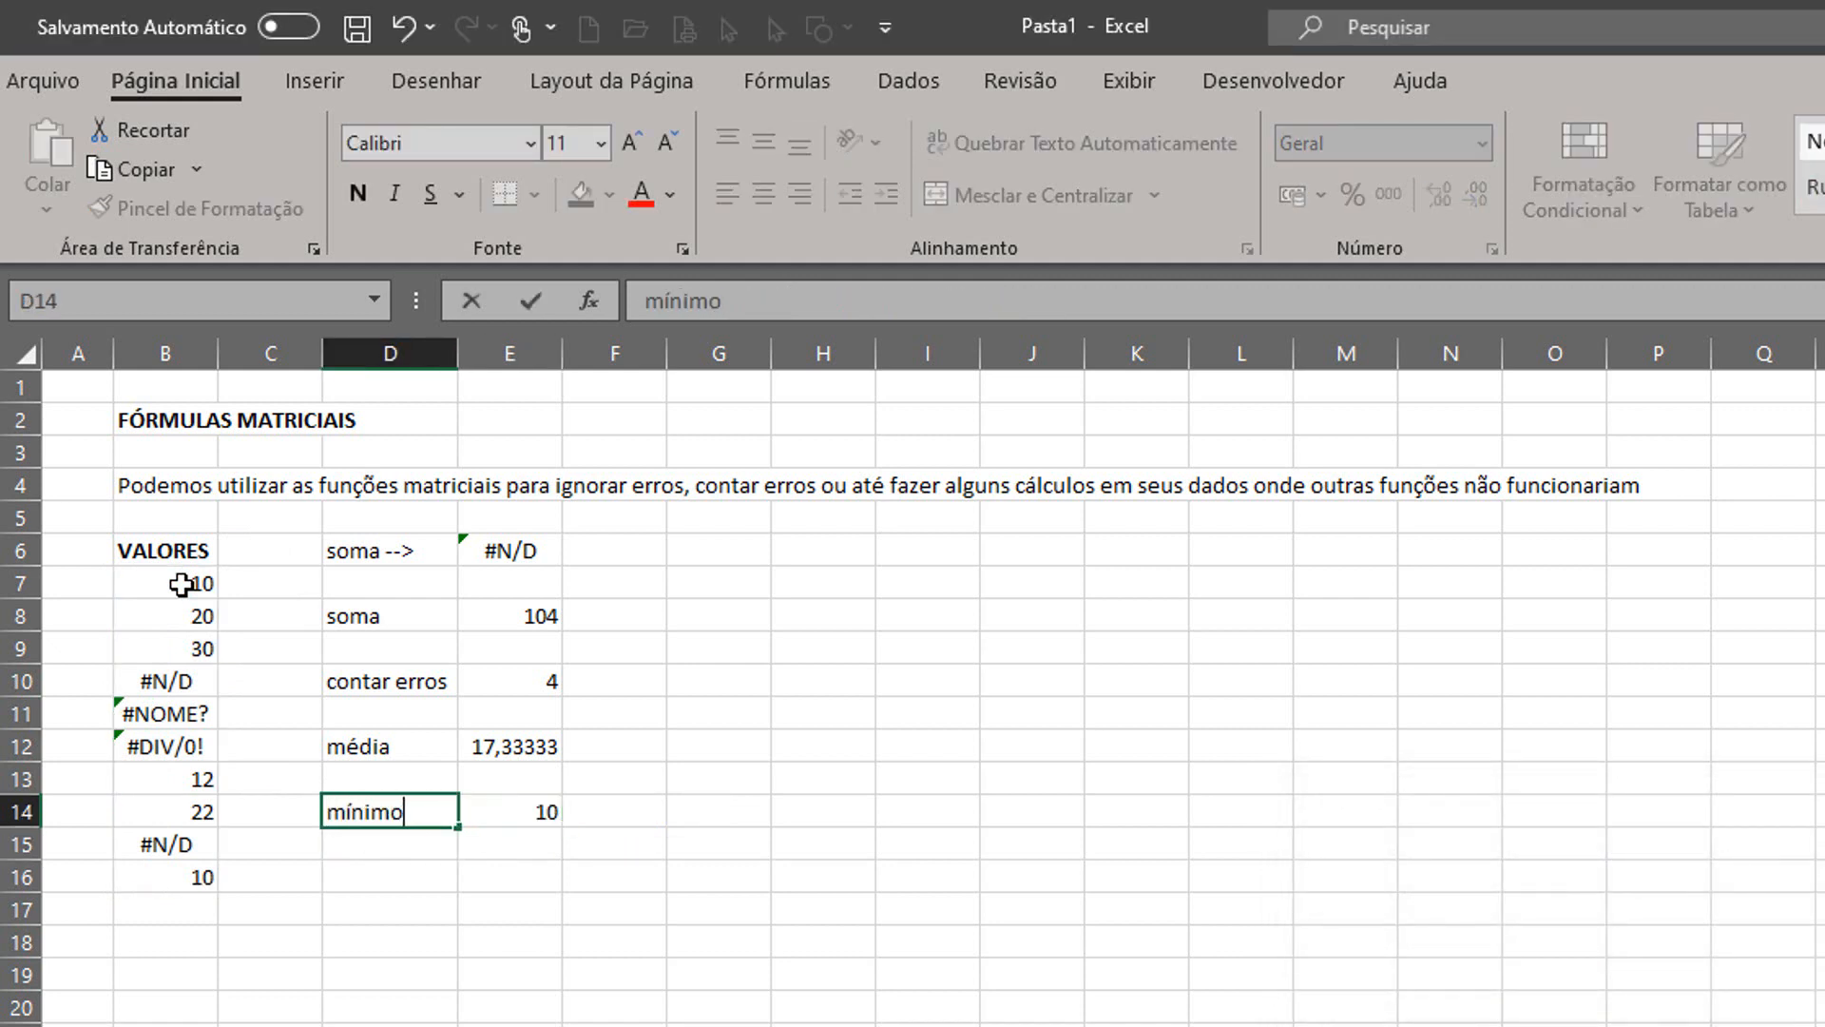
key("Return")
- Label cell D15 "máximo"
key("Return")
key("Up")
type("má")
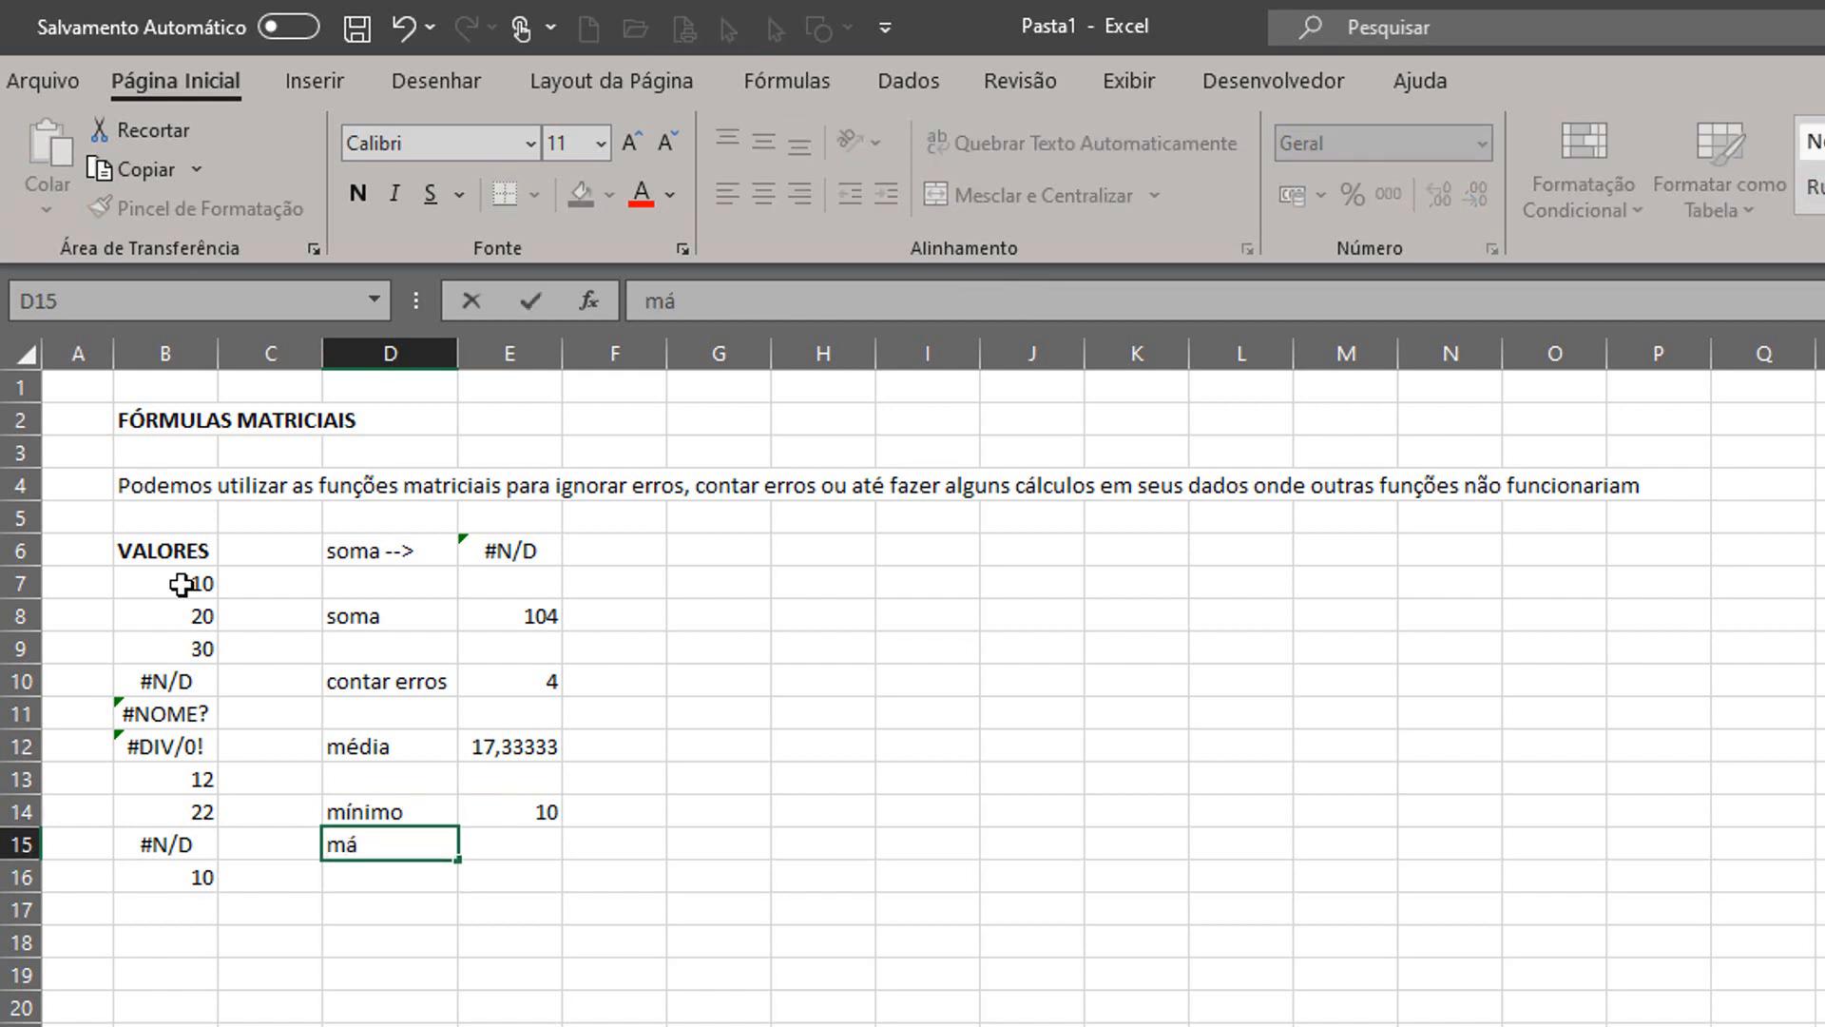
type("ximo")
key("Return")
- Copy the text of the E14 formula into cell E15 with its B7:B16 references kept as they are
key("Up")
key("Up")
key("Right")
key("F2")
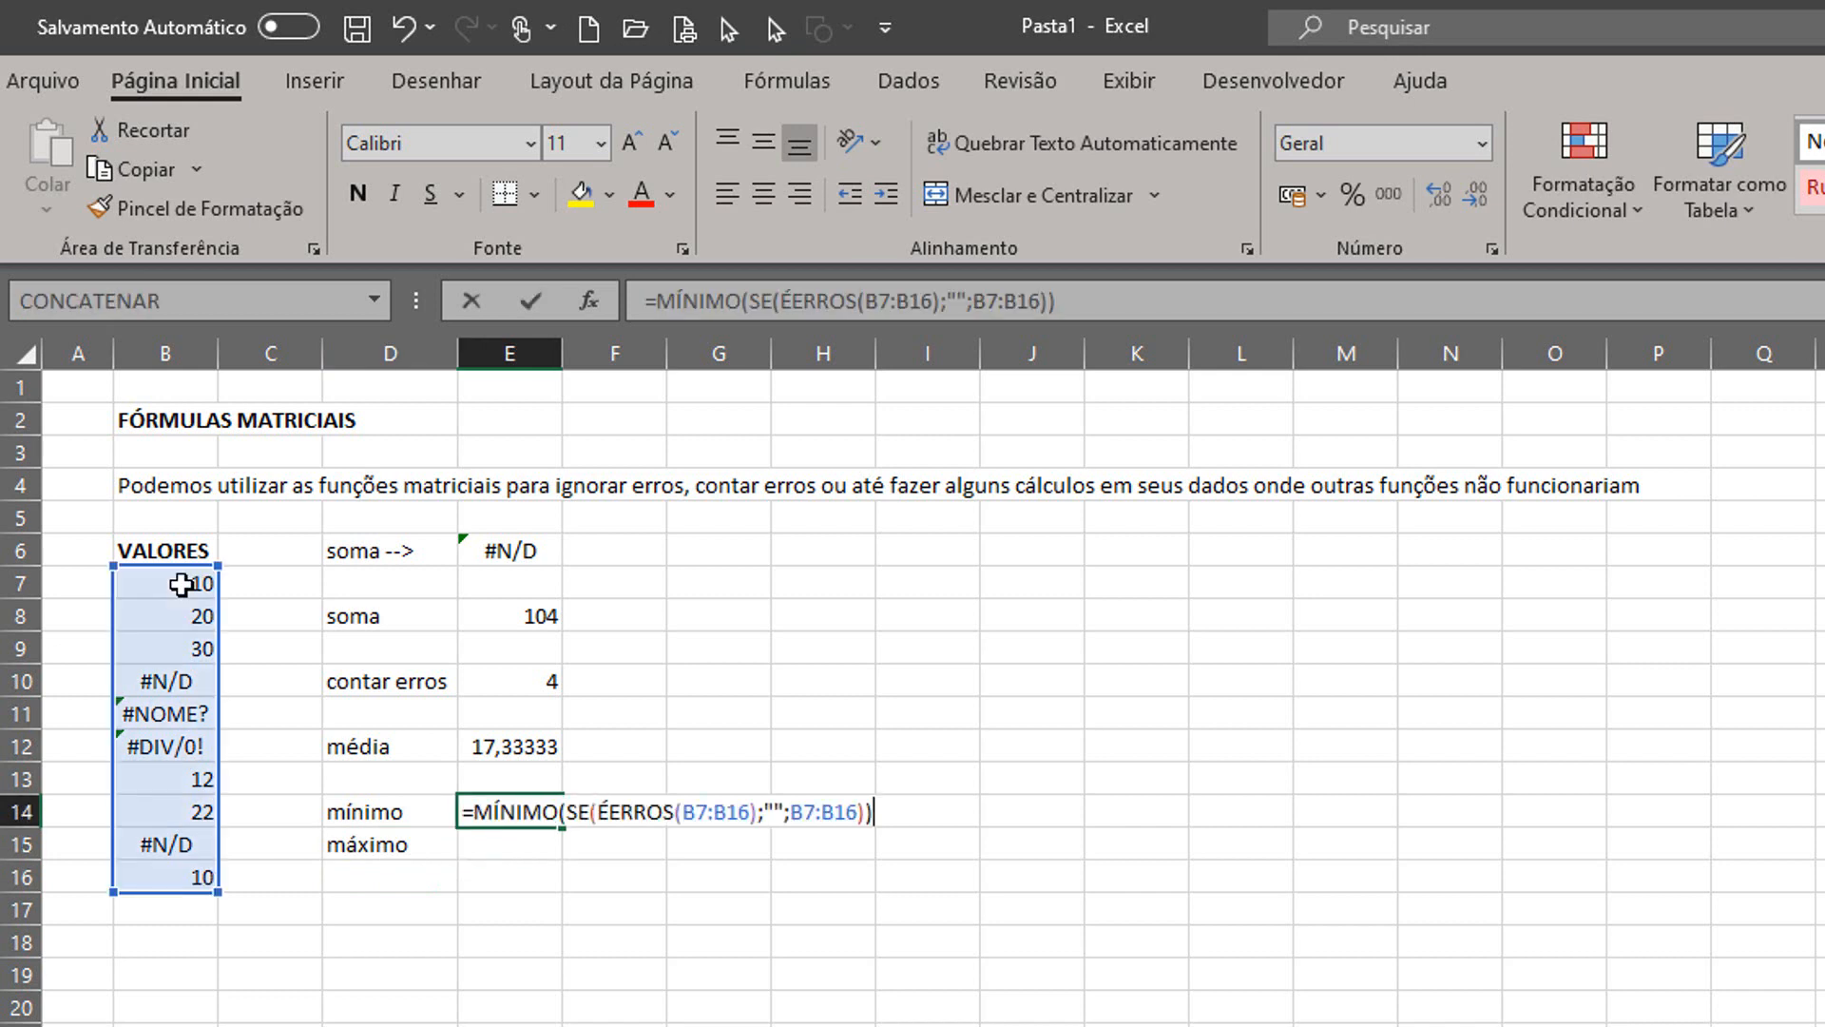
key("shift+Home")
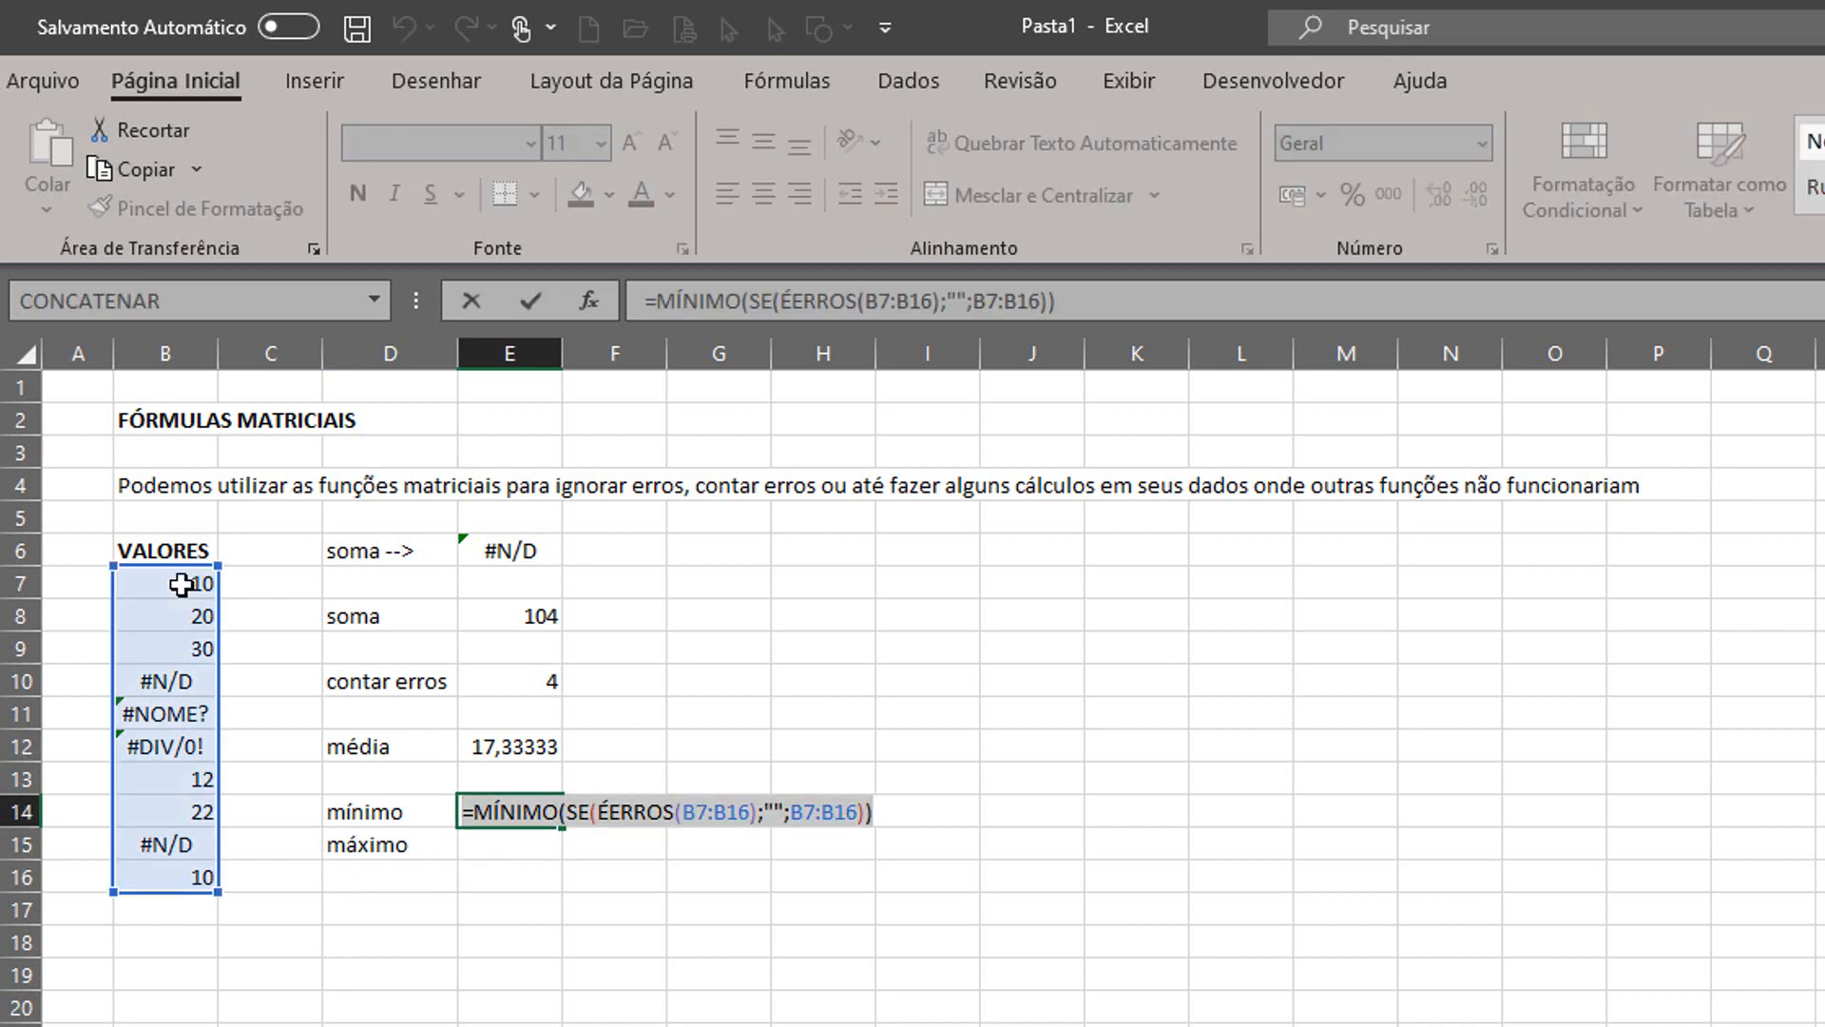
key("ctrl+c")
key("Escape")
key("Down")
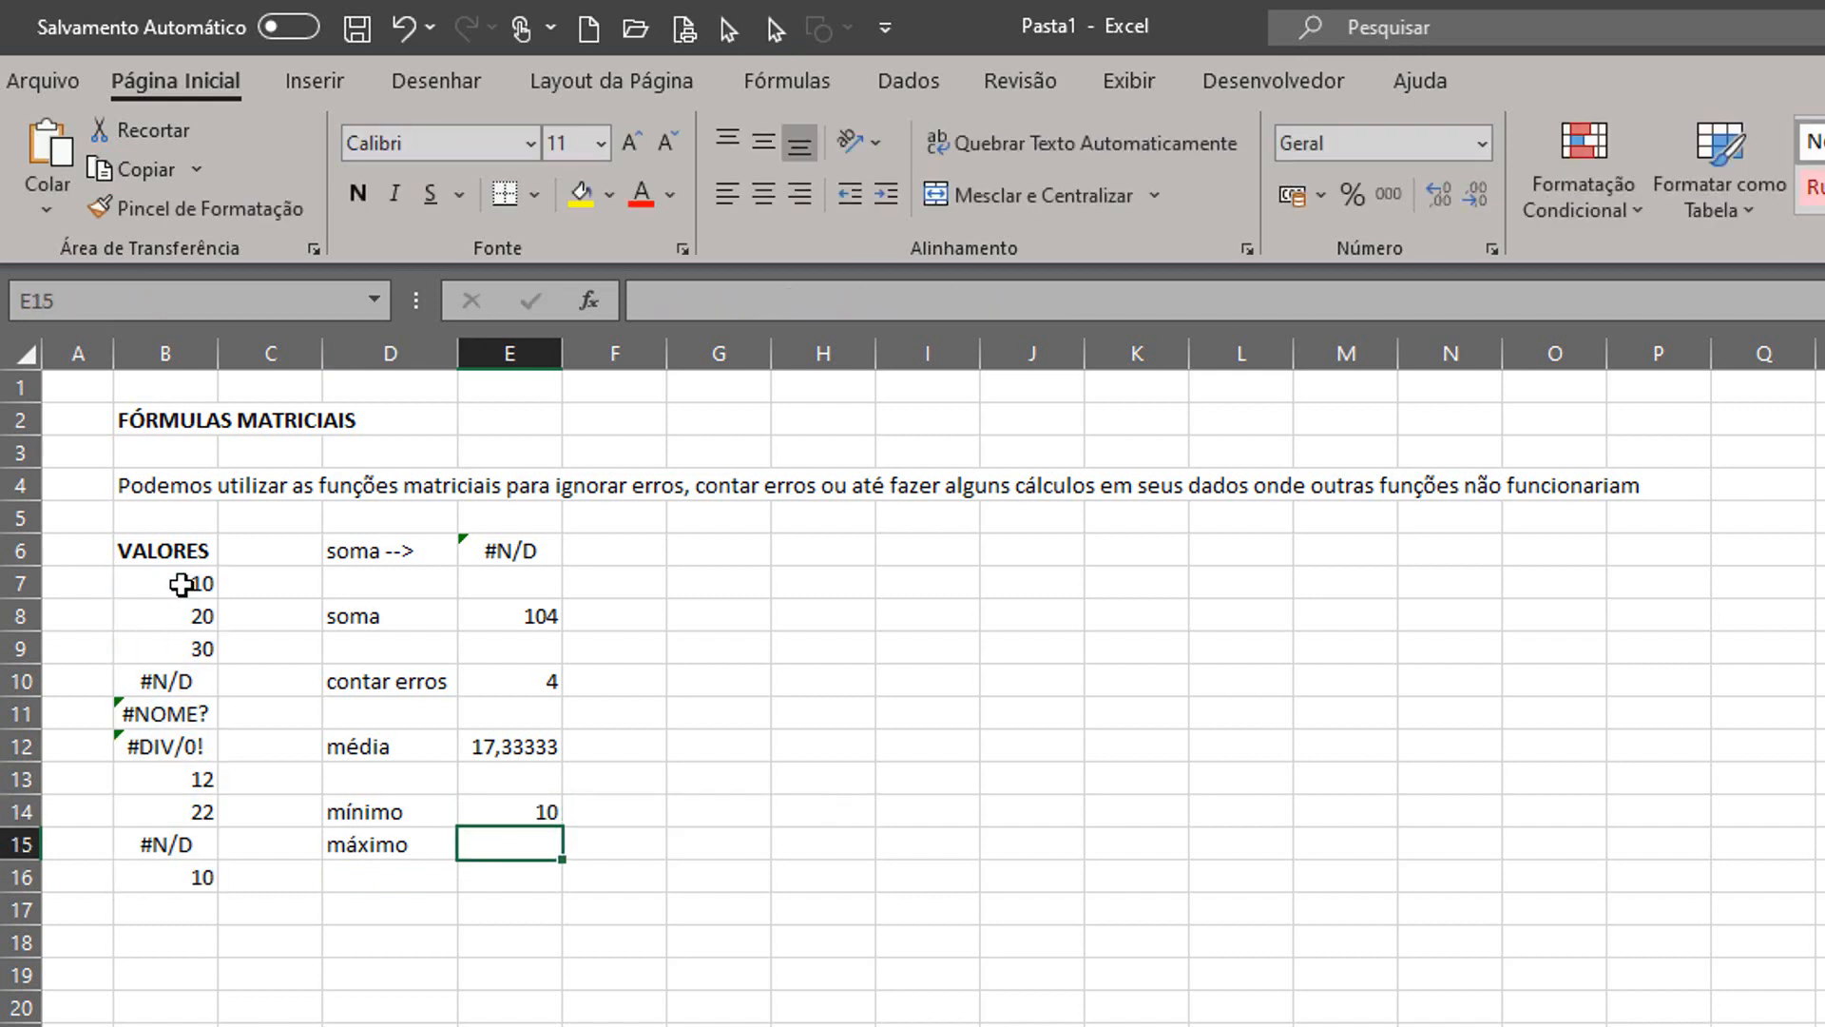
key("ctrl+v")
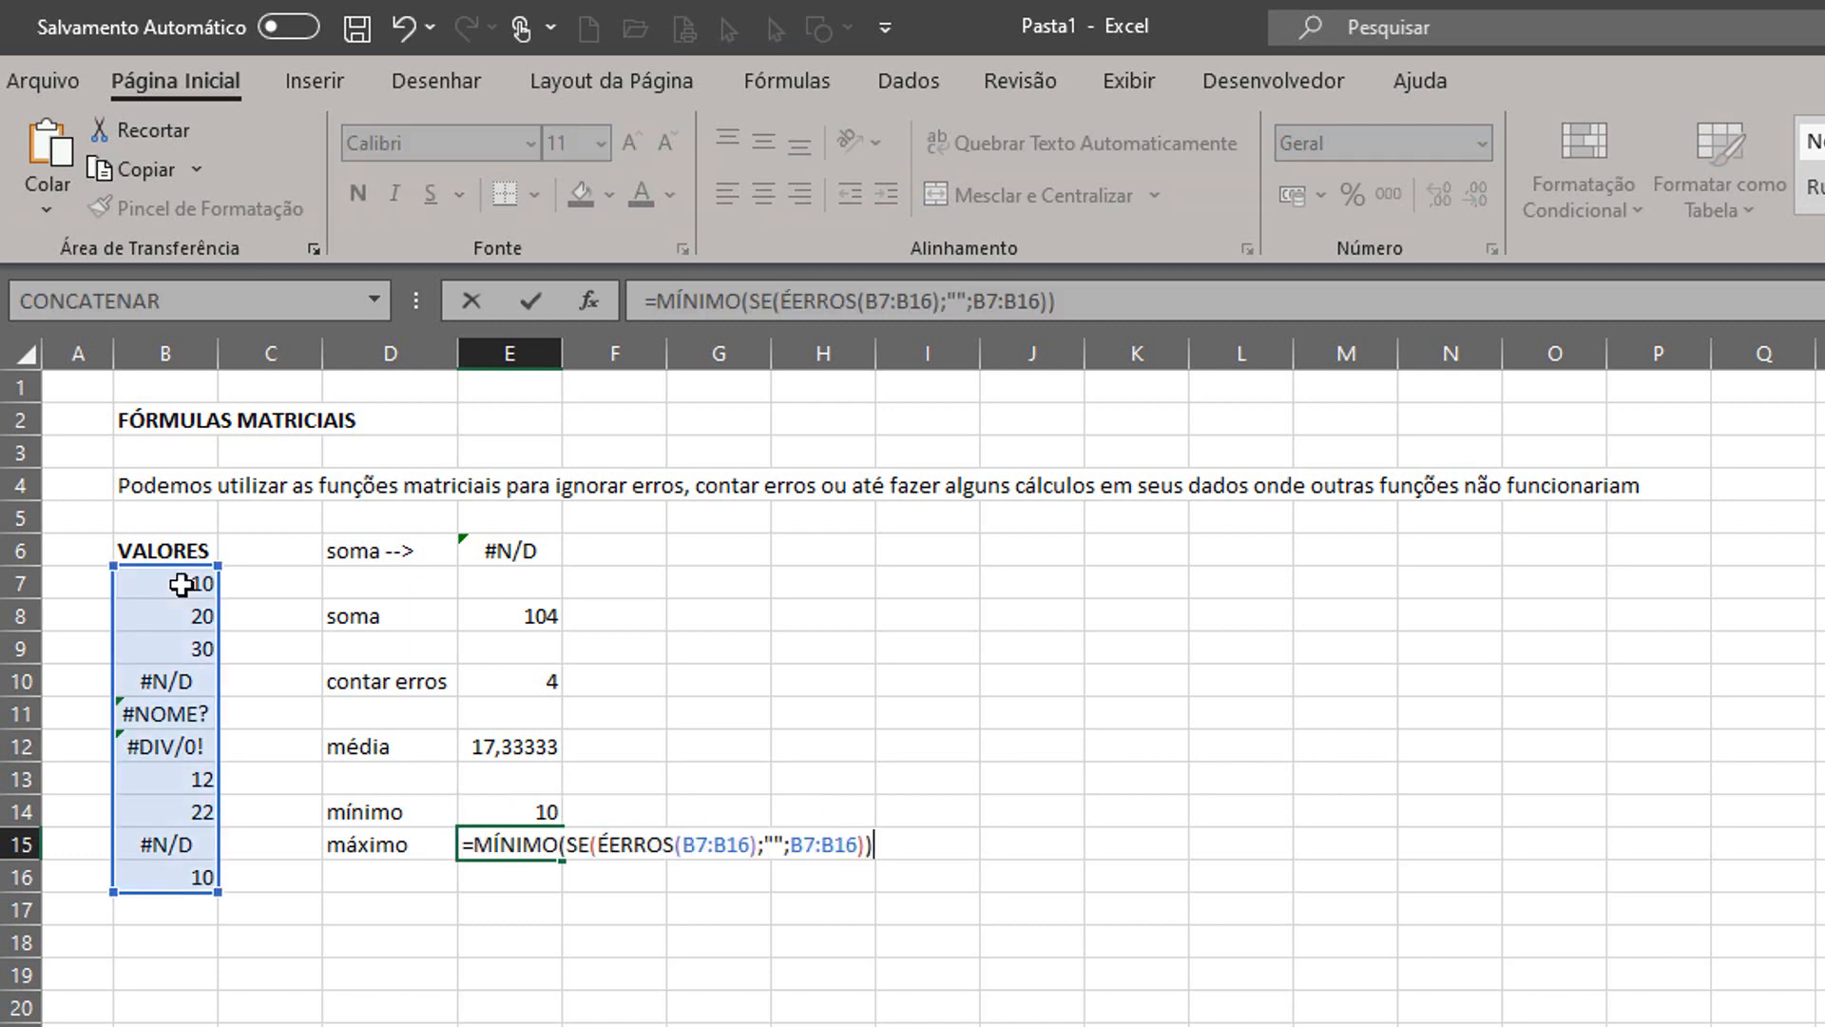
- Try to change the function name in the E15 formula from MÍNIMO to MÁXIMO and commit the formula
key("Left")
key("Left")
key("Left")
key("Left")
key("Left")
key("Left")
key("Left")
key("Left")
key("Left")
key("Left")
key("Left")
key("Left")
key("Left")
key("Left")
key("Left")
key("Left")
key("Left")
key("Left")
key("Left")
key("Left")
key("Left")
key("Left")
key("Left")
key("Left")
key("Left")
key("Left")
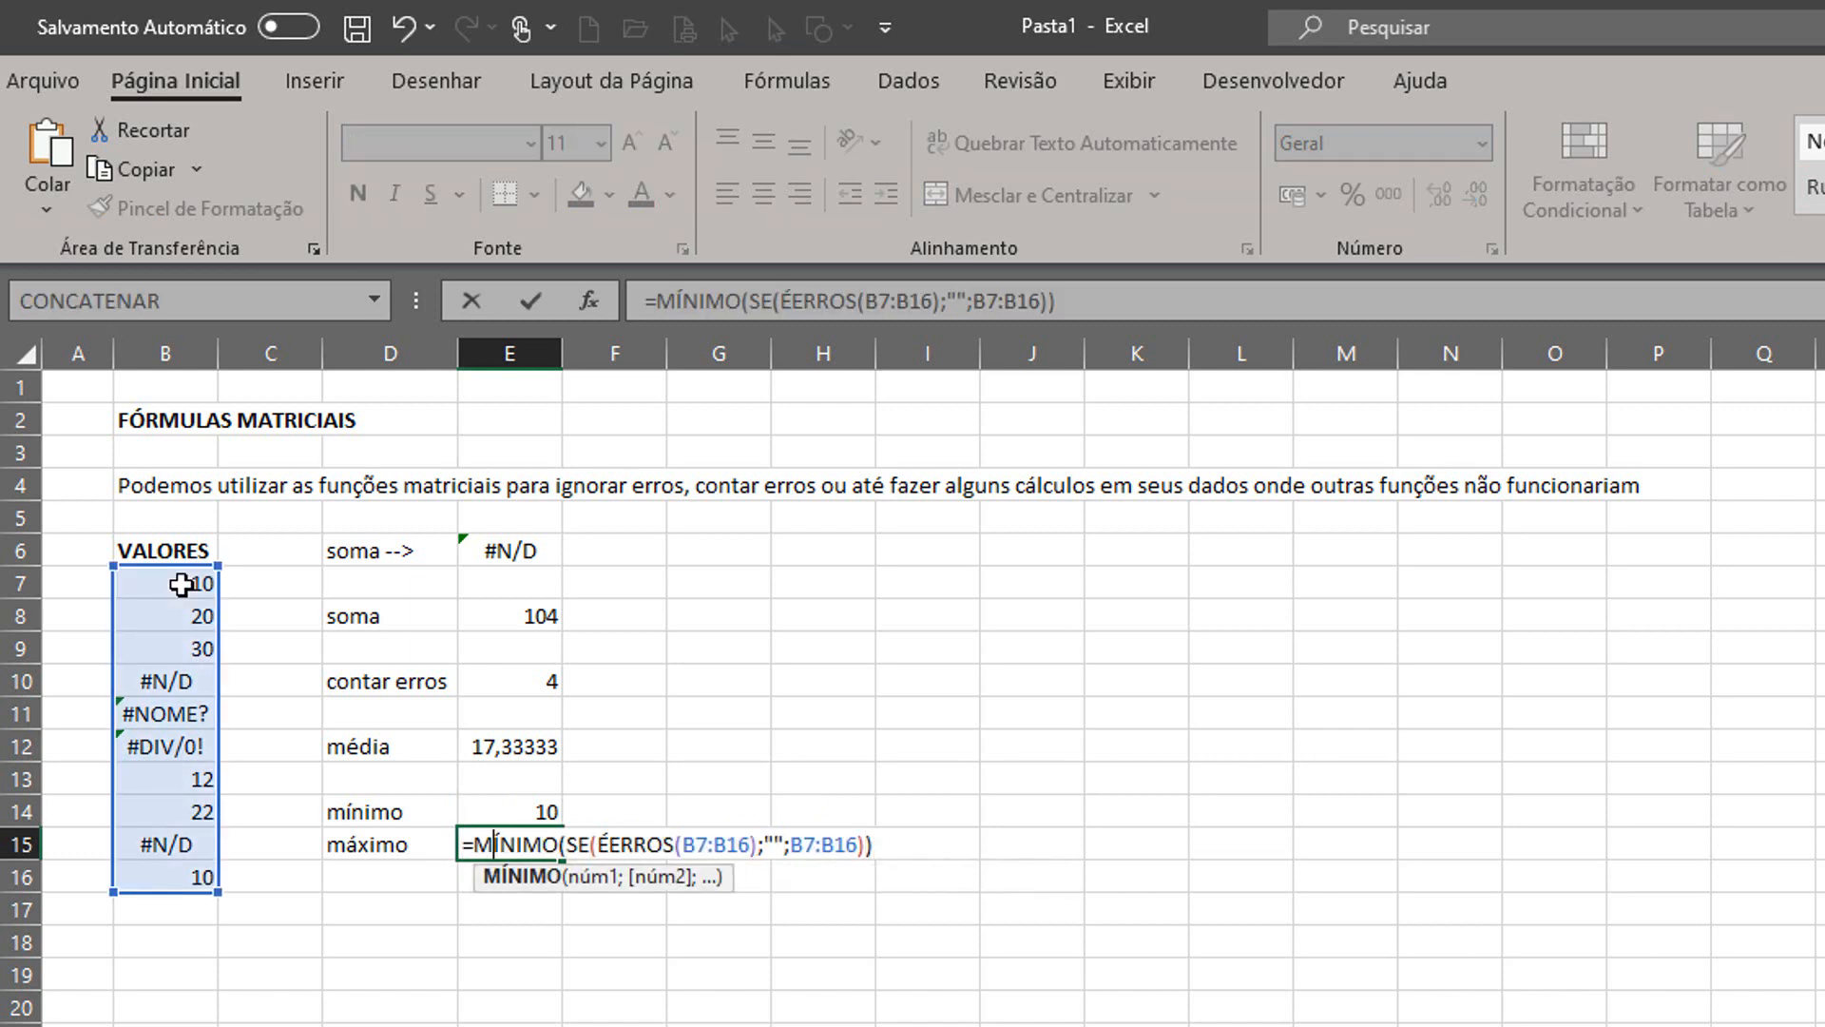
type("á")
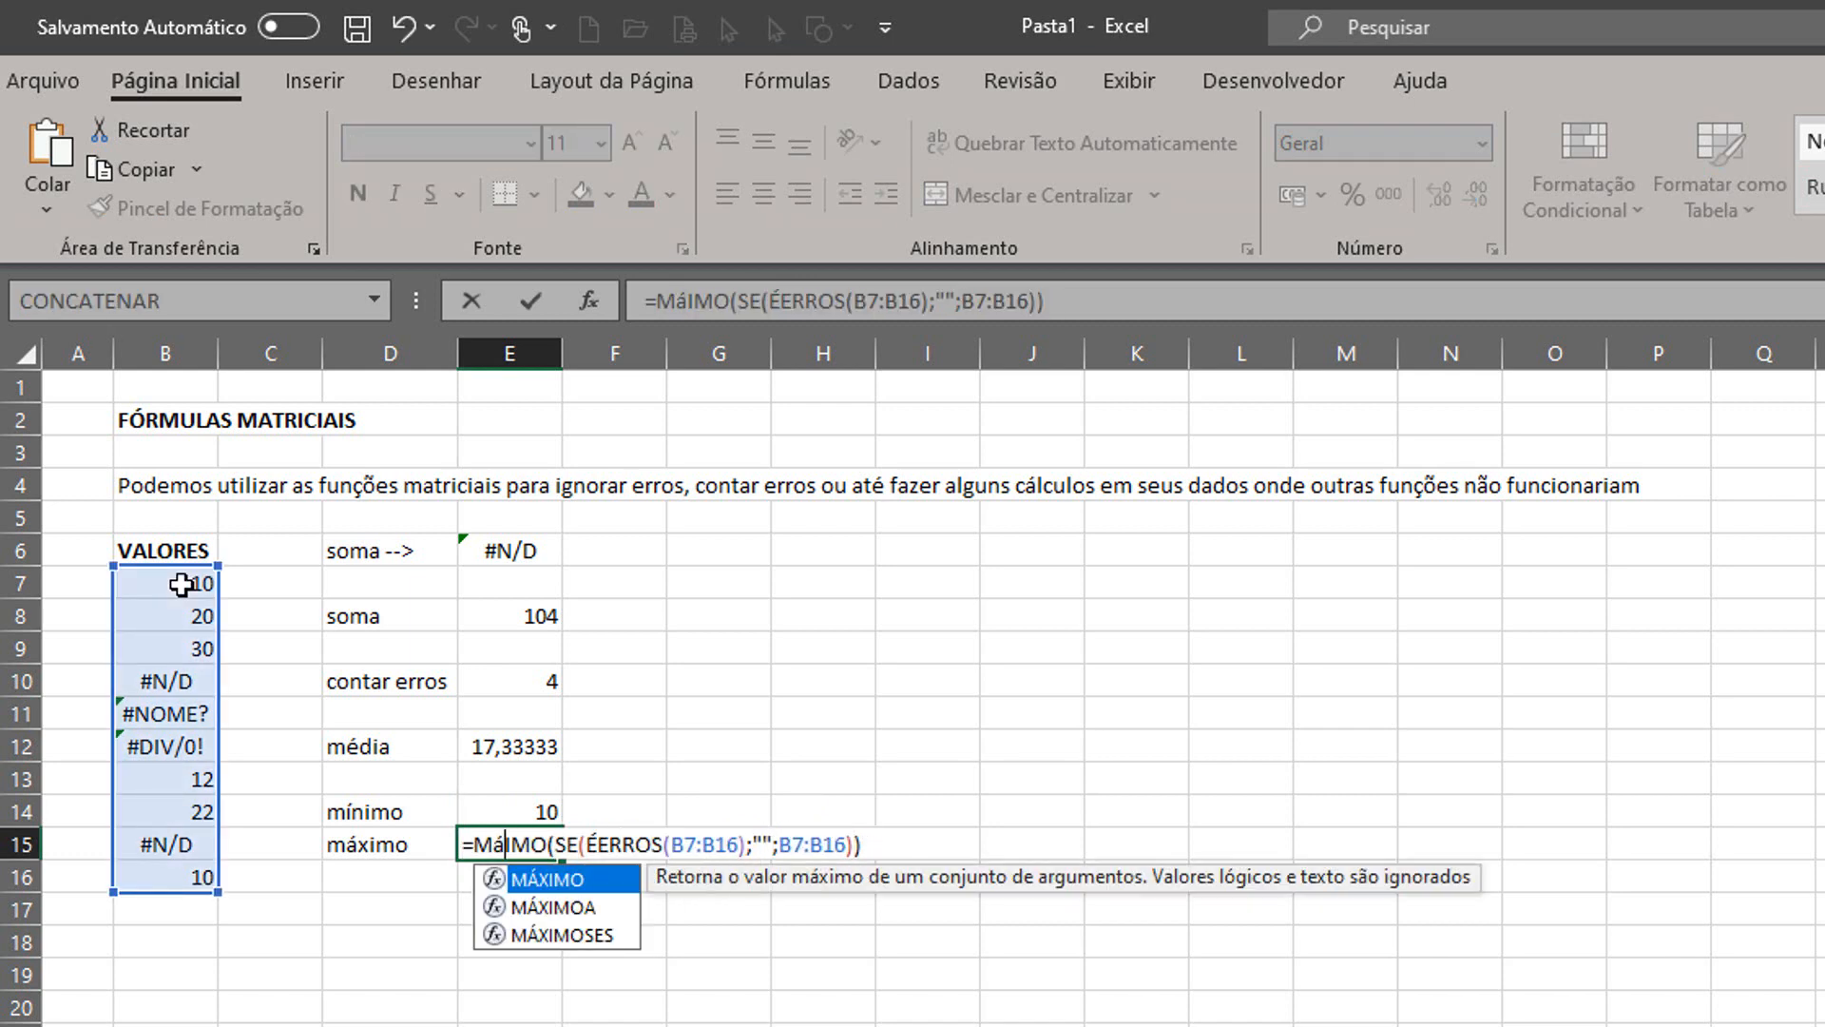
key("Return")
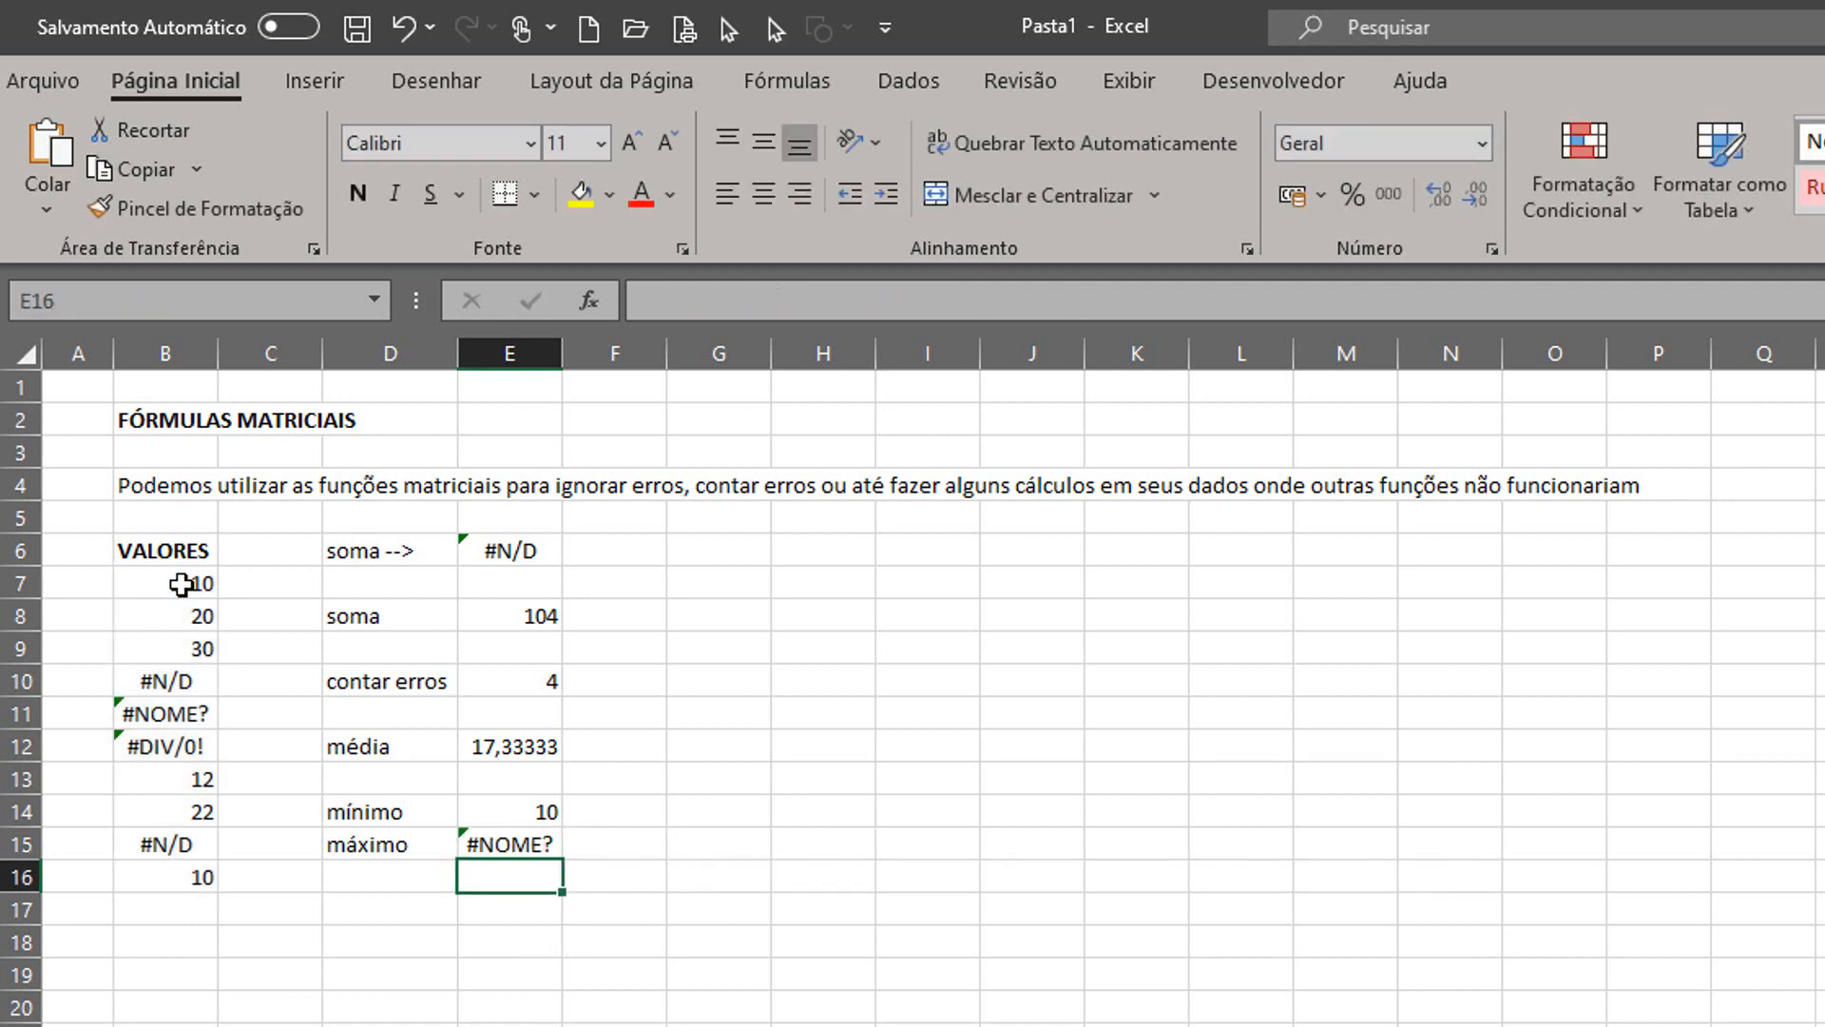
- Correct the misspelled function name in the E15 formula to MÁXIMO and commit it
key("Up")
key("F2")
key("Left")
key("Left")
key("Left")
key("Left")
key("Left")
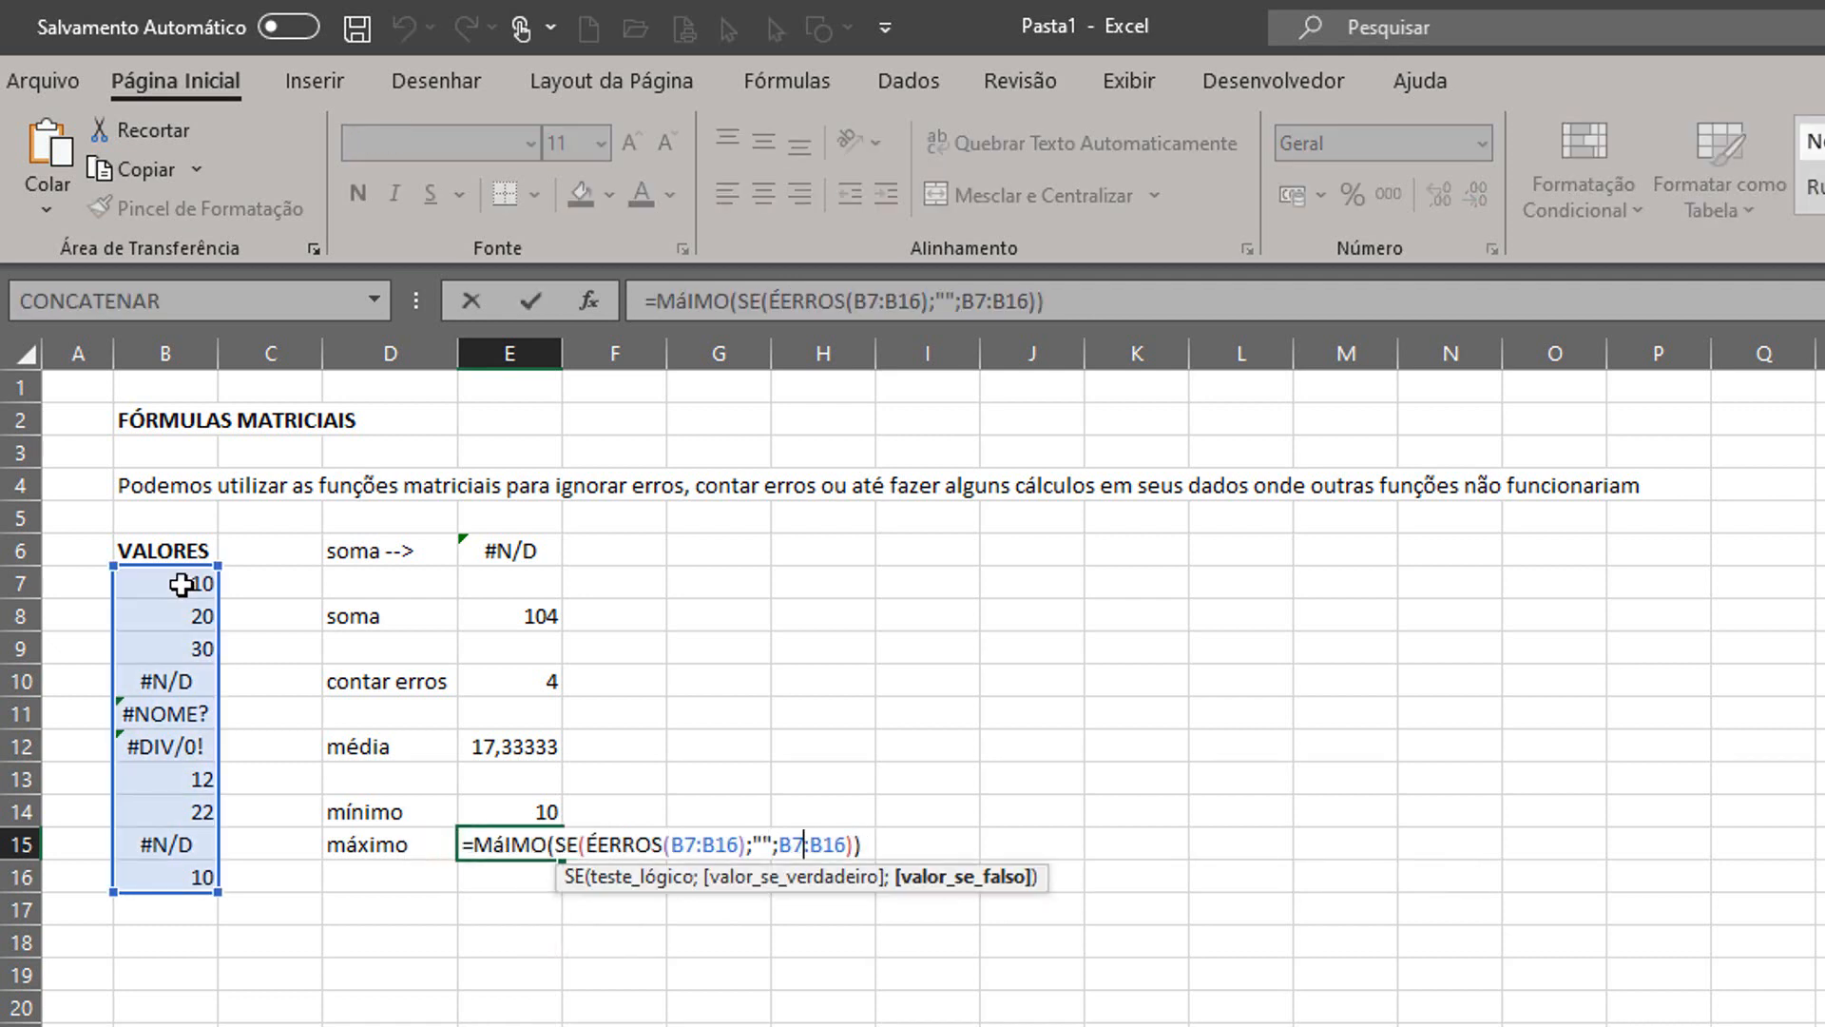
key("Left")
key("Left")
key("Left")
key("Left")
key("Left")
key("Left")
key("Left")
key("Left")
key("Left")
key("Left")
key("Left")
key("Left")
key("Left")
key("Left")
key("Left")
key("Left")
key("Left")
key("Left")
key("Left")
key("Left")
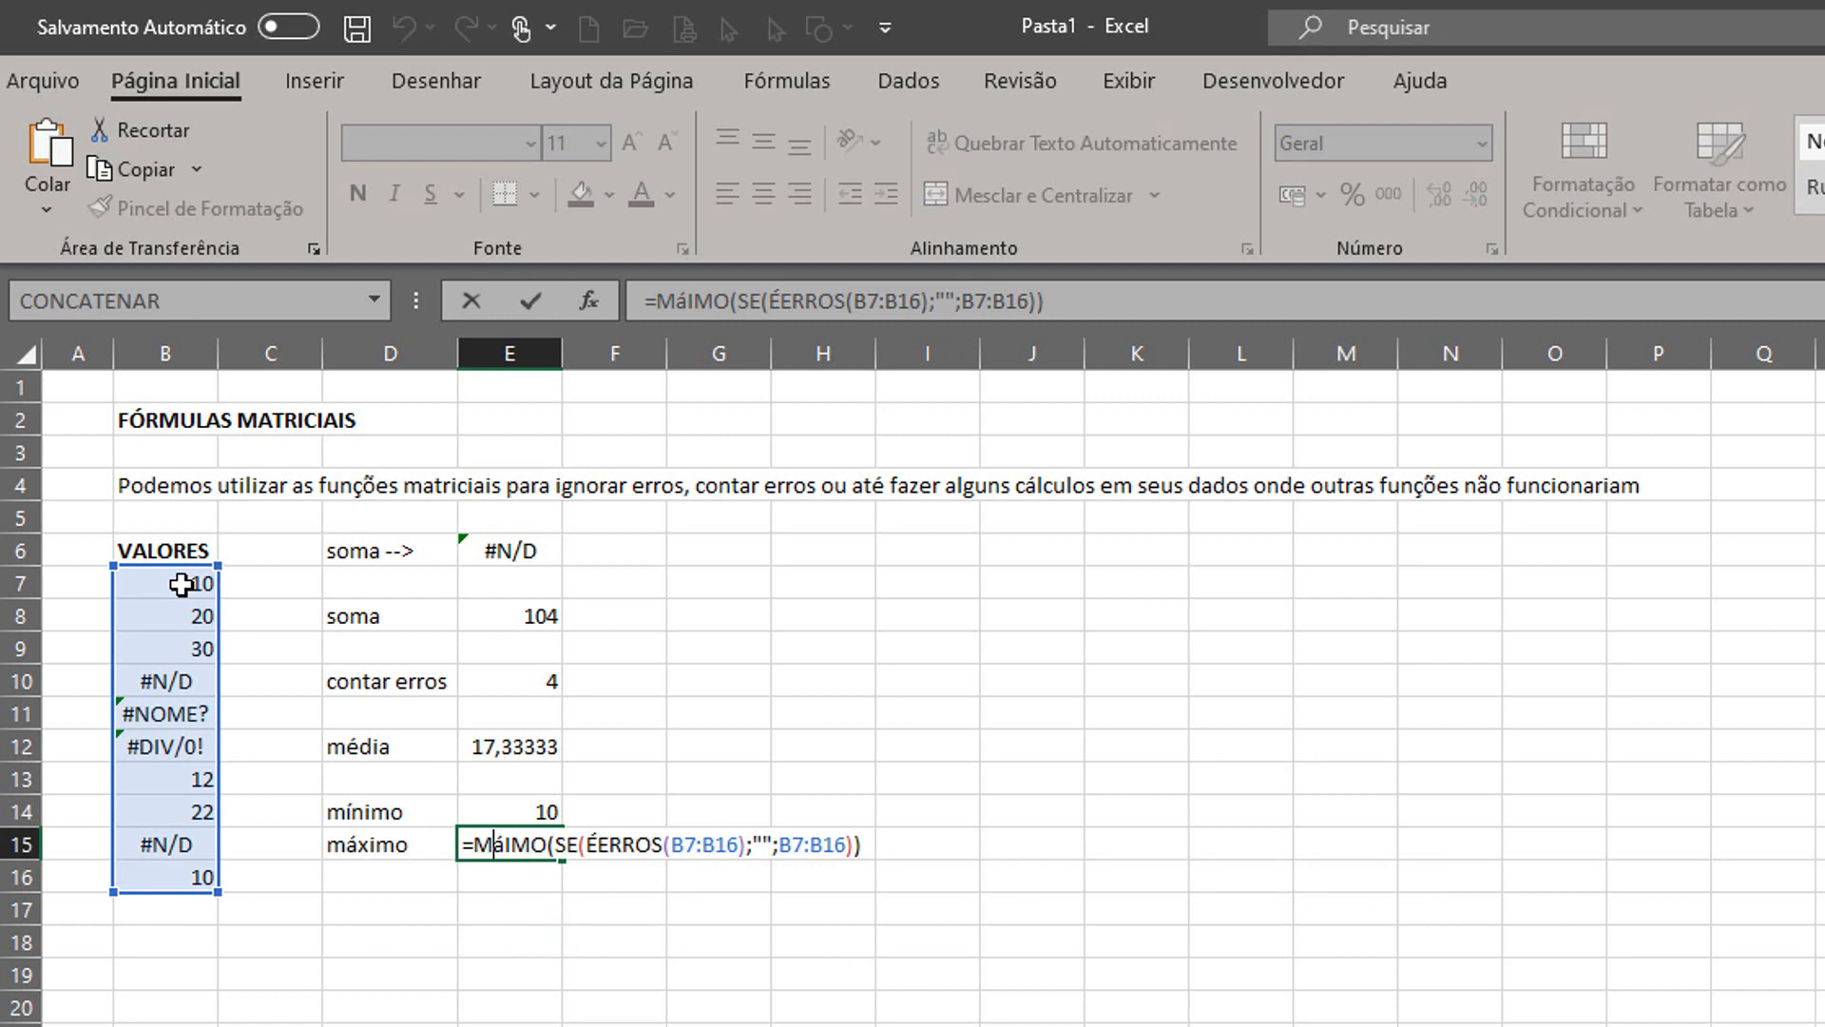
type("x")
key("Return")
key("Up")
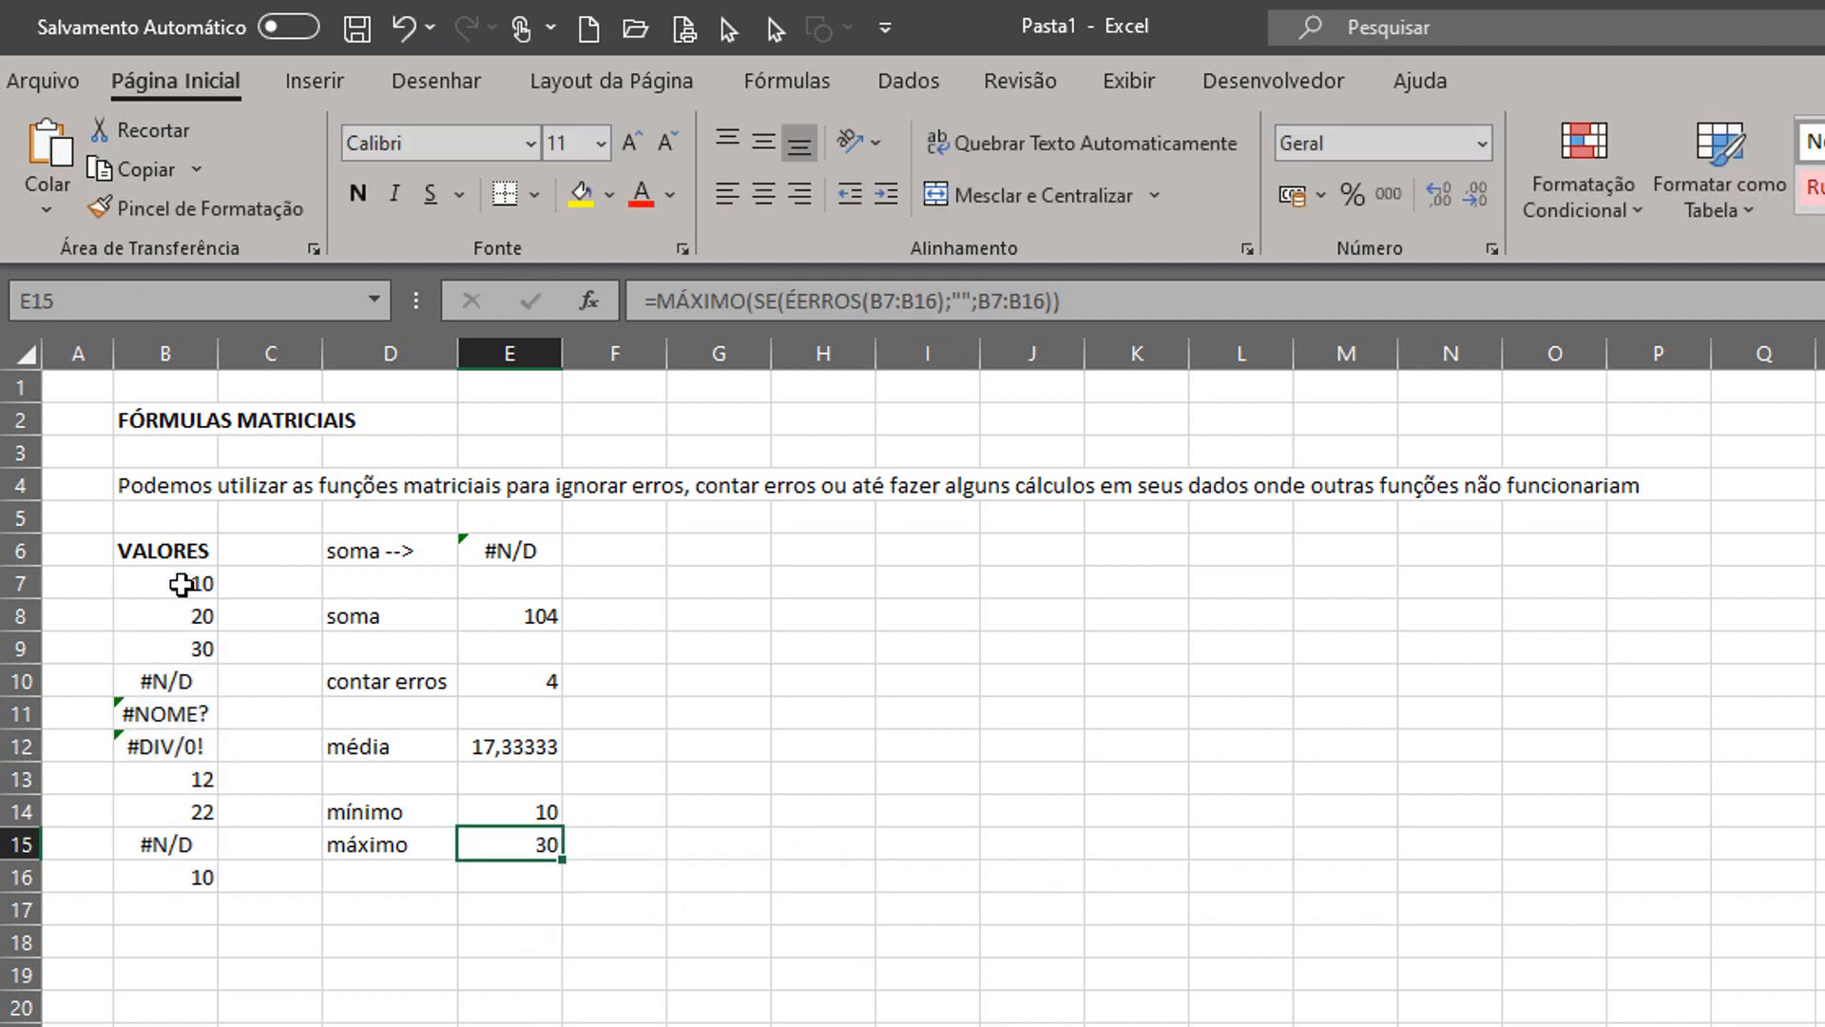
key("F2")
key("ctrl+Return")
- Set cell B7 to 60 and re-enter the E15 array formula to recalculate the maximum
left_click(186, 578)
type("60")
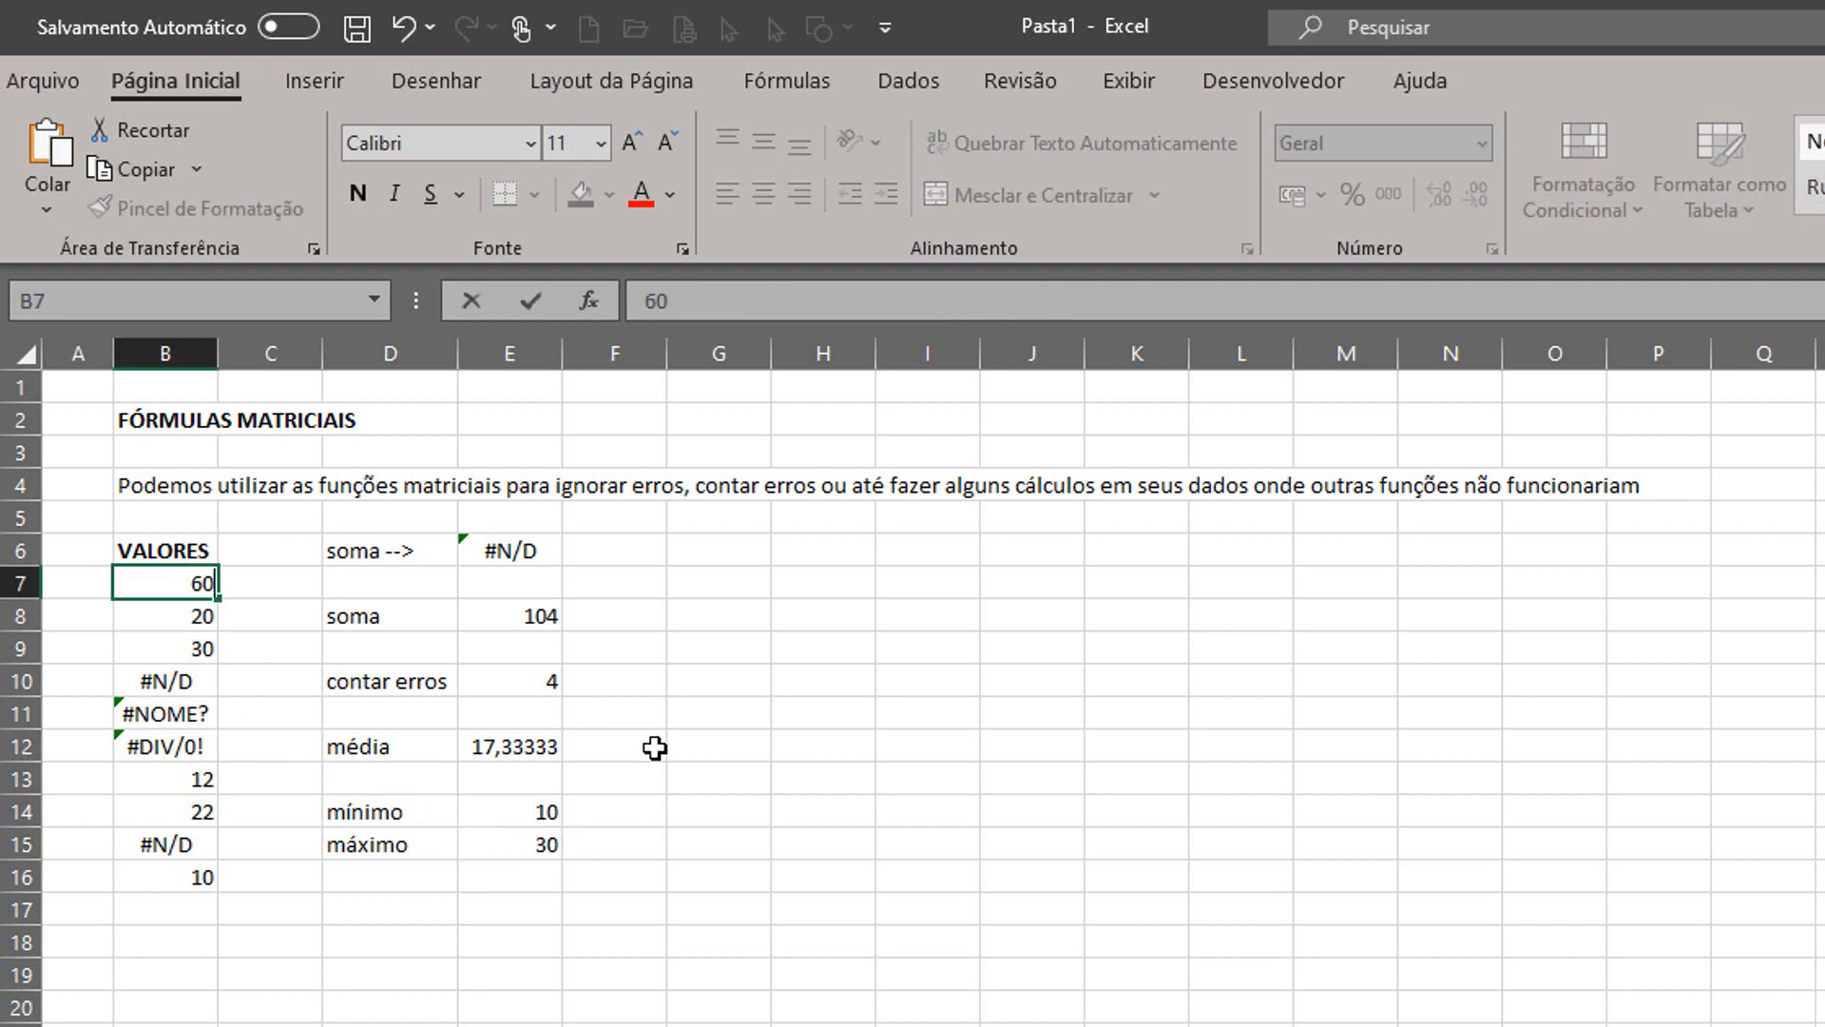
key("Return")
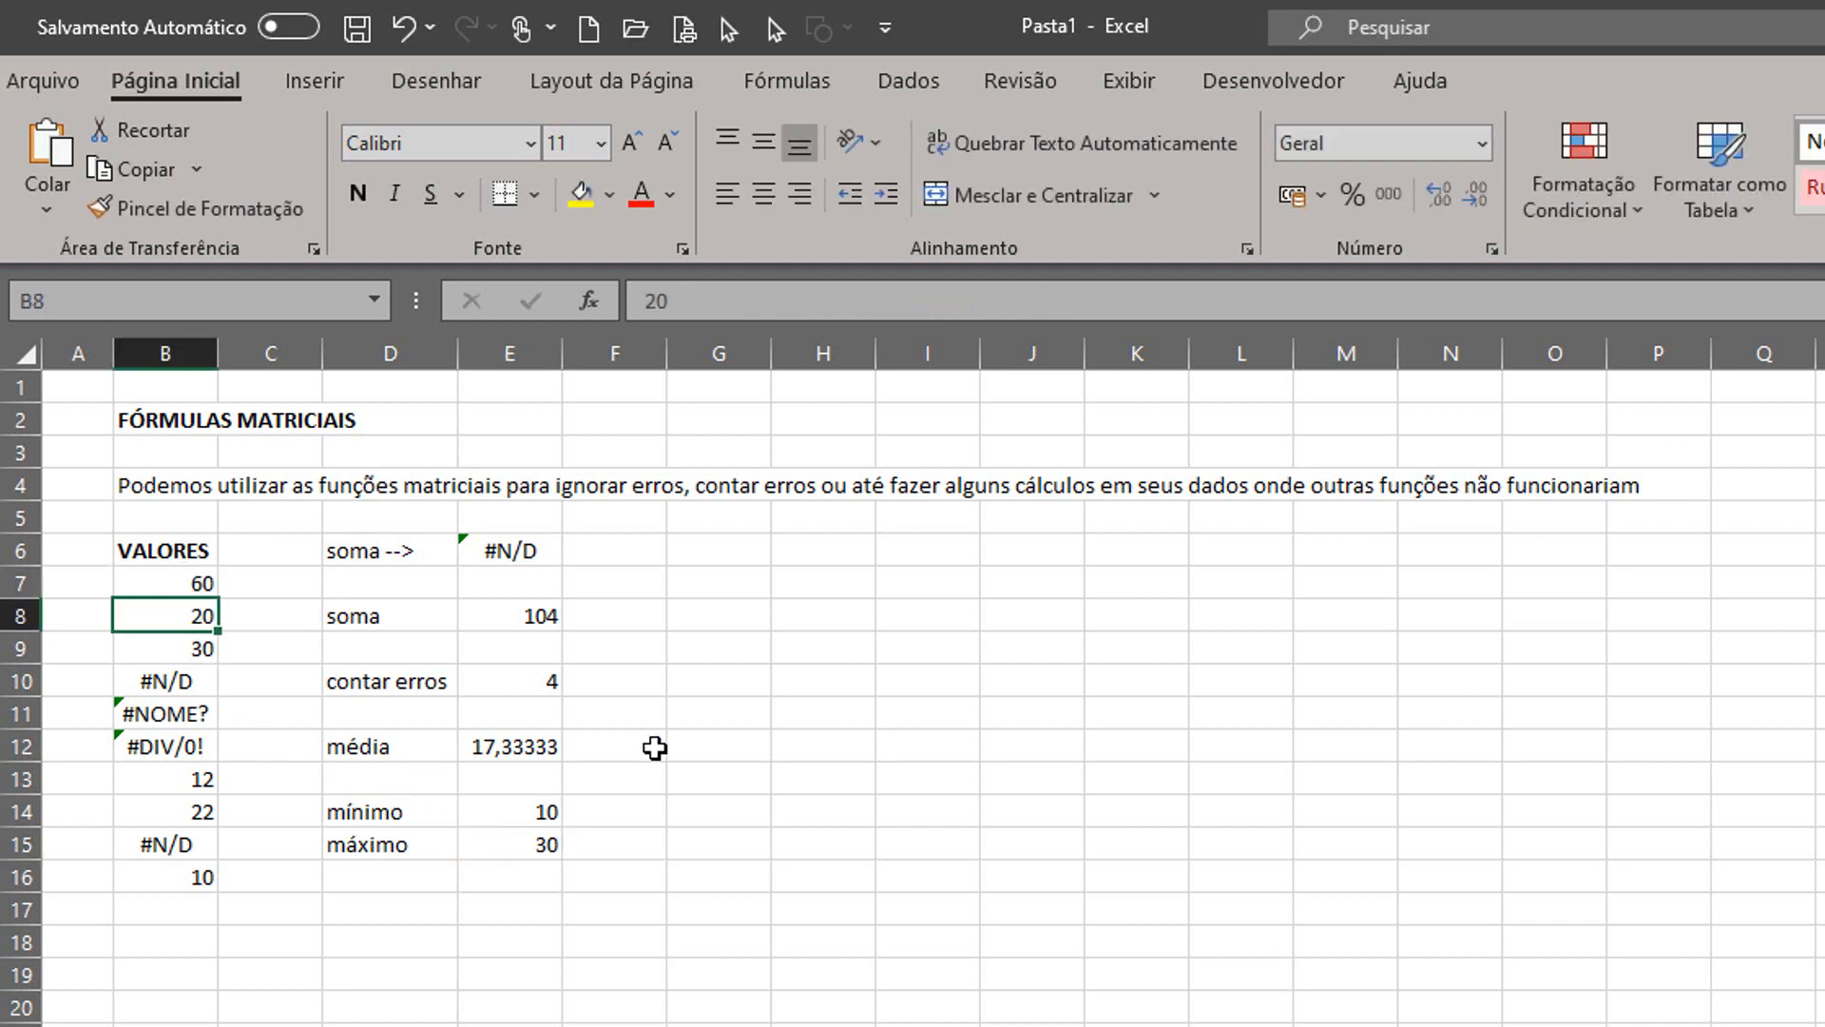
left_click(509, 844)
key("F2")
key("ctrl+shift+Return")
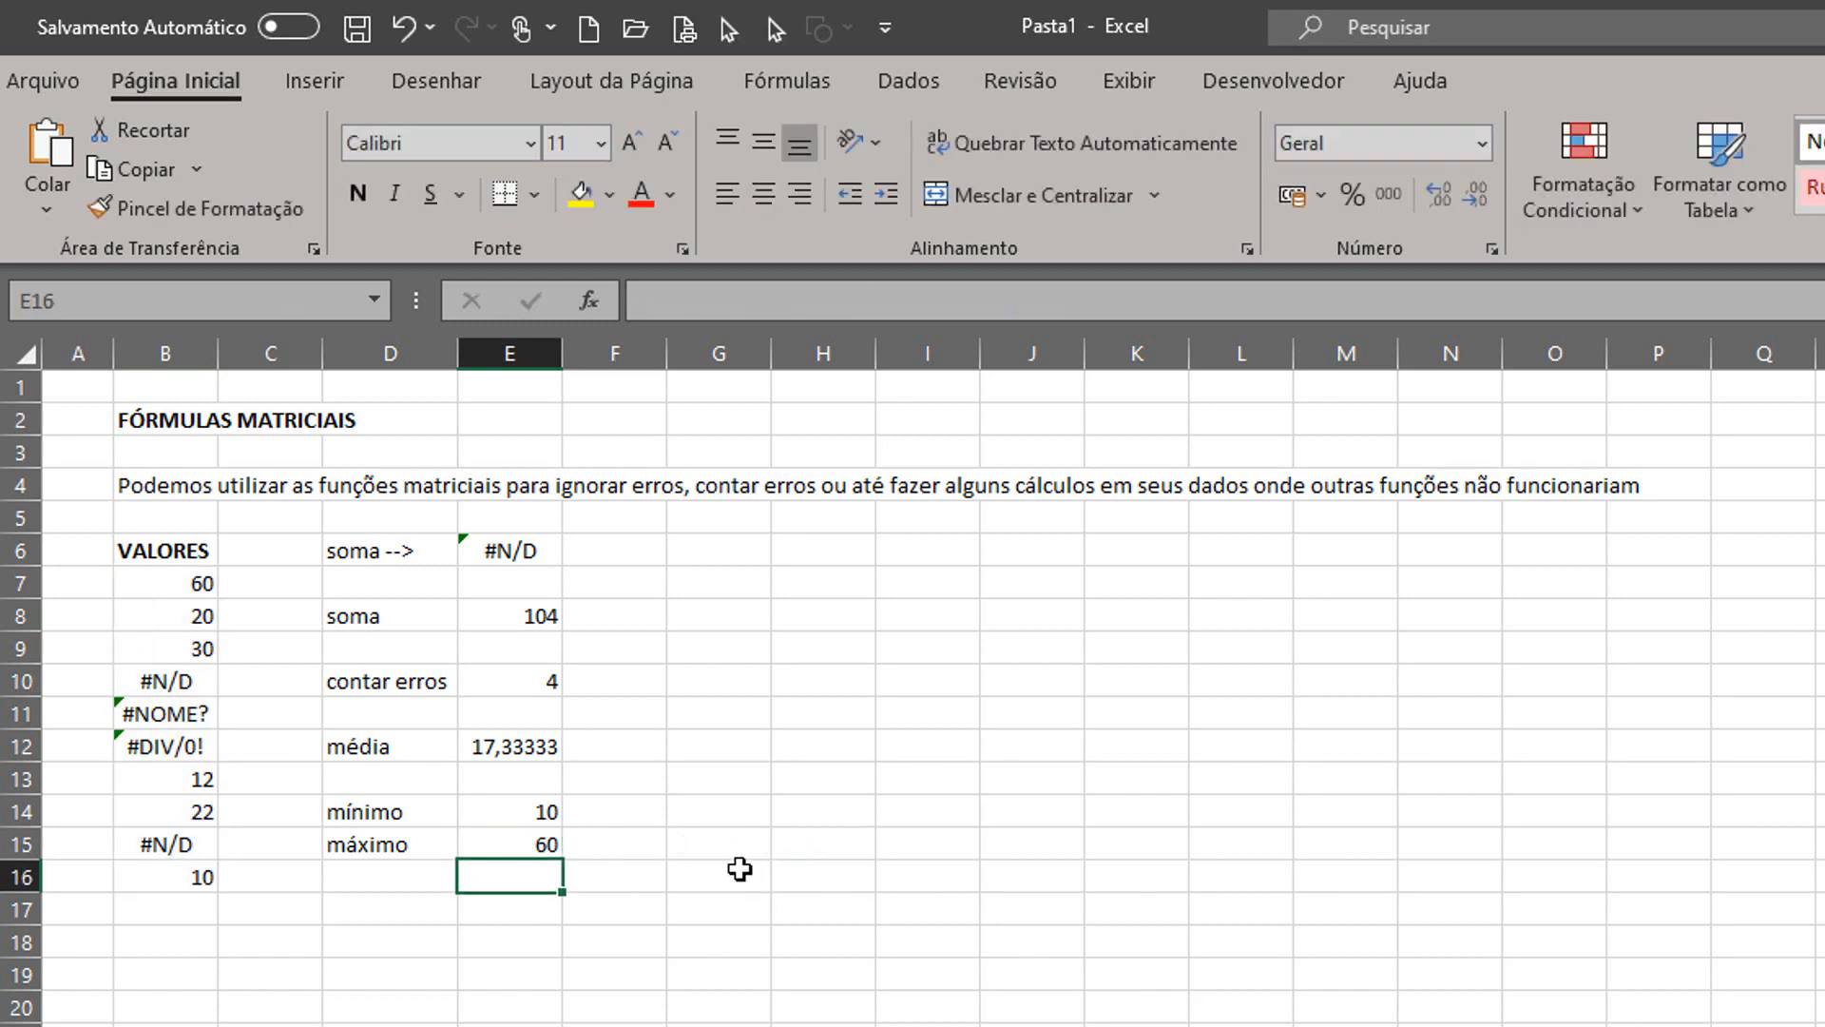
- Set cell B13 to 2
left_click(195, 780)
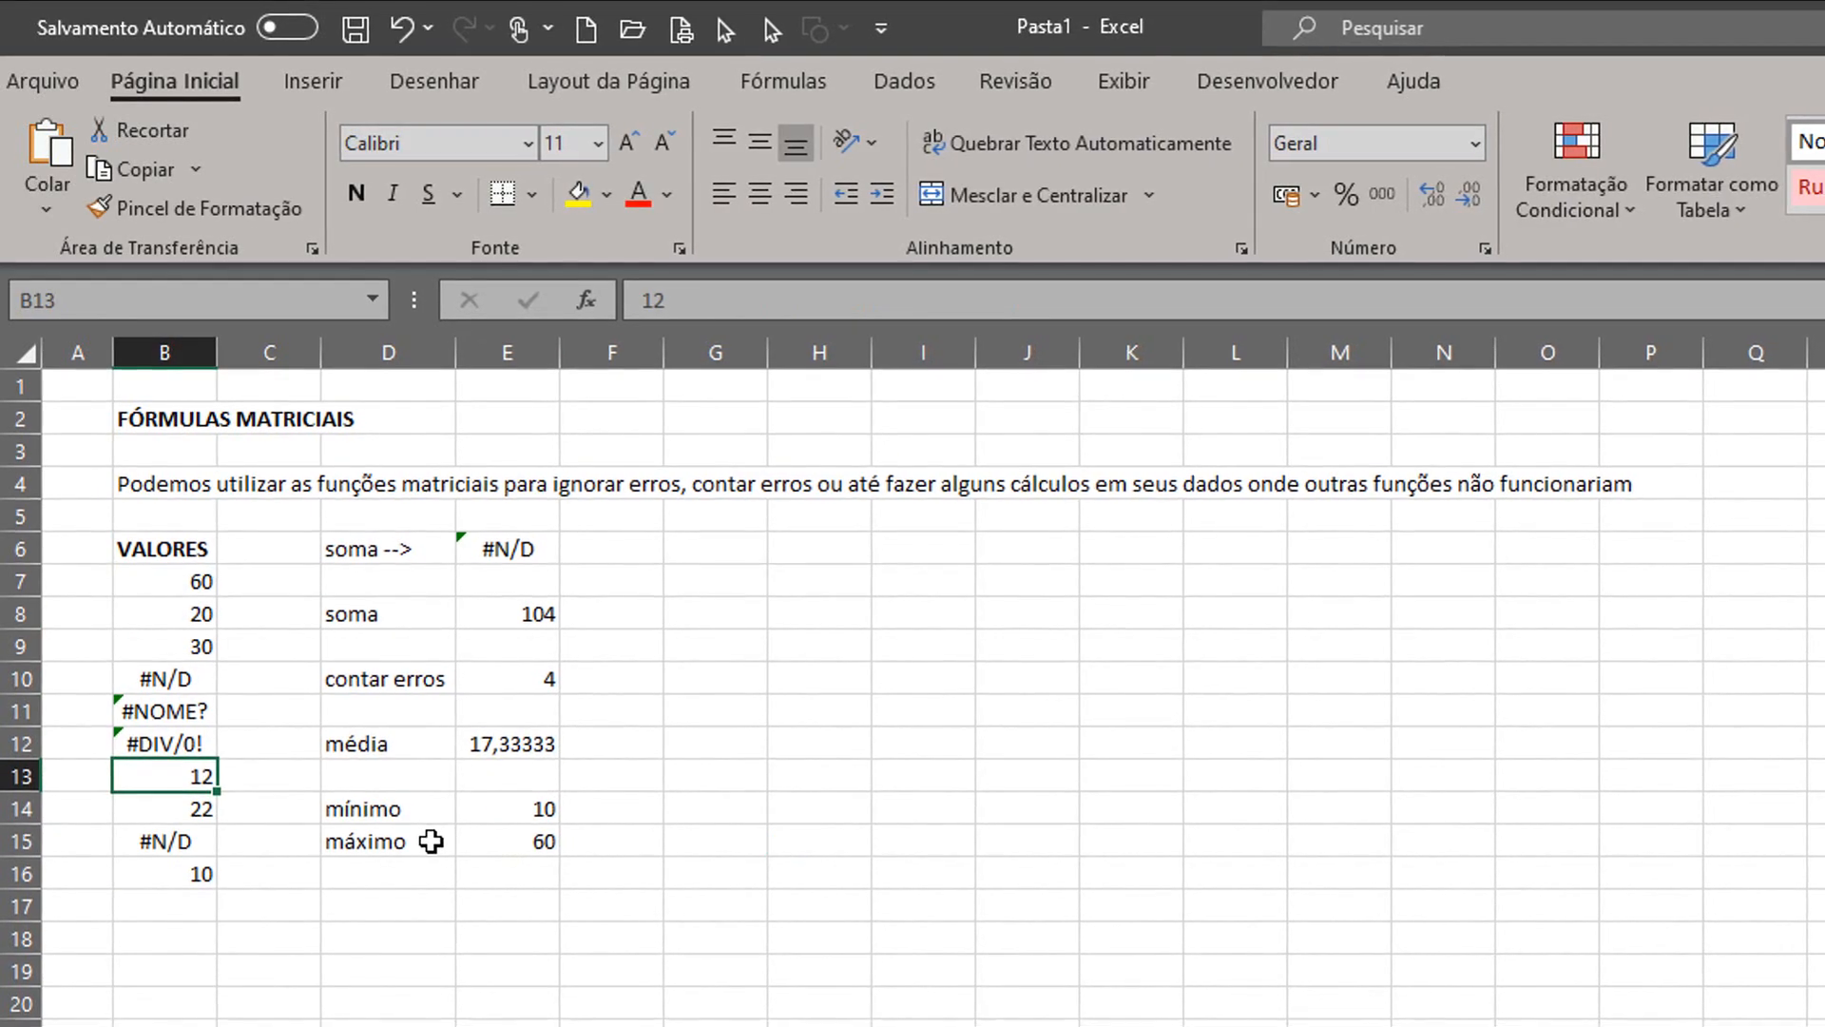
type("2")
left_click(494, 845)
- Set cell B7 to 65 and recalculate the workbook's formulas manually
left_click(189, 581)
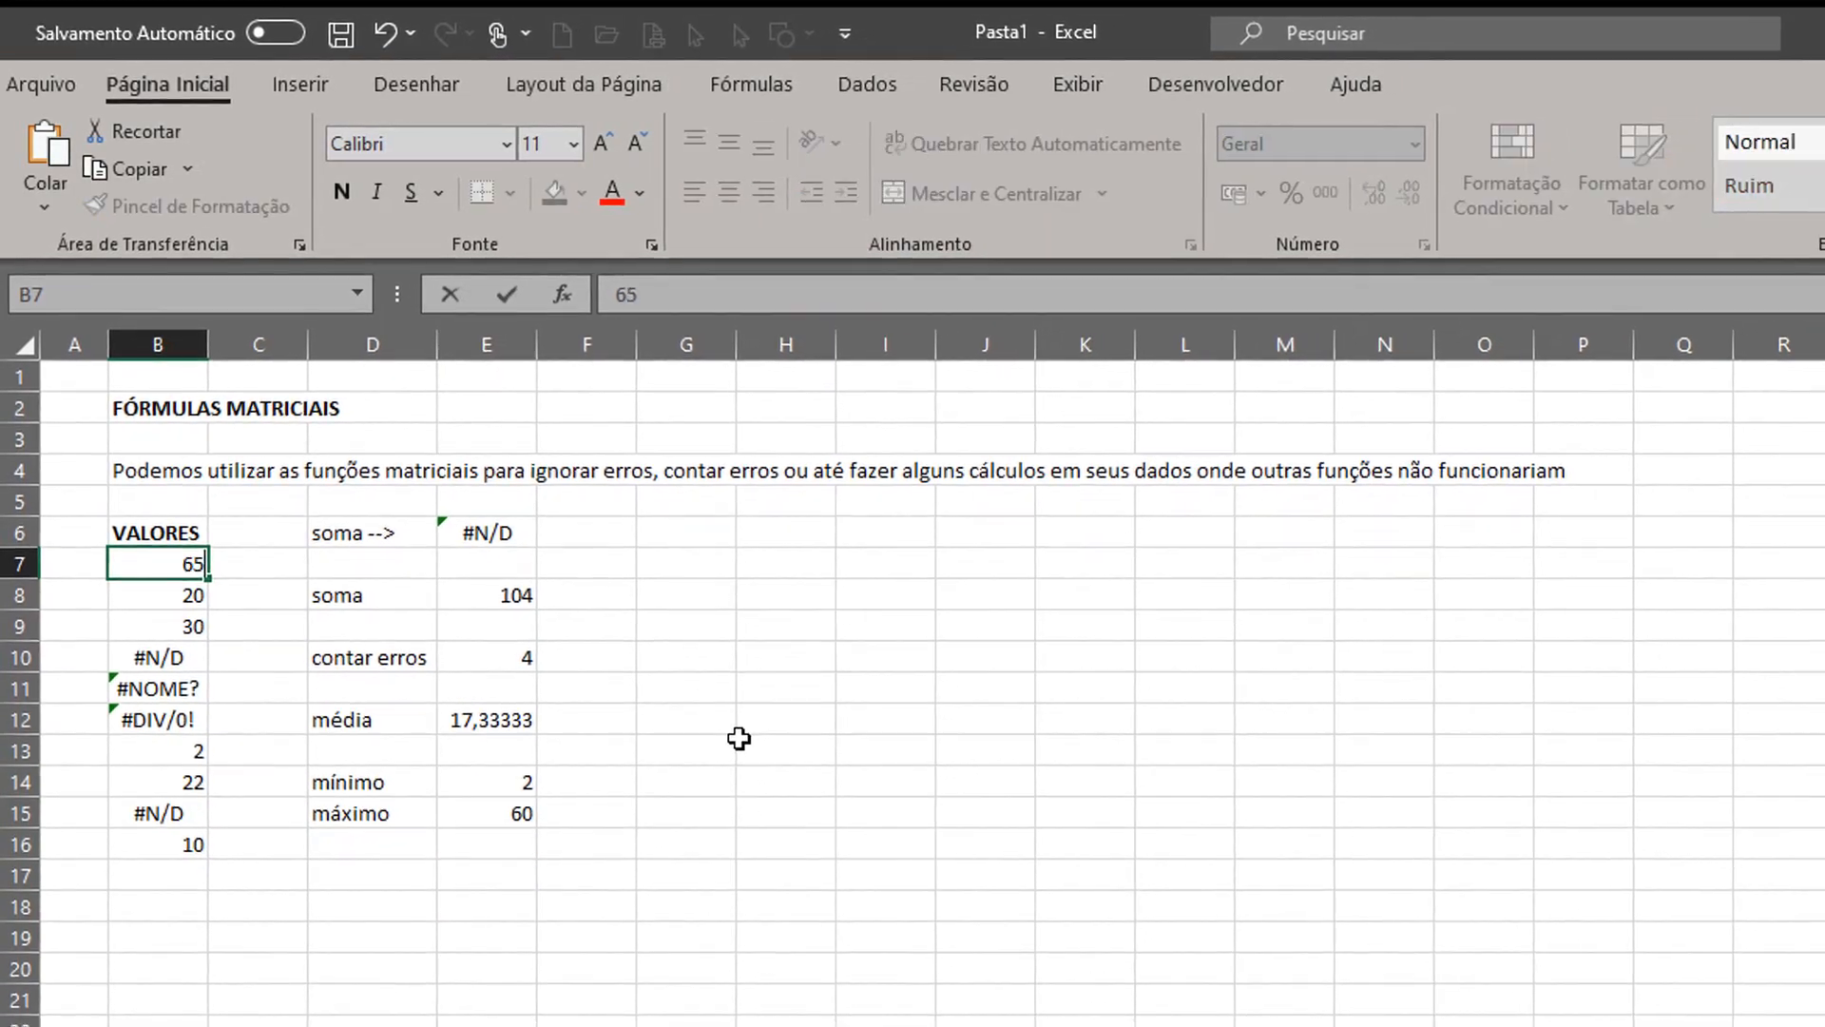
type("65")
key("Return")
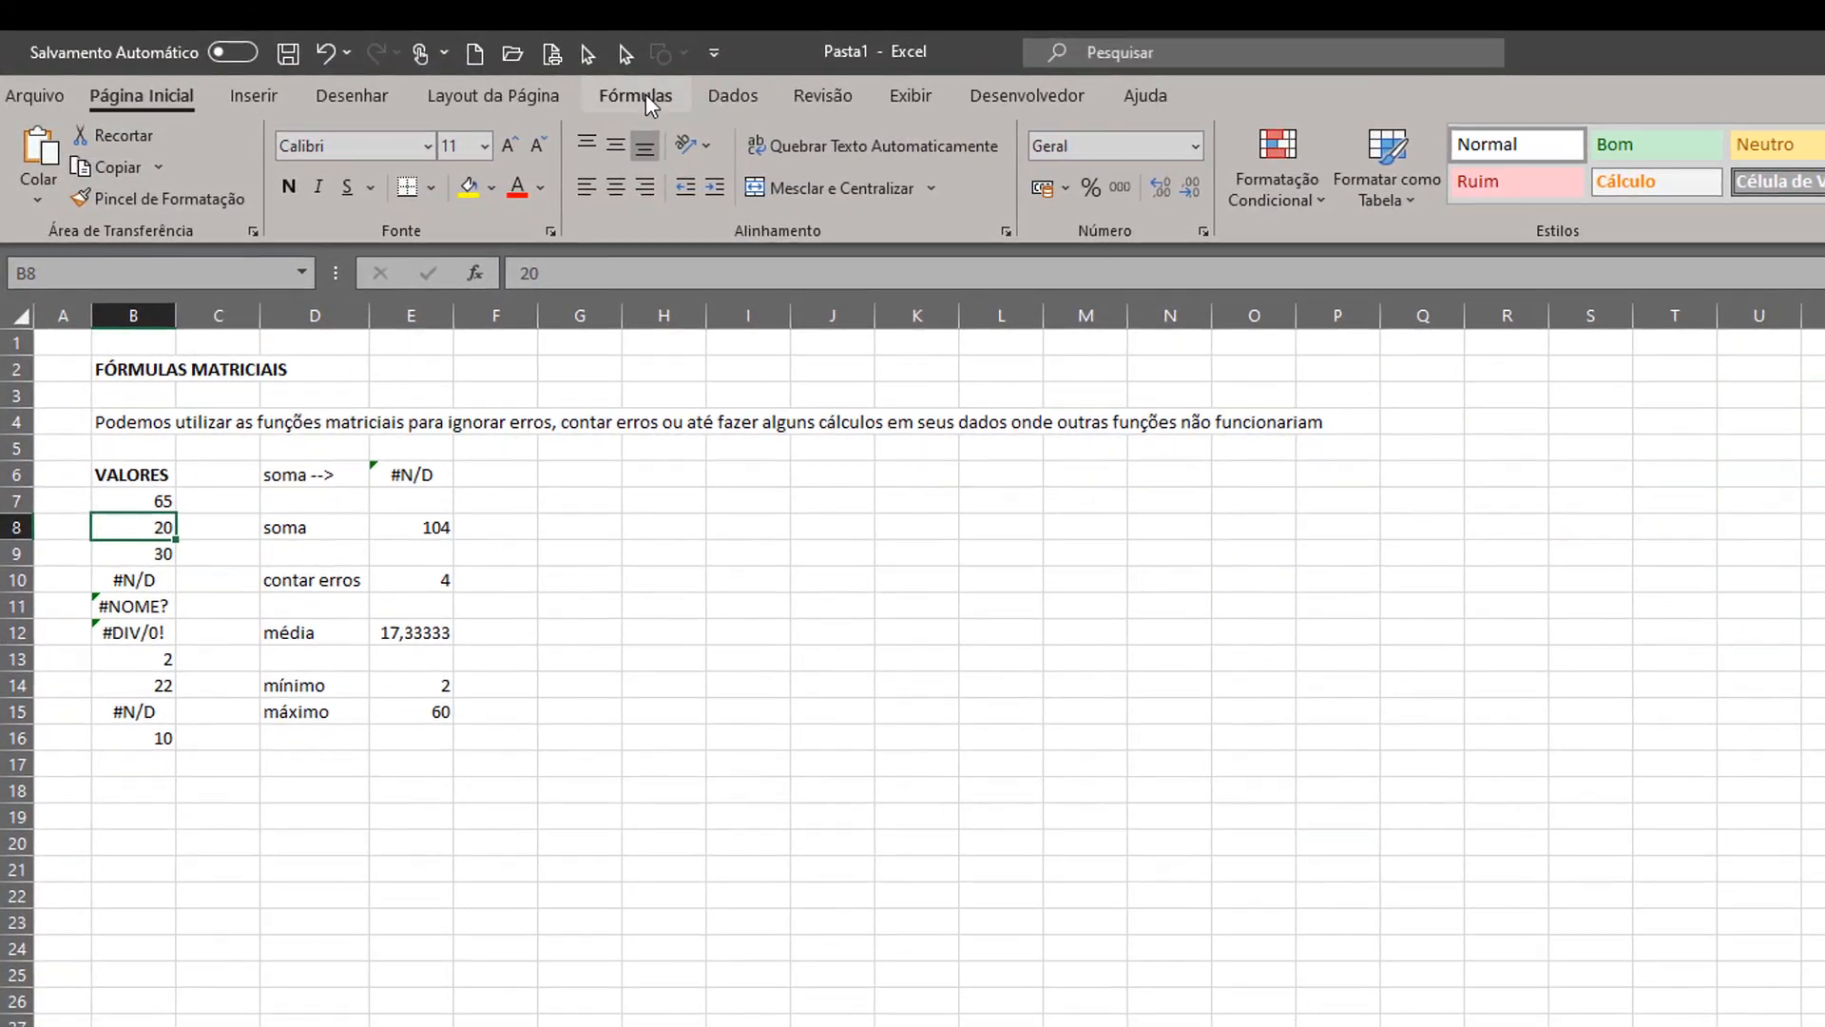
left_click(645, 94)
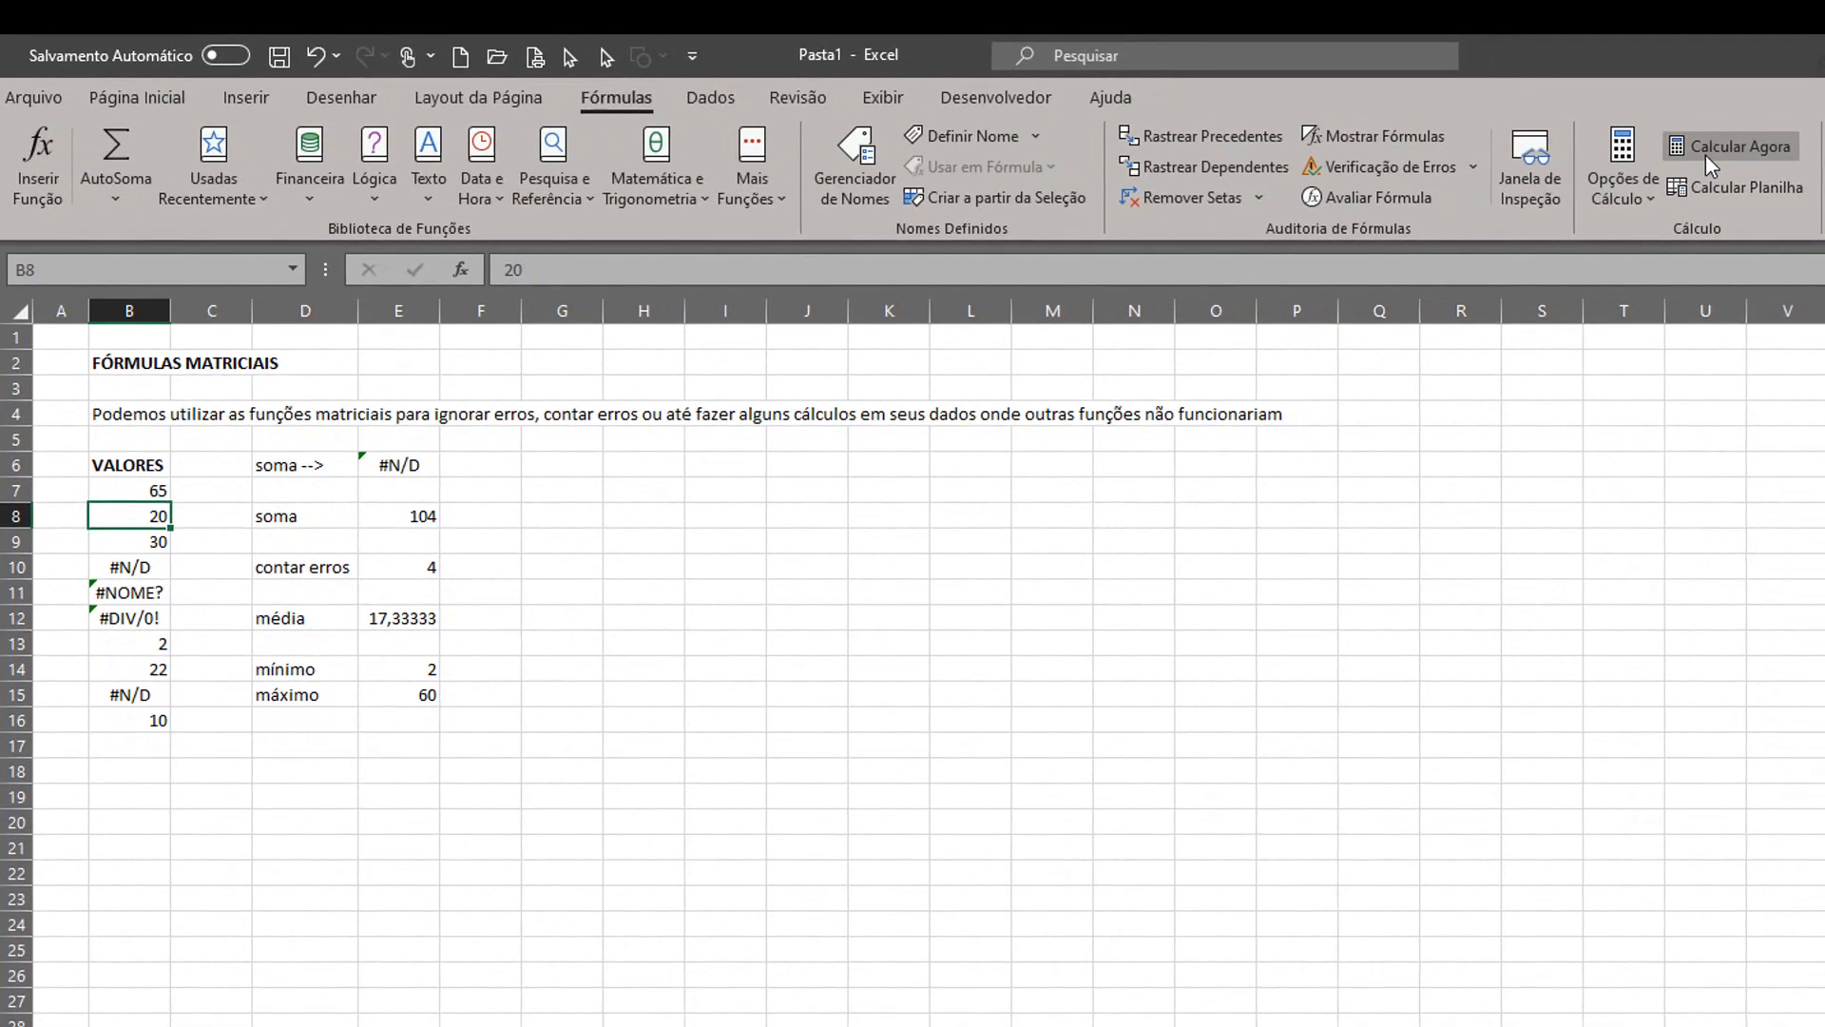
left_click(1709, 145)
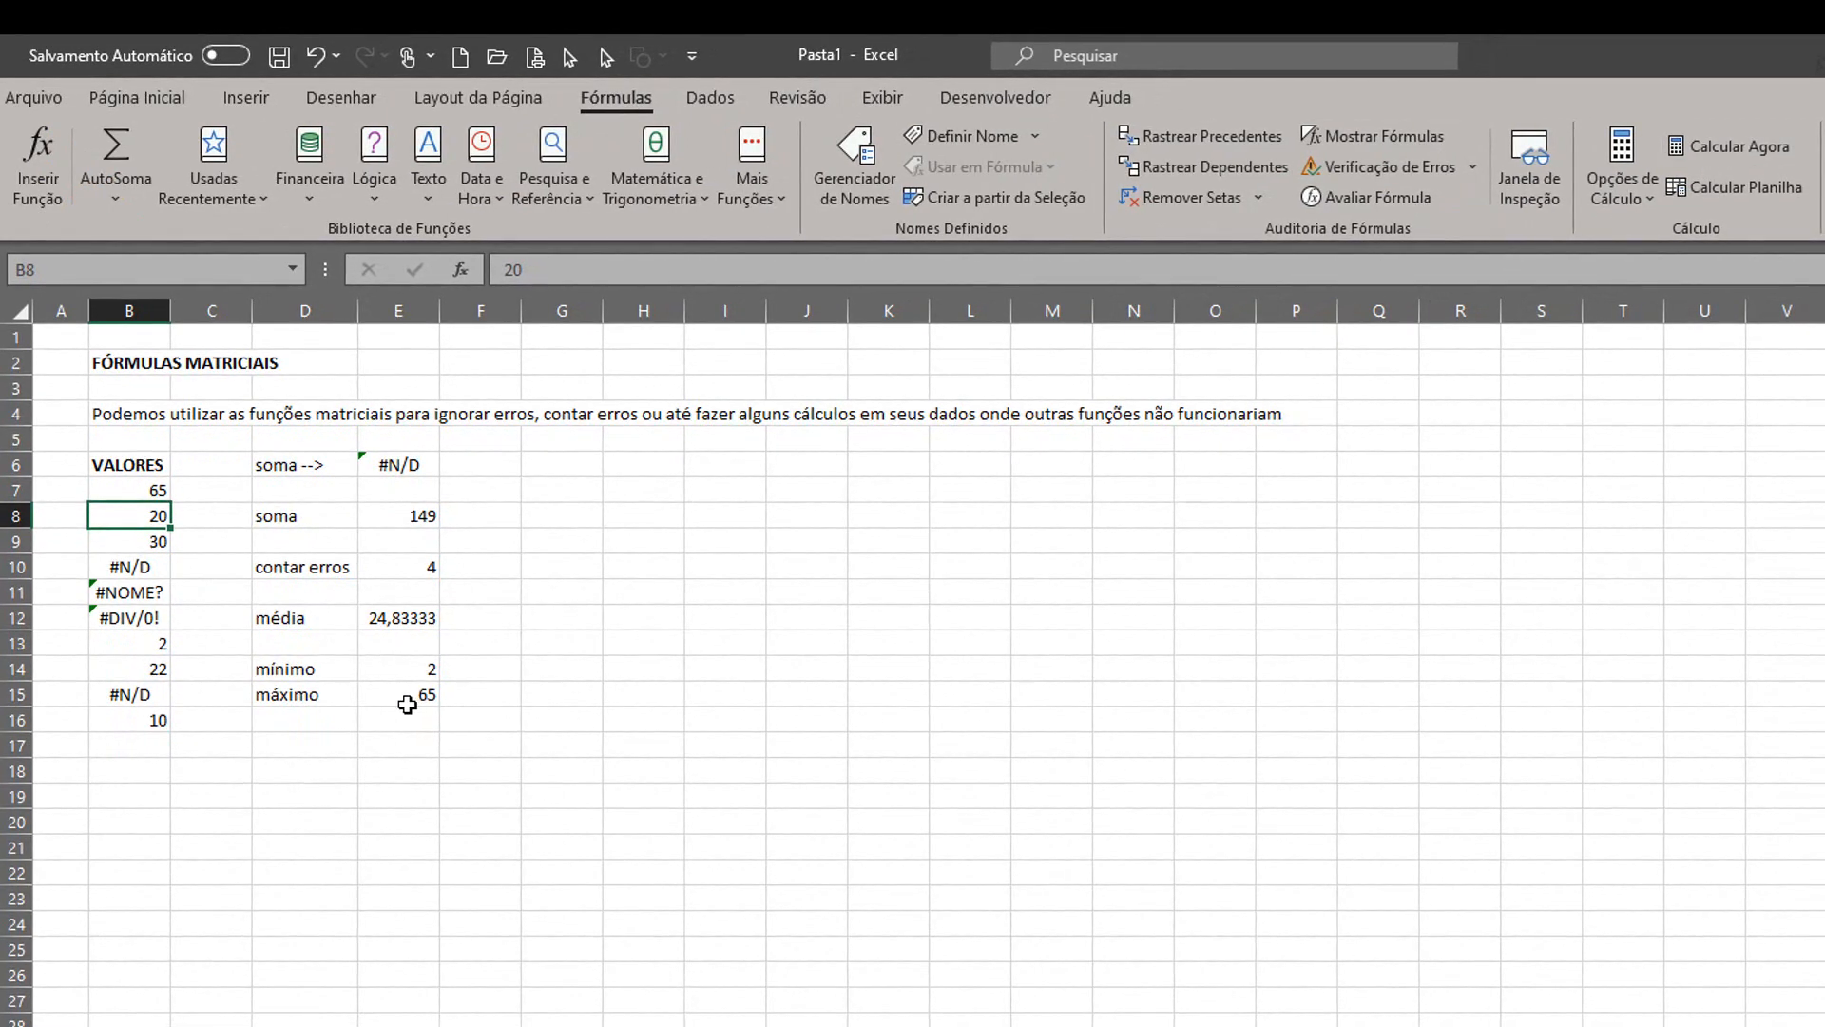
- Set cell B7 to 2
left_click(147, 490)
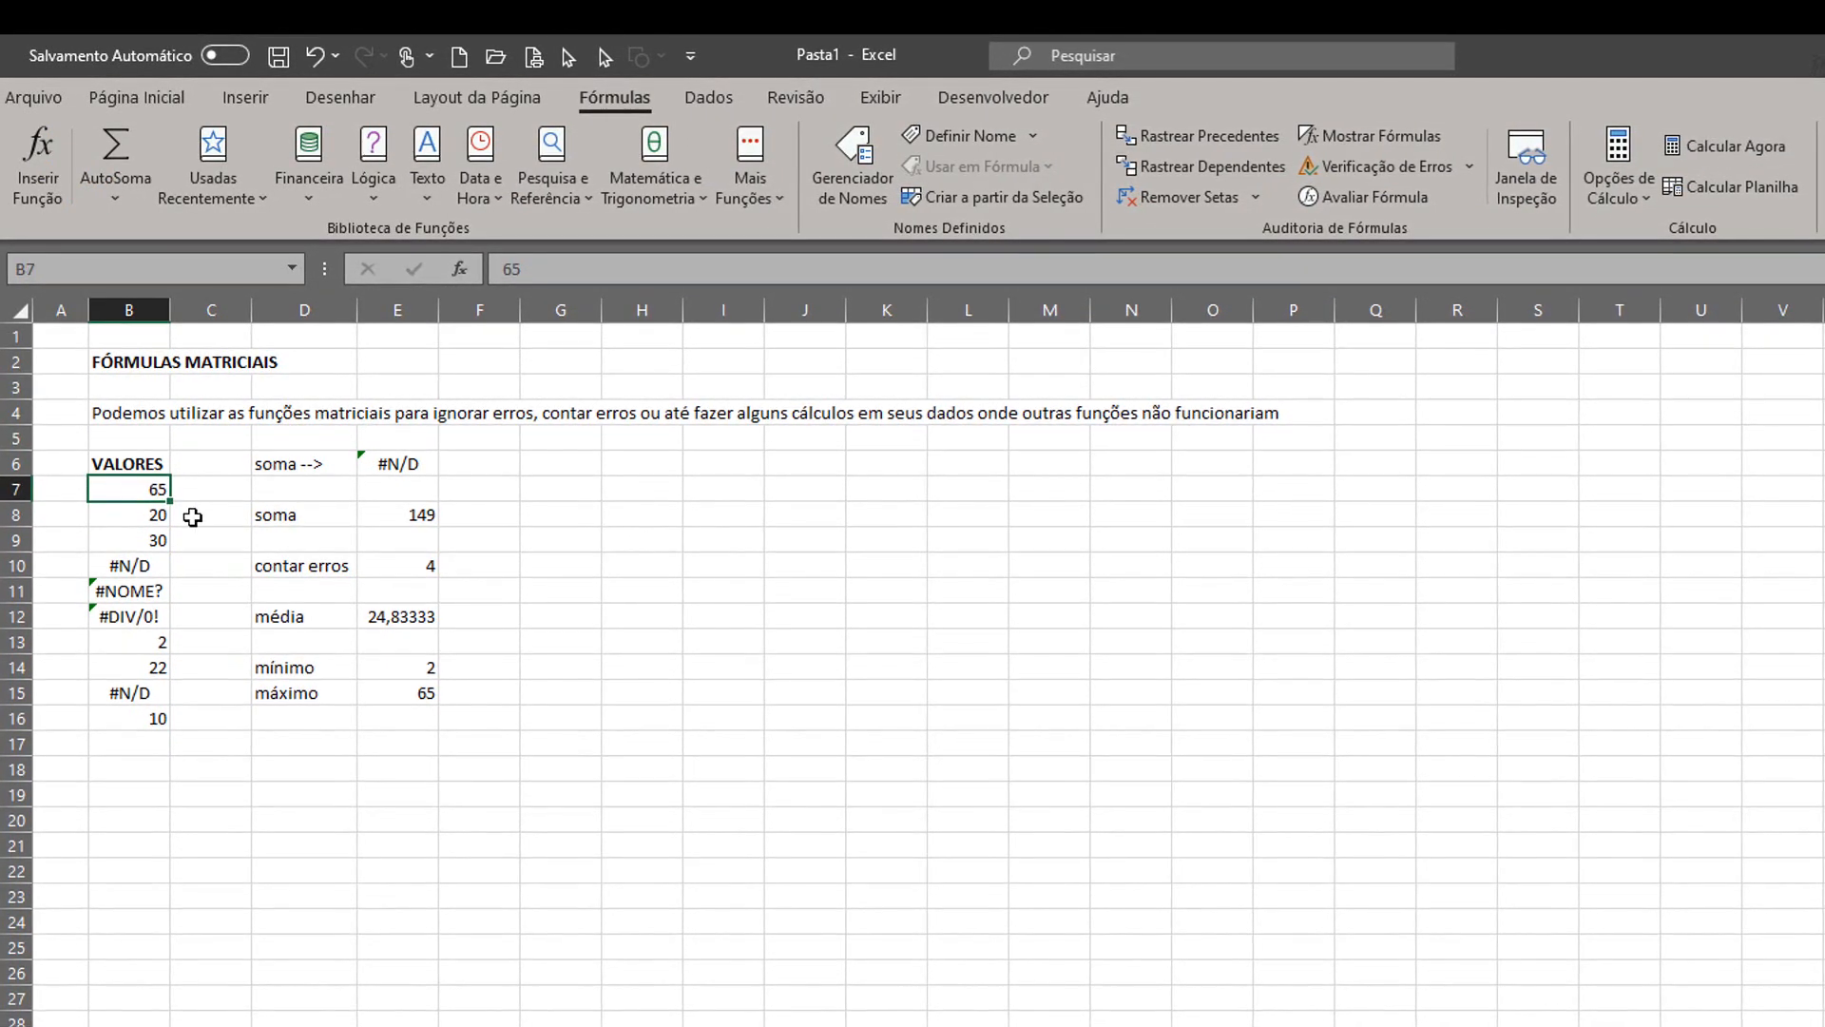
type("2")
left_click(190, 561)
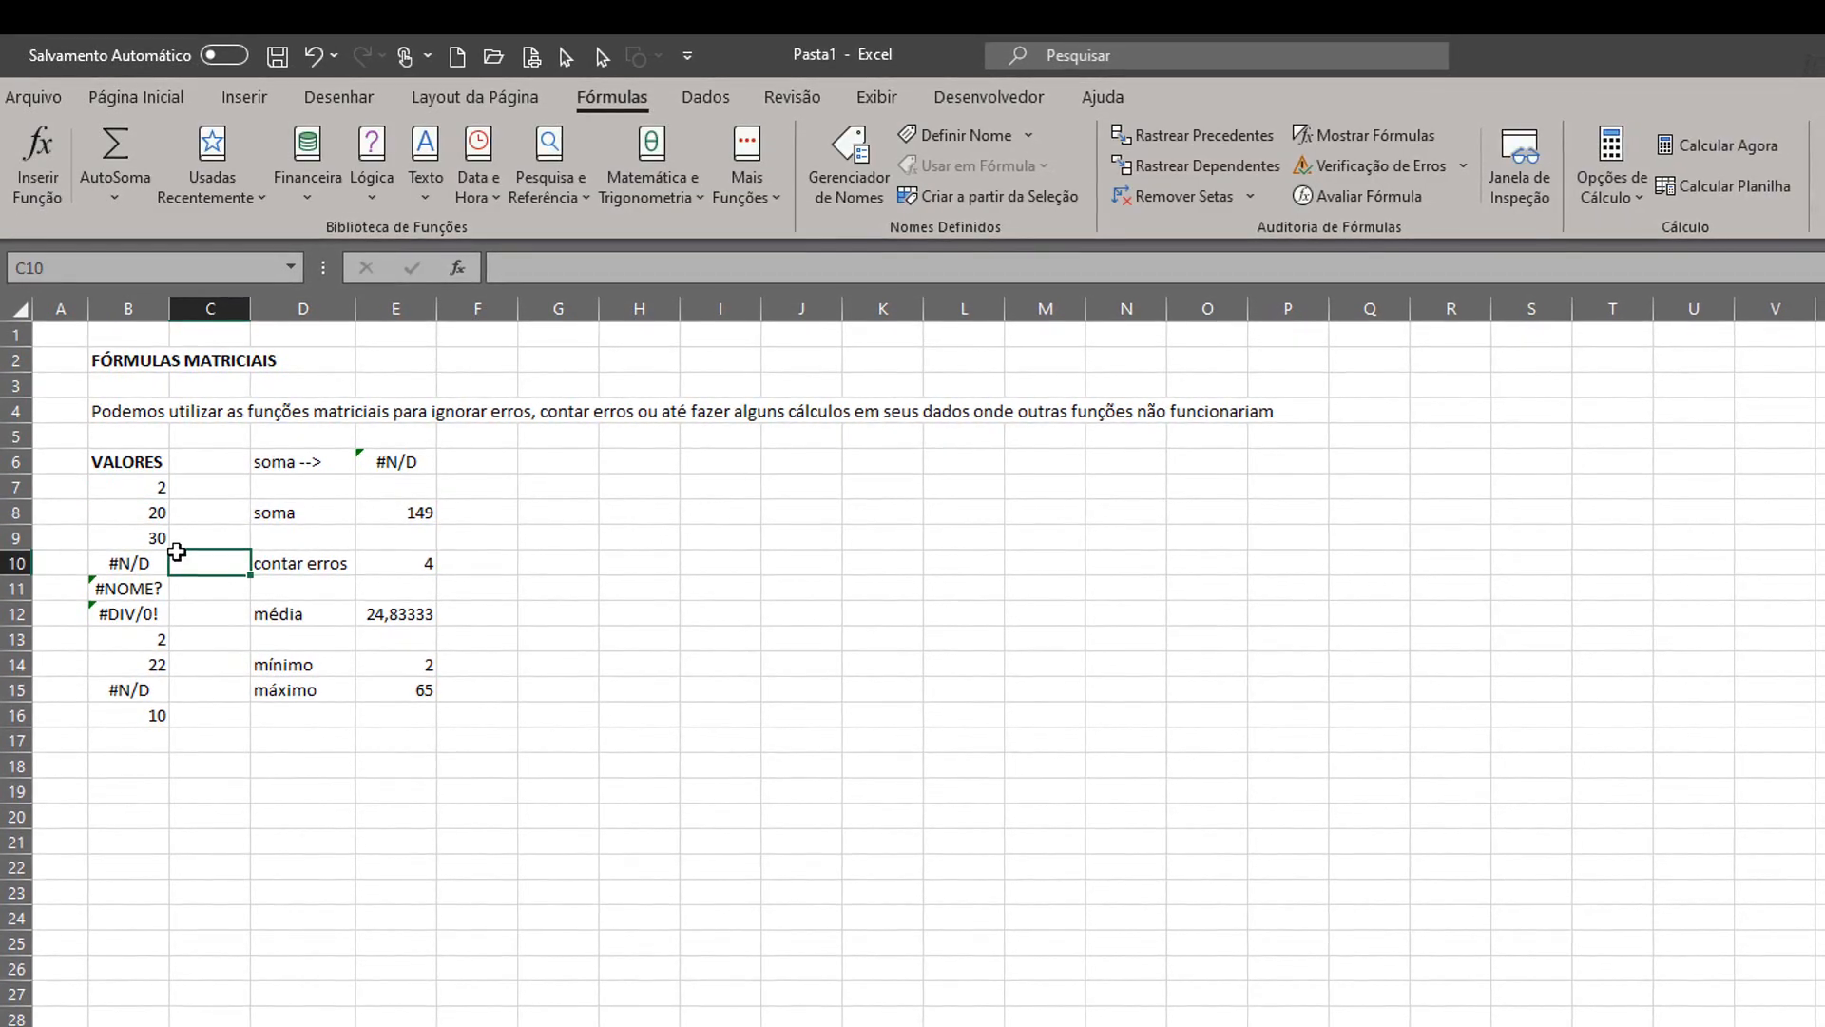
- Set cell B7 to 80
left_click(141, 487)
type("80")
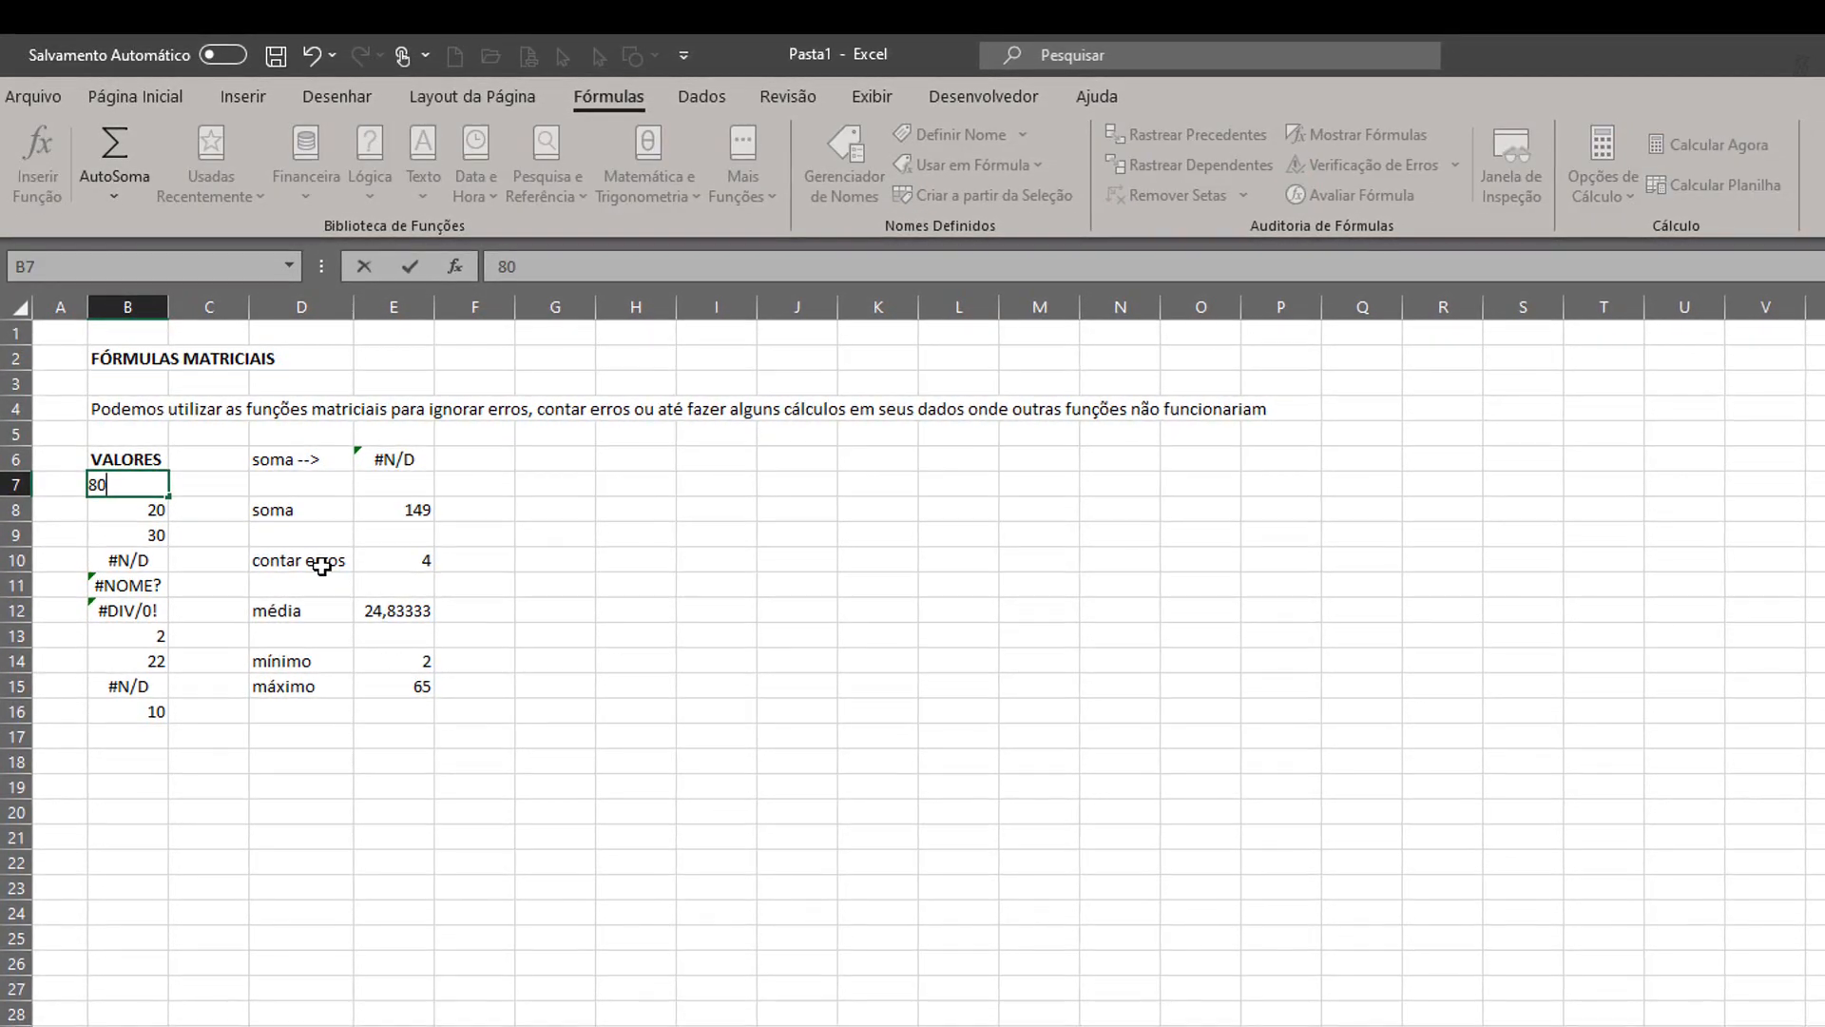
key("Return")
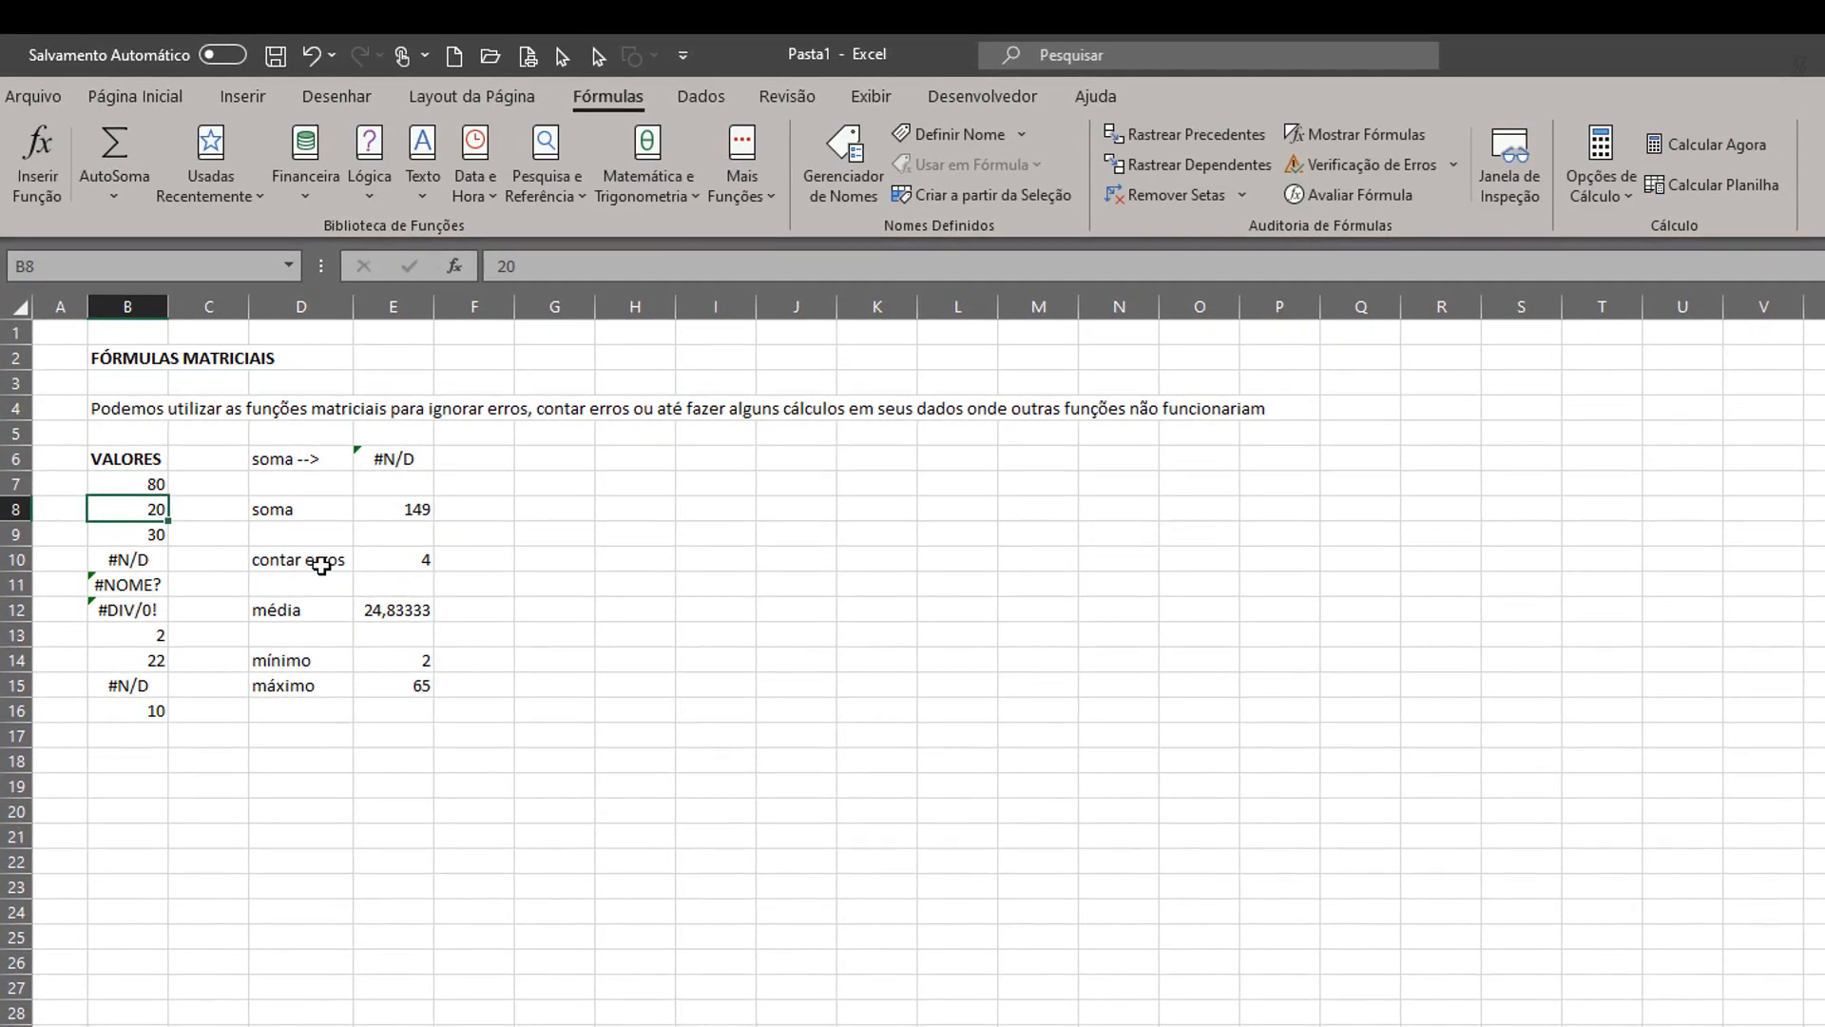
- Switch the workbook's calculation option to automatic and return to cell B7
left_click(1616, 196)
left_click(1640, 231)
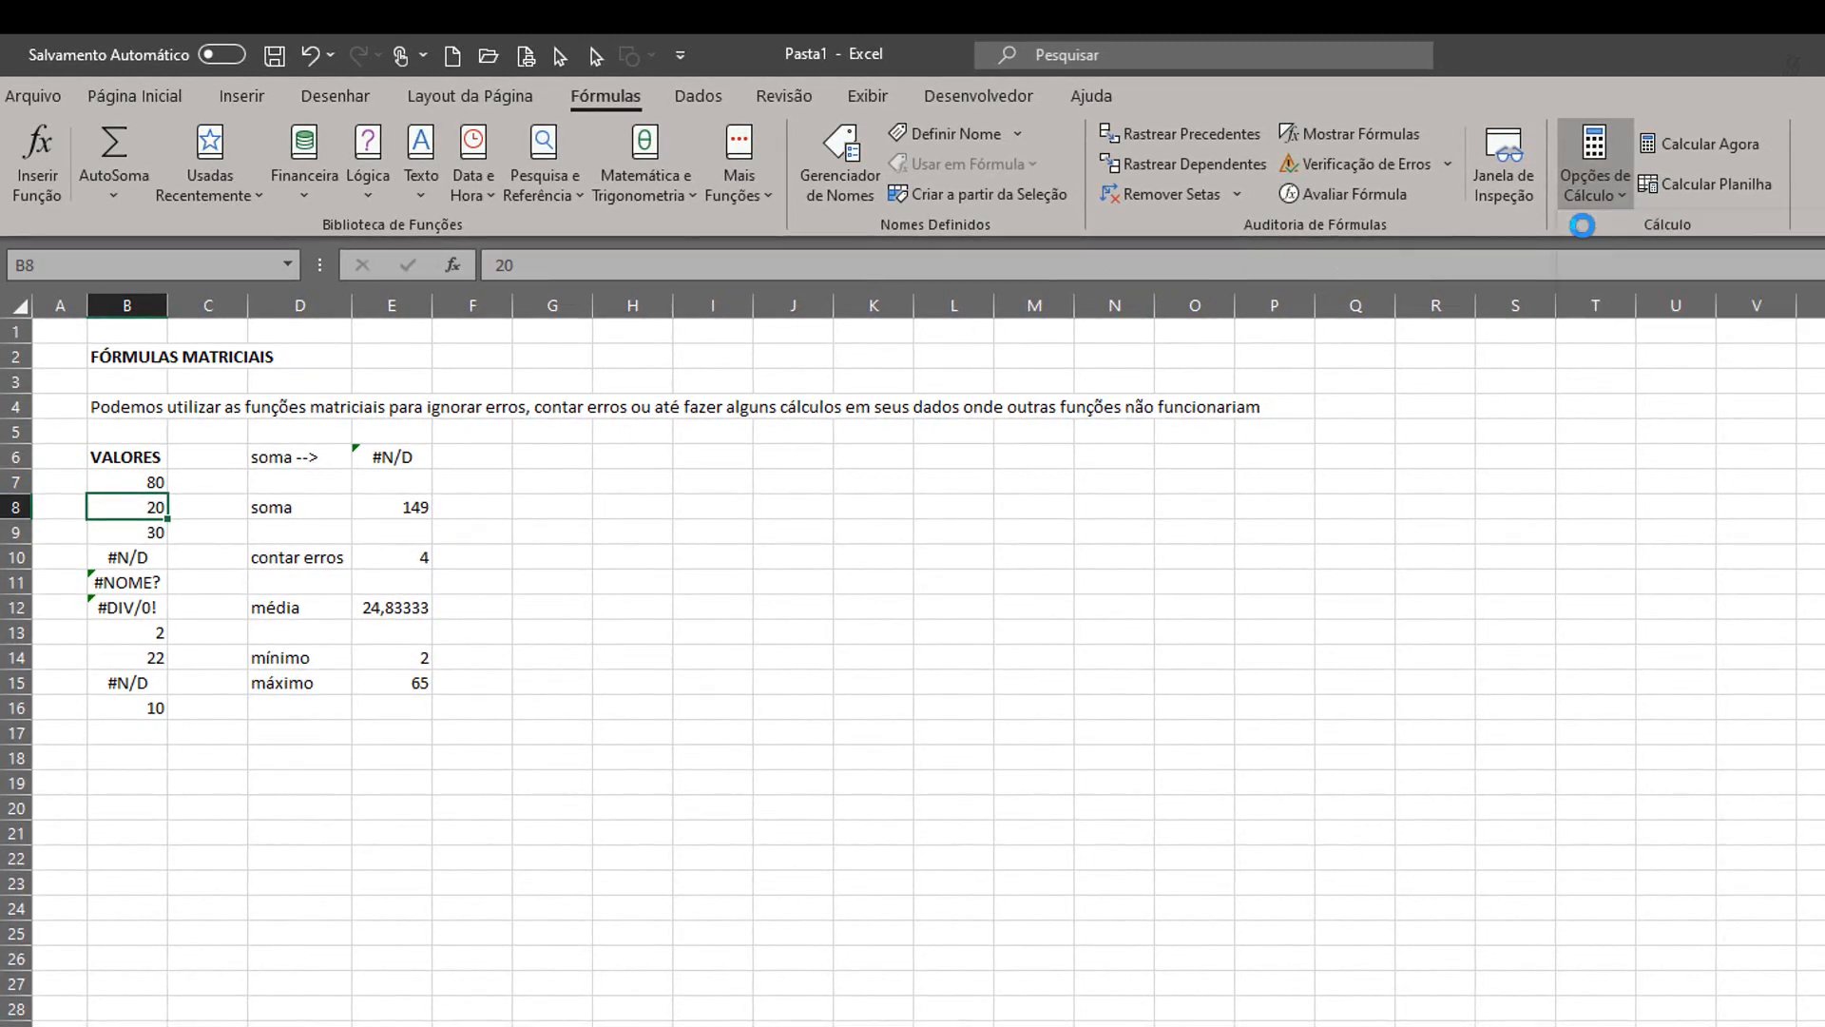
key("Up")
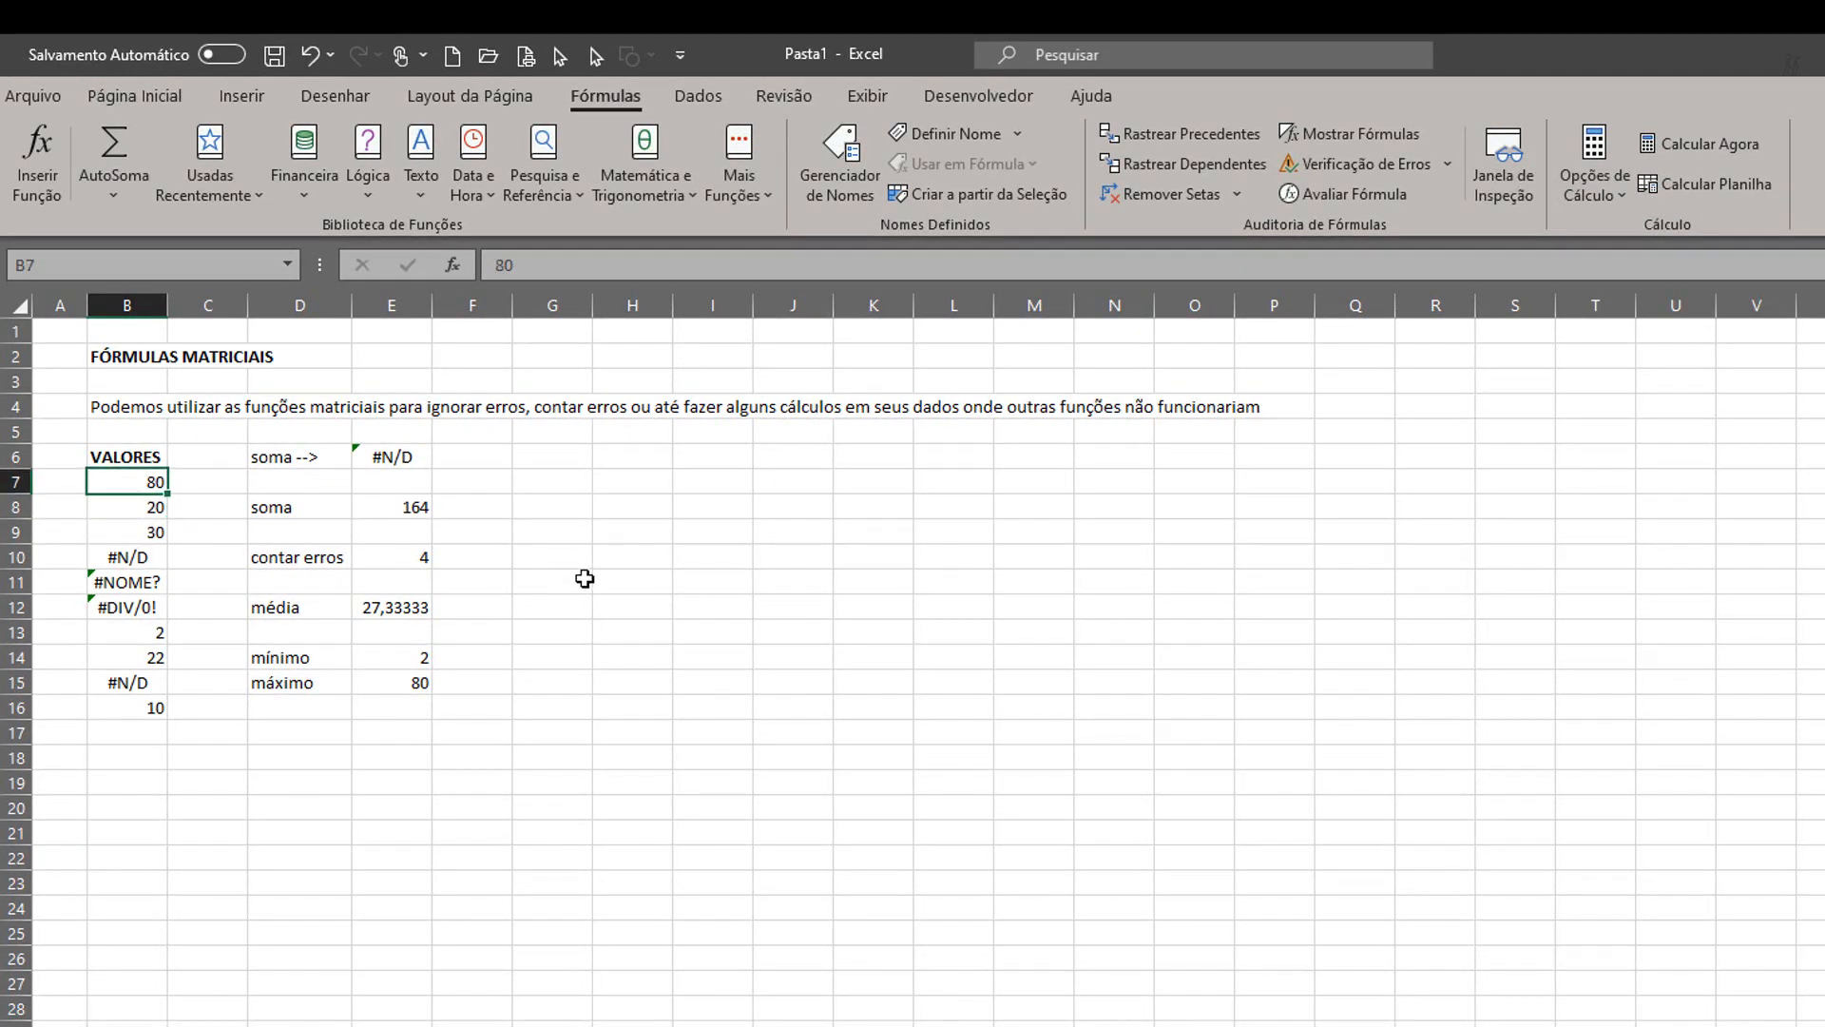
- Set cell B7 to 100
type("100")
key("Return")
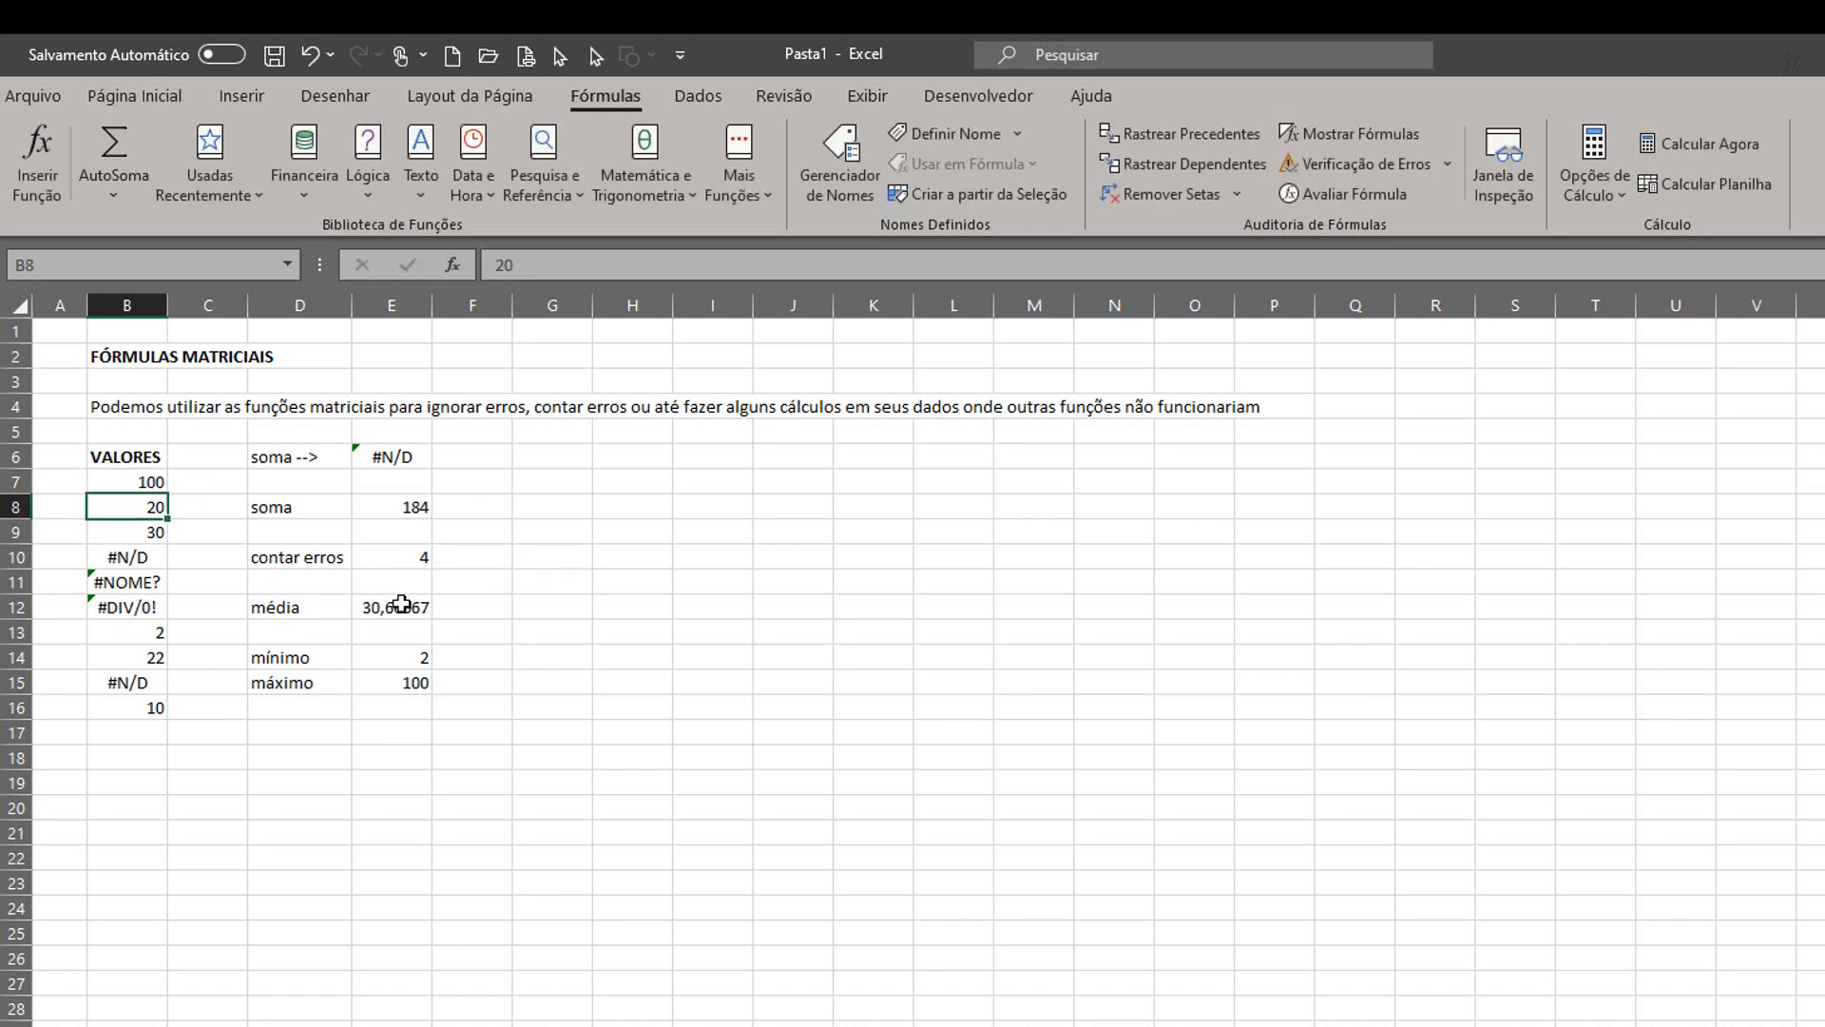
left_click(1590, 194)
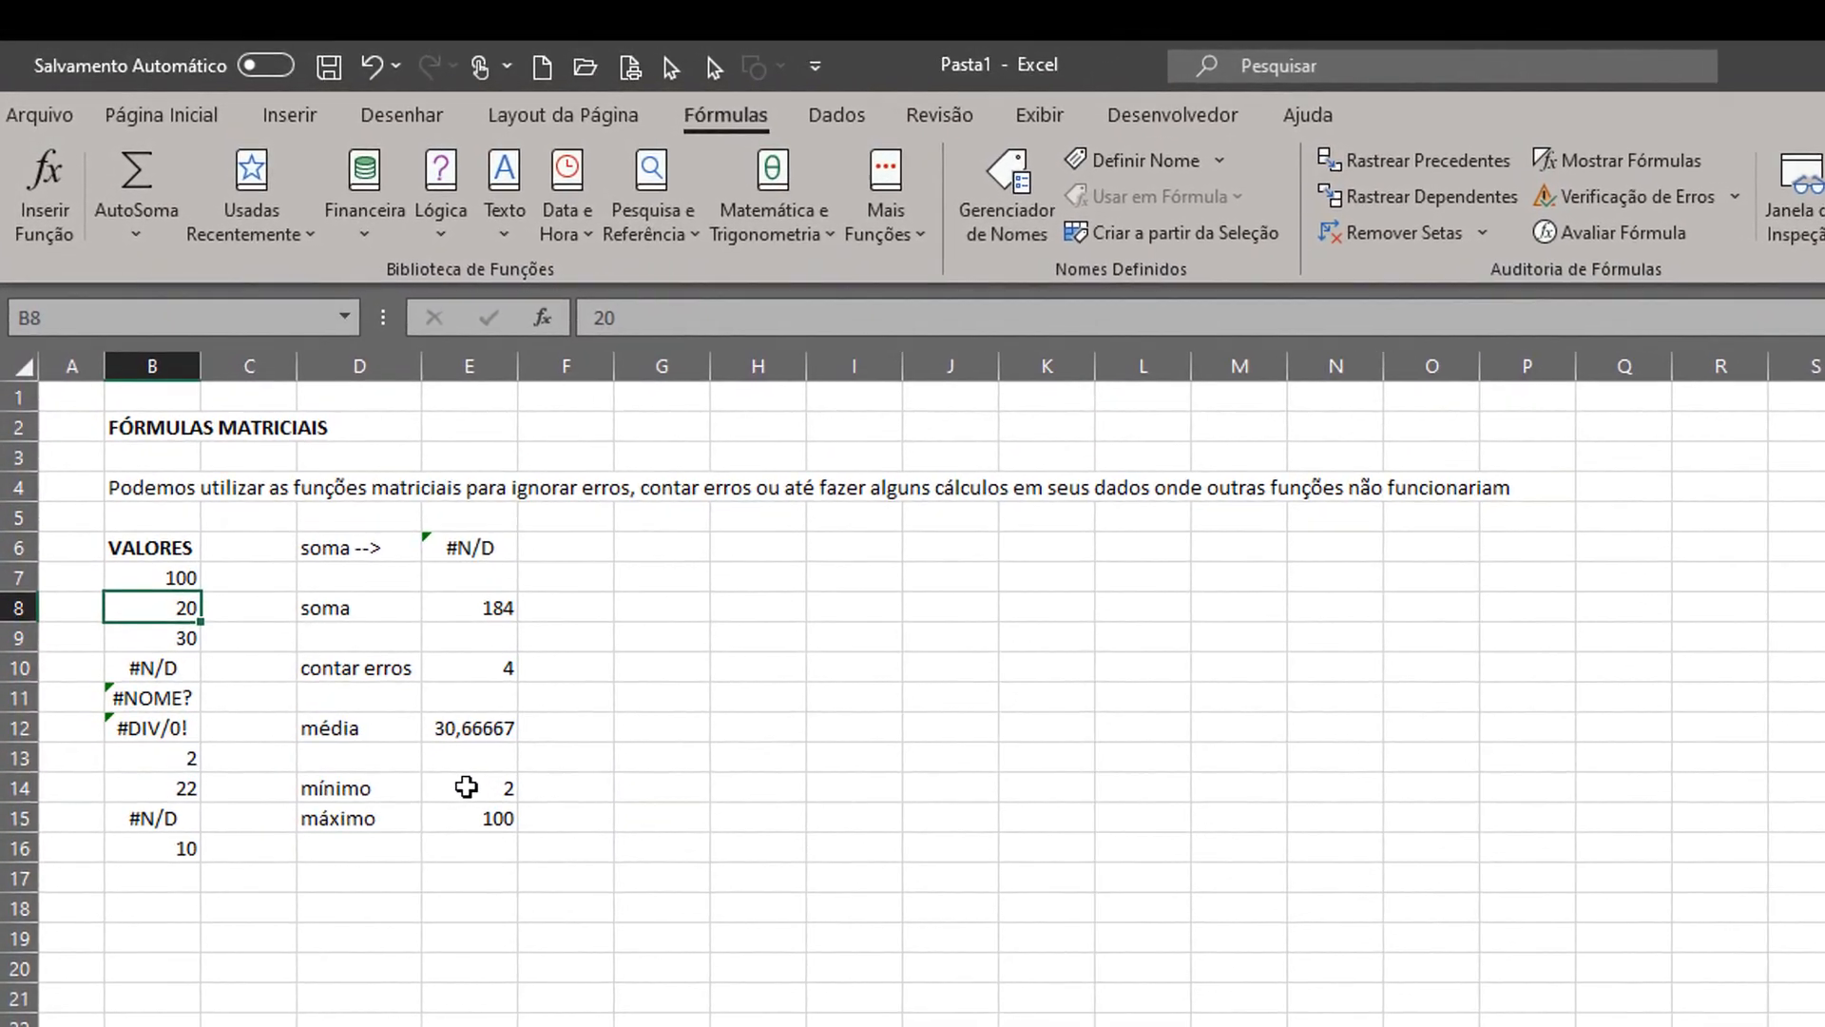
- Examine the formulas behind the soma, contar erros, média, mínimo and máximo results in column E
left_click(465, 758)
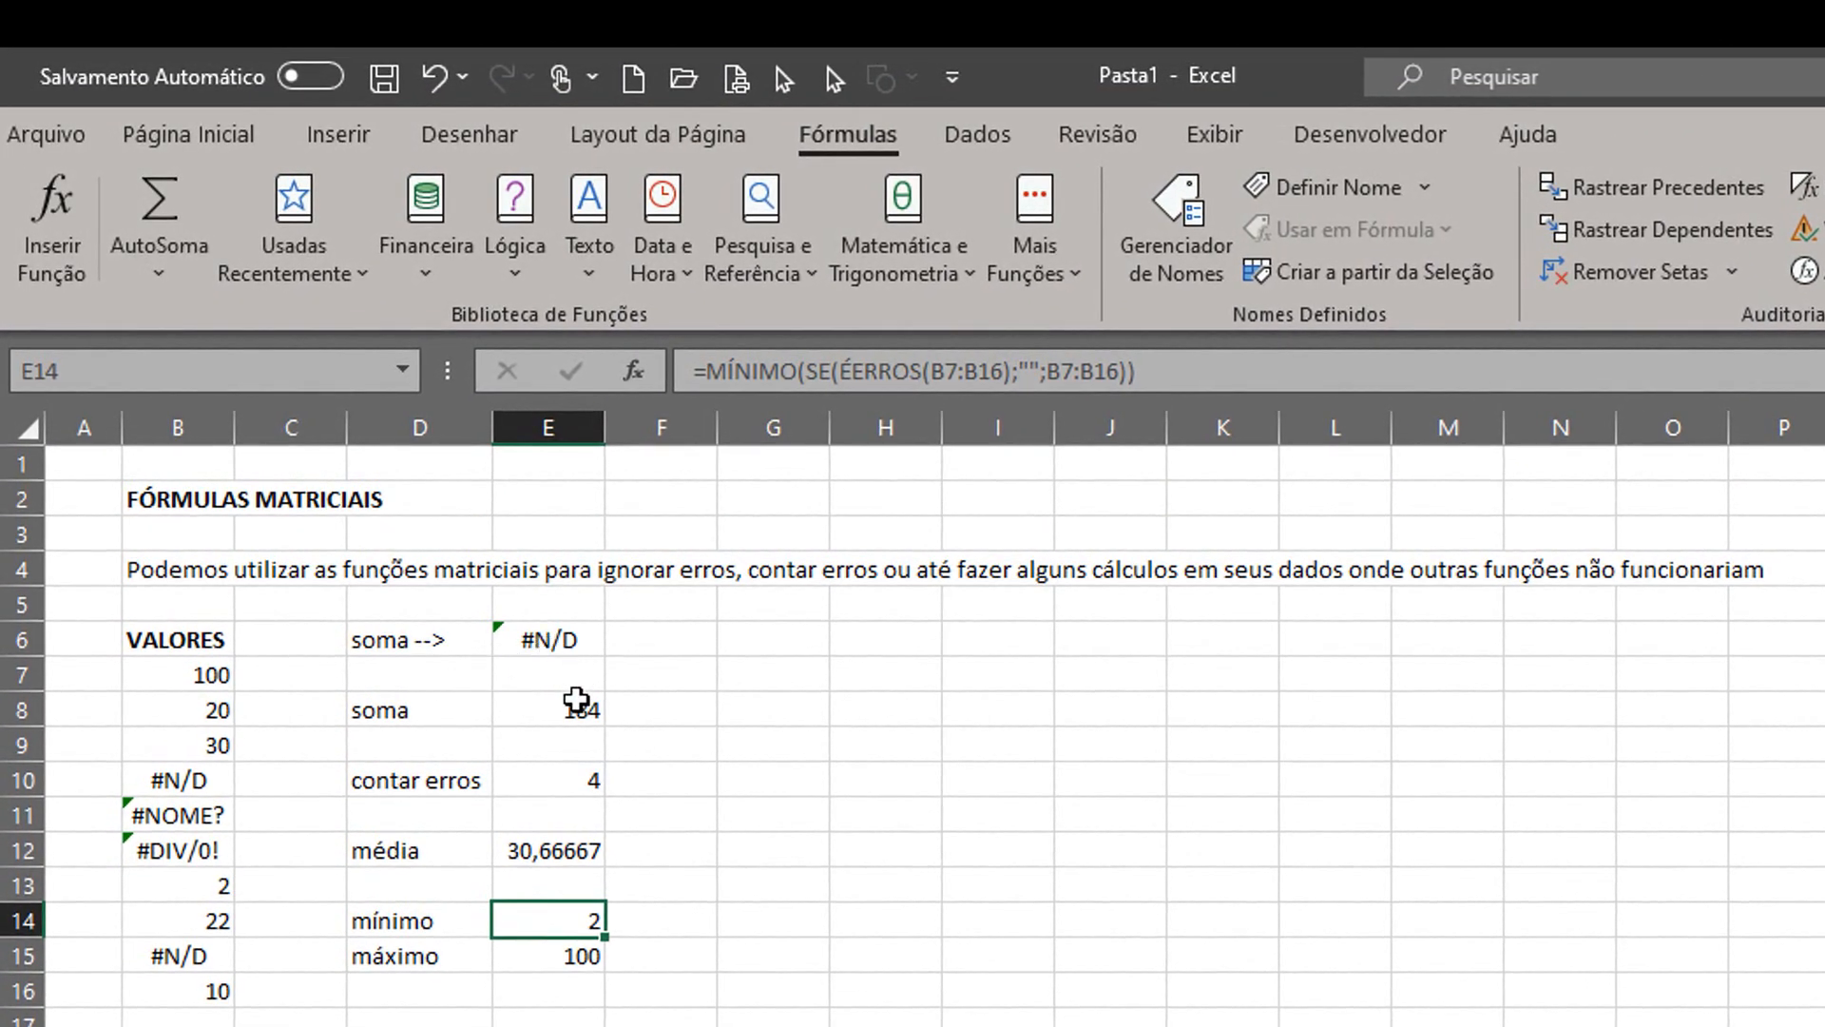
key("F2")
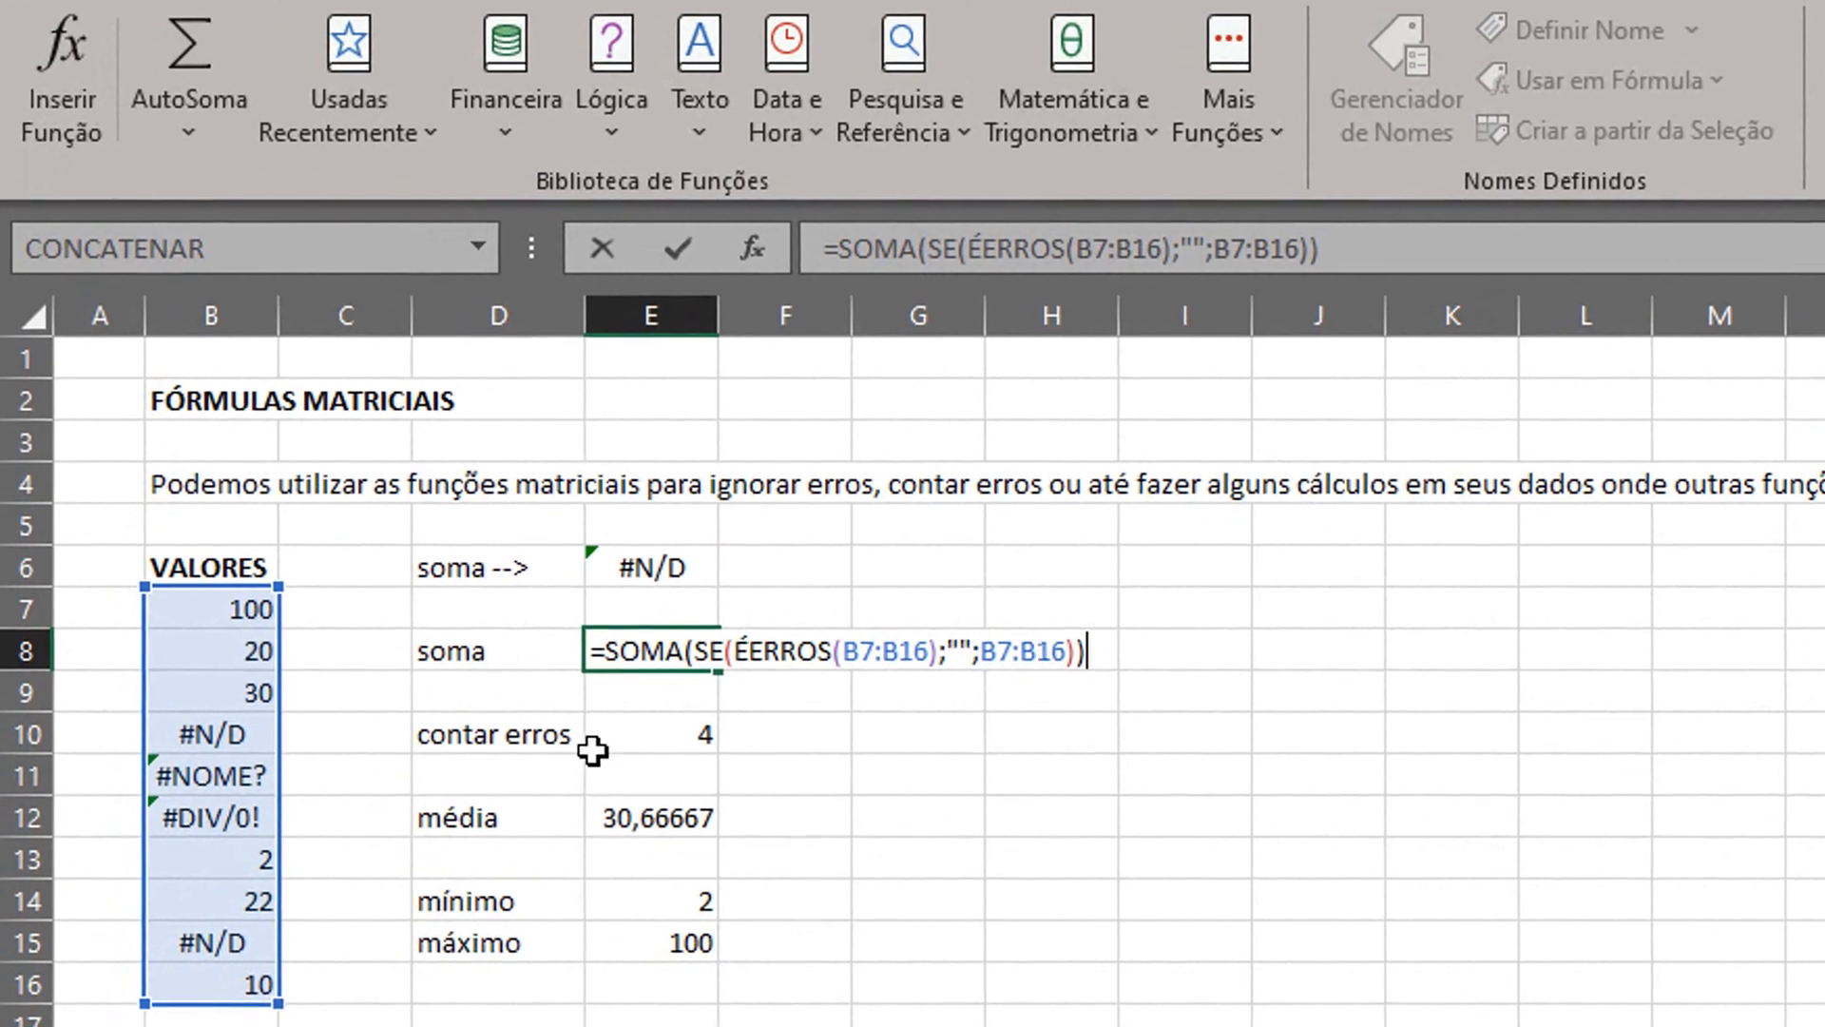
key("ctrl+shift+Return")
double_click(654, 759)
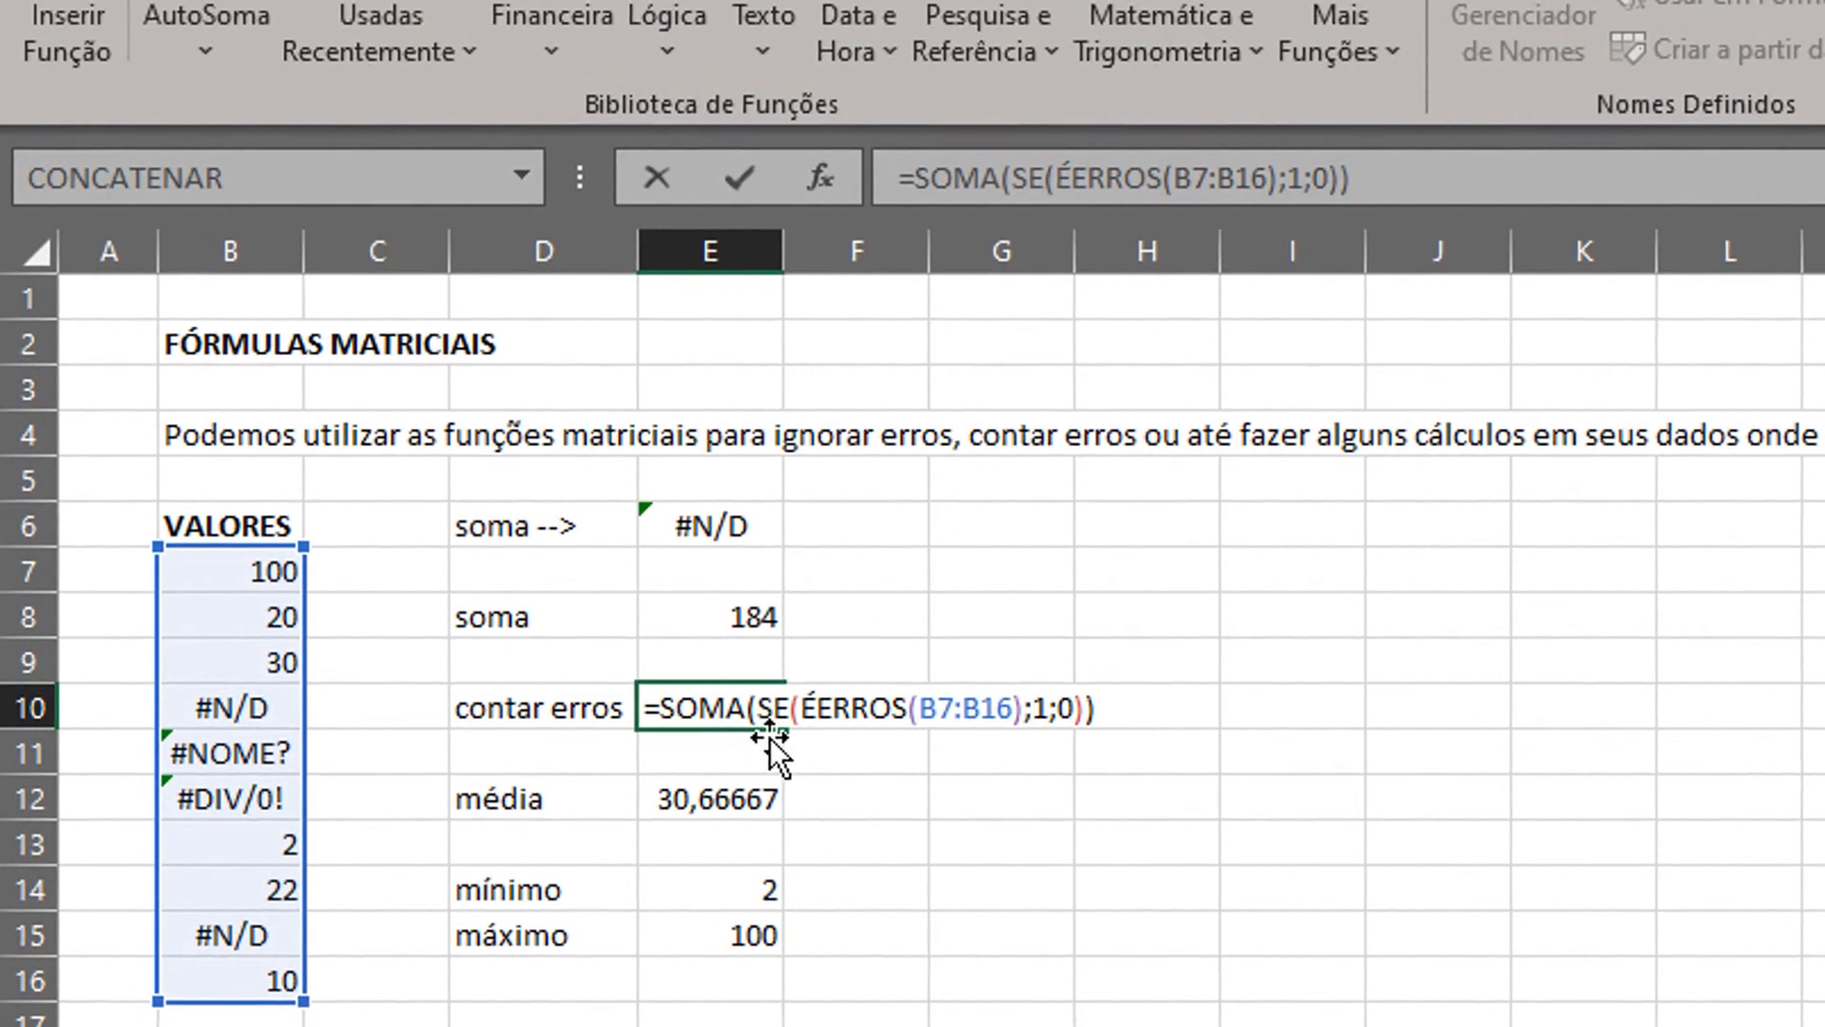
key("ctrl+shift+Return")
left_click(732, 813)
double_click(734, 816)
key("ctrl+shift+Return")
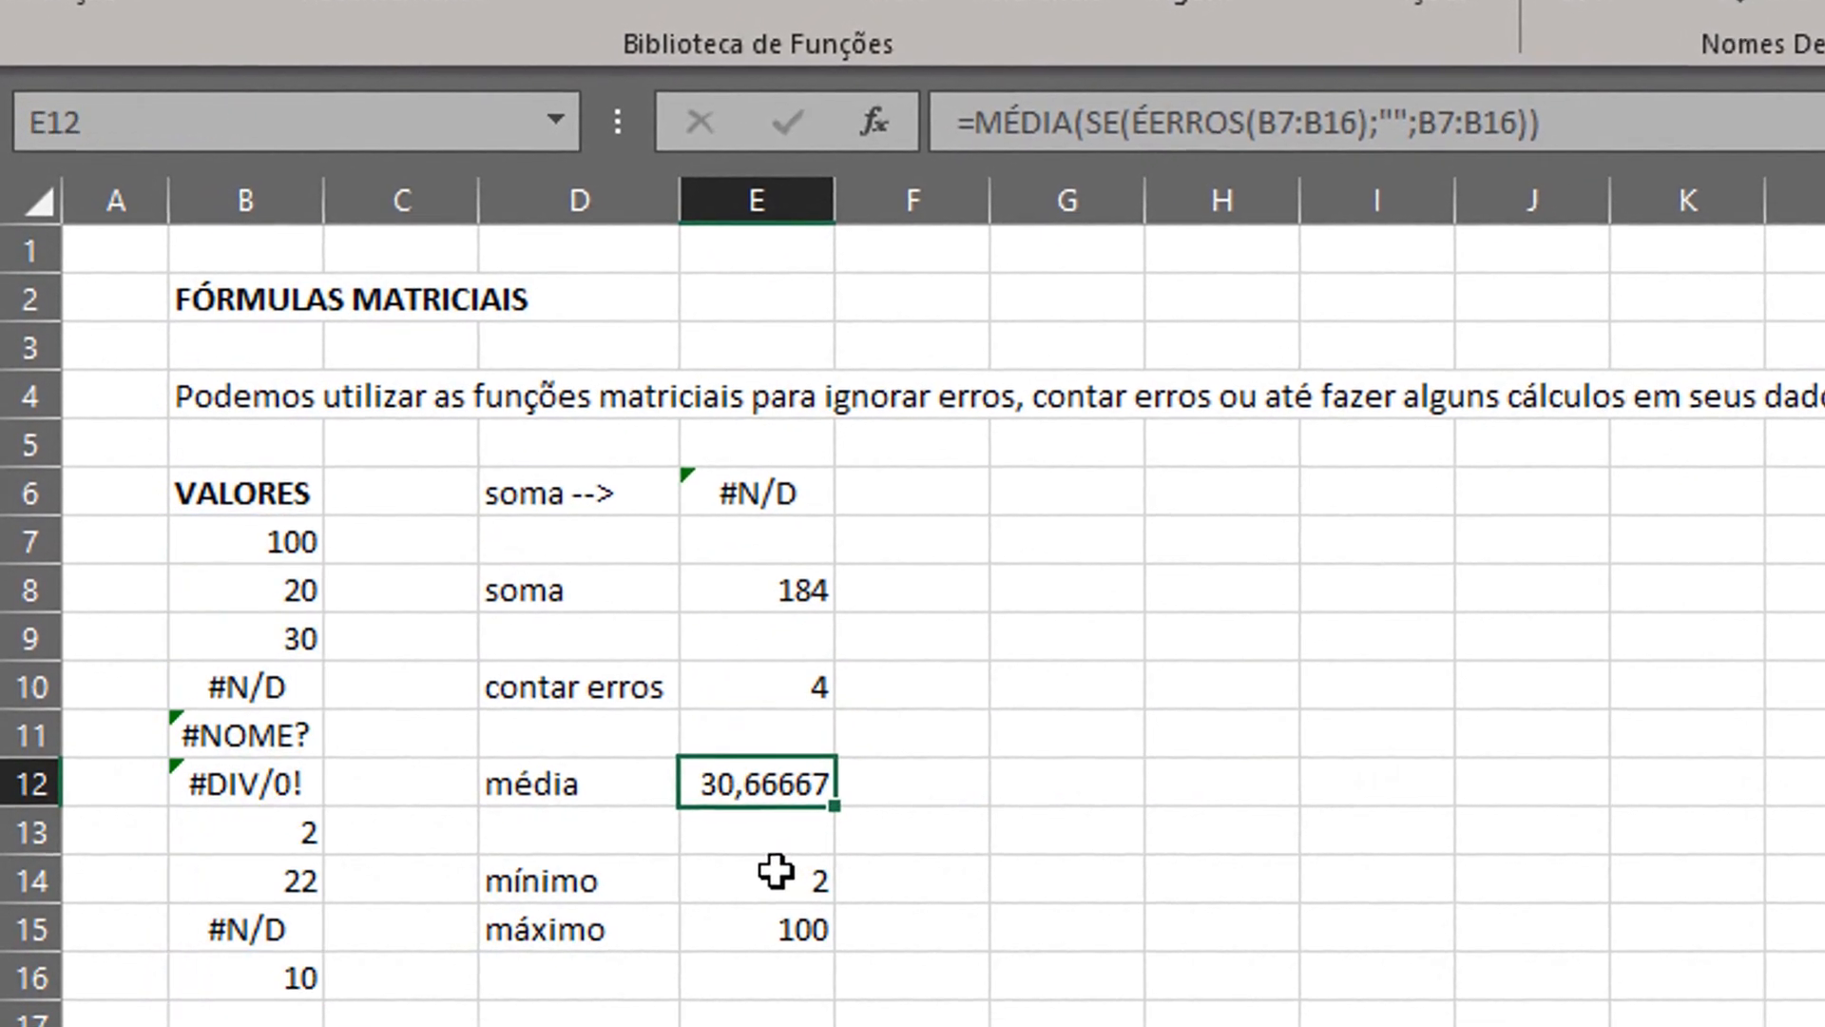
double_click(775, 880)
key("ctrl+shift+Return")
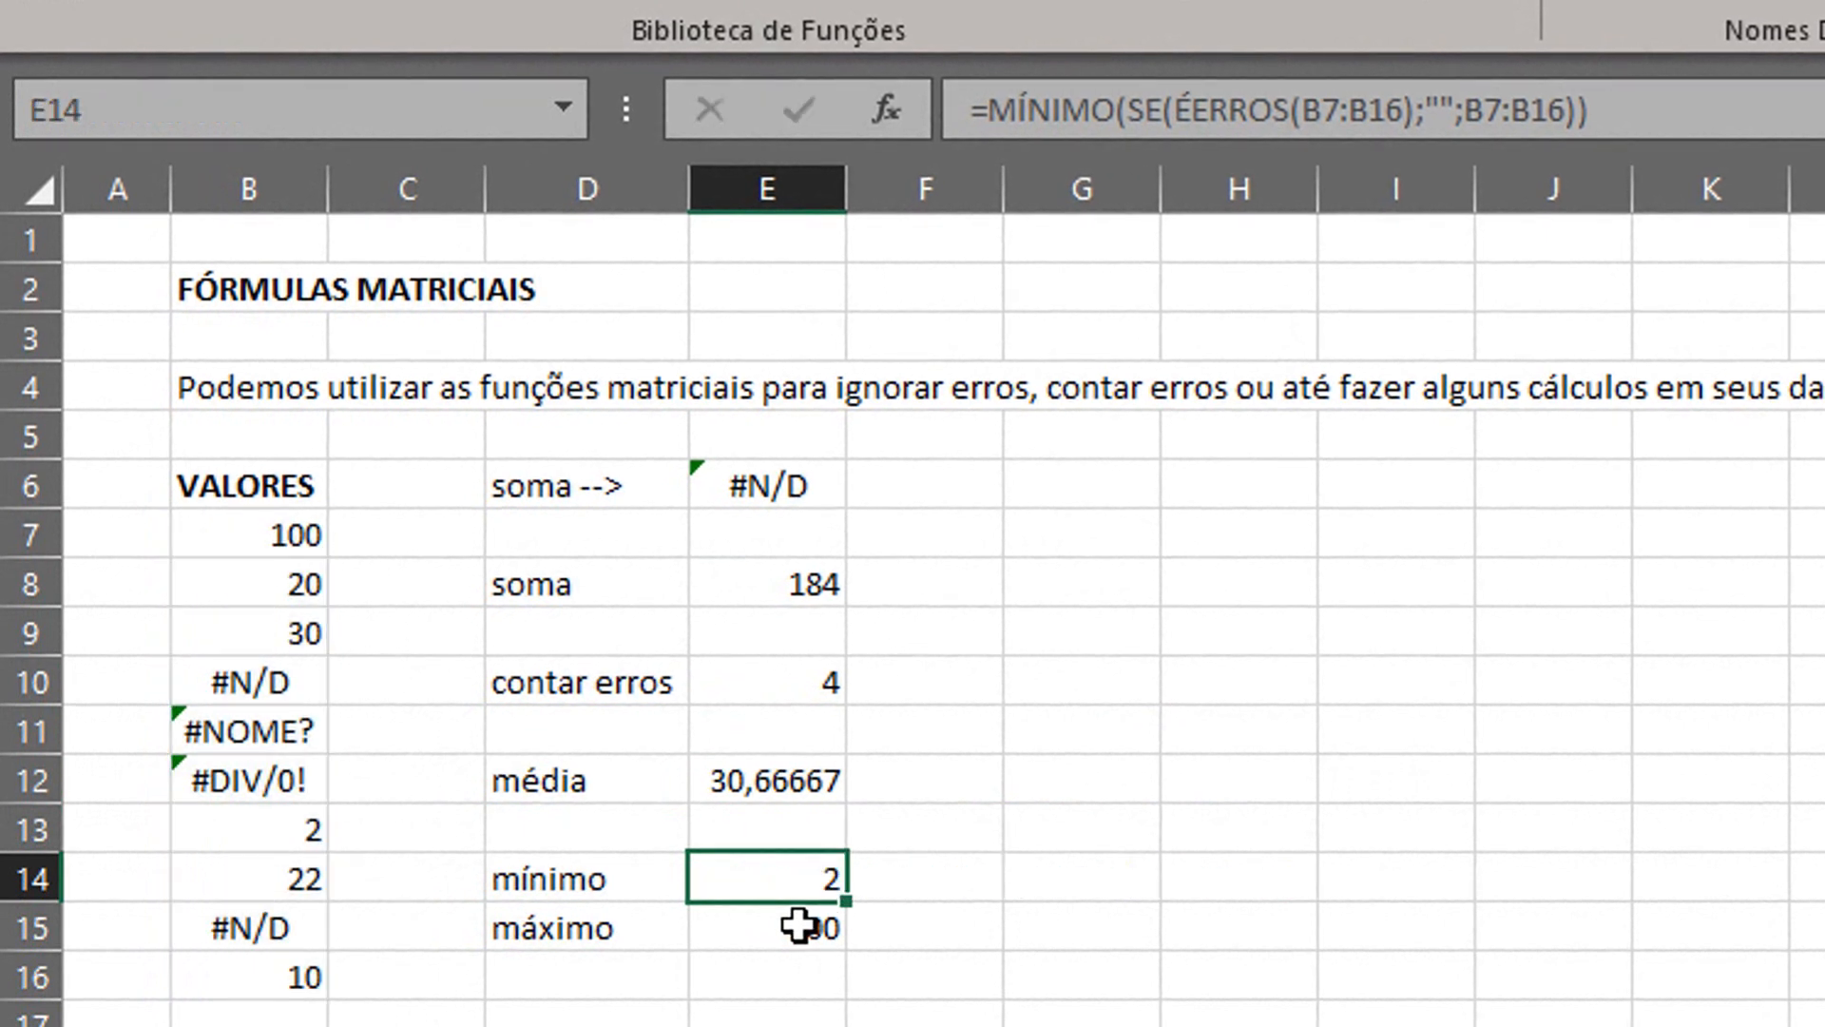
left_click(799, 924)
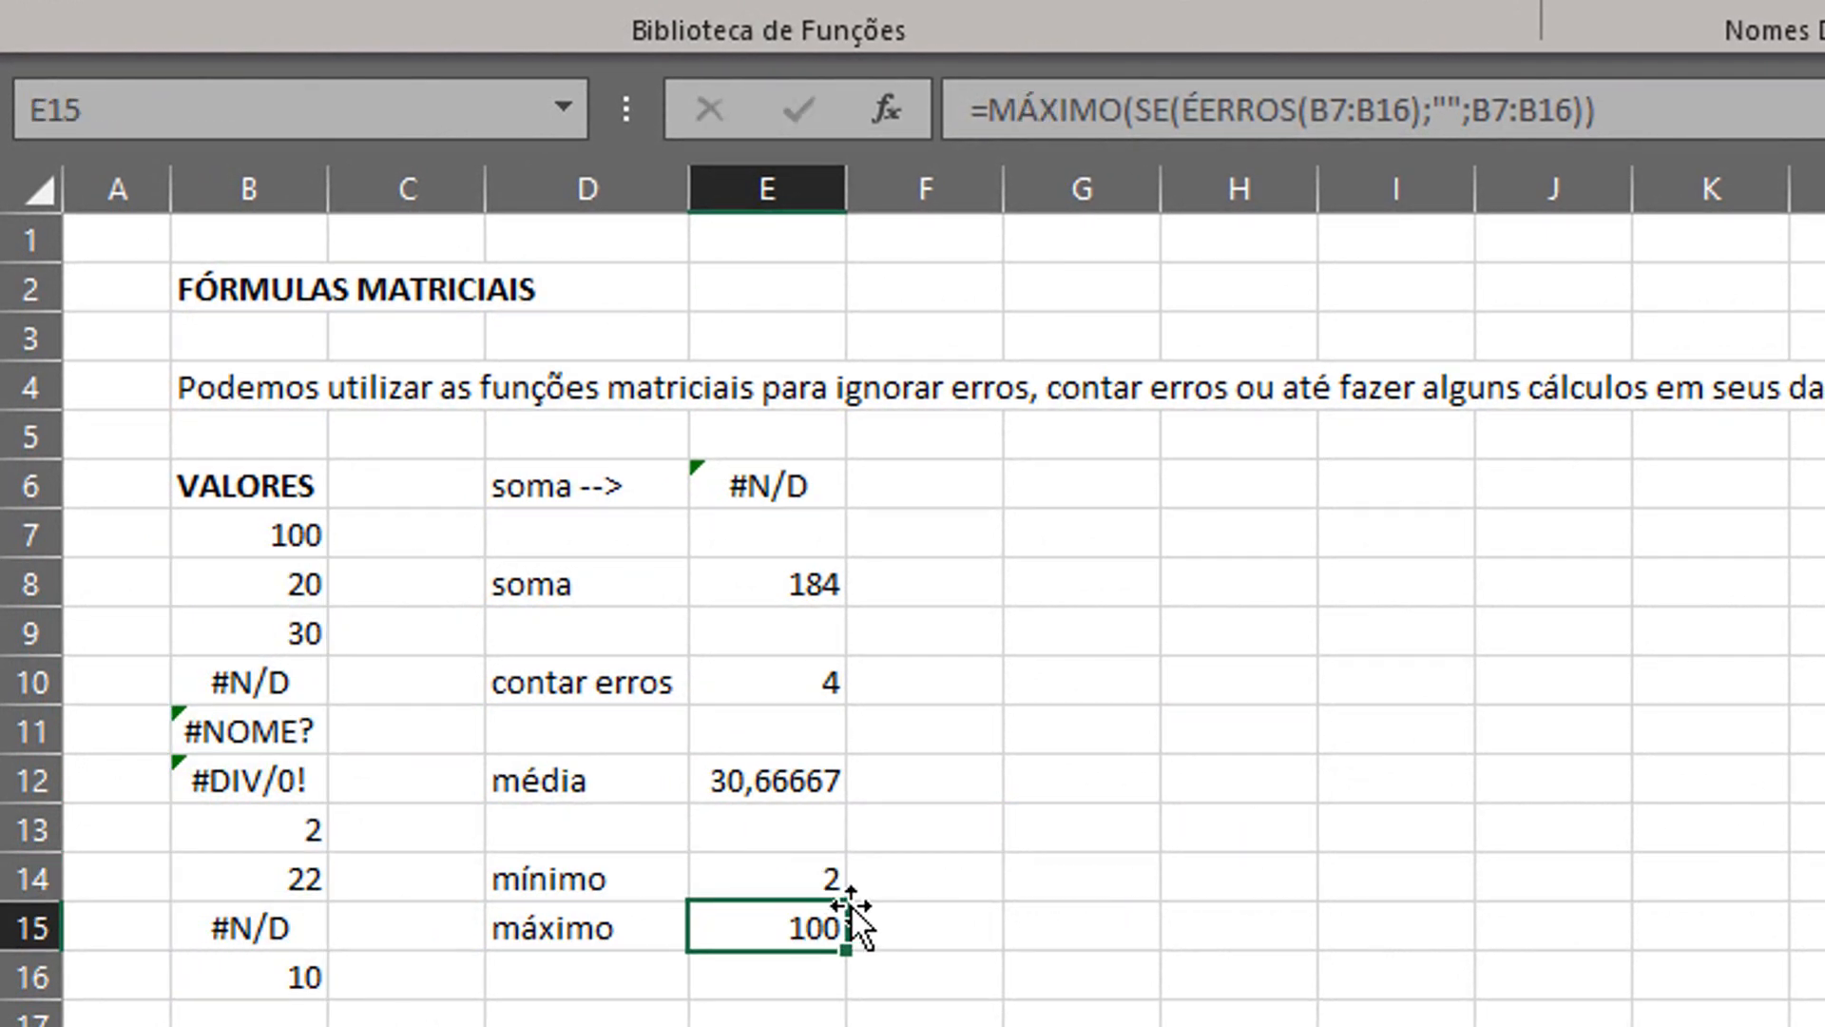
key("F2")
key("ctrl+shift+Return")
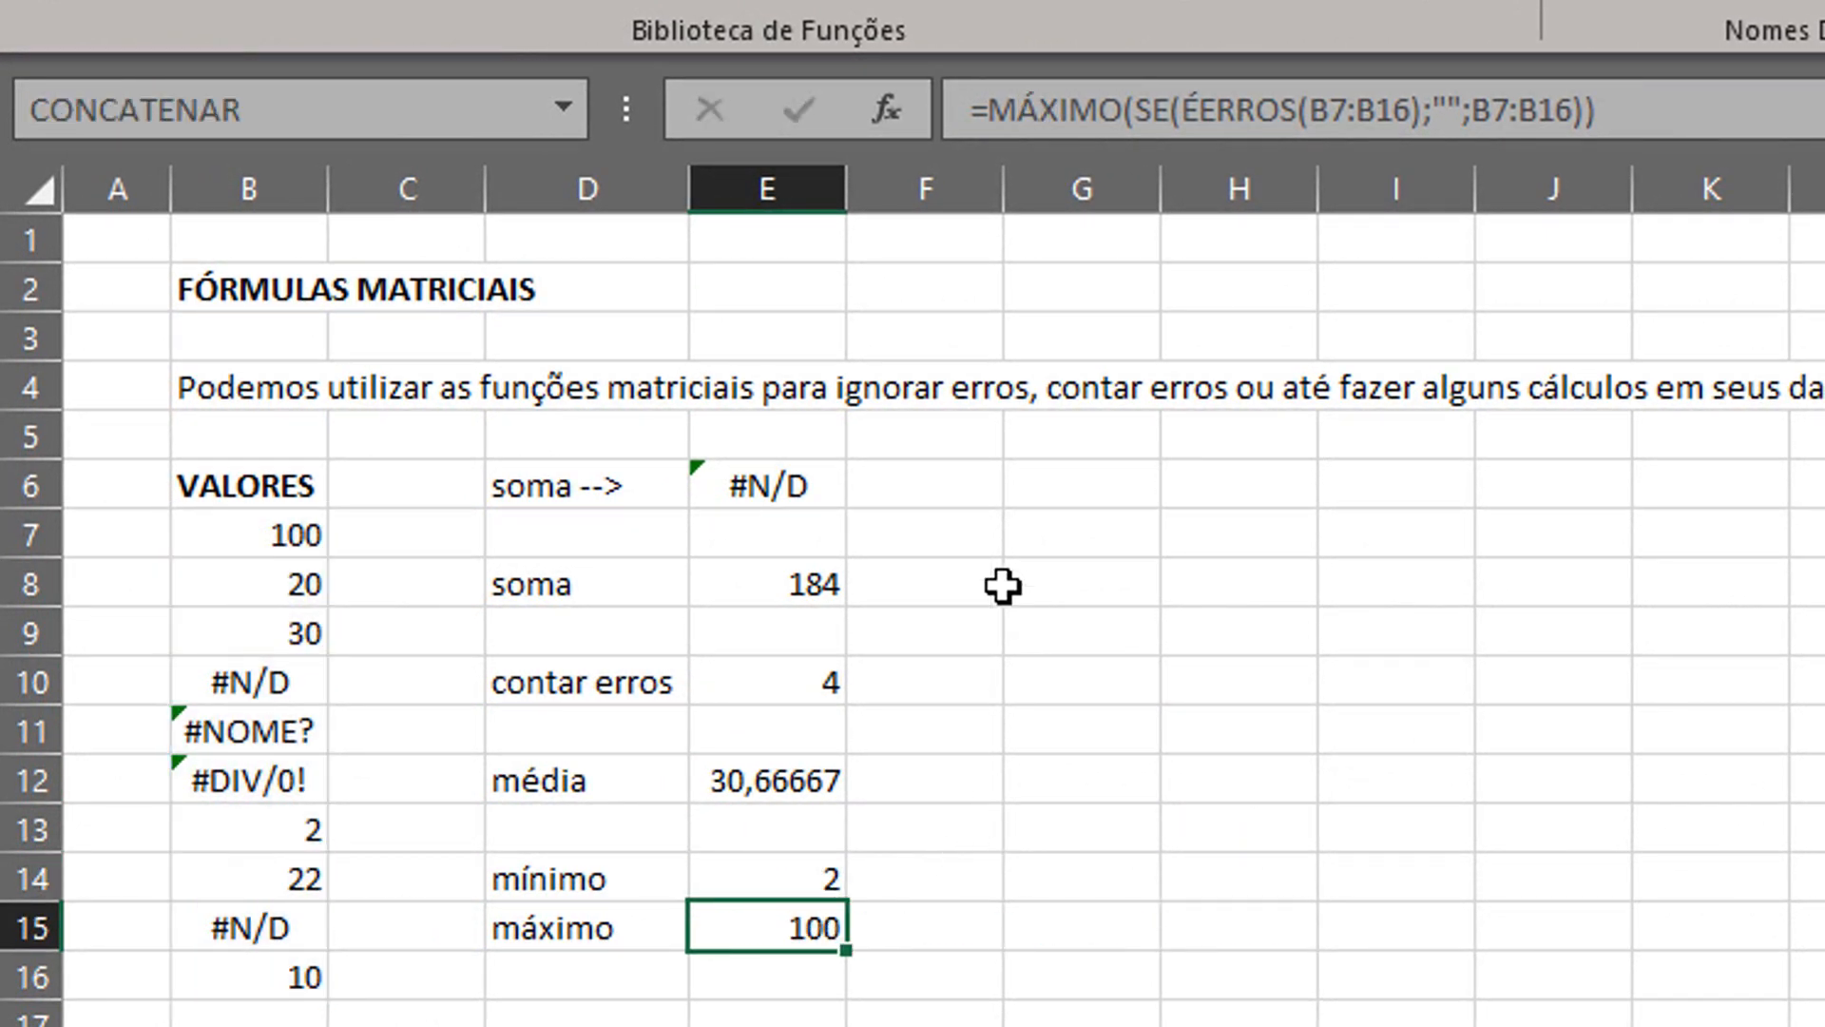
- Enter =FÓRMULATEXTO(E6) in cell G6 to display the plain sum formula as text
left_click(1075, 481)
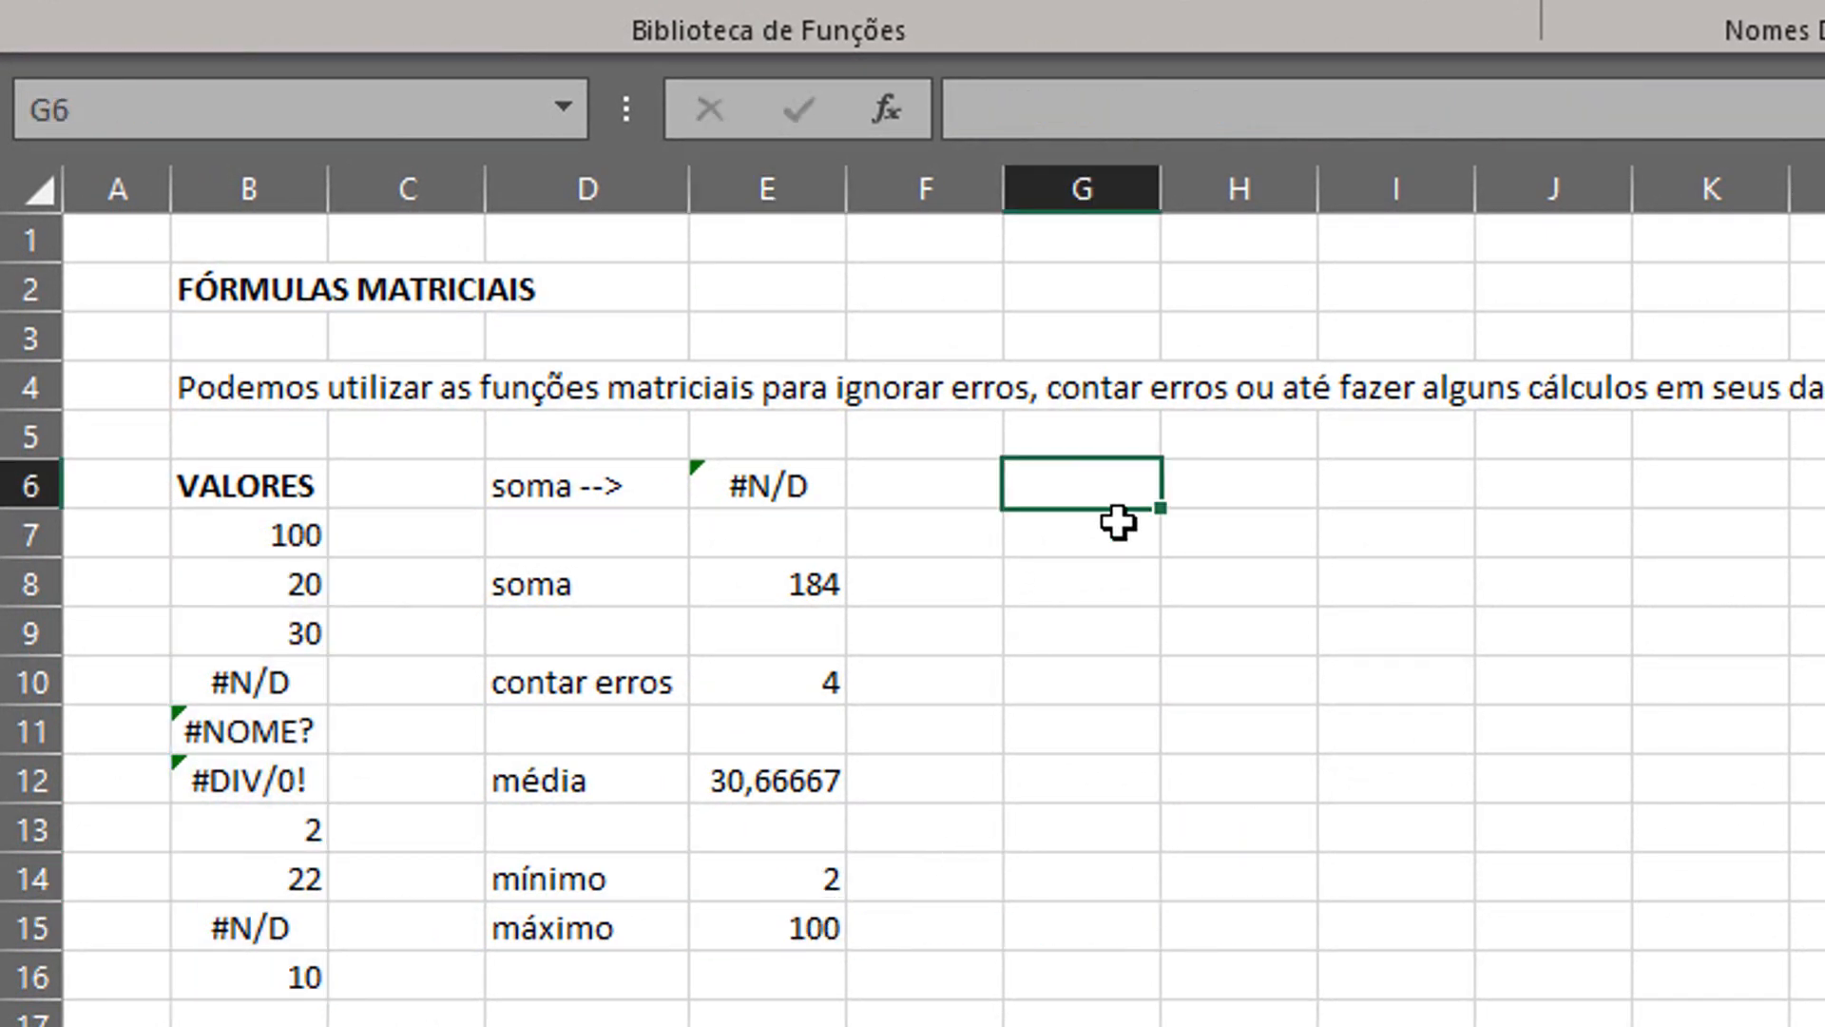
type("=f")
key("Down")
key("Down")
key("Down")
key("Down")
key("Down")
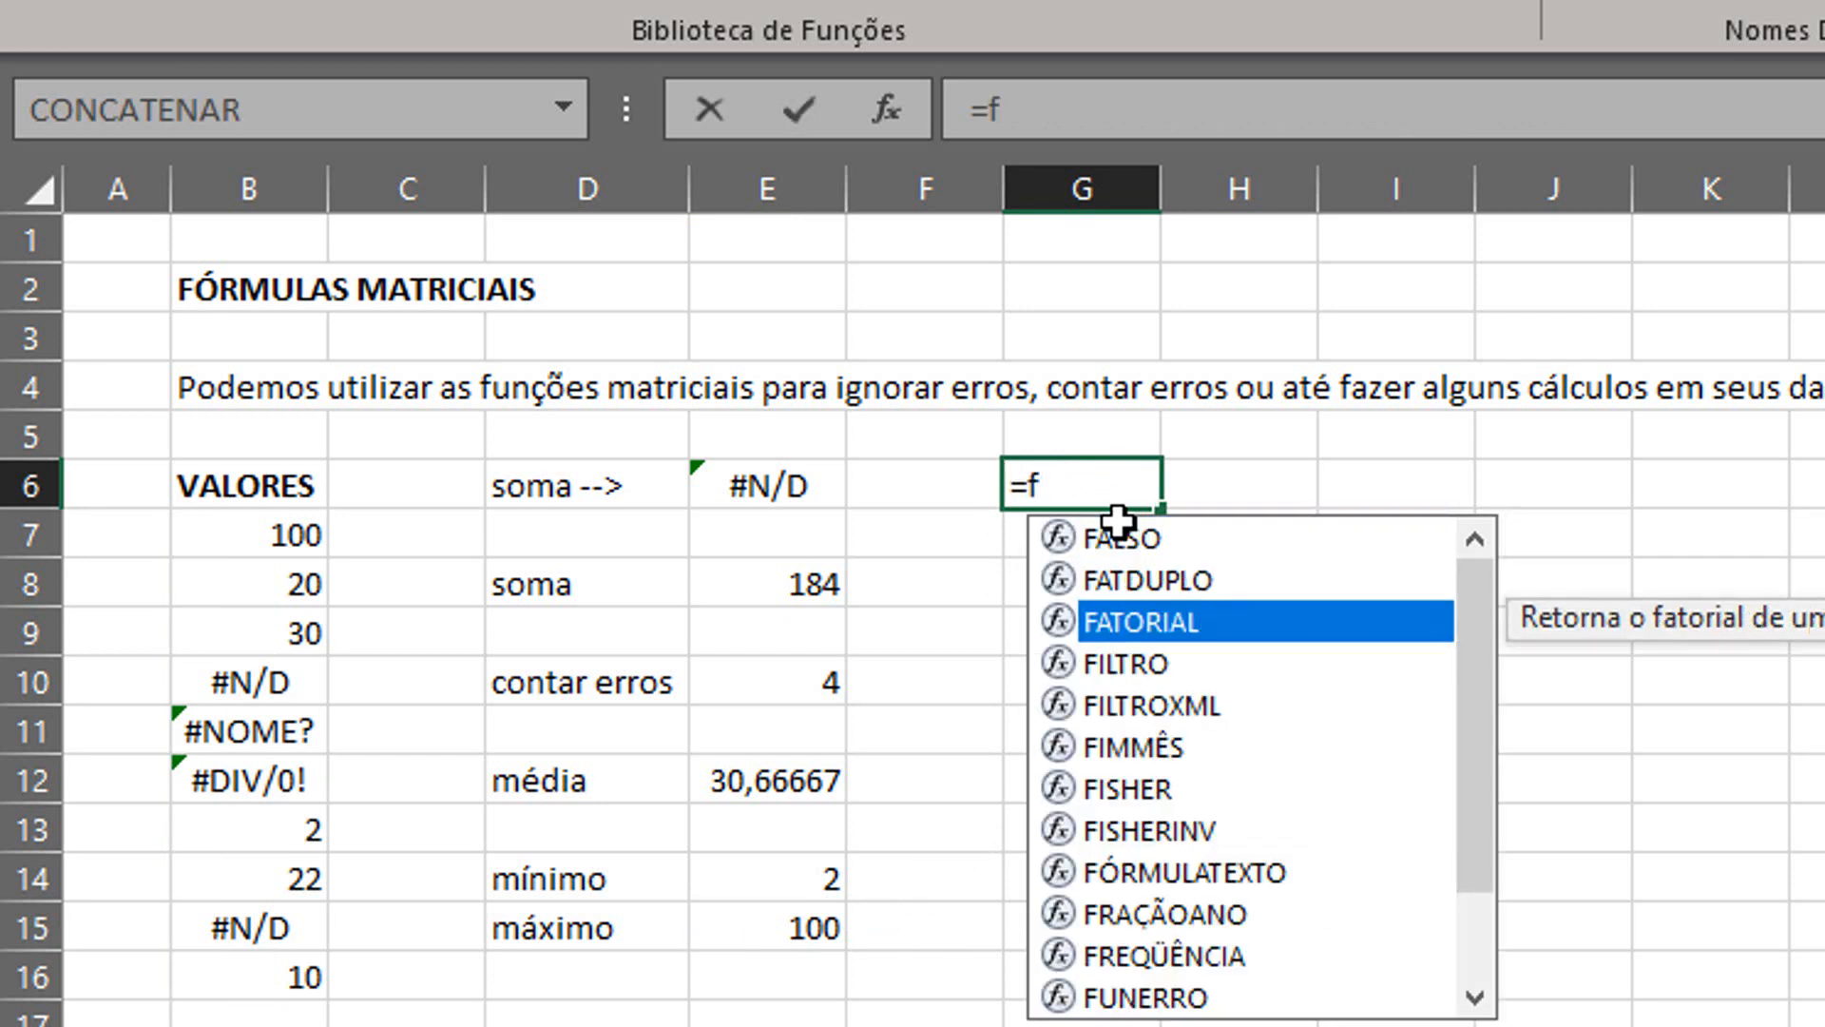
key("Down")
key("Down")
key("Down")
key("Tab")
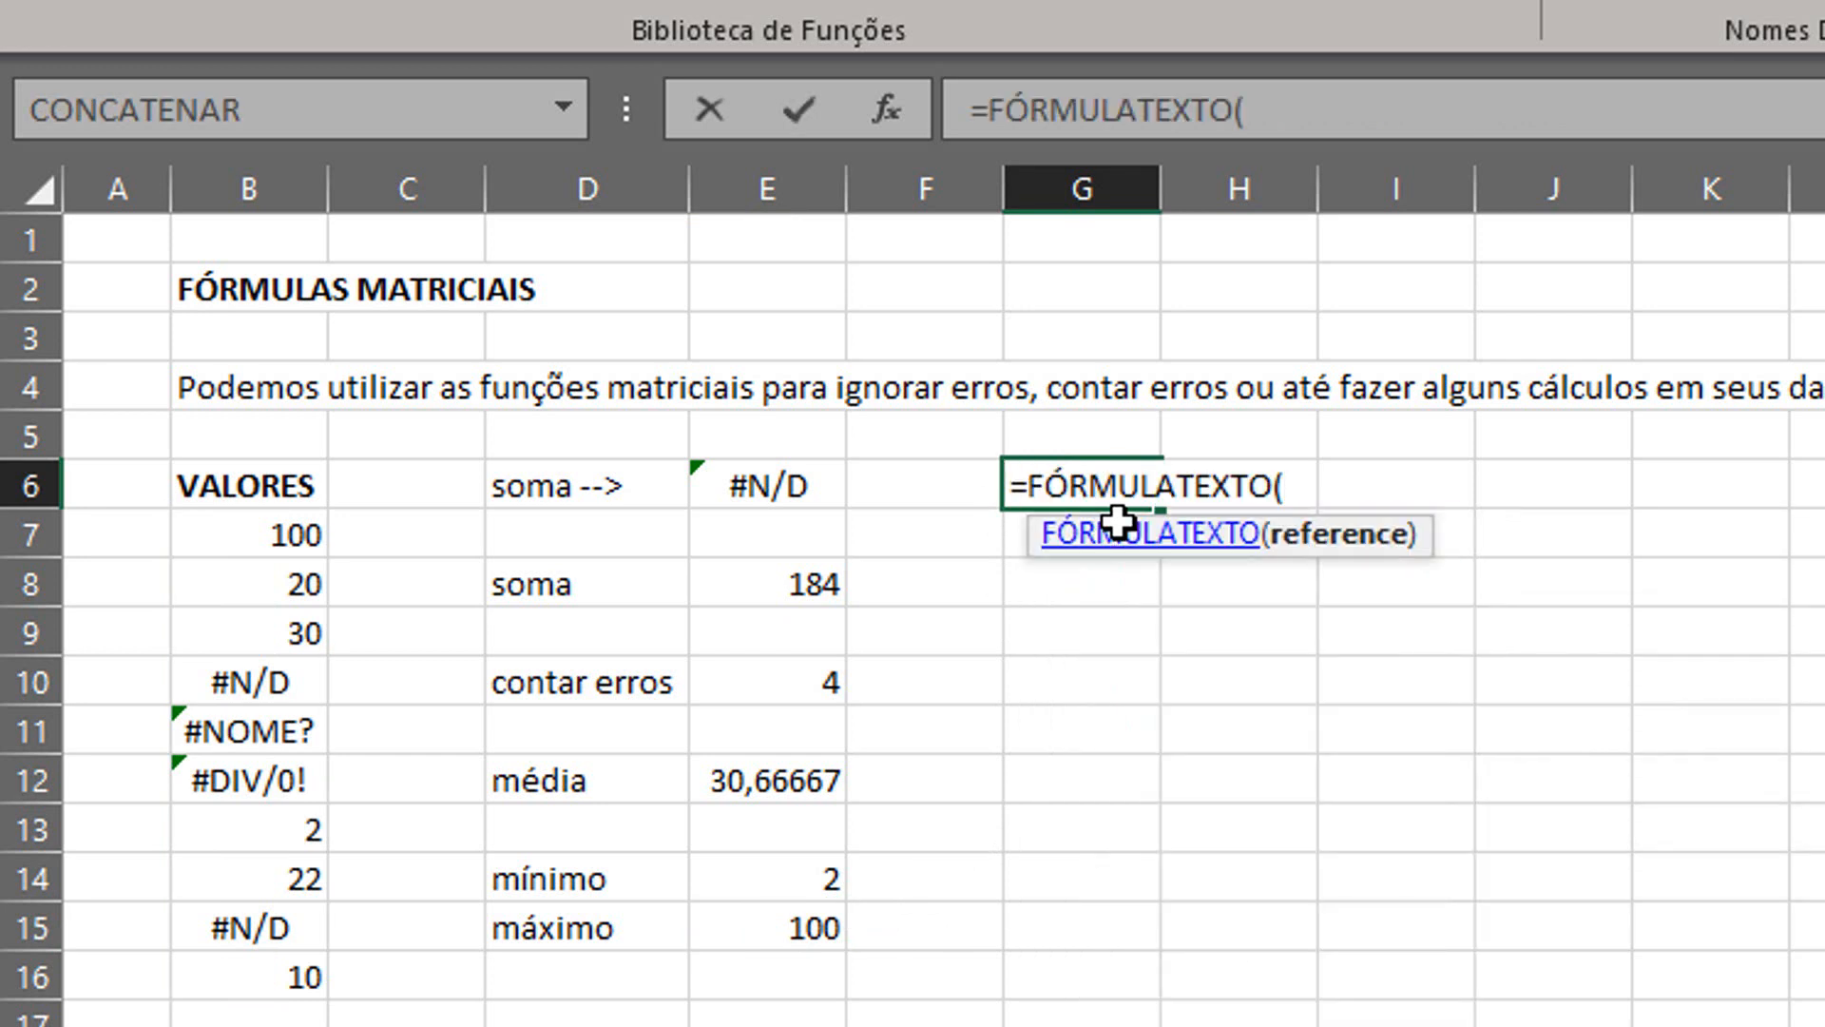
key("Left")
key("Left")
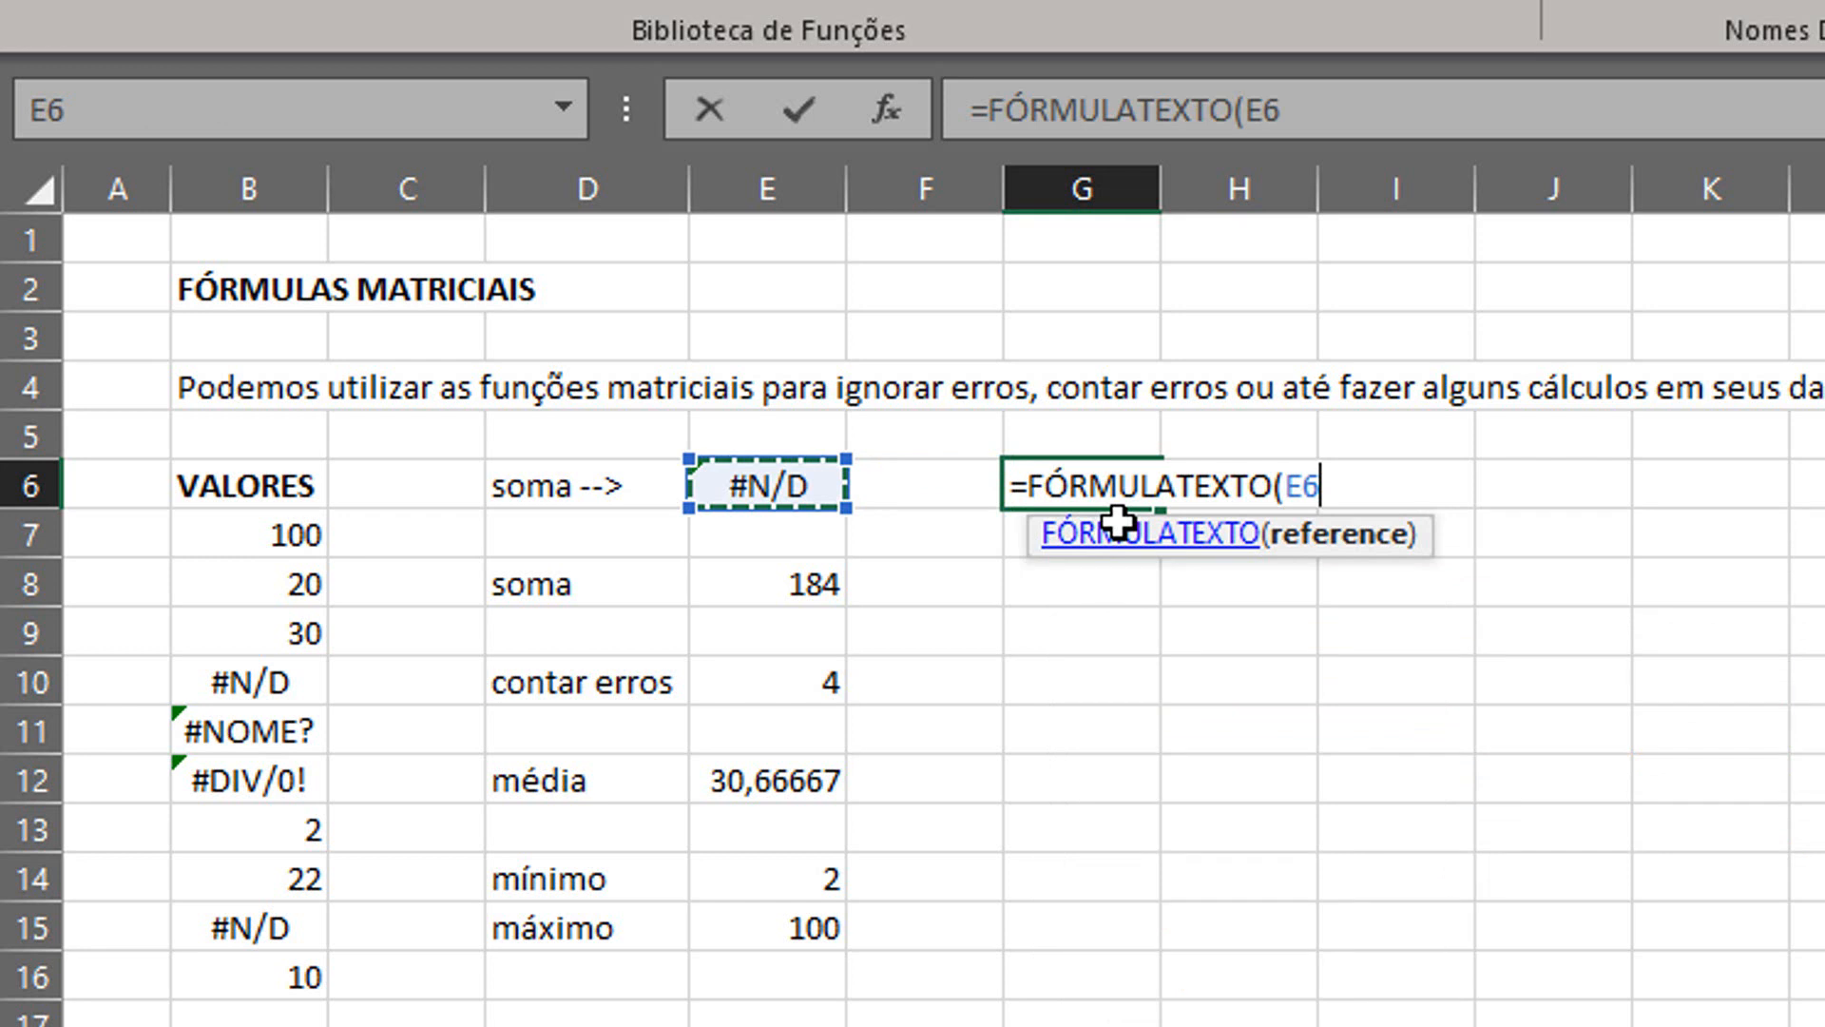
key("Return")
key("Up")
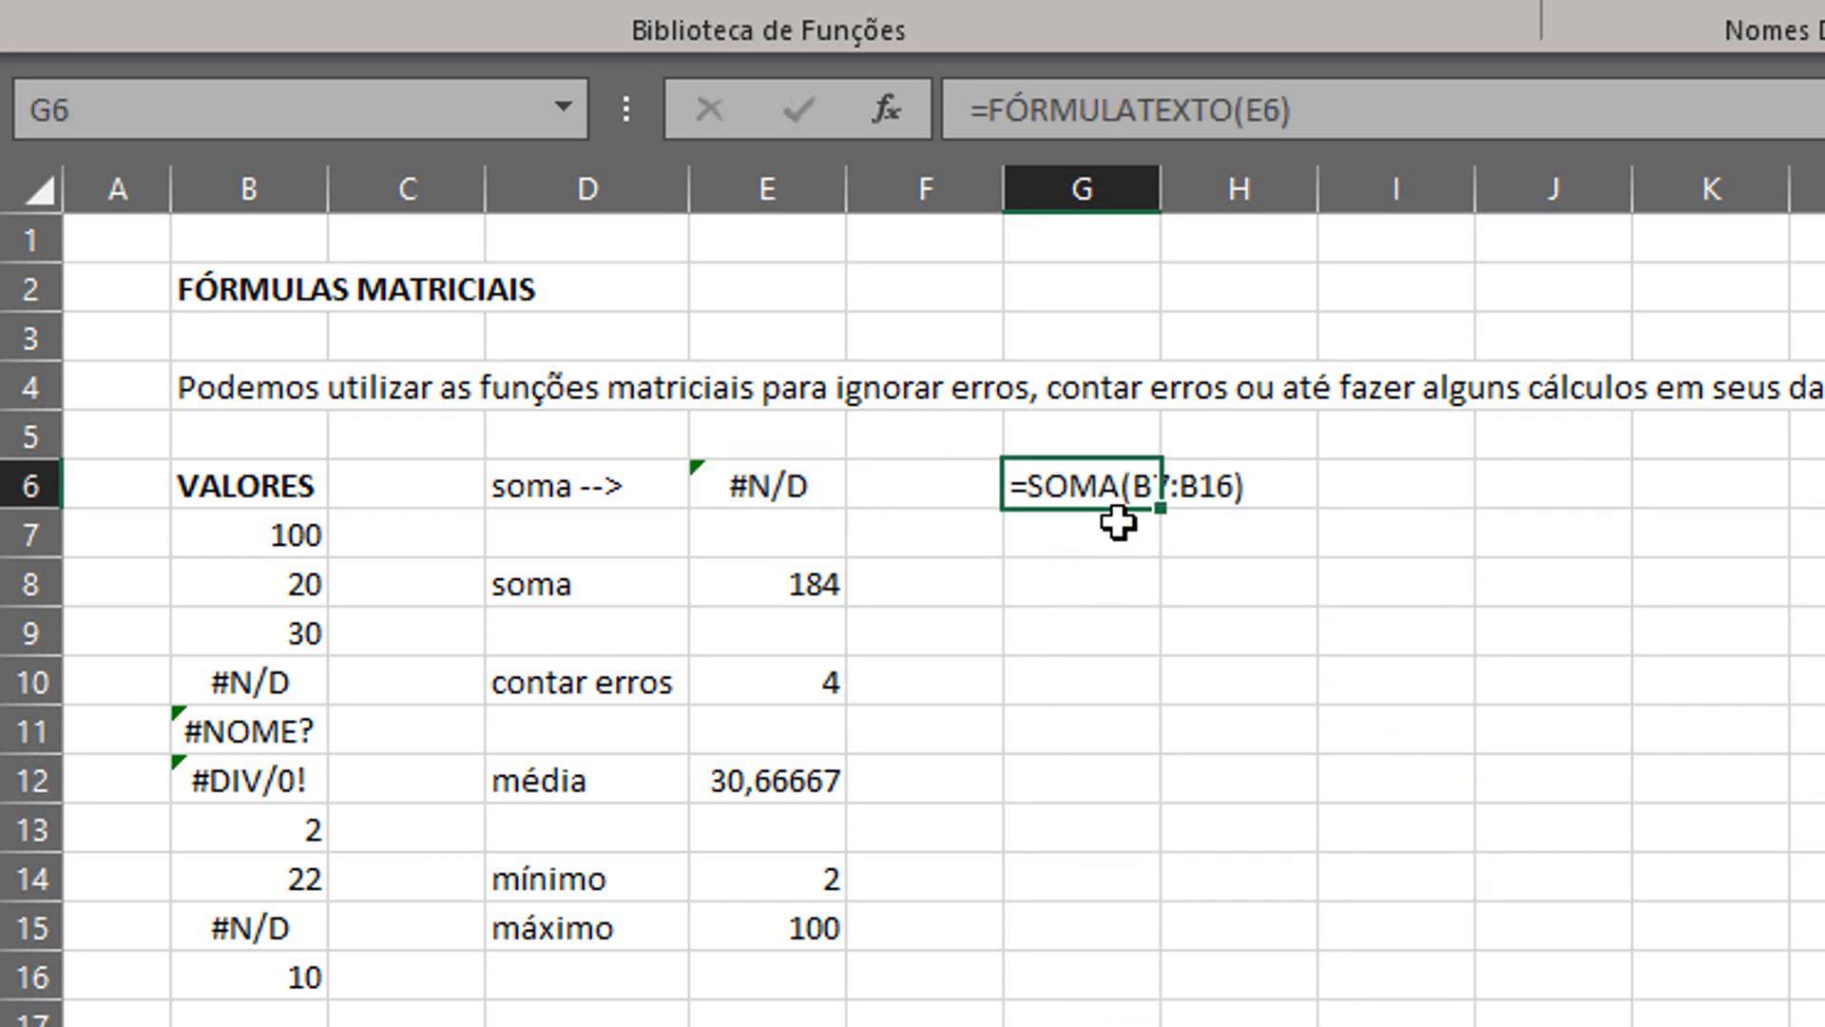
- Copy the FÓRMULATEXTO formula from G6 into G8, G10 and G12 beside the soma, contar erros and média results
key("ctrl+c")
key("Down")
key("Down")
key("ctrl+v")
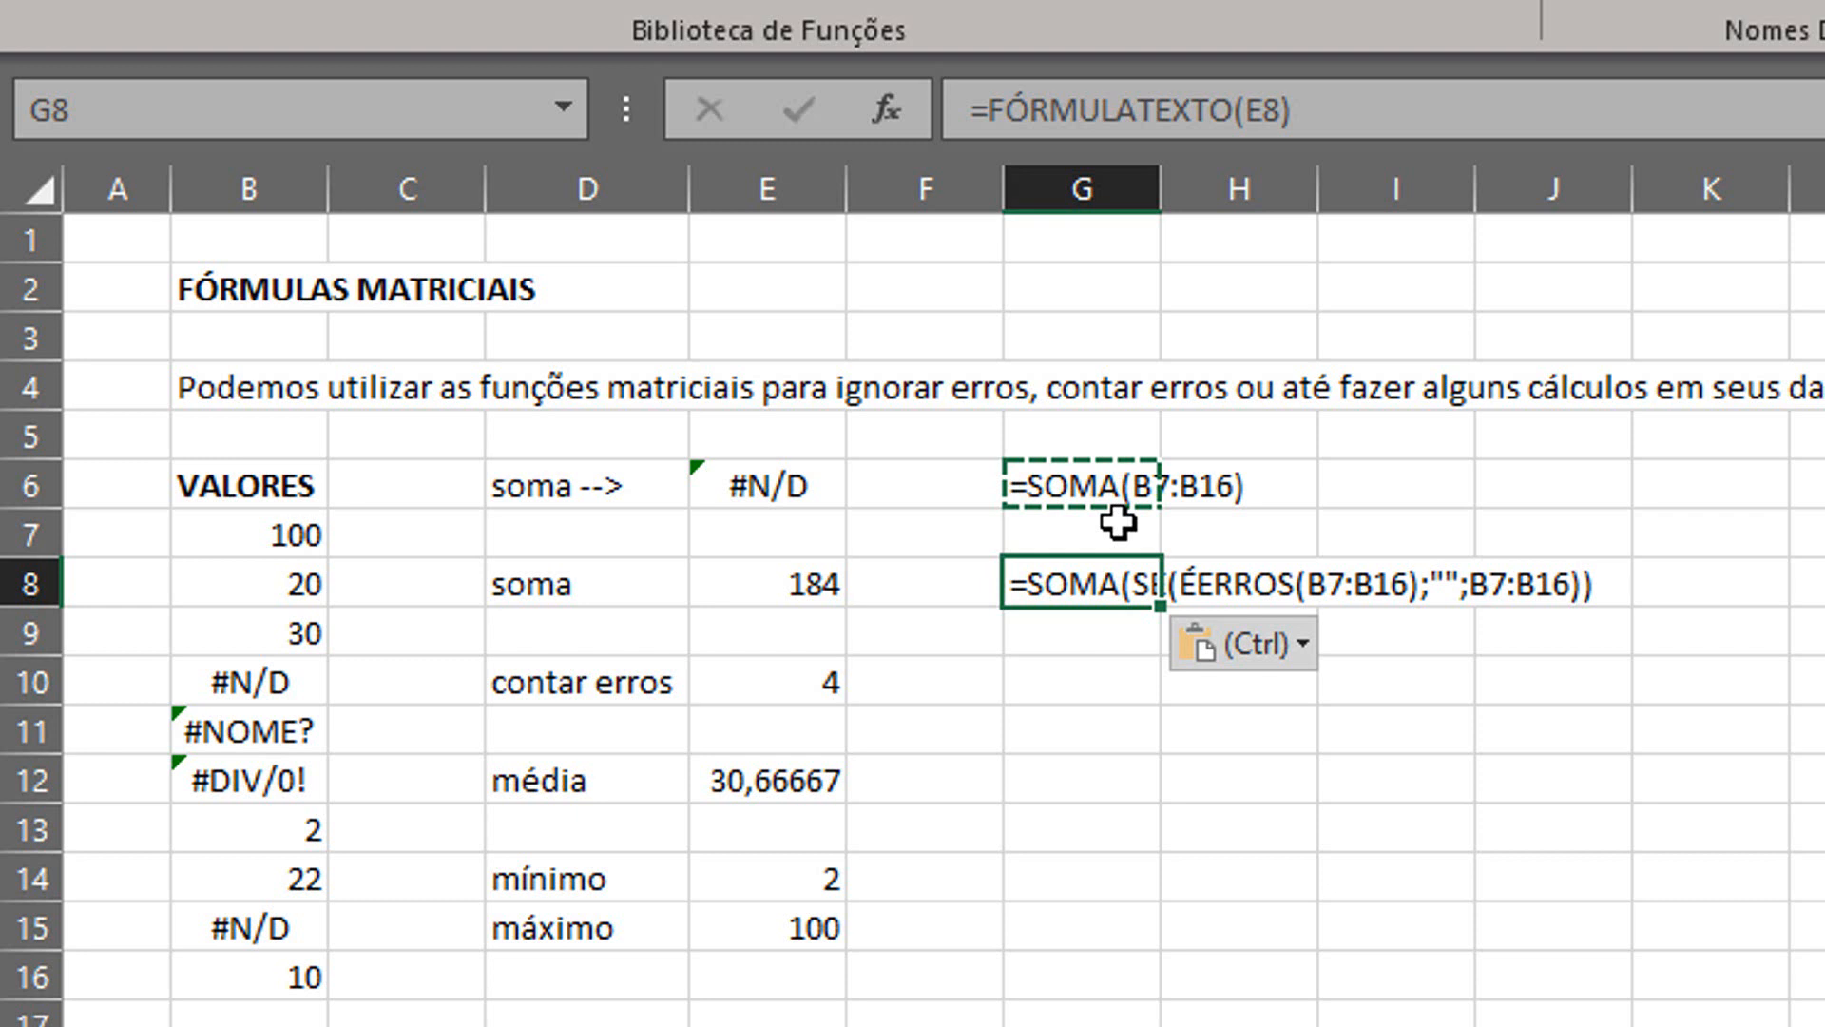
key("ctrl+c")
key("Down")
key("Down")
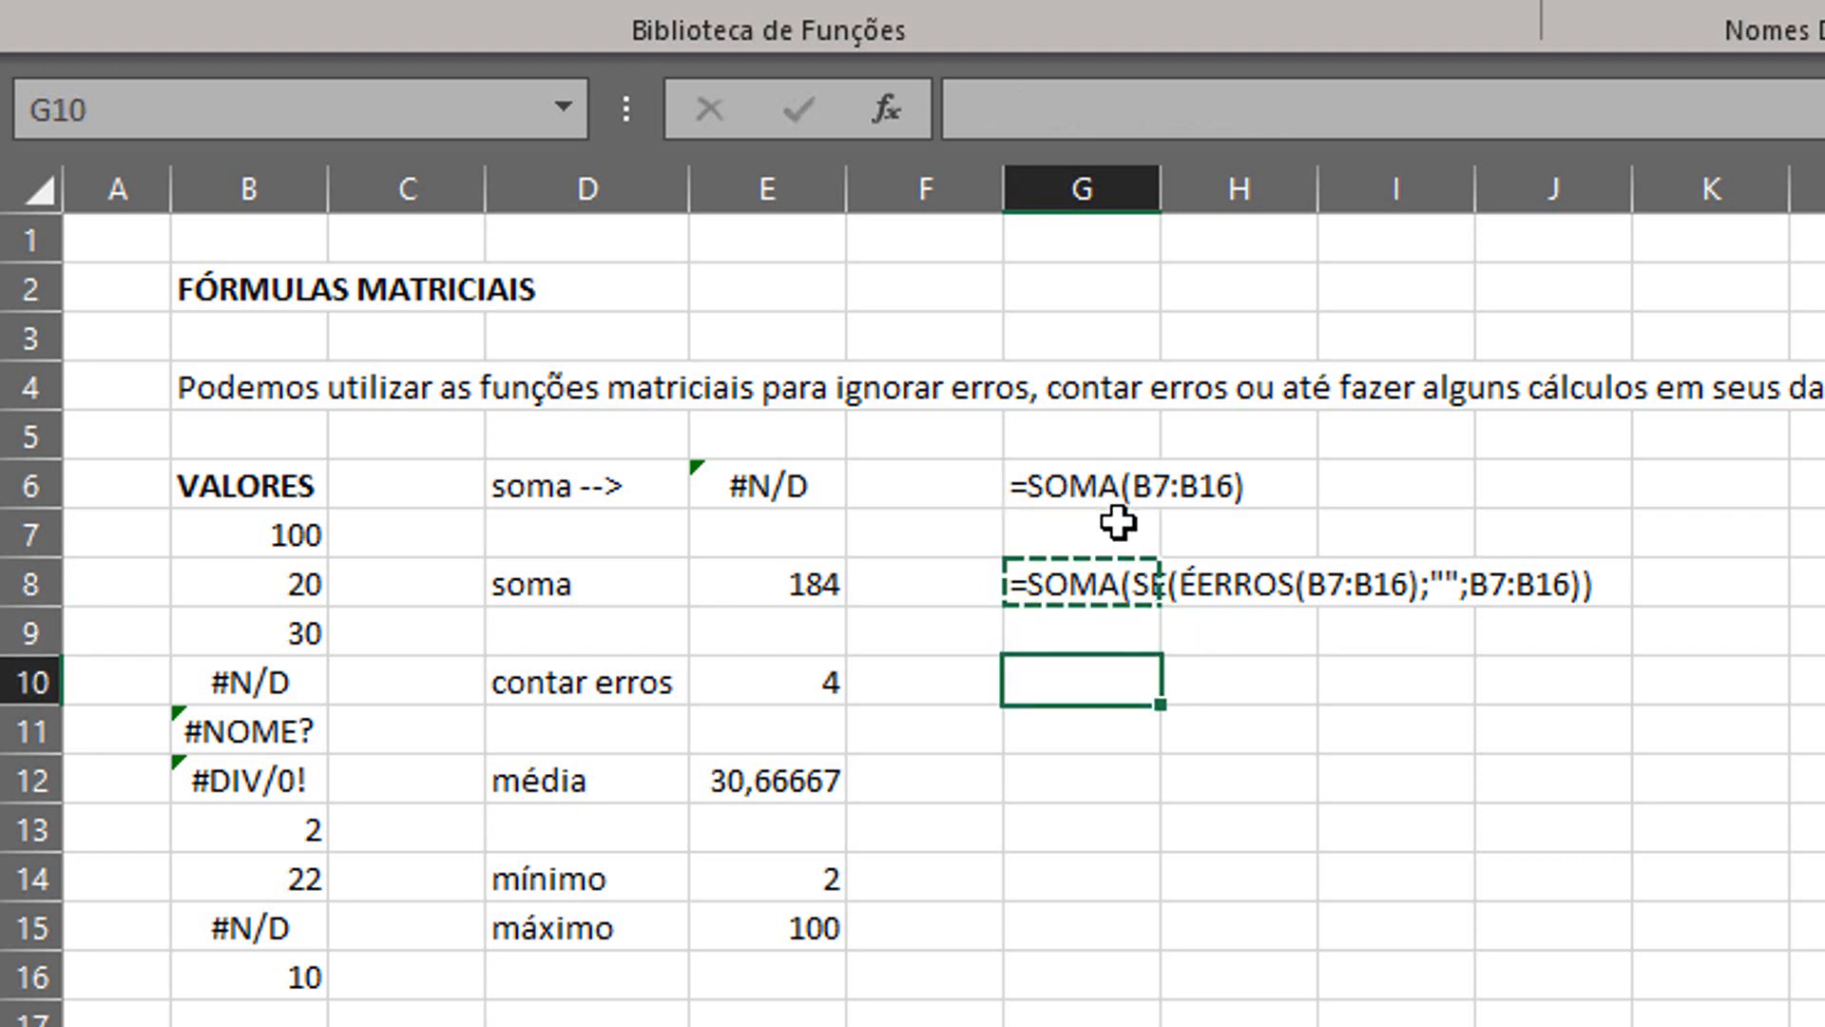
key("ctrl+v")
key("Down")
key("Down")
key("ctrl+v")
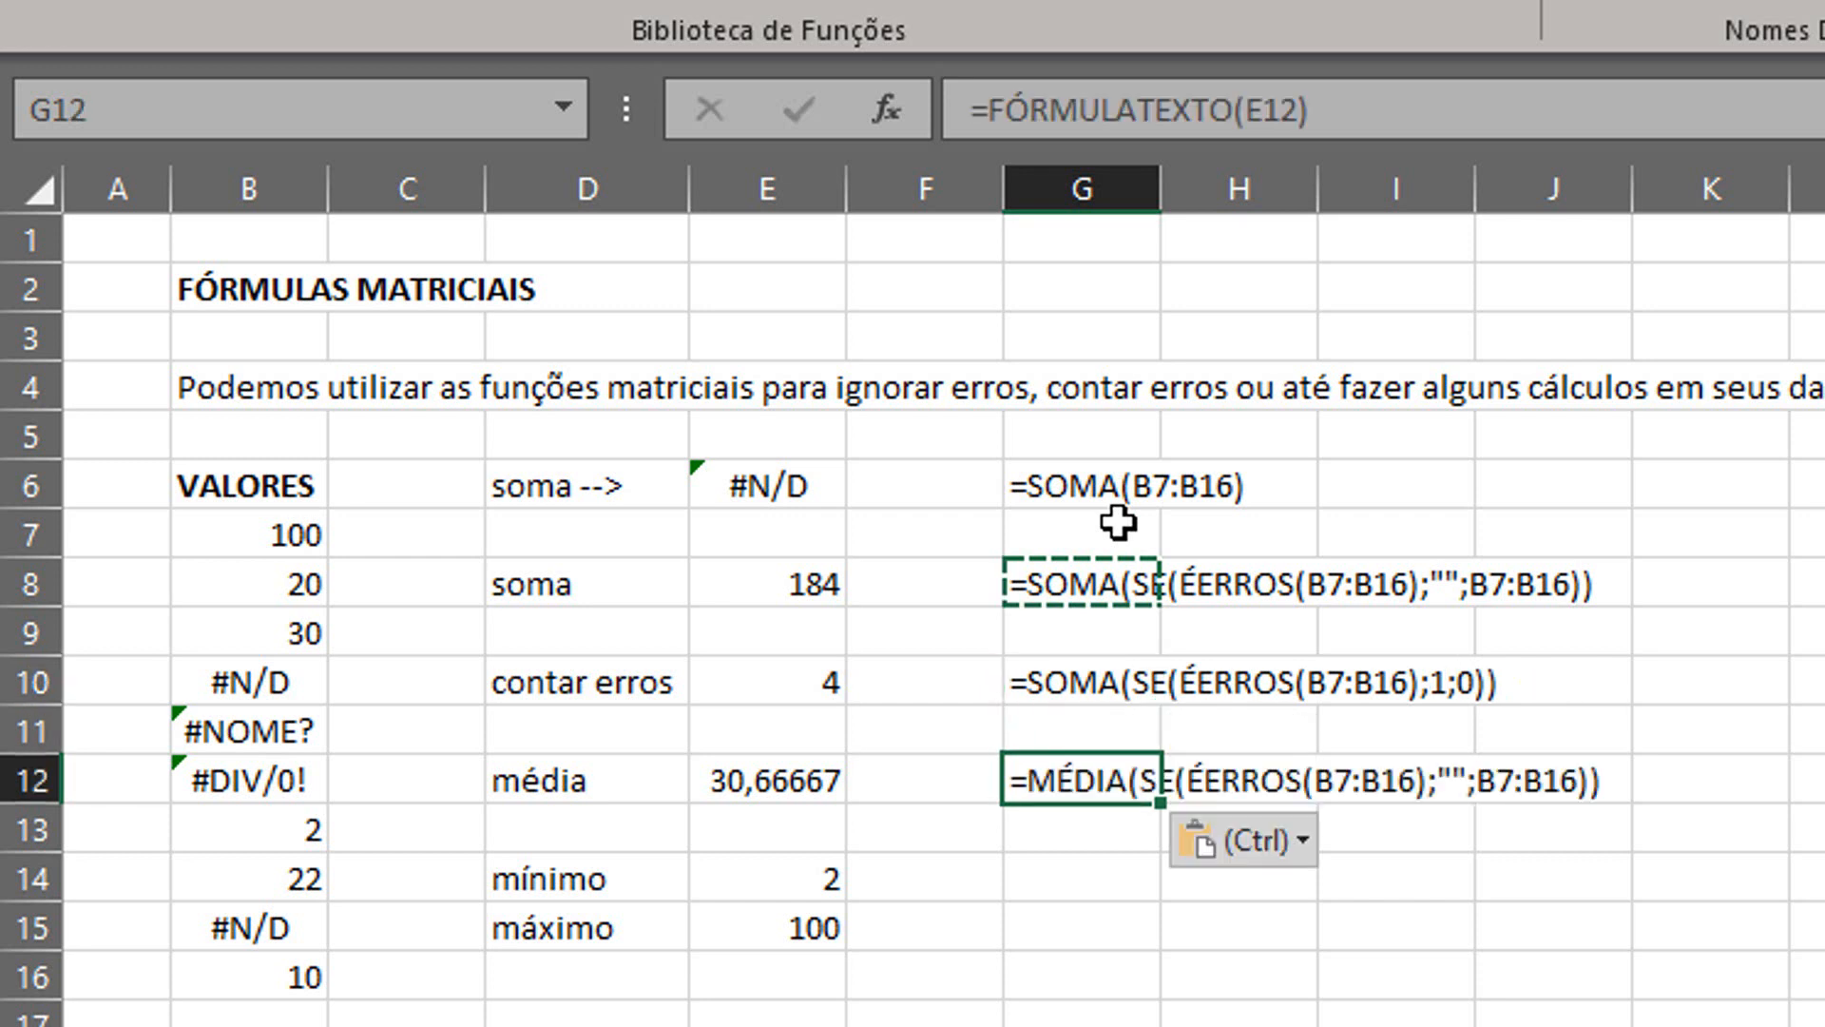
- Paste the copied FÓRMULATEXTO formula into G14 and G15 beside mínimo and máximo, and finish on cell A1
key("Down")
key("Down")
key("ctrl+v")
key("Down")
key("ctrl+v")
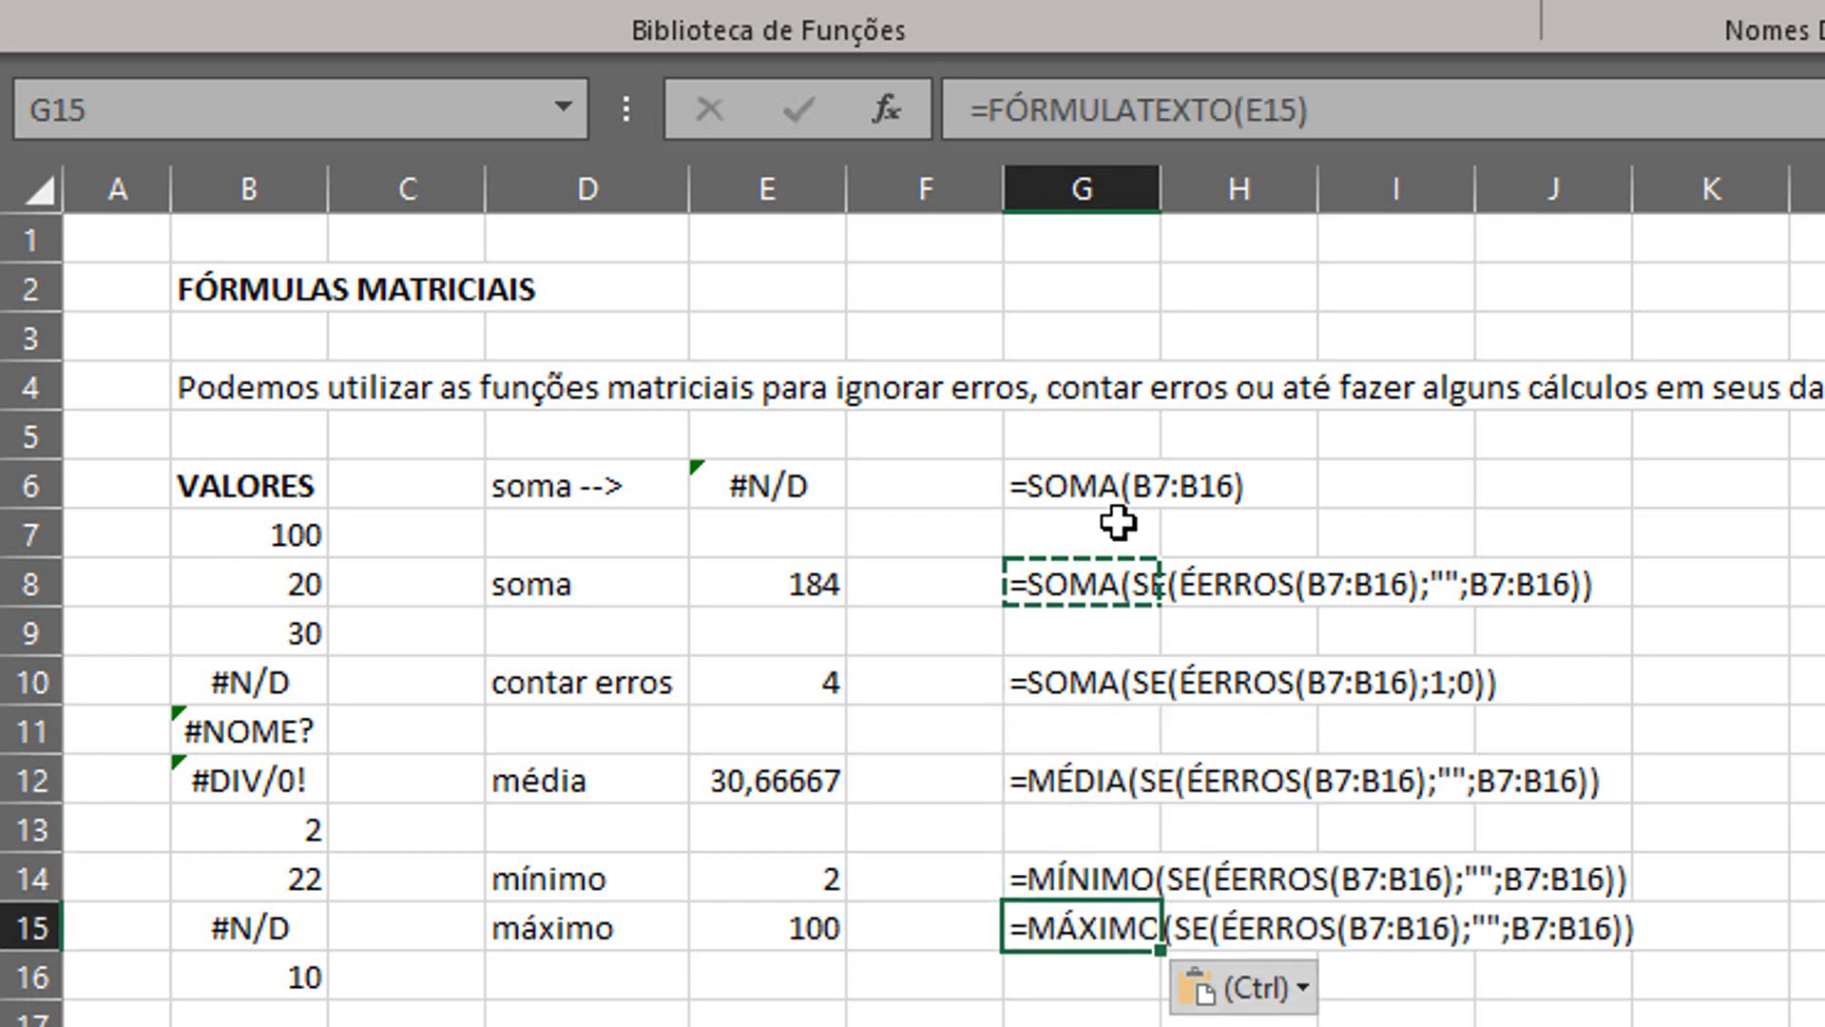
key("Escape")
key("Down")
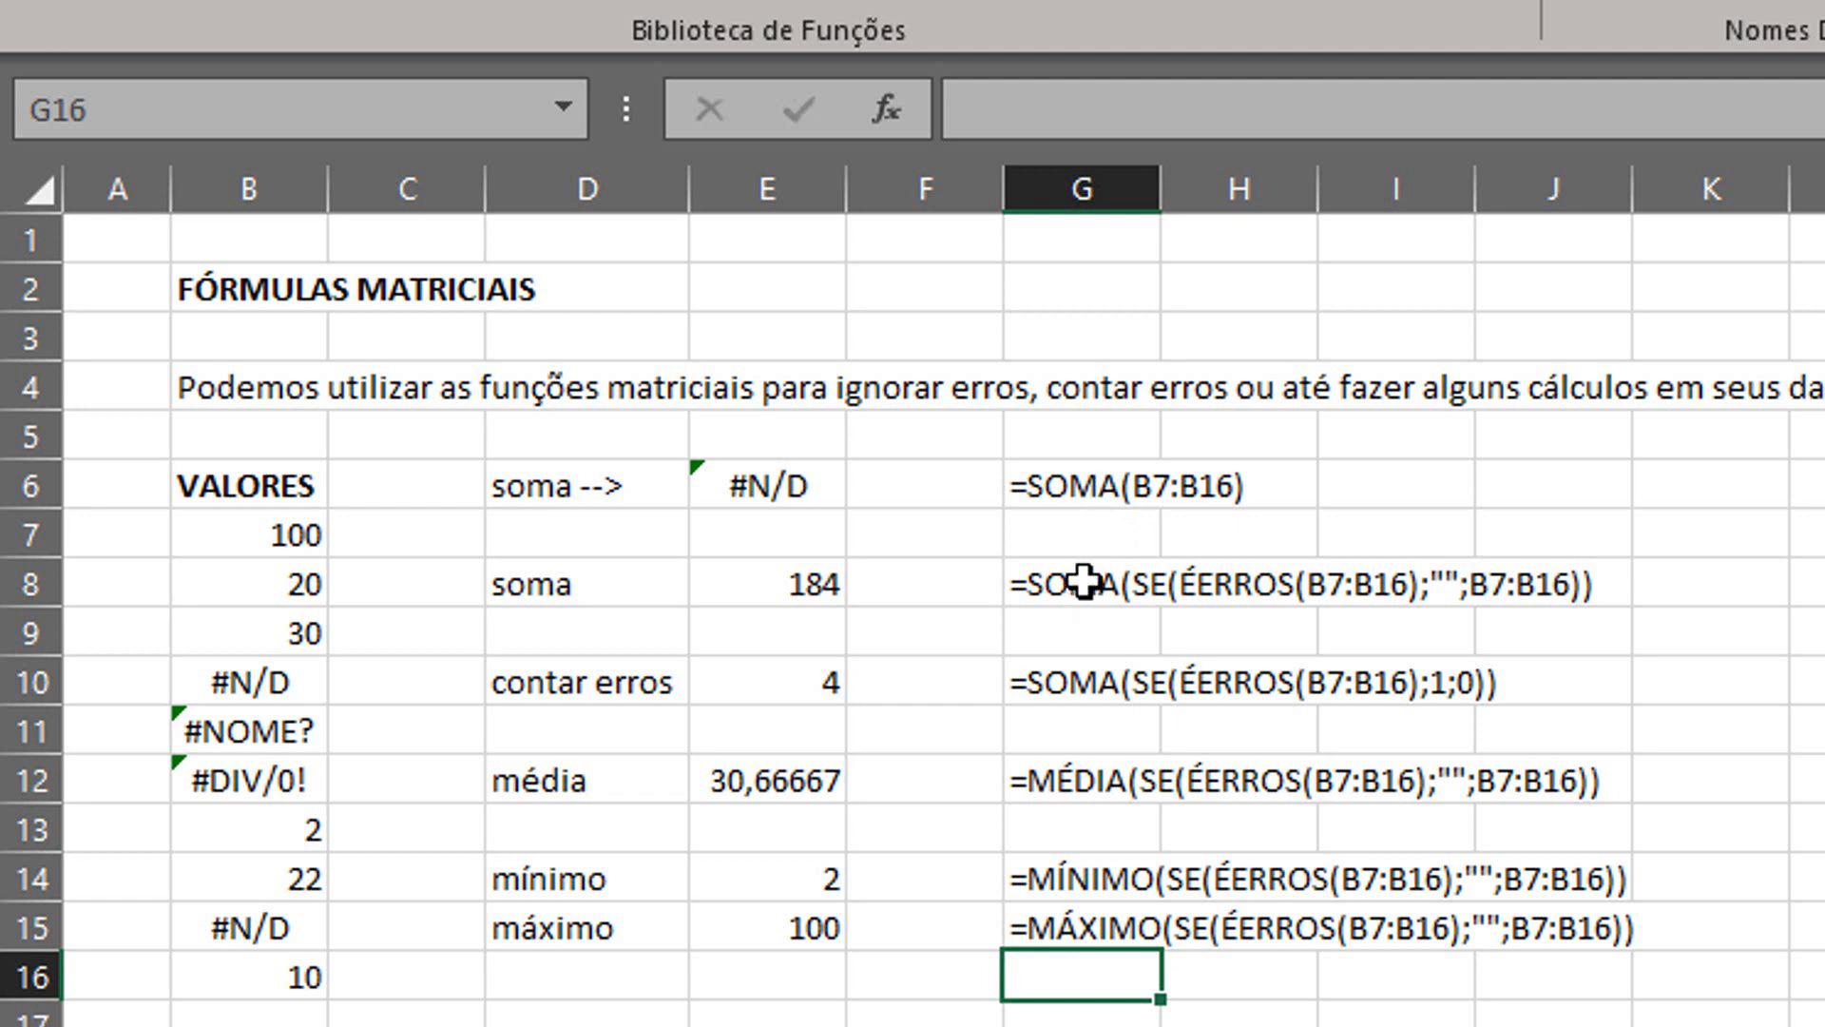
left_click(135, 228)
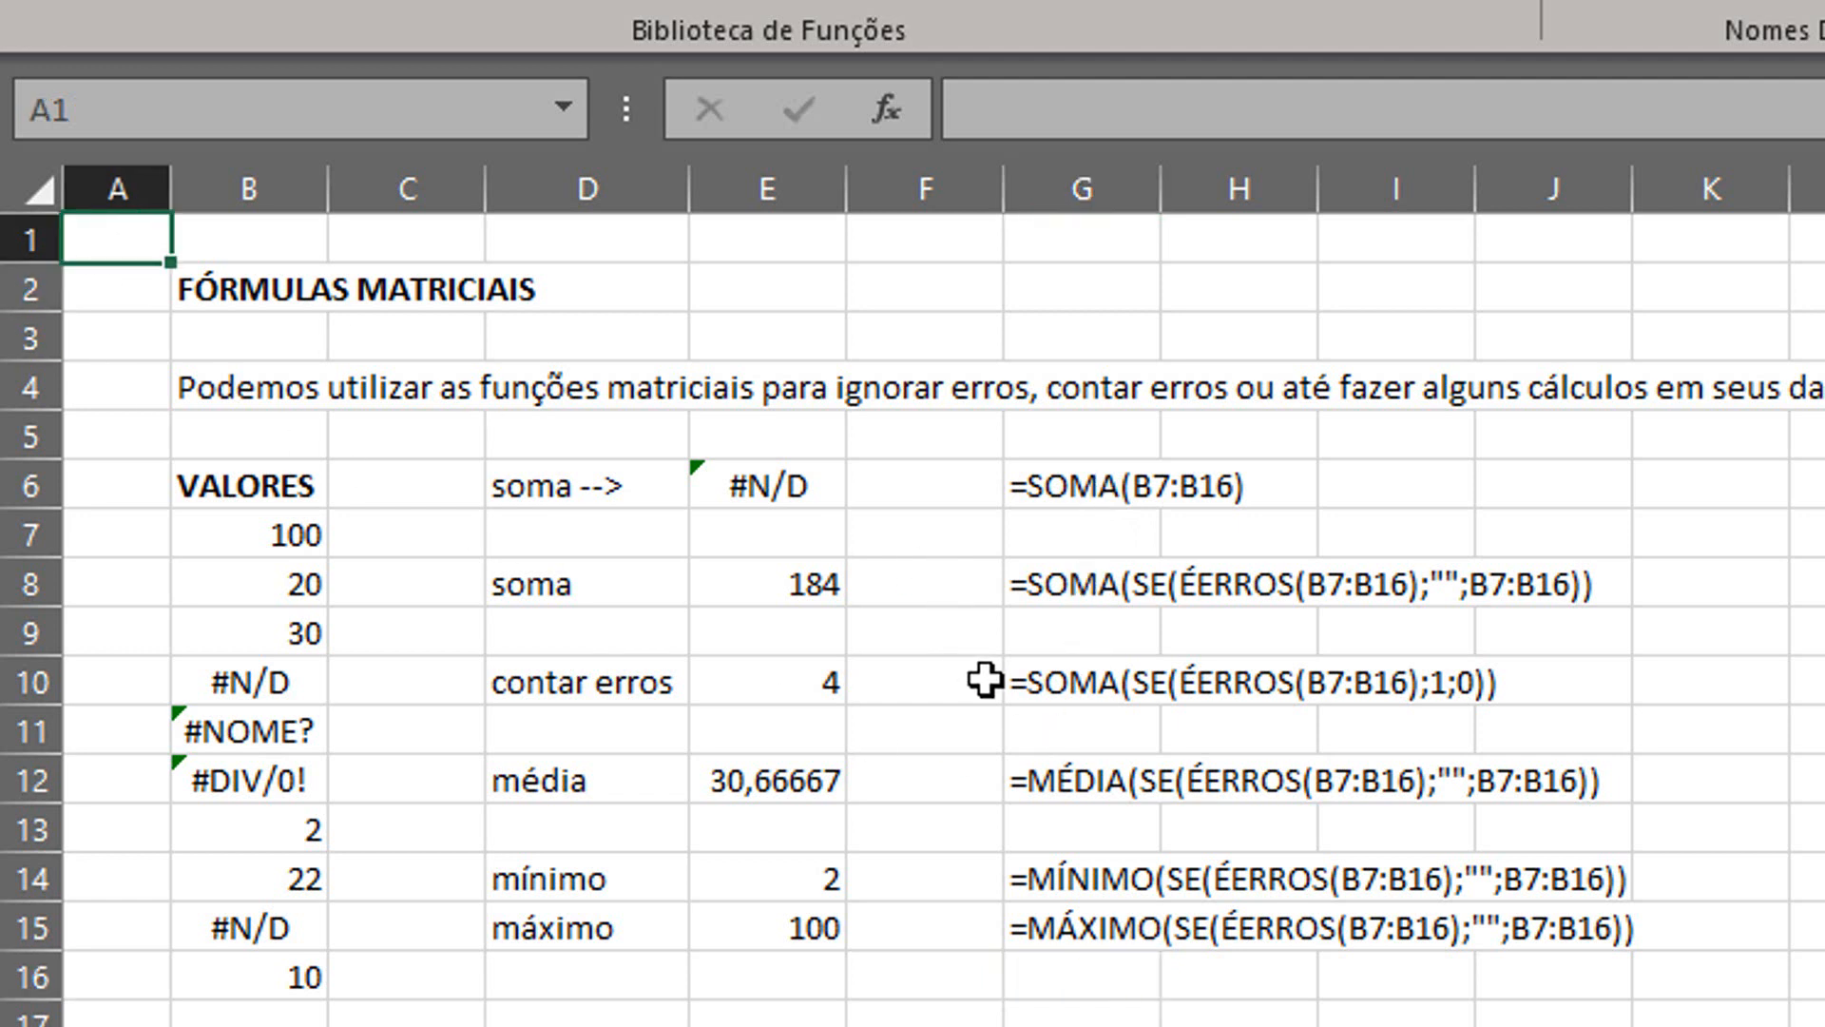